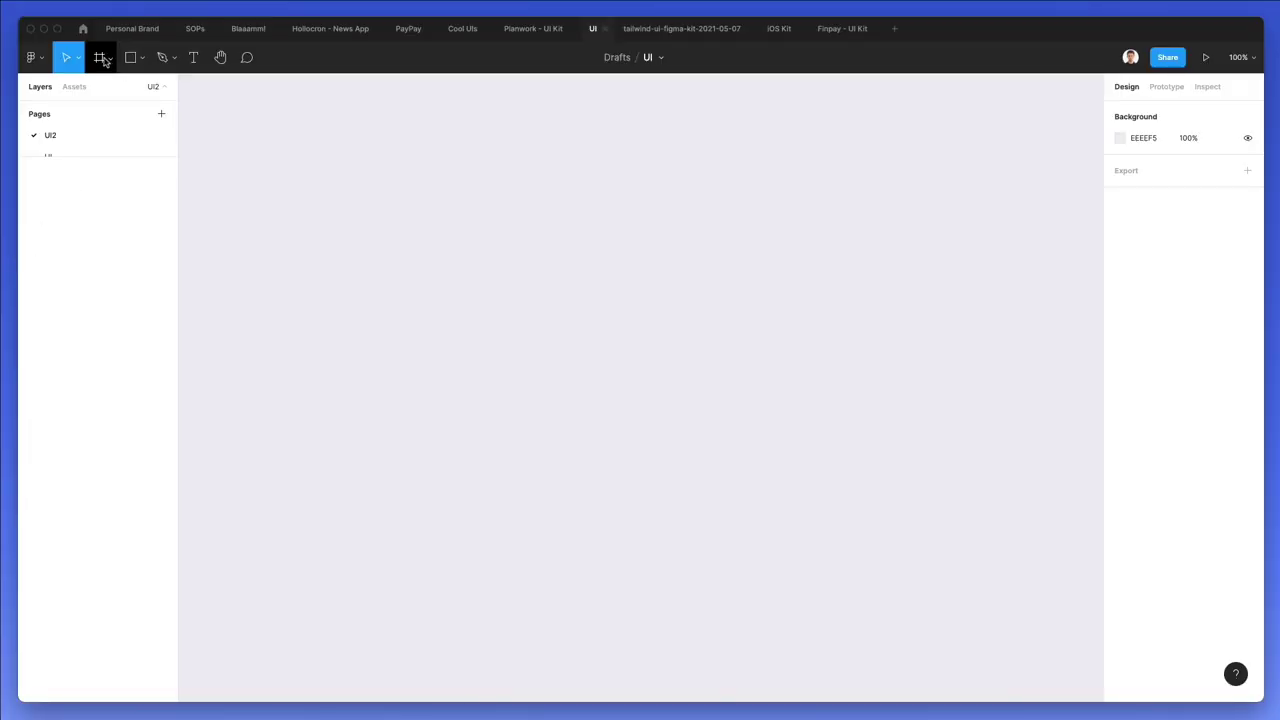
Add a 428×926 iPhone 13 Pro Max frame and rename it '1'
click(101, 58)
click(1135, 133)
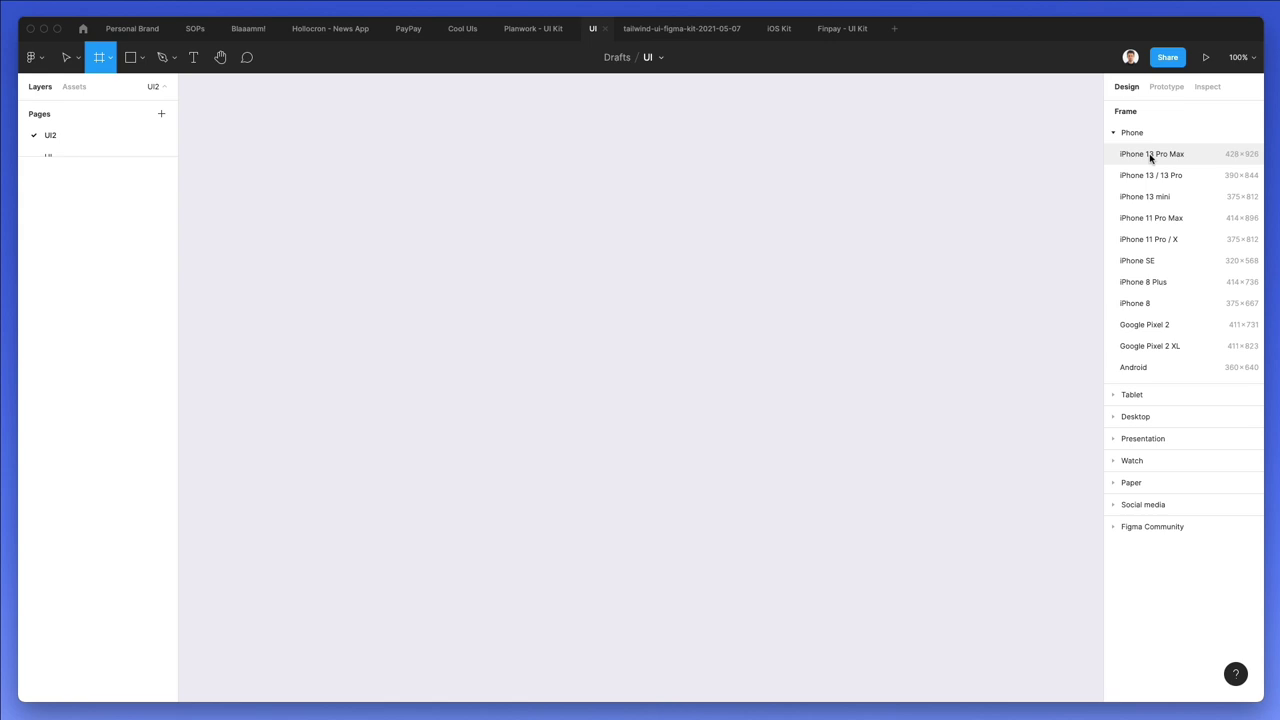
click(1150, 156)
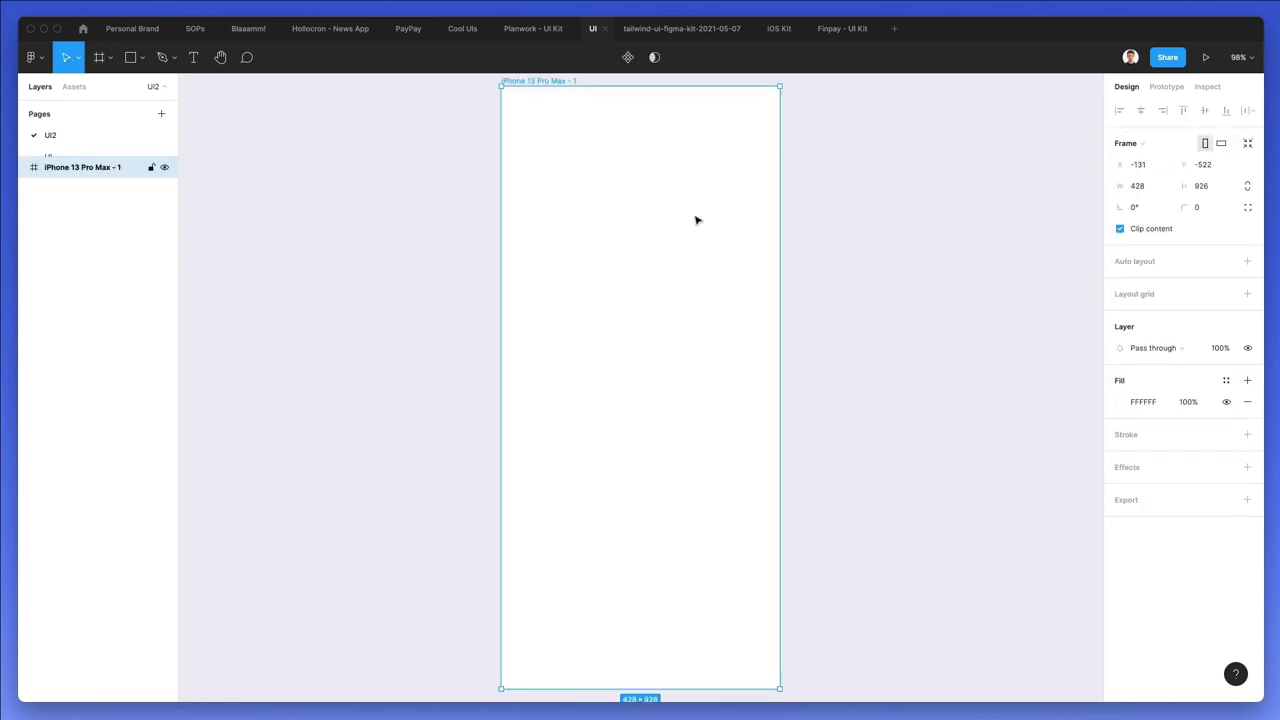
double_click(97, 170)
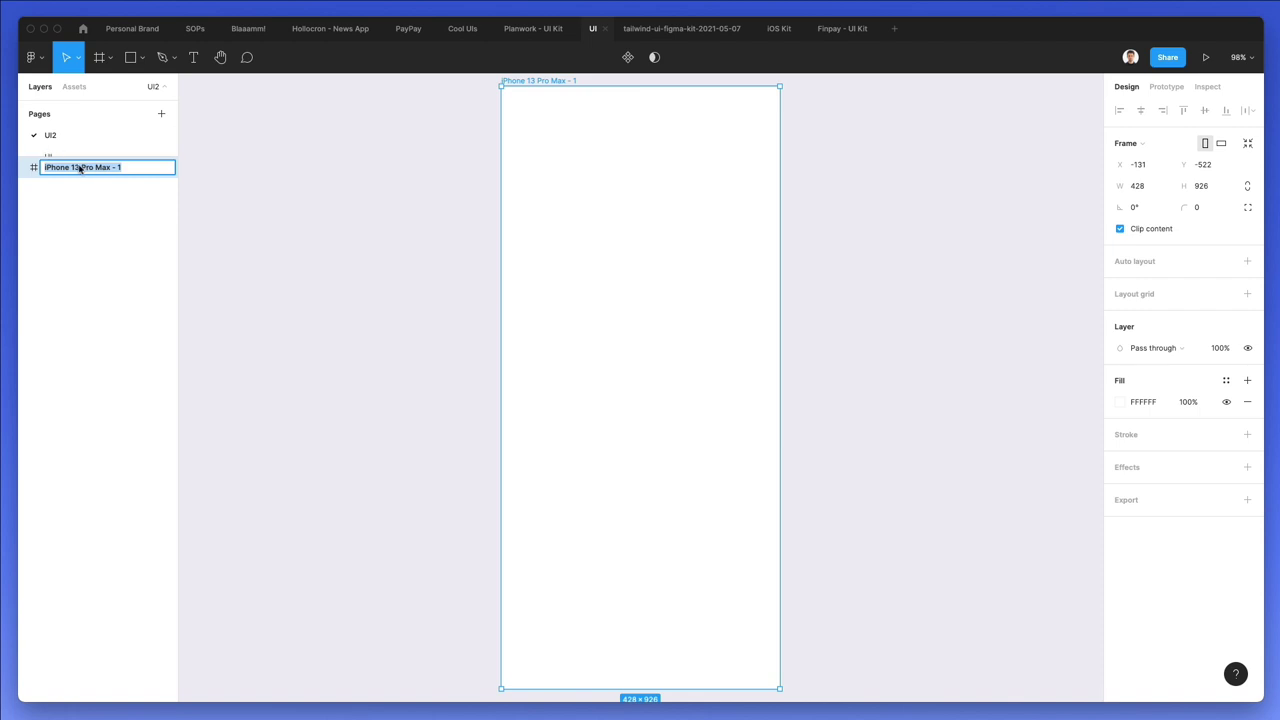
text(1)
key(Return)
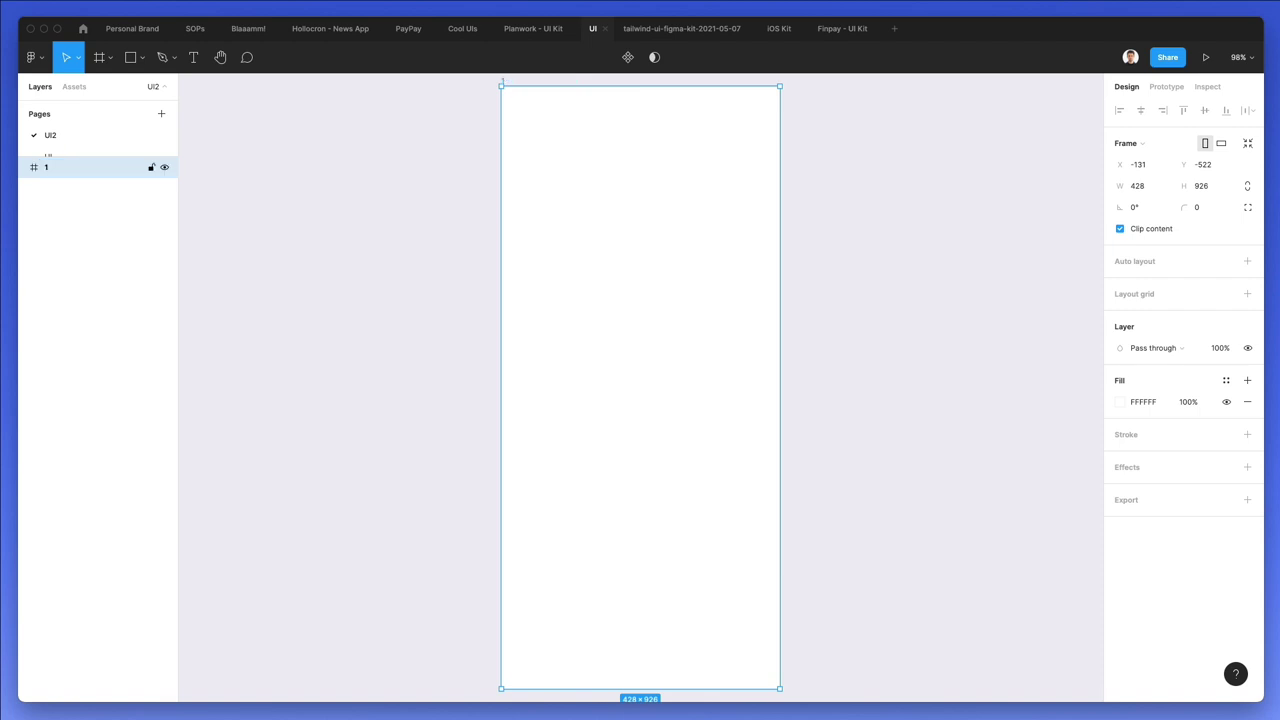
Add a 'Discover' text layer at the top of frame 1
click(417, 192)
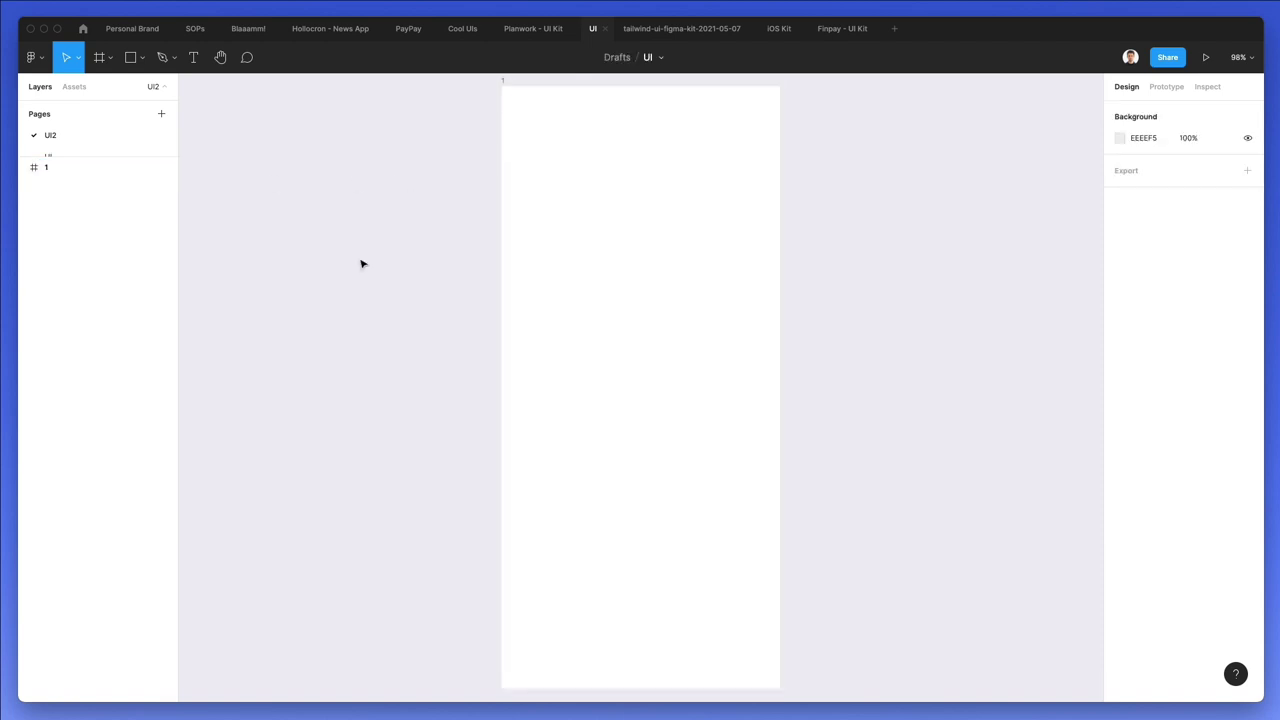
key(t)
click(521, 123)
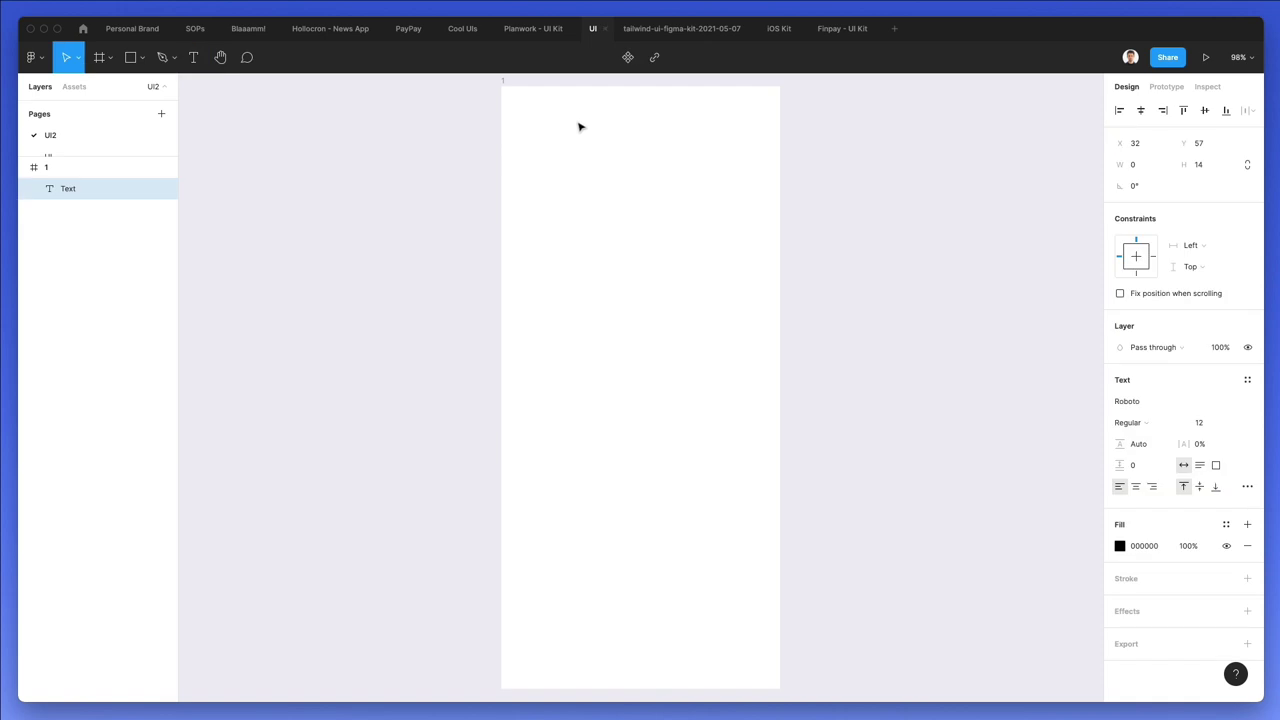
text(Discover)
key(Escape)
Style the Discover heading as Lato Bold 22 and nudge it slightly higher
click(1148, 399)
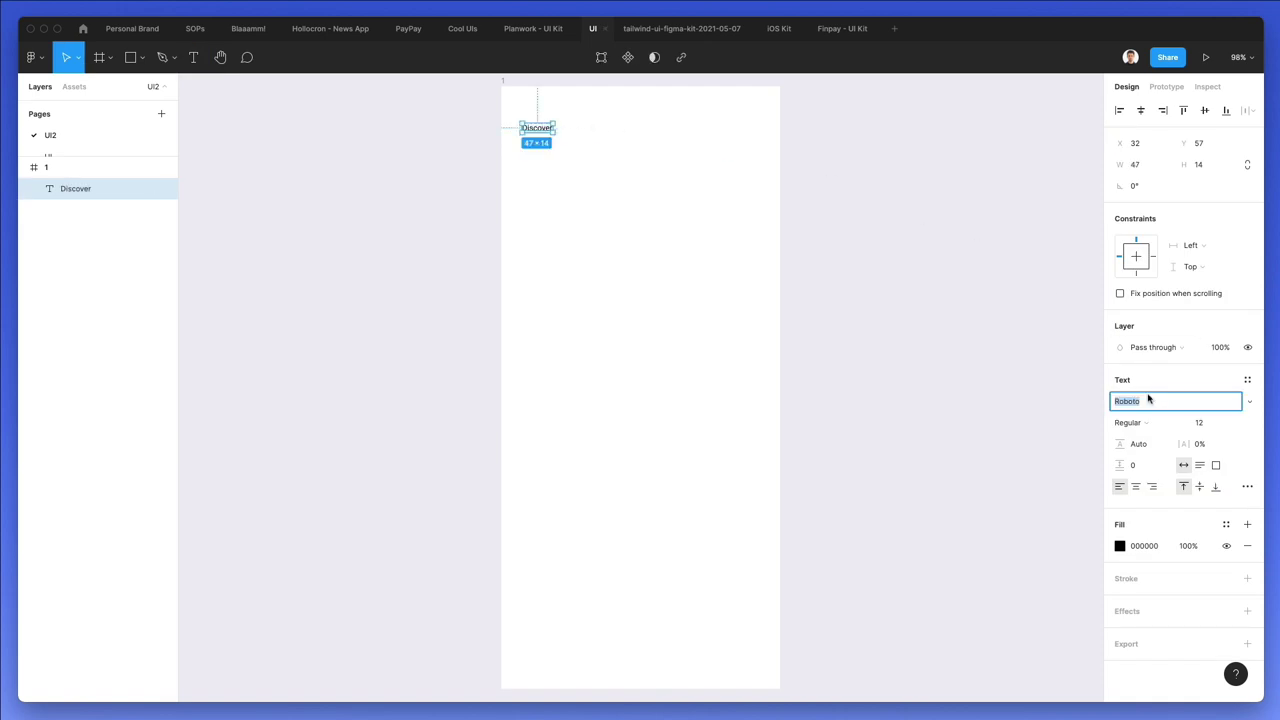
text(Lato)
key(Return)
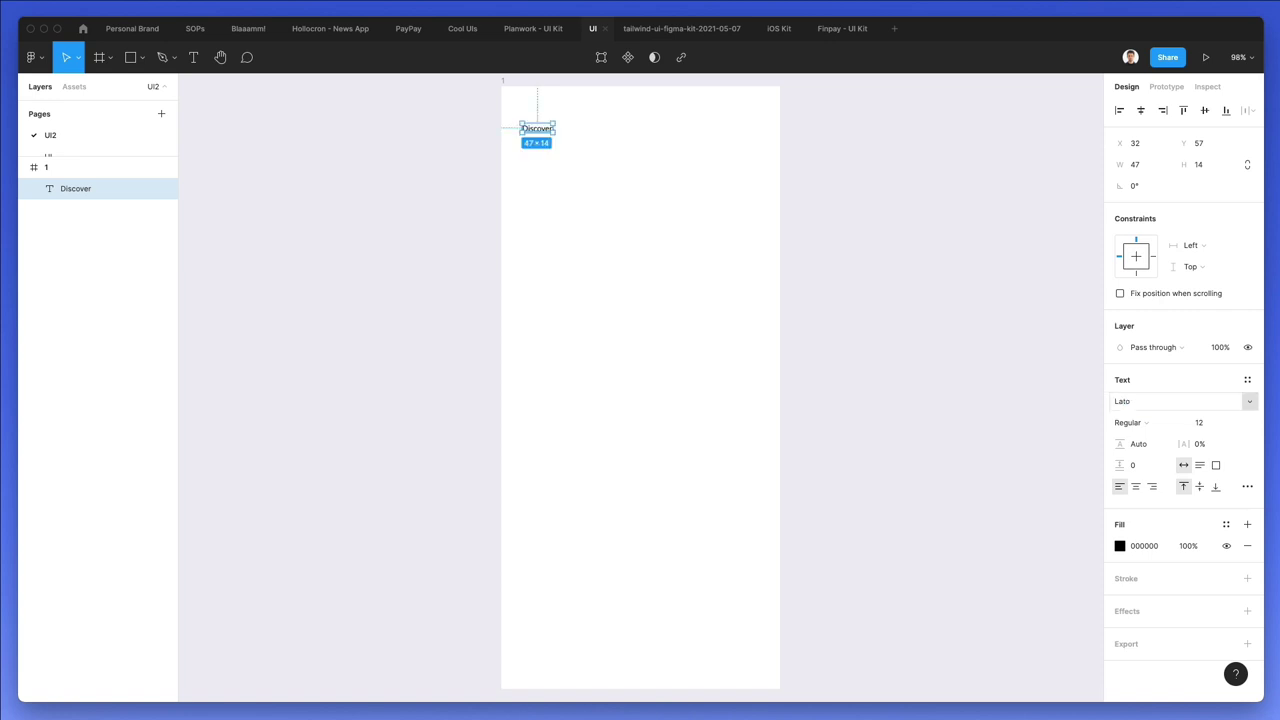
click(1212, 422)
key(Up)
key(Up)
key(Up)
key(Up)
key(Up)
key(Up)
key(Up)
key(Up)
key(Up)
key(Up)
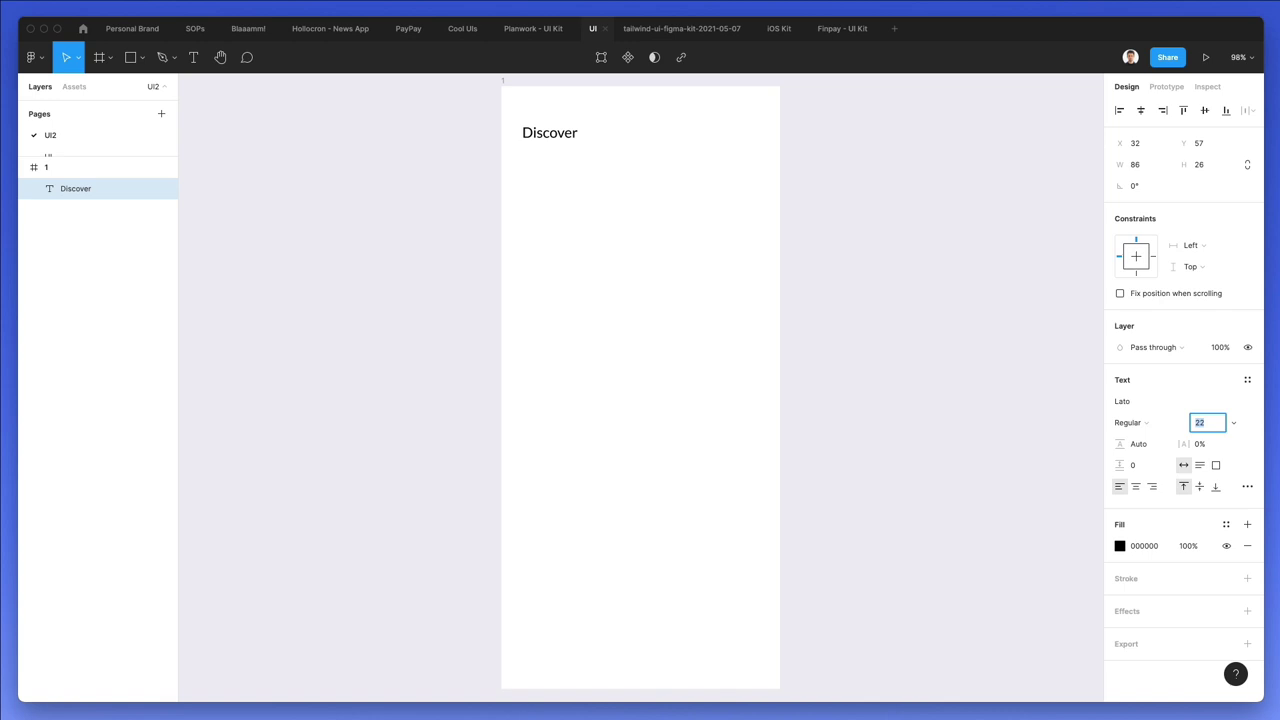
click(588, 243)
drag(562, 140, 558, 138)
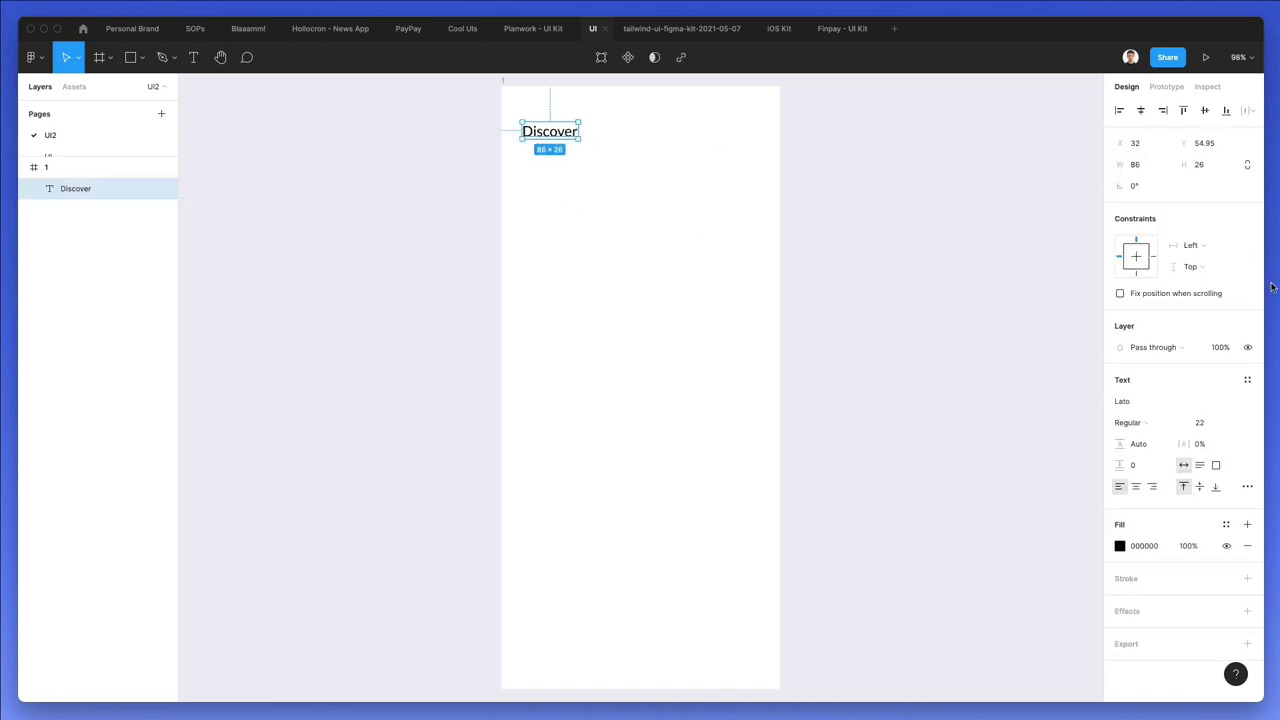
click(1149, 420)
click(1142, 438)
click(634, 220)
Duplicate the heading below it at size 16, reading 'Browse all classes and mentors'
alt+drag(561, 139, 561, 158)
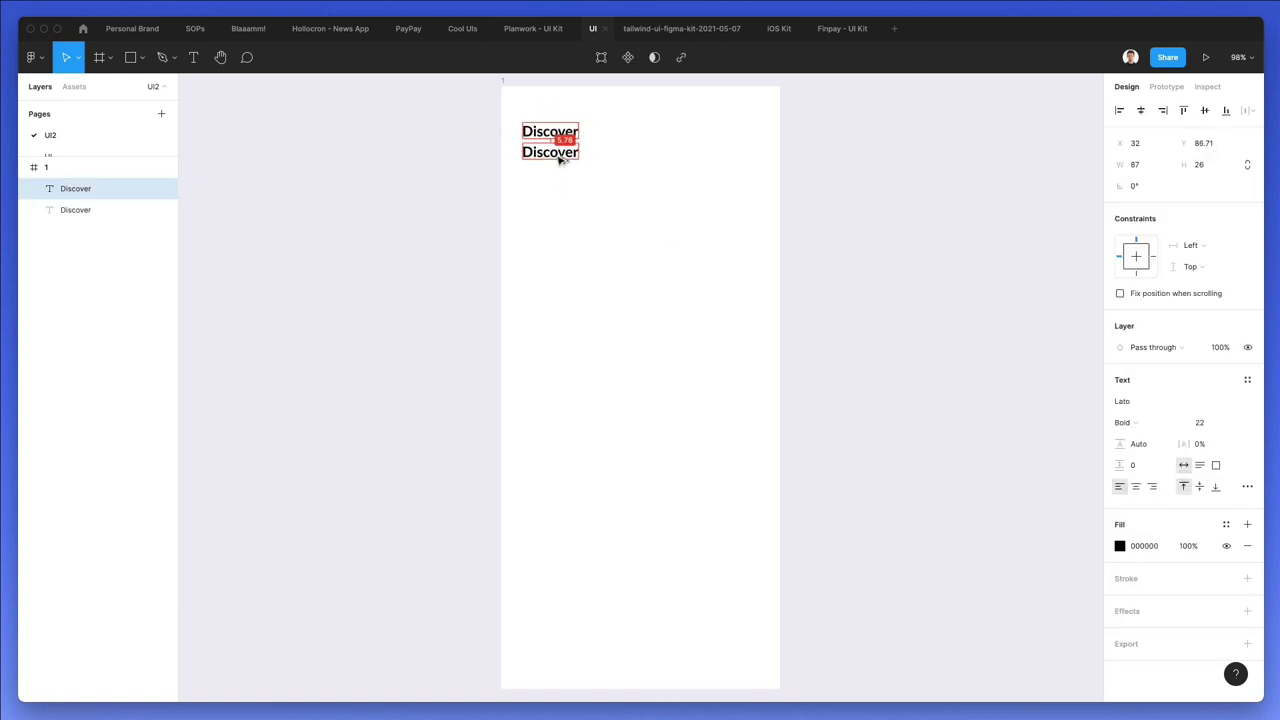
click(1205, 423)
text(18)
key(Return)
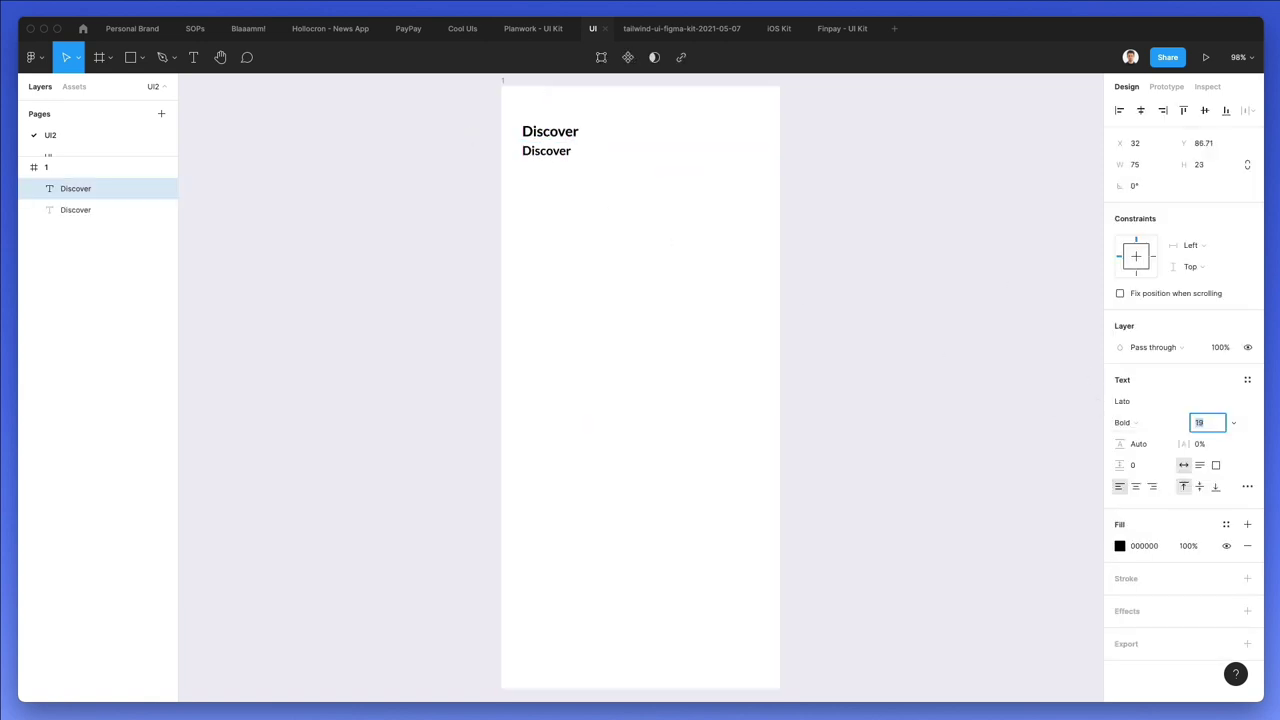
key(Down)
key(Down)
key(Escape)
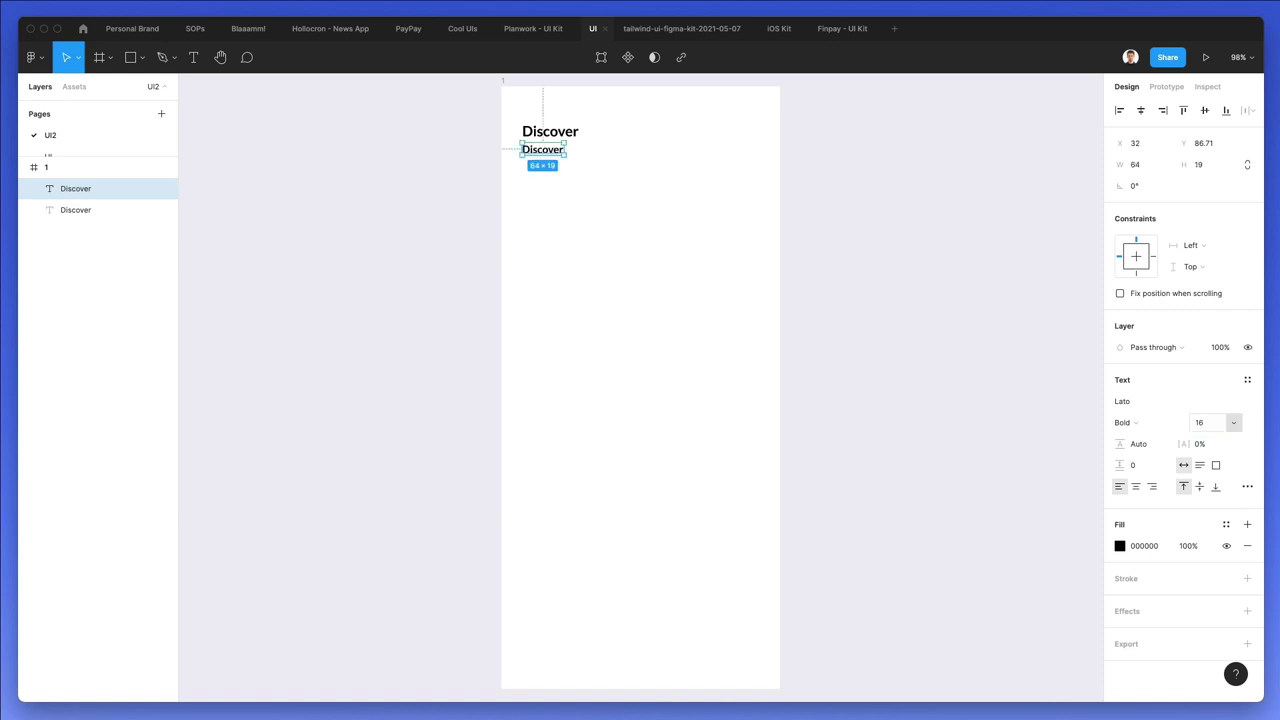
double_click(541, 150)
text(B)
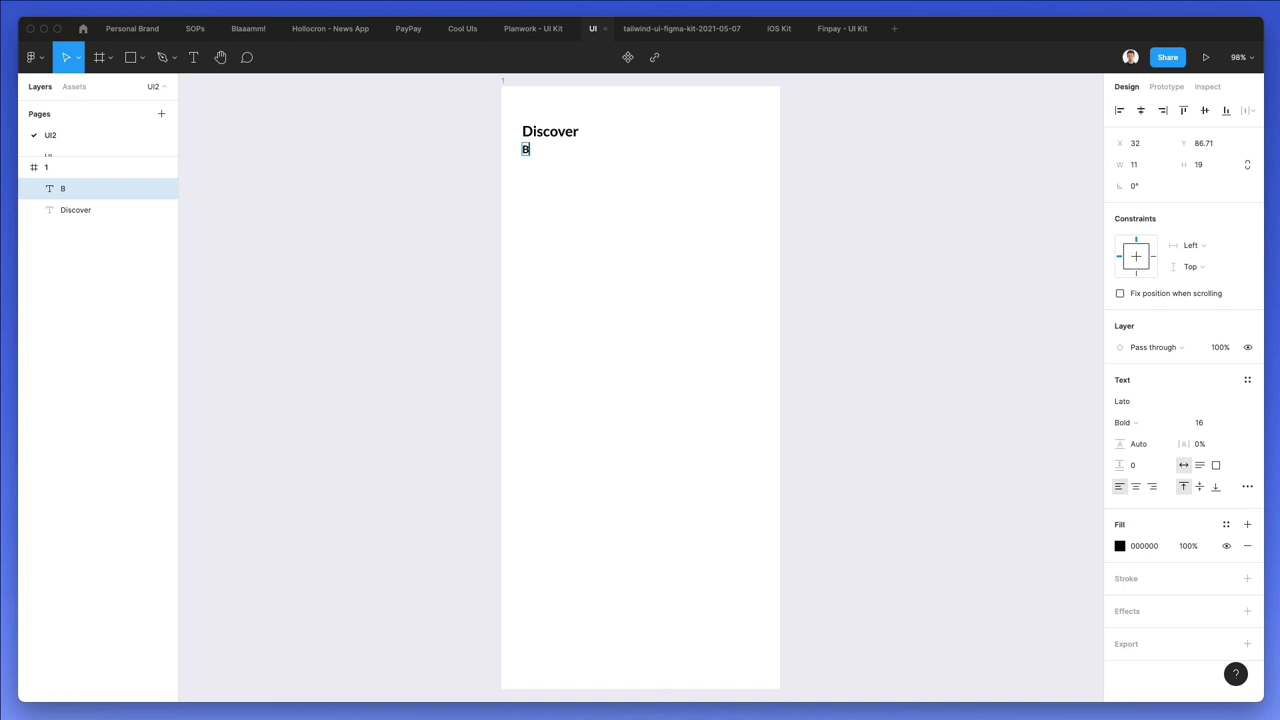
text(rowse all classes)
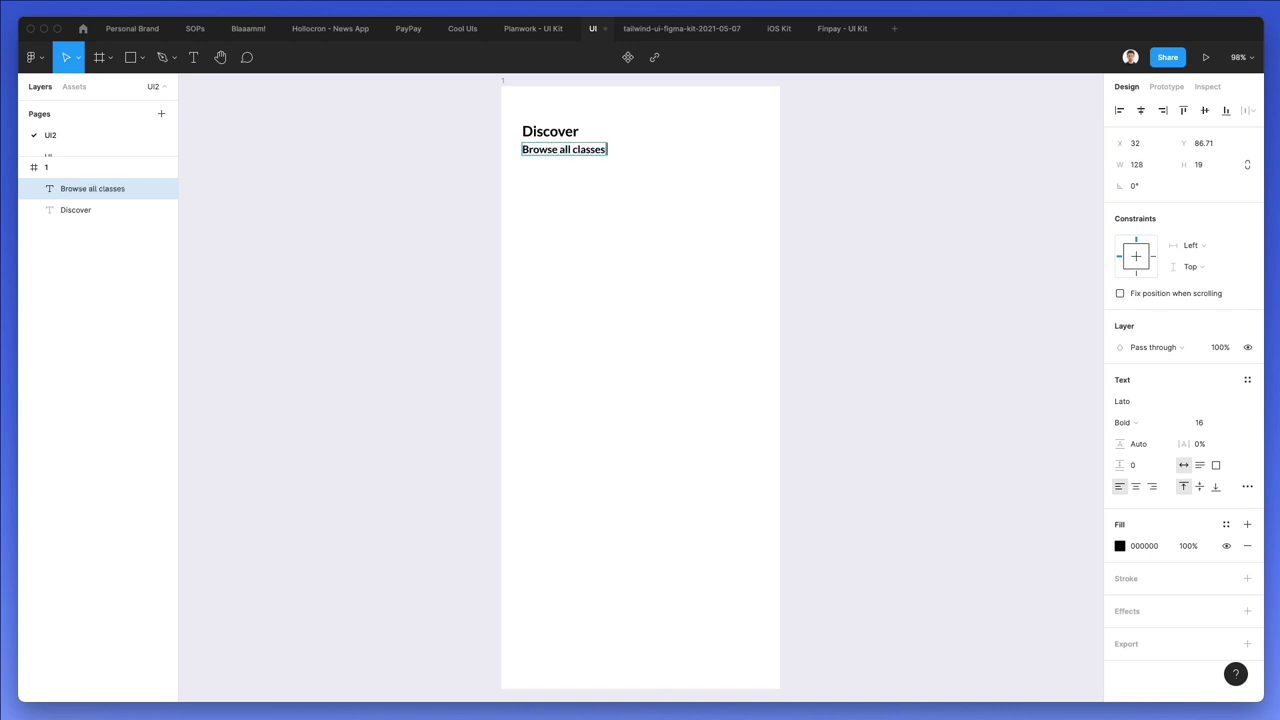
text( and mentors)
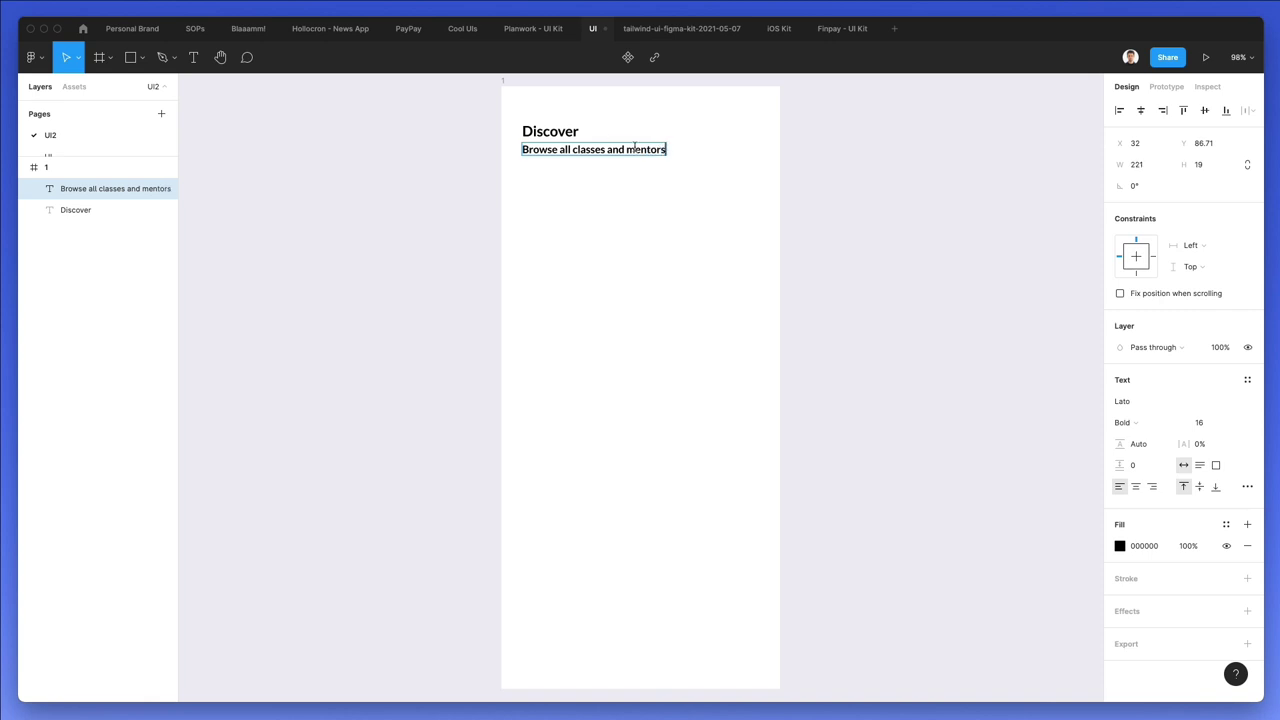
key(Escape)
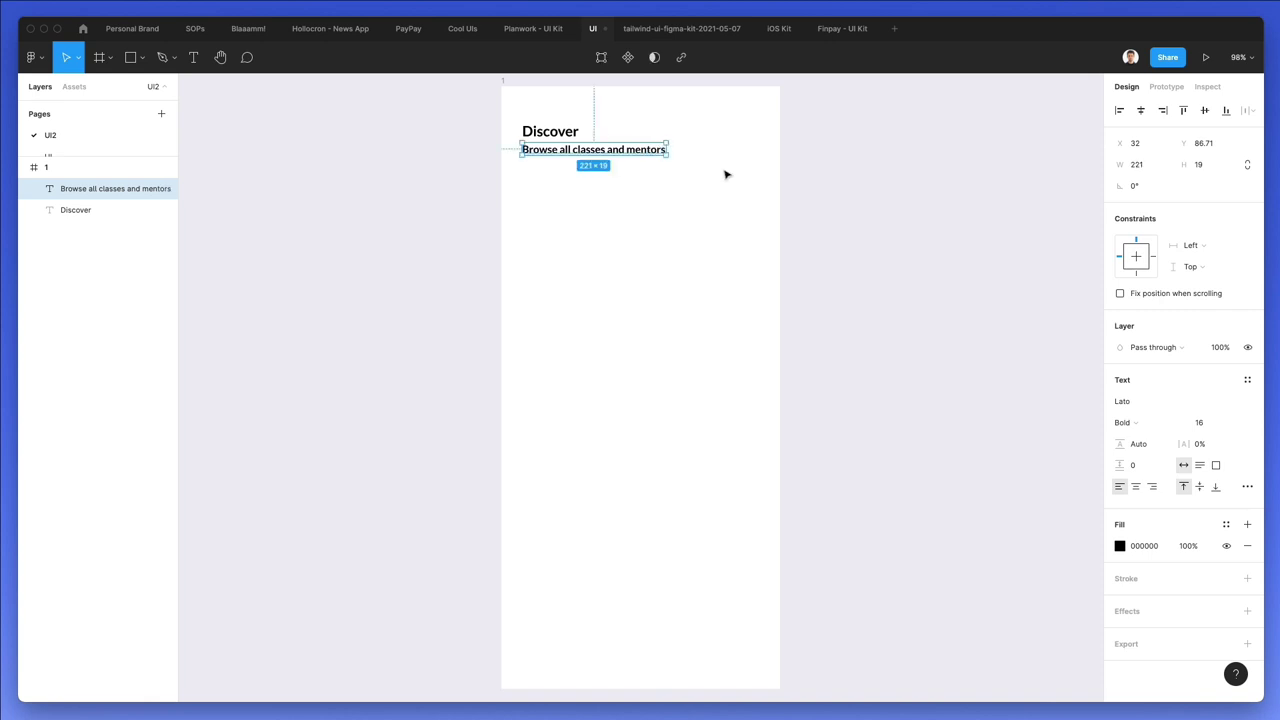
Make the subtitle Regular weight with a grey 7D7D7D fill, nudged slightly lower
click(1160, 422)
click(1160, 403)
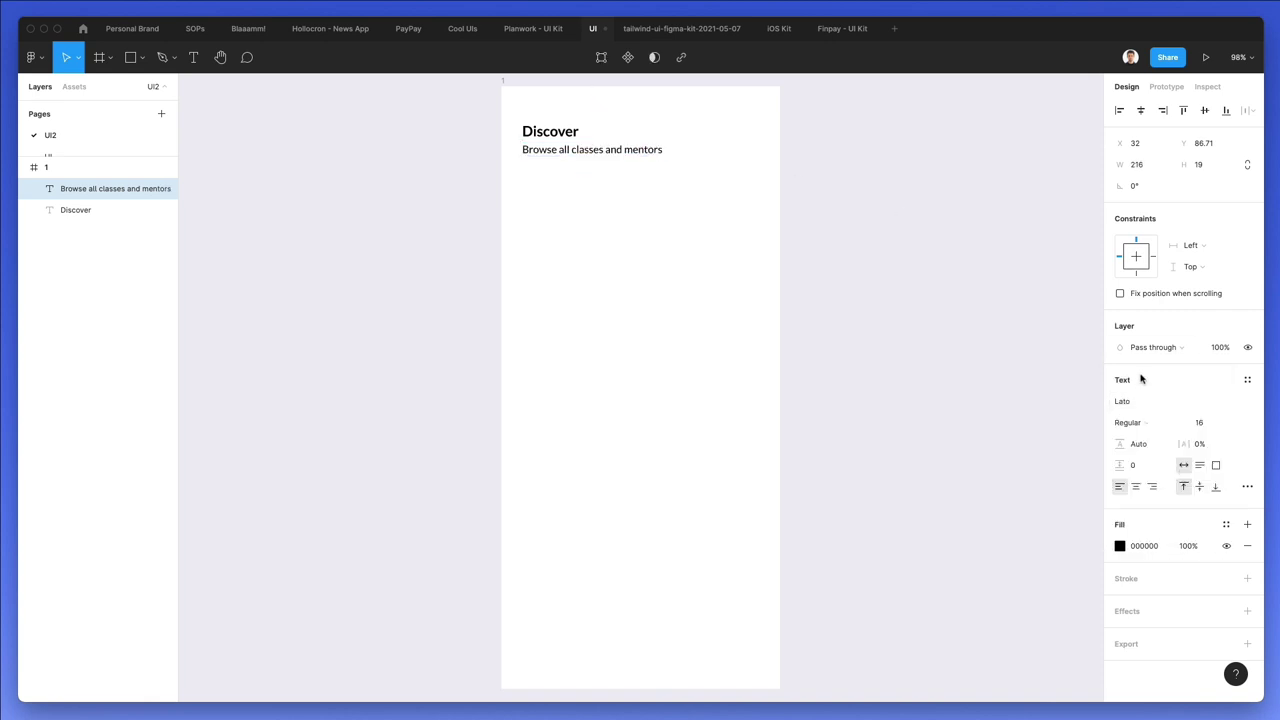
key(Down)
key(Down)
key(Down)
key(Down)
key(Down)
key(Down)
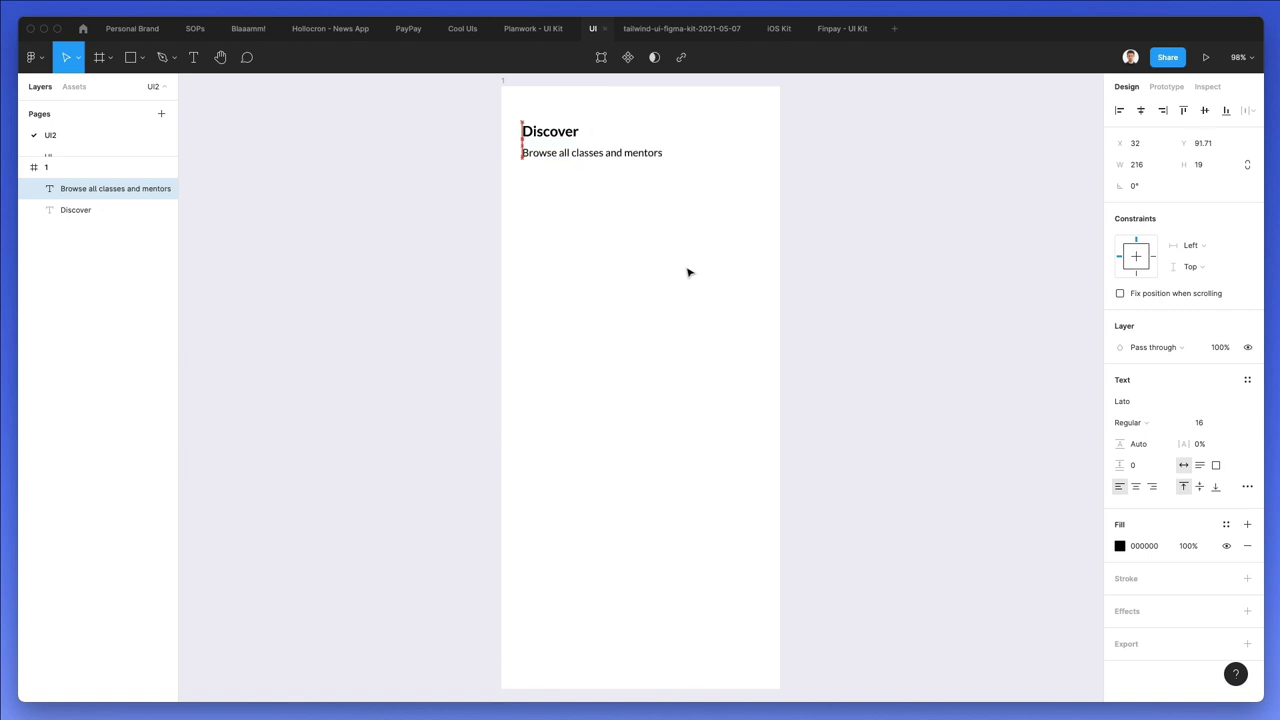
click(1120, 546)
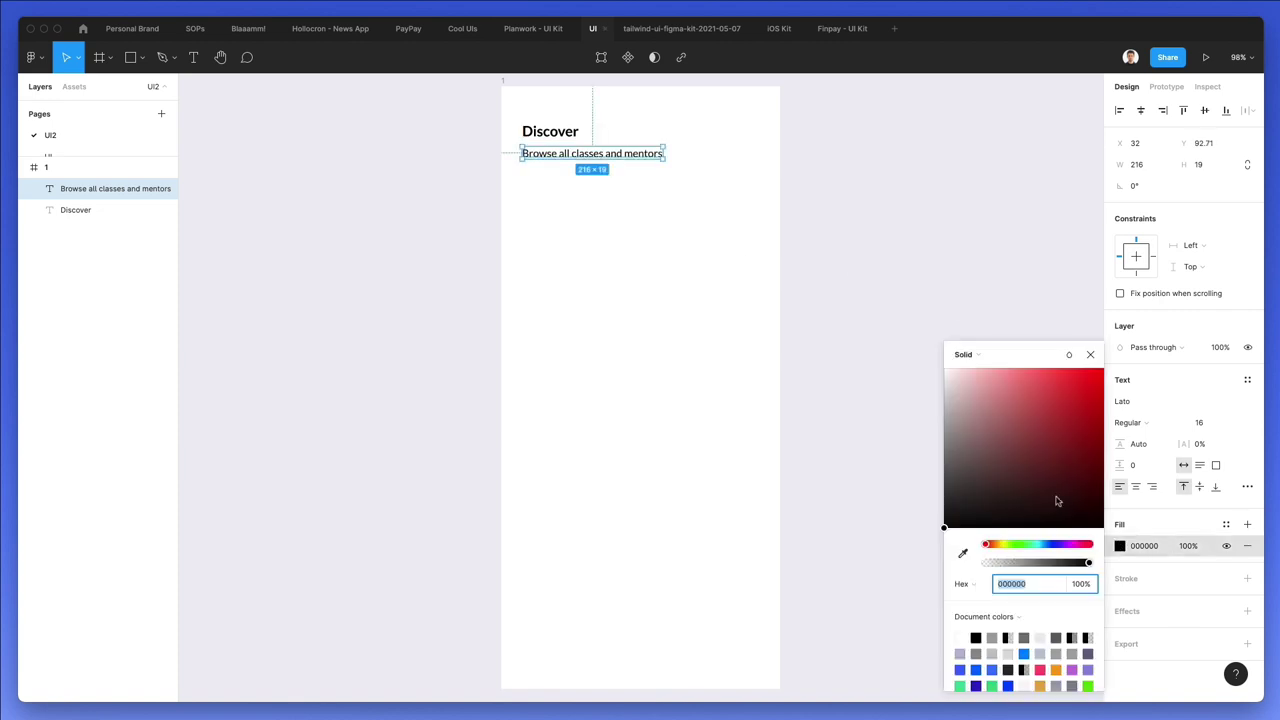
text(707070)
key(Return)
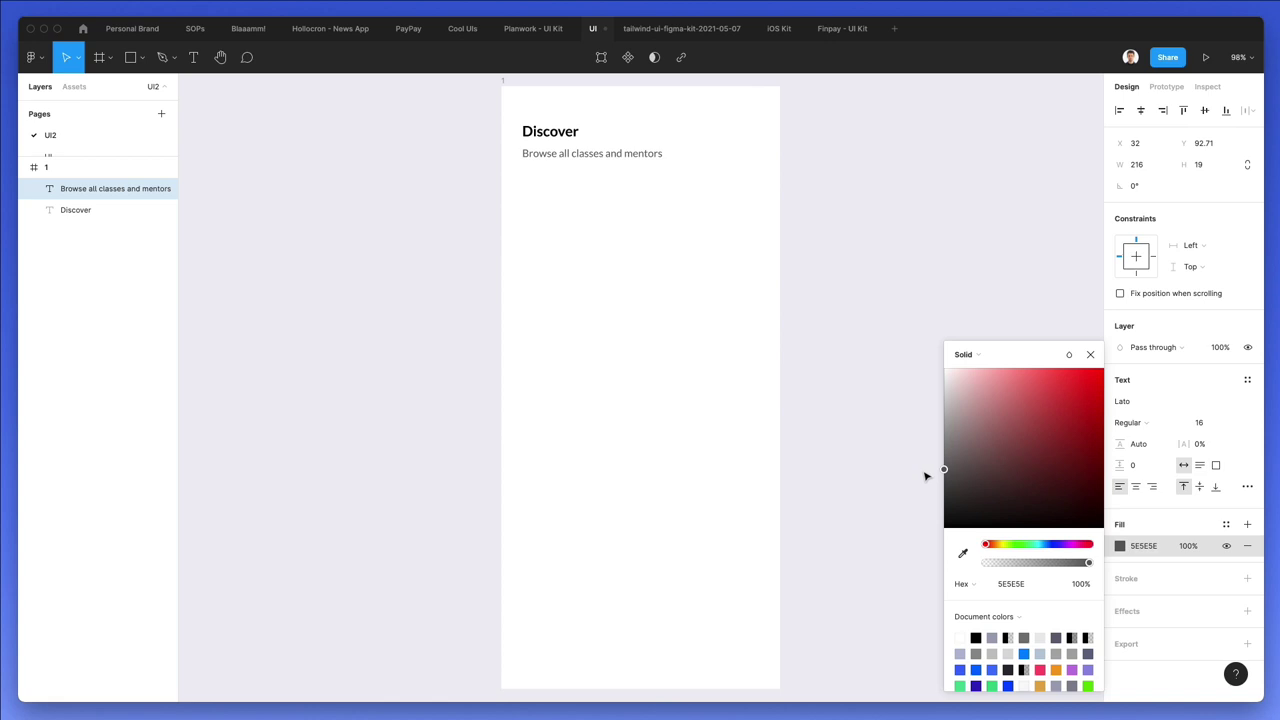
drag(922, 462, 922, 456)
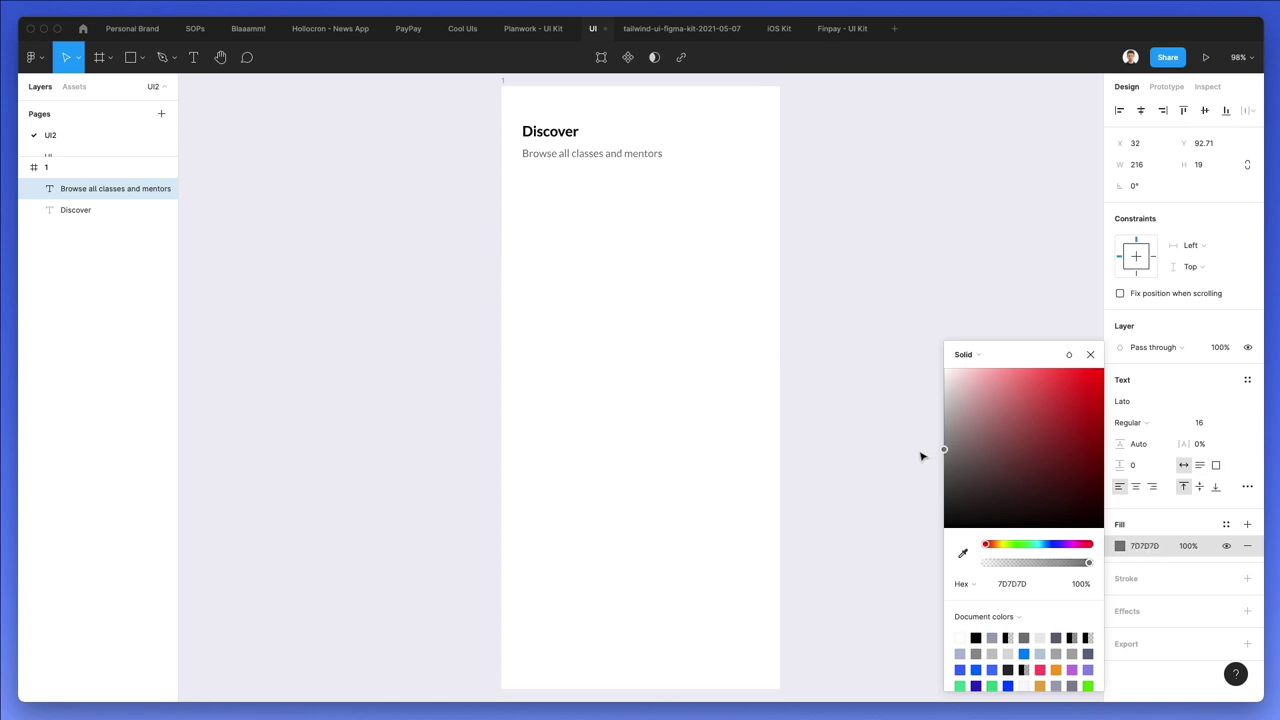
click(600, 174)
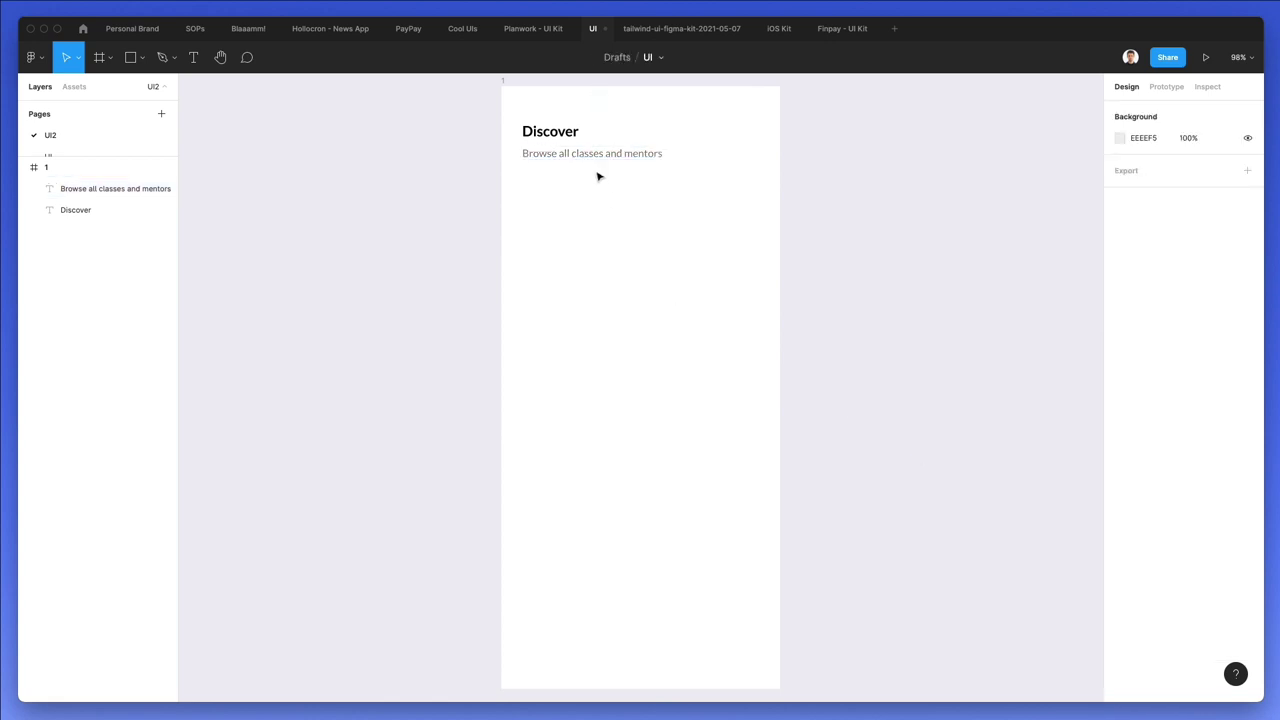
Add a 2-column layout grid with margin 30 to frame 1
click(506, 84)
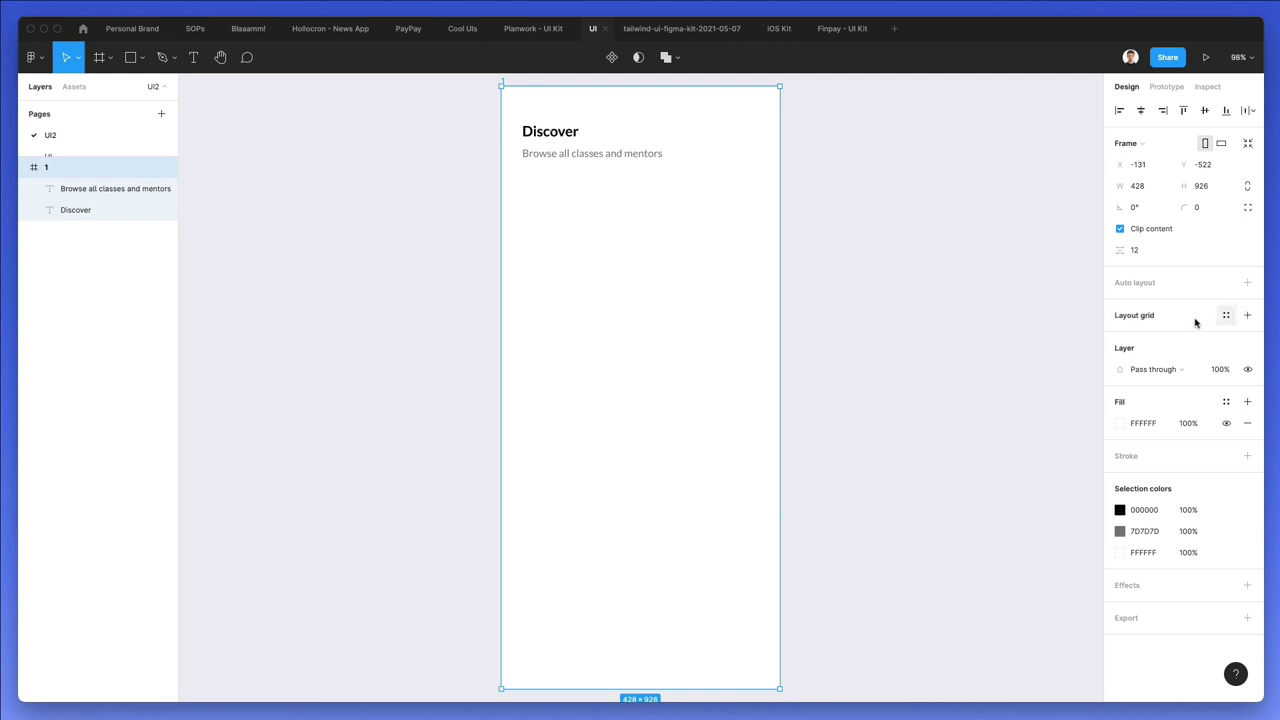
click(1247, 315)
click(1120, 337)
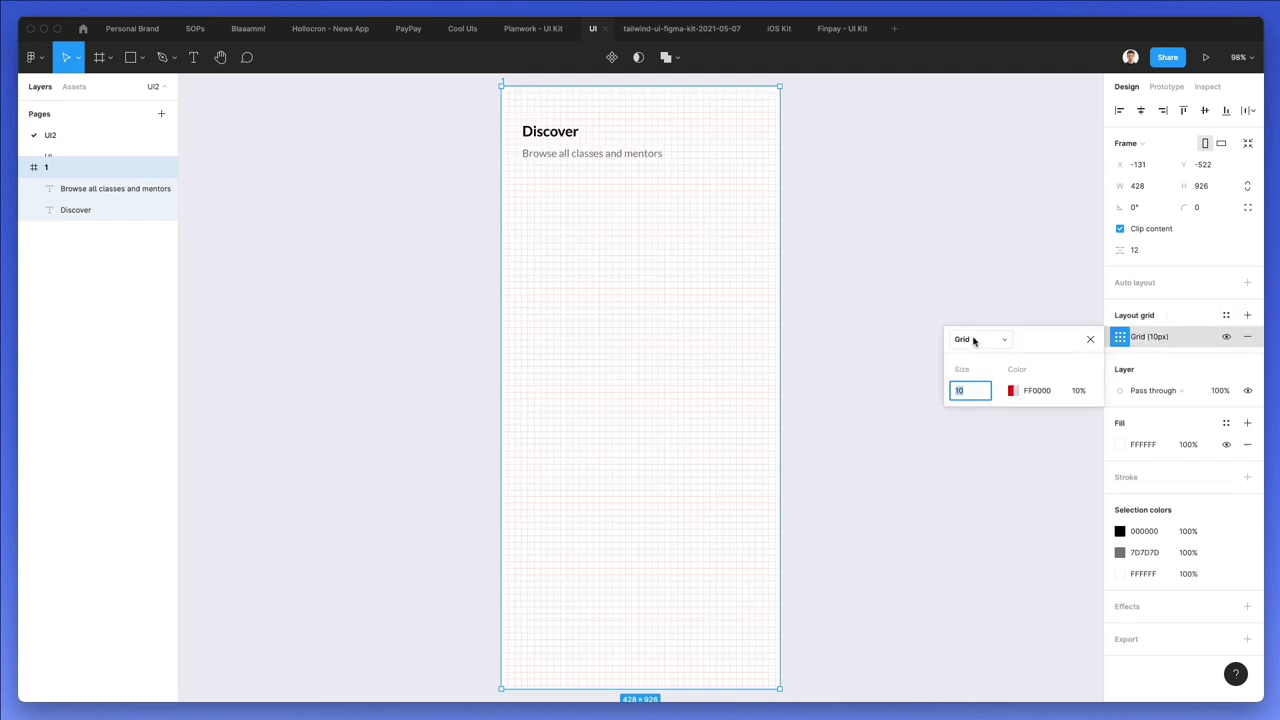
click(975, 340)
click(984, 354)
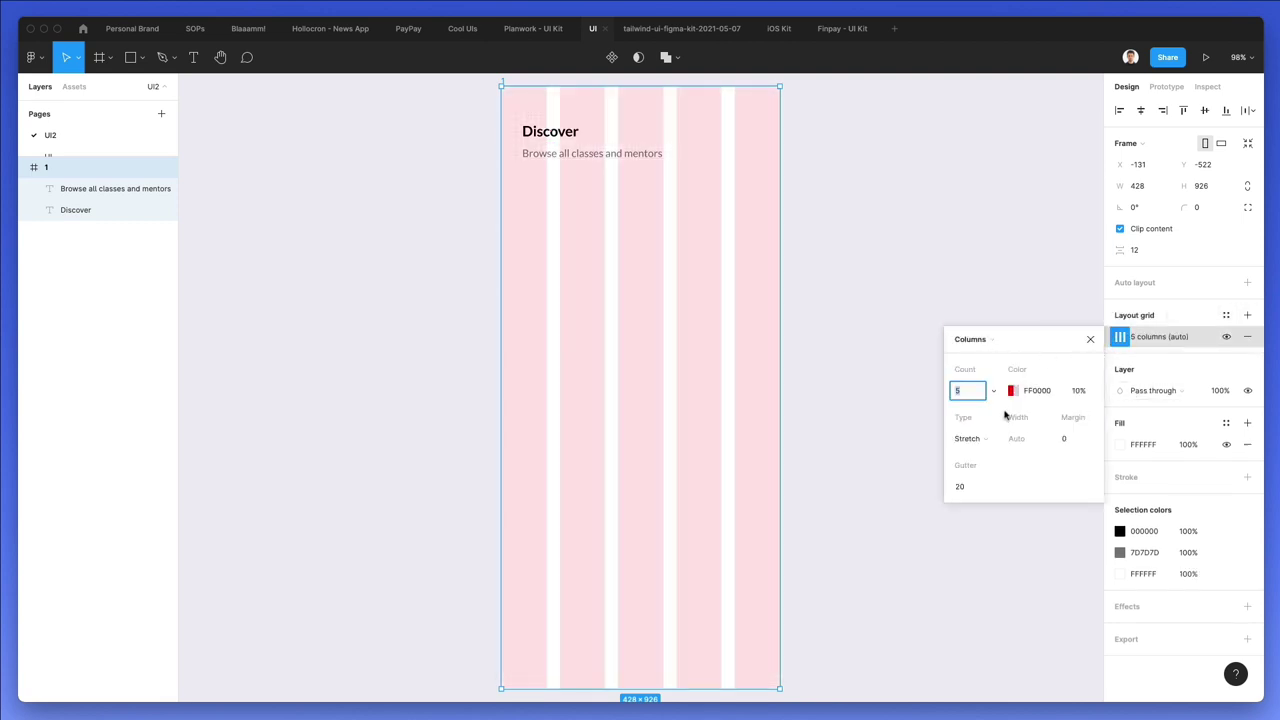
key(Down)
key(Down)
key(Down)
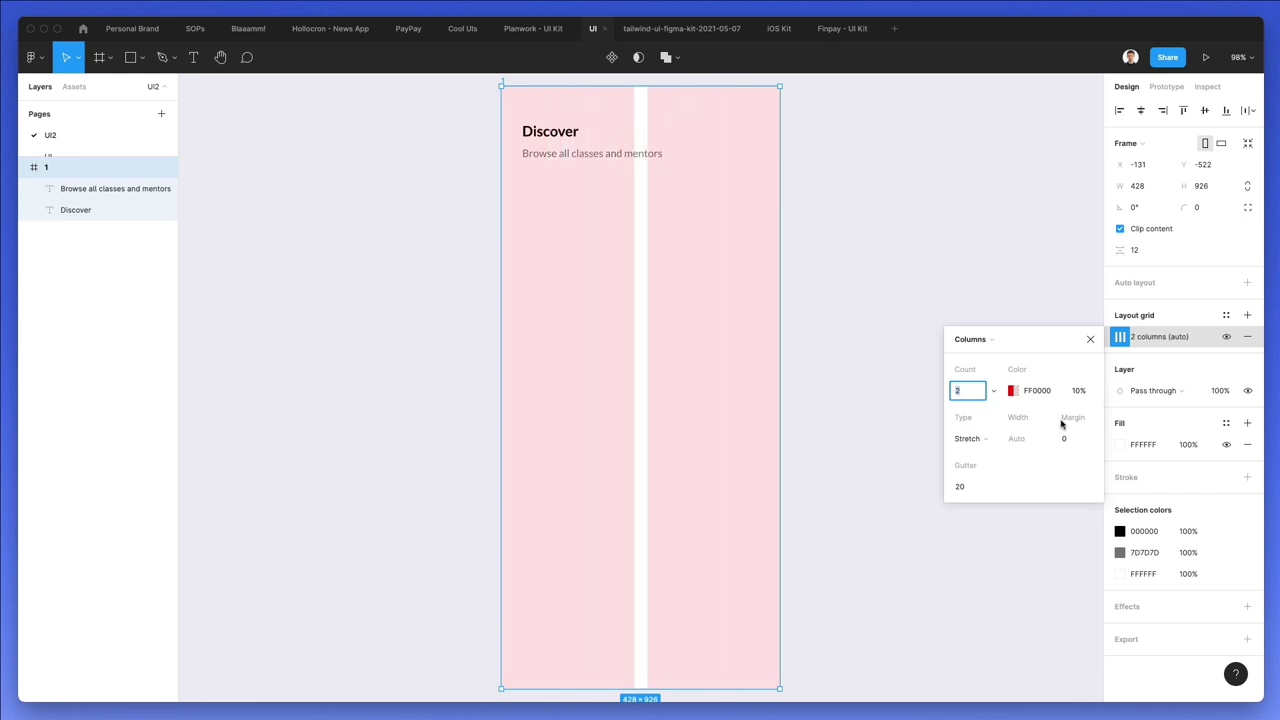
click(1074, 437)
key(shift+Up)
key(shift+Up)
key(shift+Up)
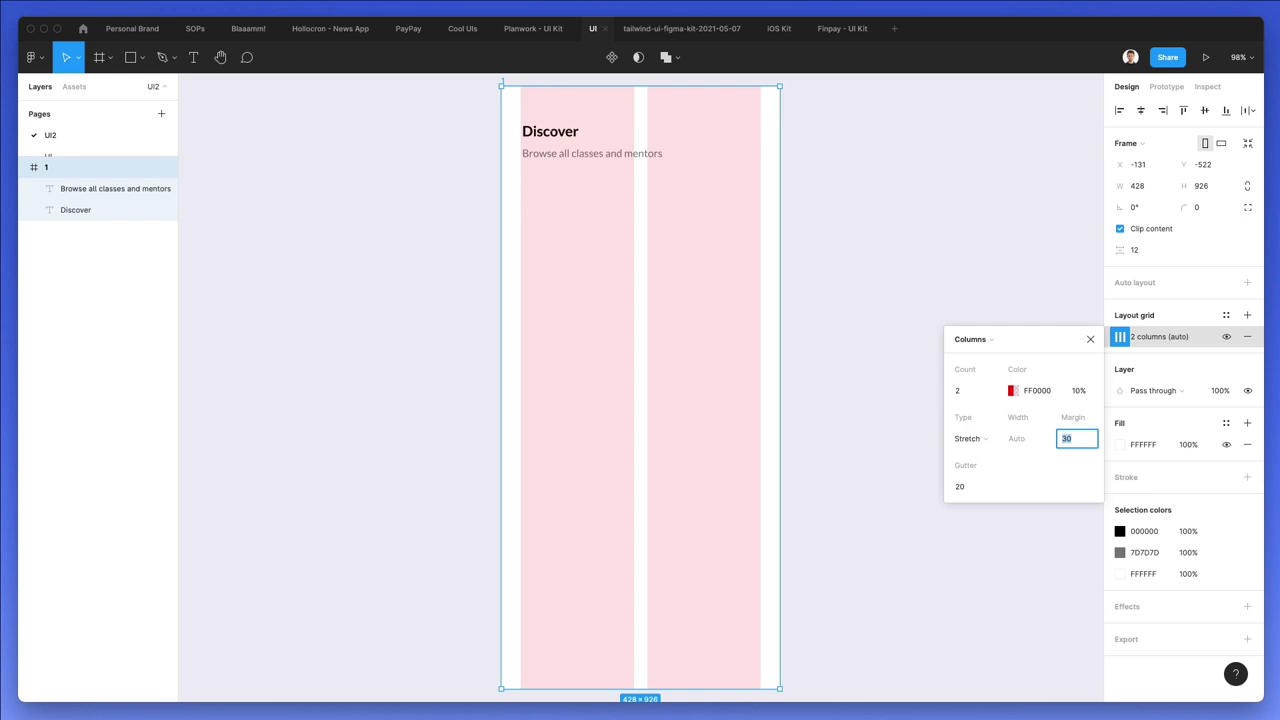
click(915, 200)
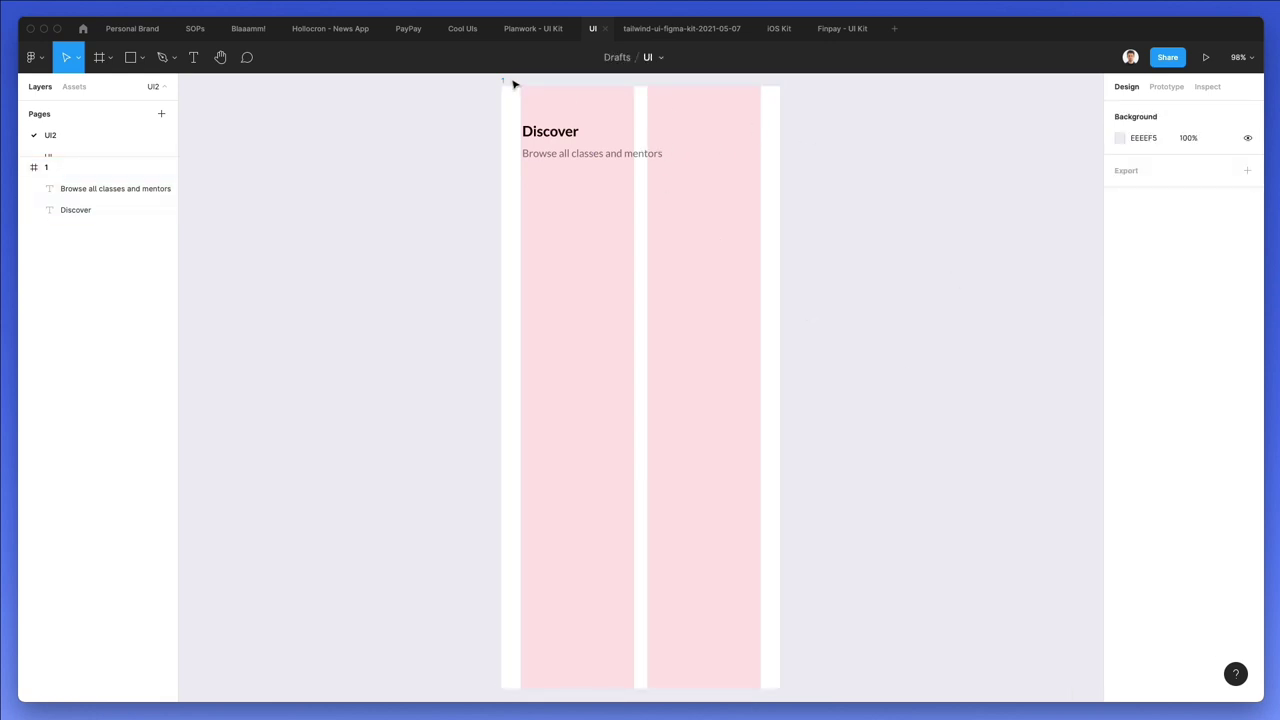
Set the layout grid colour to pale grey DDDDDD at 10%
click(507, 84)
click(1119, 337)
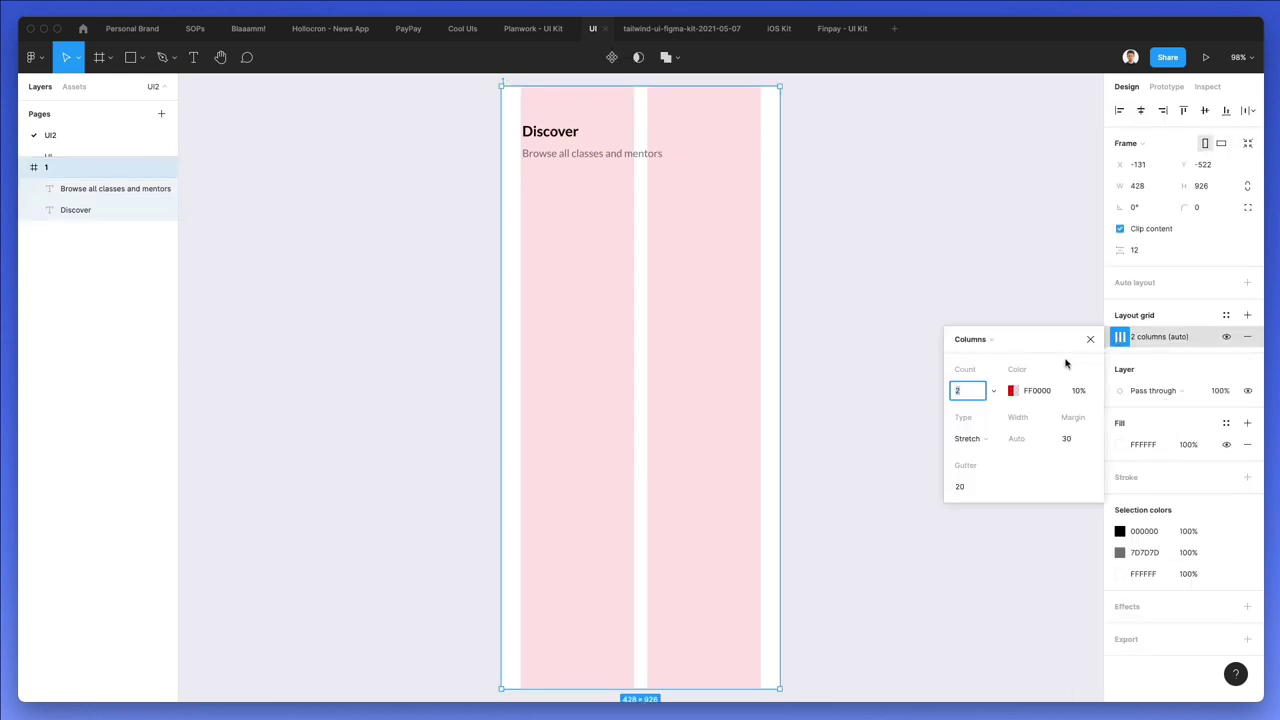
click(1012, 390)
drag(805, 380, 771, 389)
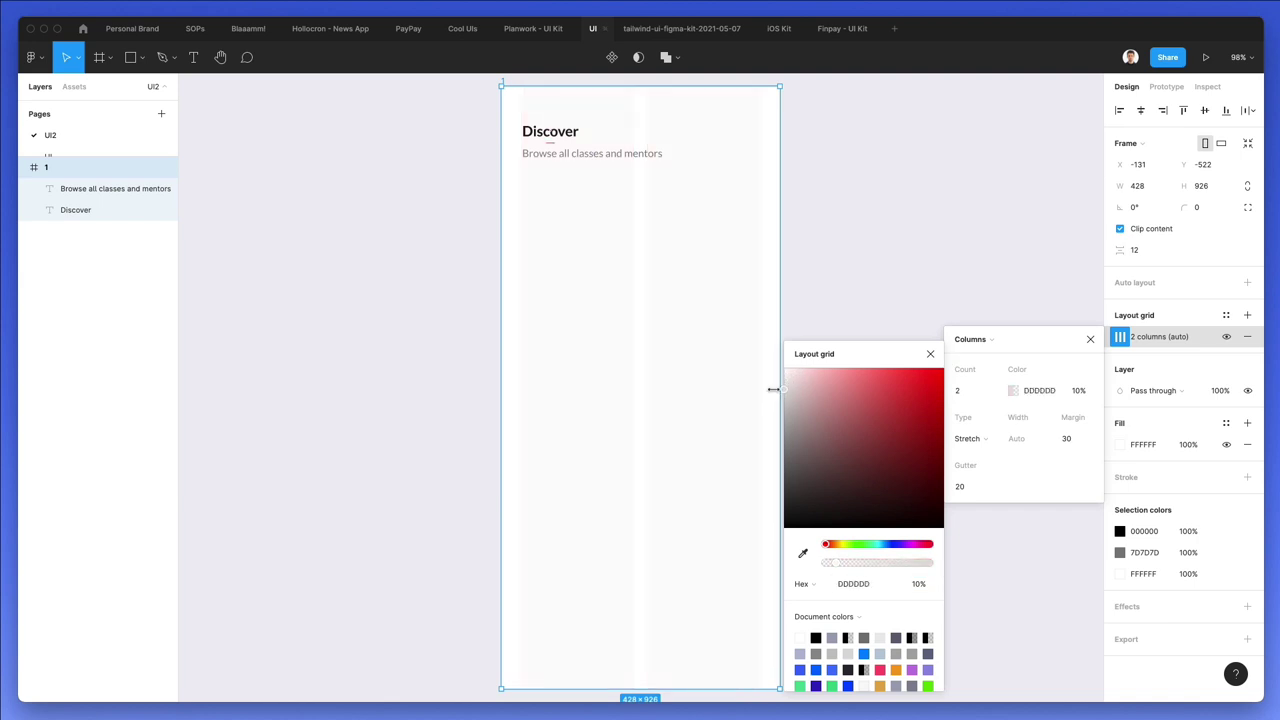
click(726, 226)
Shift the heading and subtitle left to x 30 and select both texts
drag(620, 120, 565, 143)
click(587, 193)
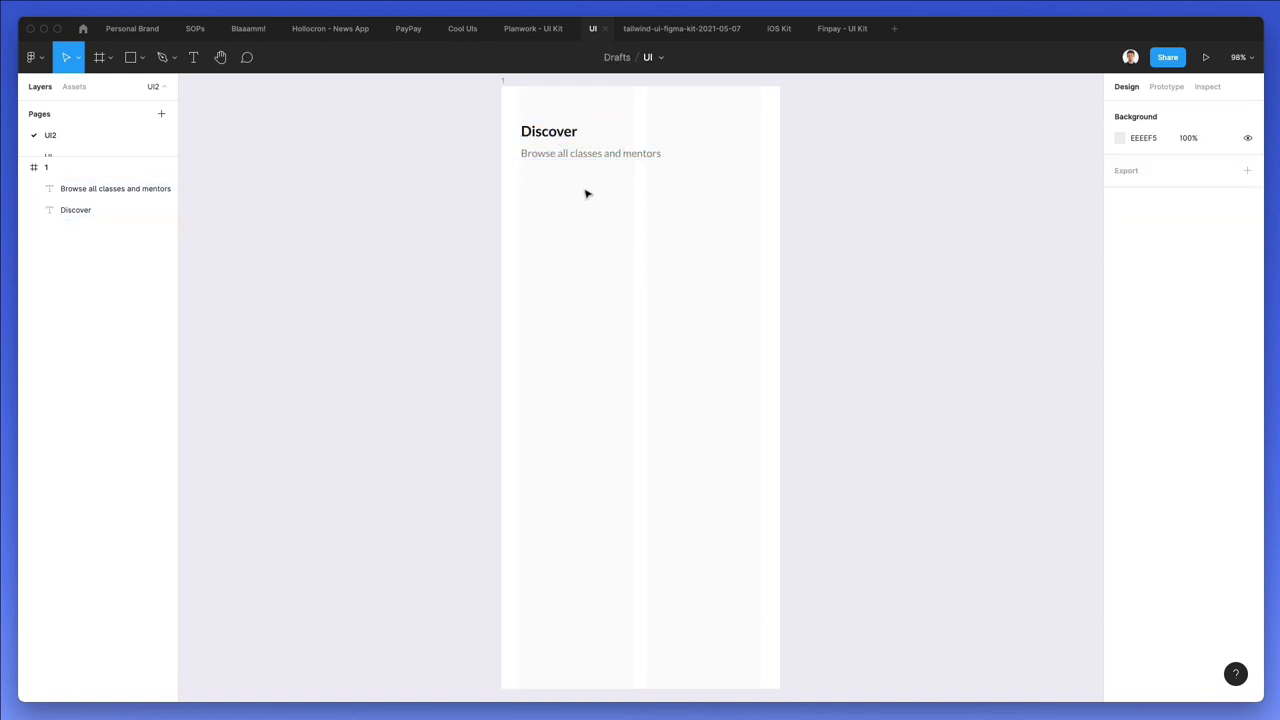
drag(589, 190, 538, 125)
Draw a 368-wide rectangle below the subtitle with rounded corners of radius 12
click(601, 260)
key(r)
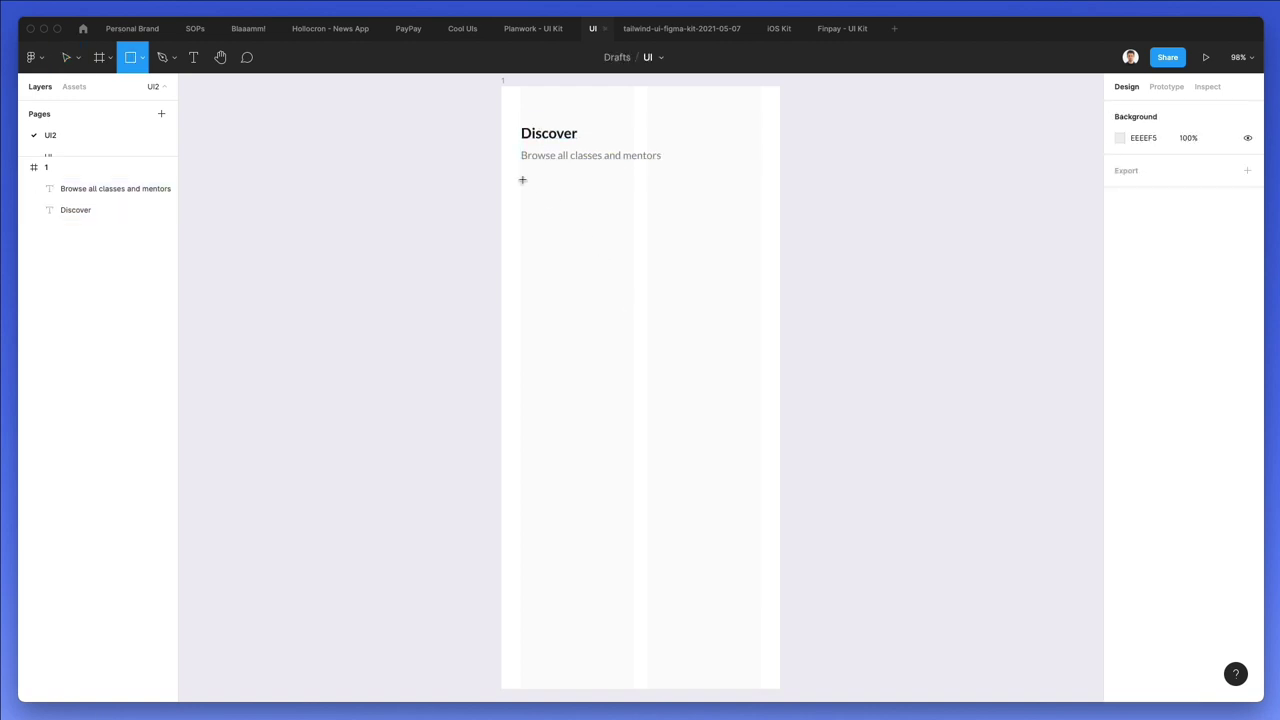
drag(522, 176, 760, 219)
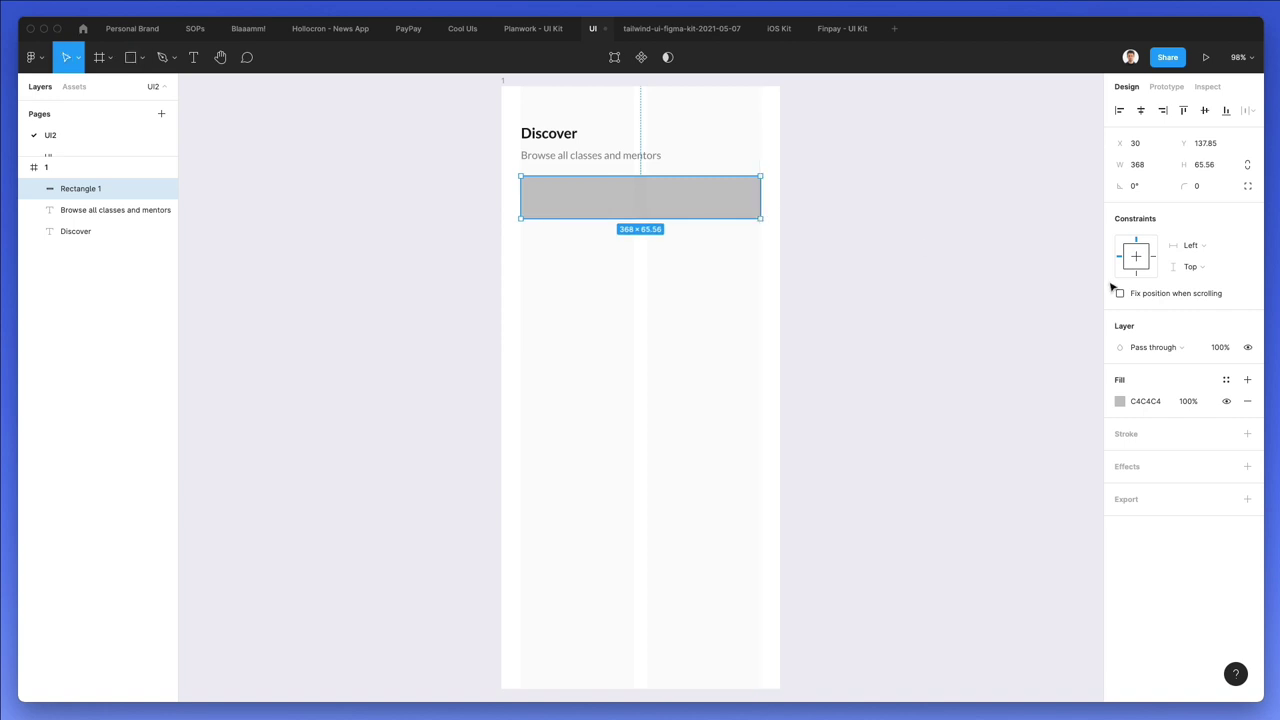
drag(1185, 189, 96, 187)
Add a border and give the rectangle a very light grey F8F8F8 fill
click(1128, 434)
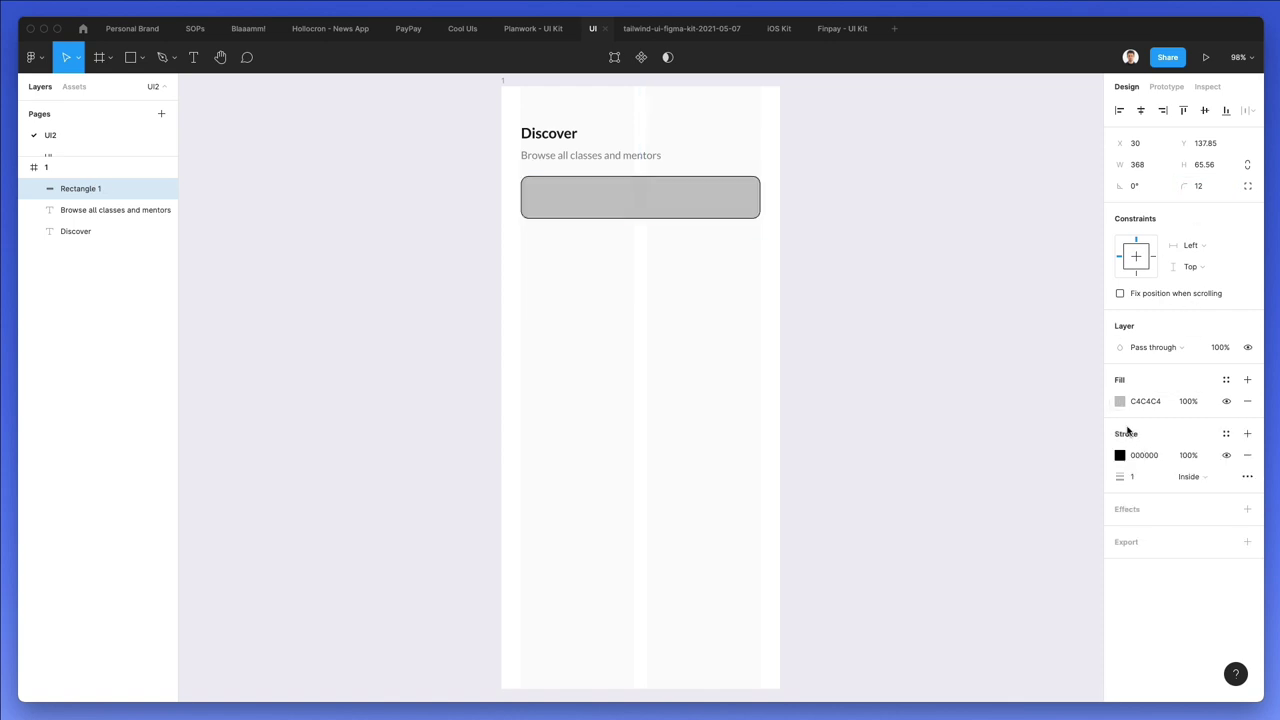
click(1118, 401)
drag(990, 410, 914, 337)
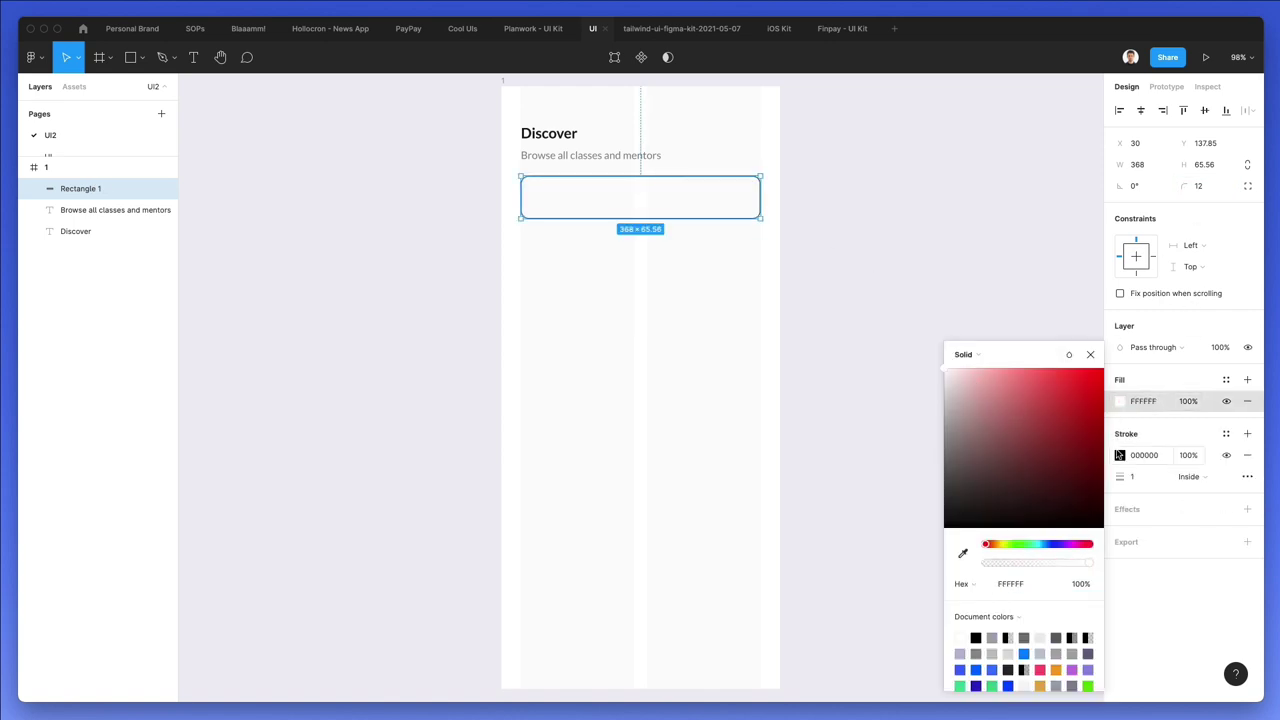
drag(944, 372, 942, 378)
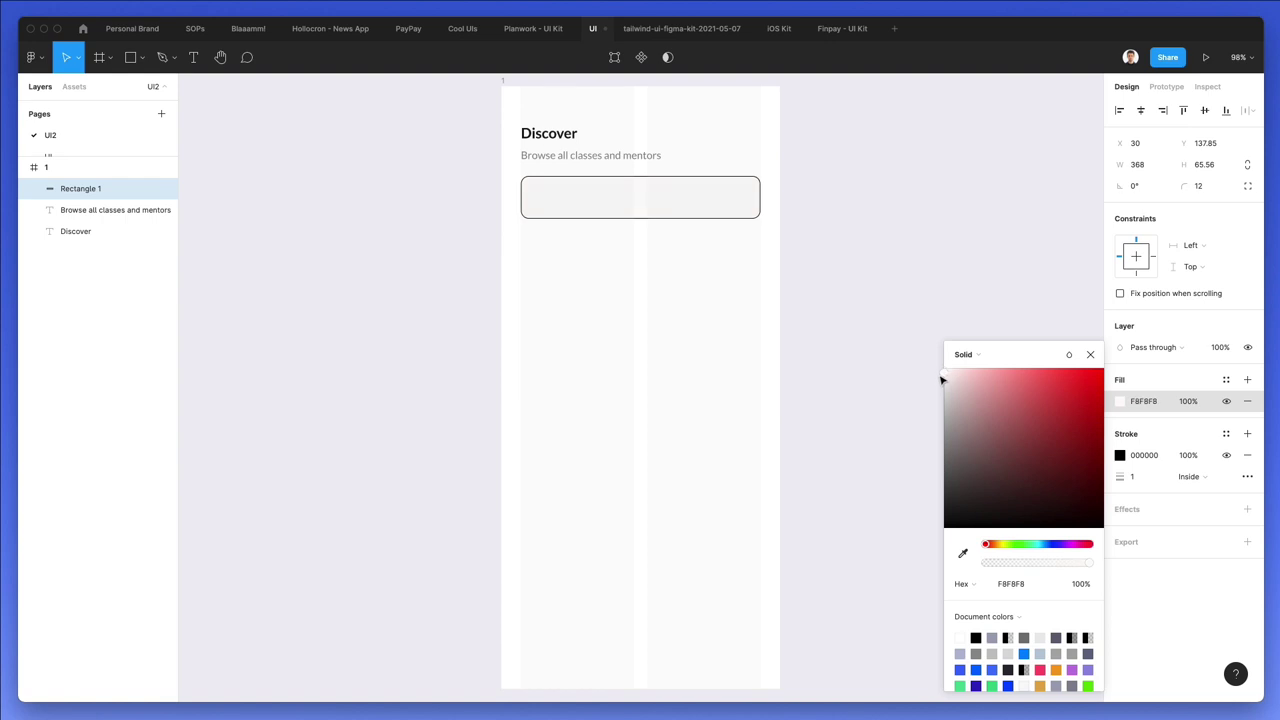
Set the rectangle's border to pale grey E4E4E4 with thickness 2
click(1119, 455)
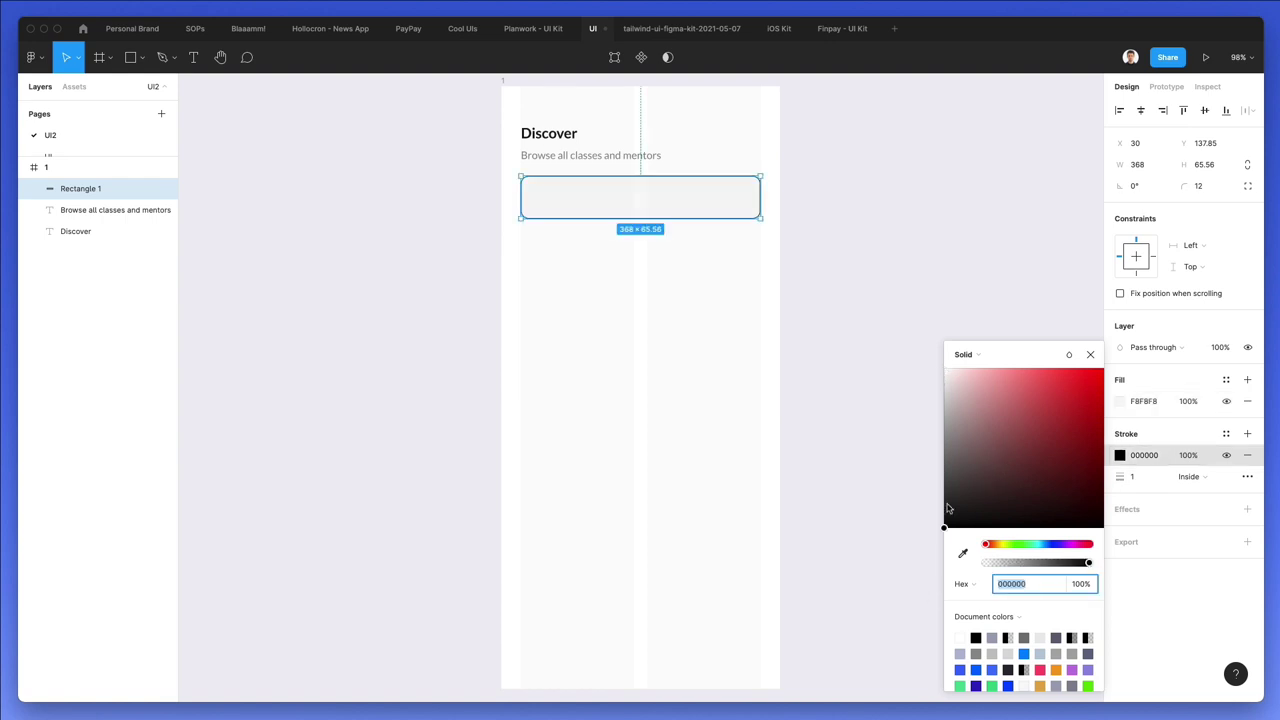
text(DBDBDB)
key(Return)
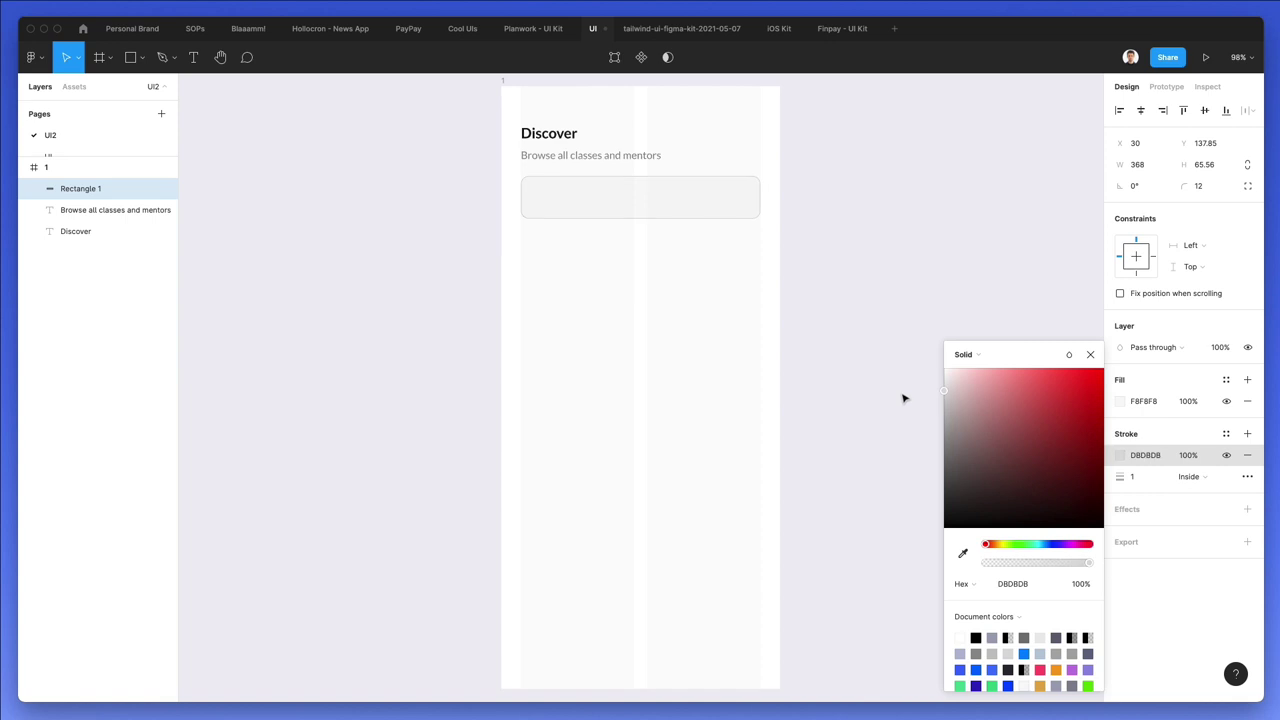
drag(903, 398, 902, 392)
click(1133, 476)
text(2)
key(Return)
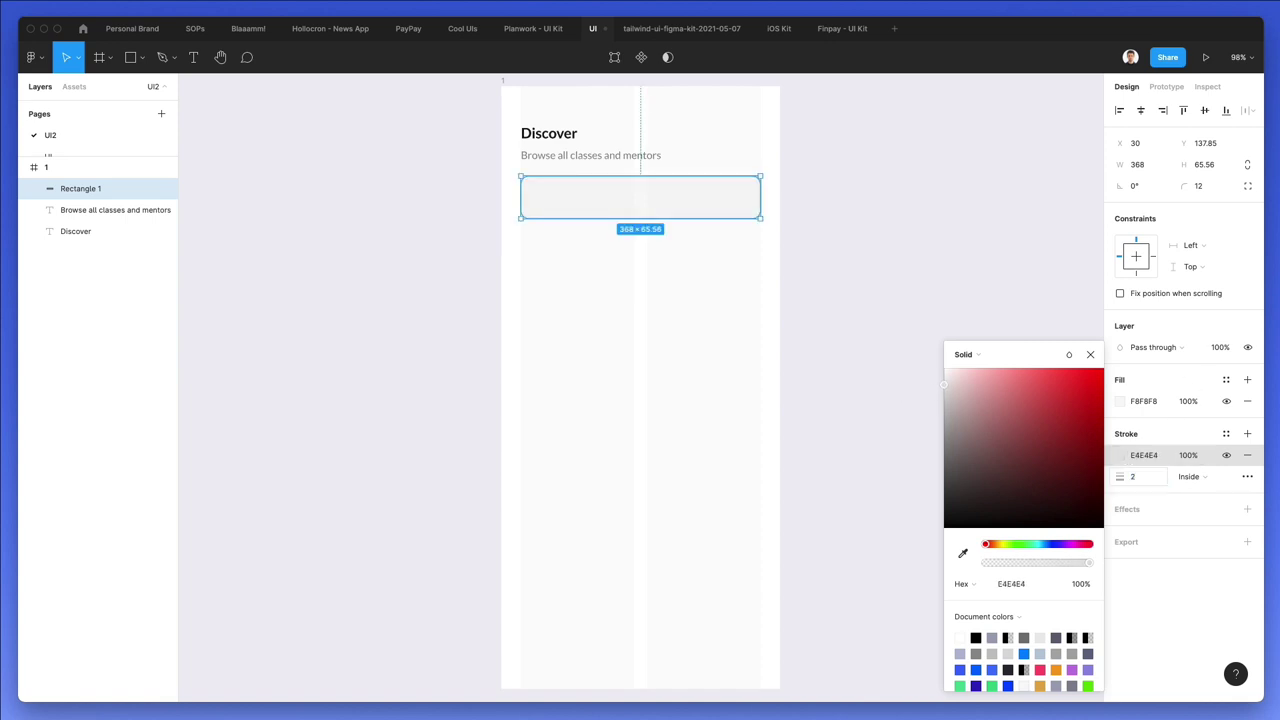
click(777, 463)
Change the border thickness to 1.5 and check the result
click(585, 197)
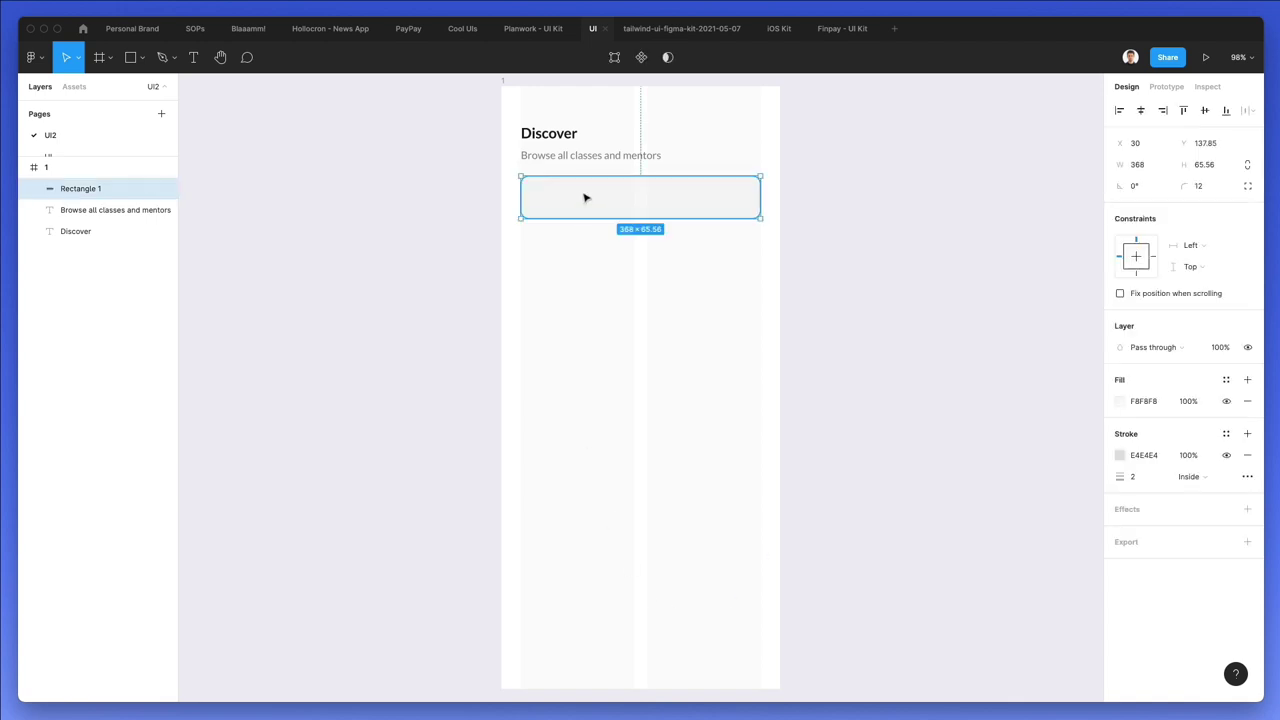
click(697, 293)
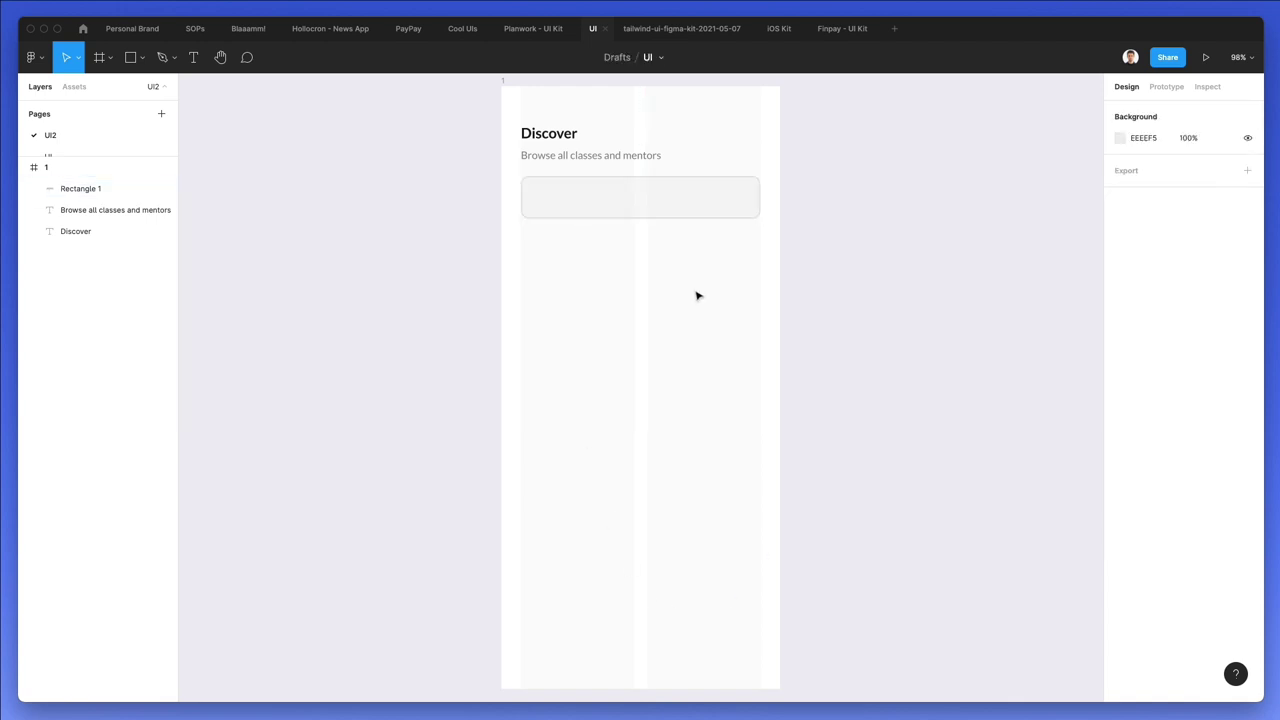
click(689, 211)
click(1135, 478)
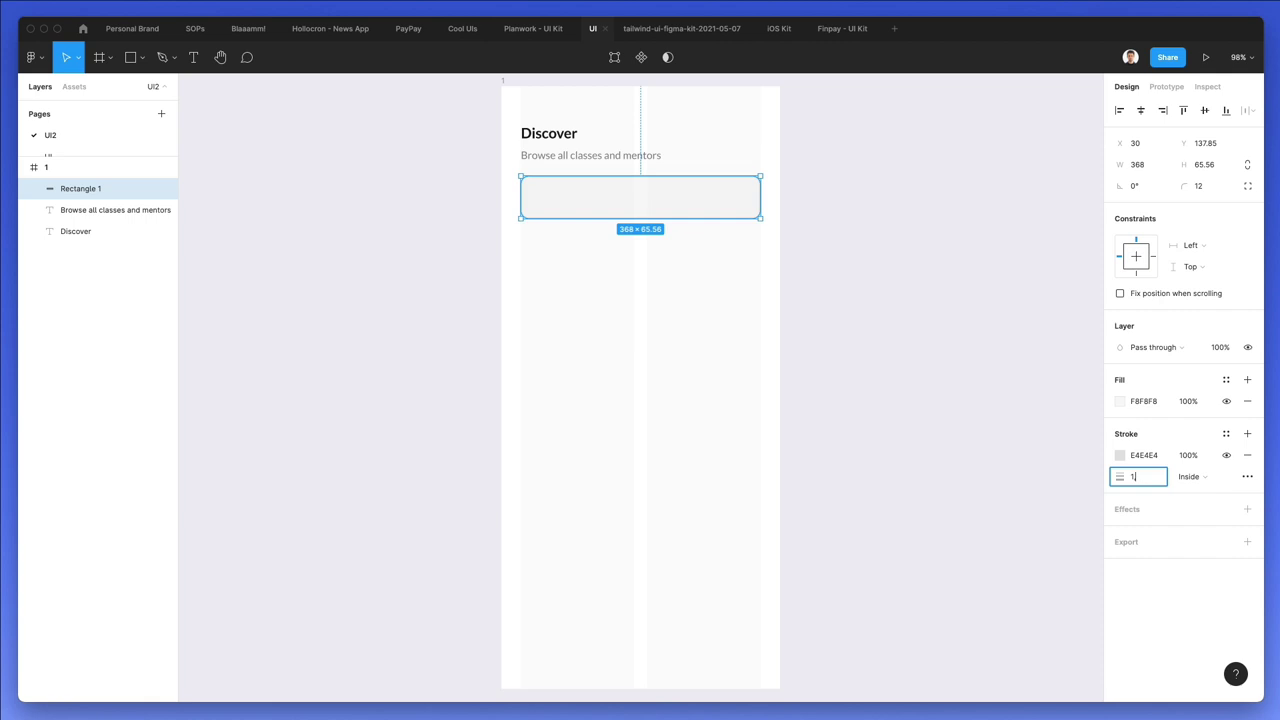
text(.5)
key(Return)
click(574, 280)
click(605, 192)
click(578, 127)
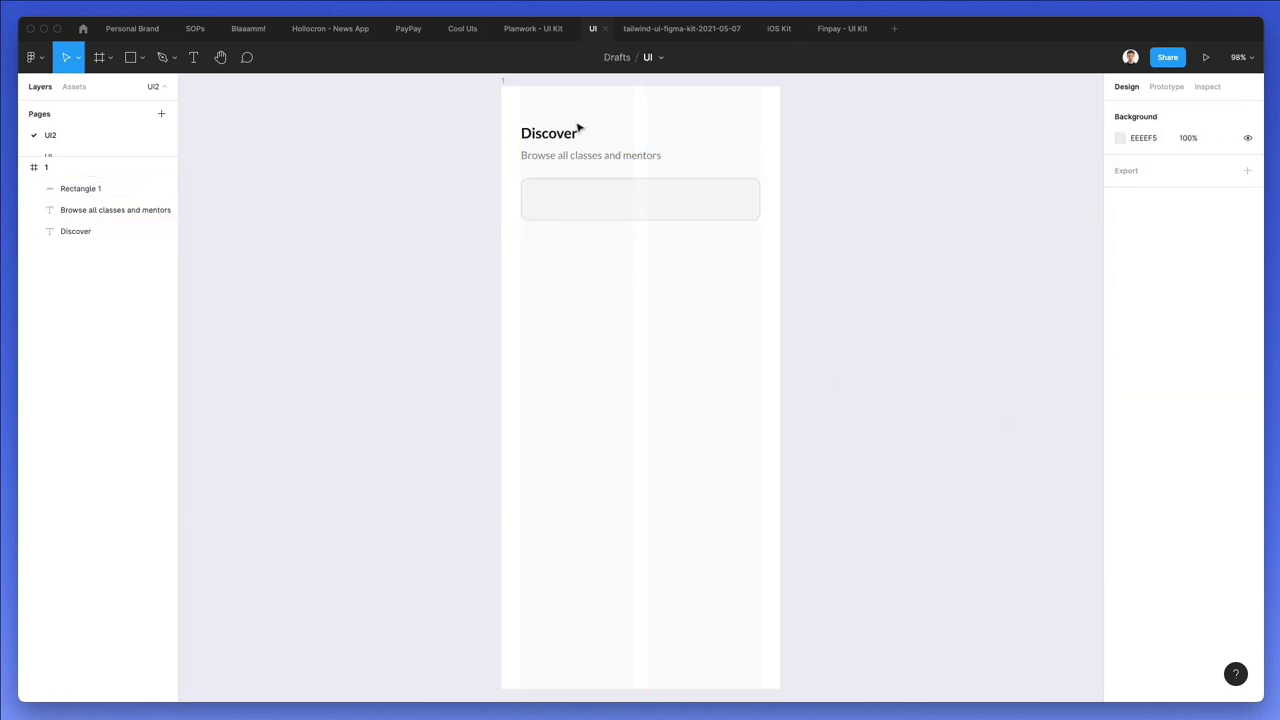
Copy the subtitle into the box, retype it 'Search classes or mentors', and nudge it down 1 px
drag(586, 160, 613, 203)
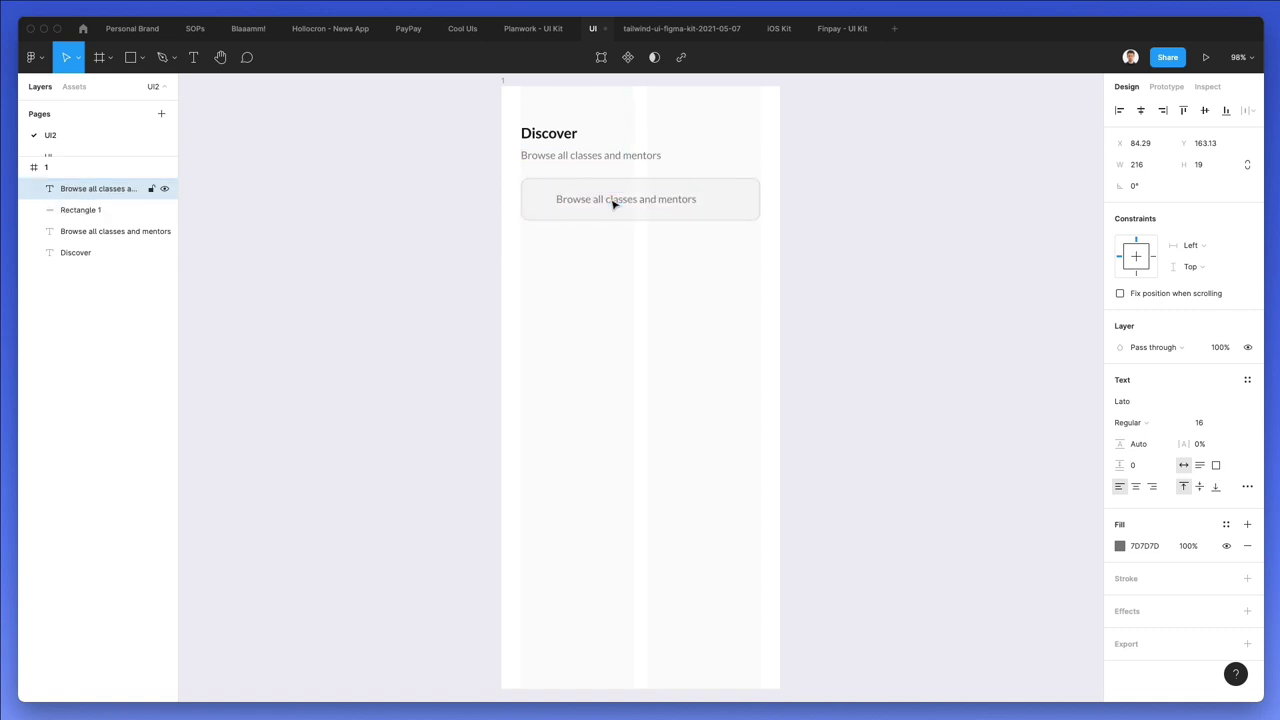
double_click(609, 199)
text(Sear)
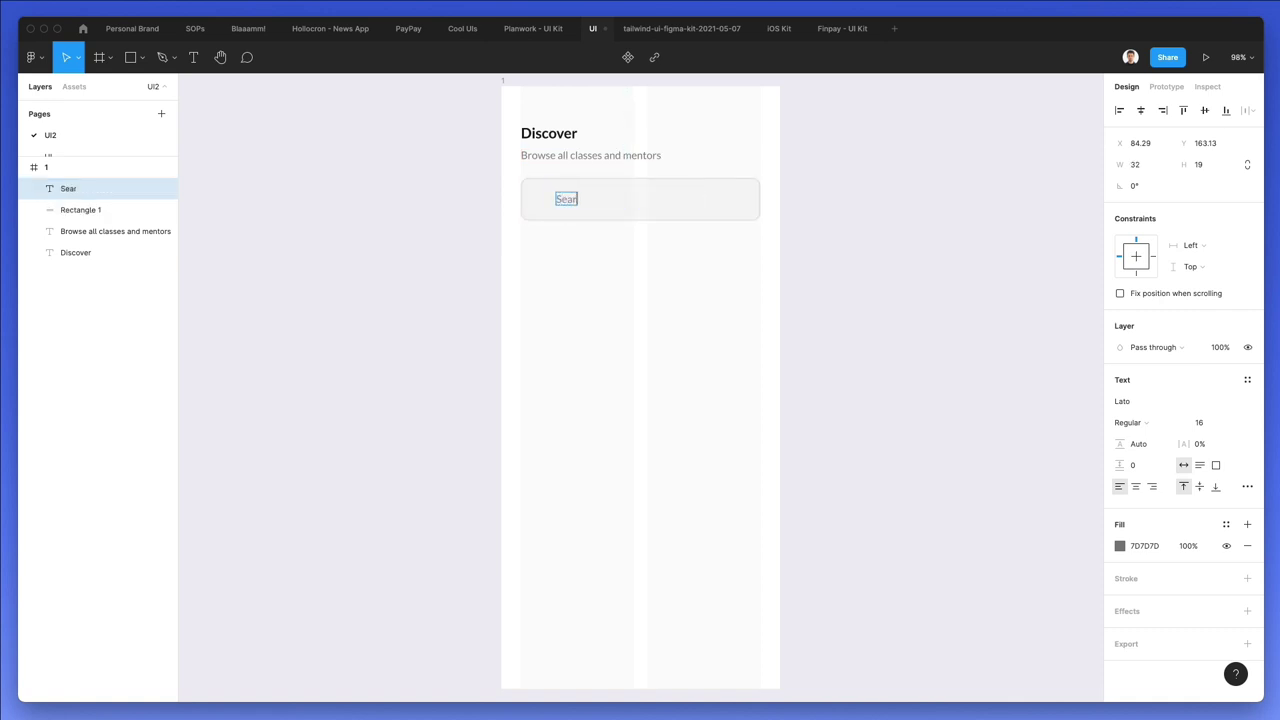
text(ch classes or mentors)
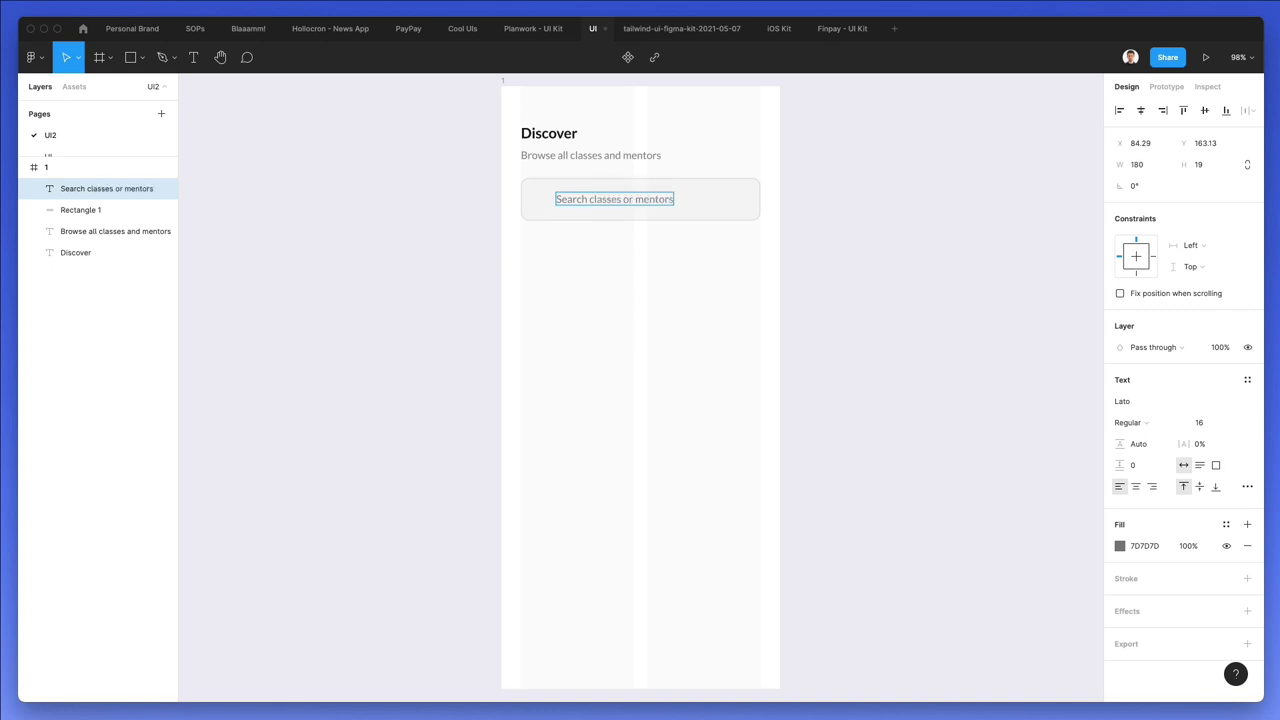
key(Escape)
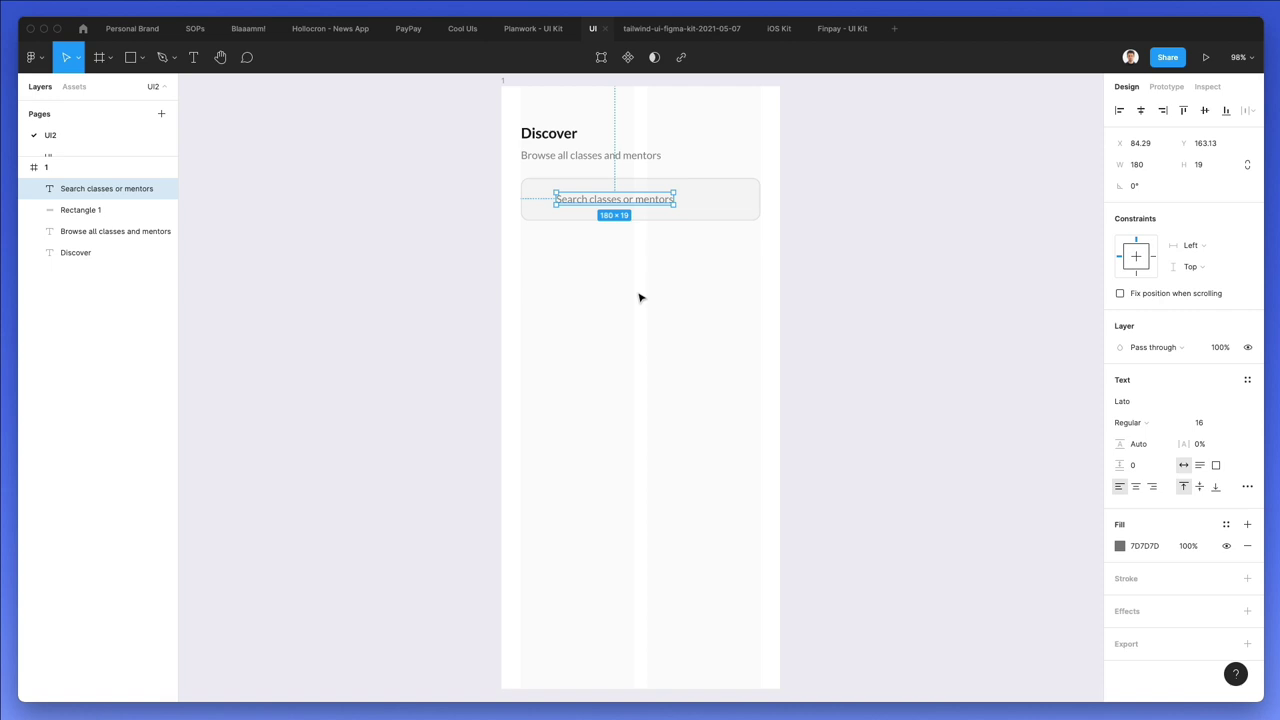
key(Down)
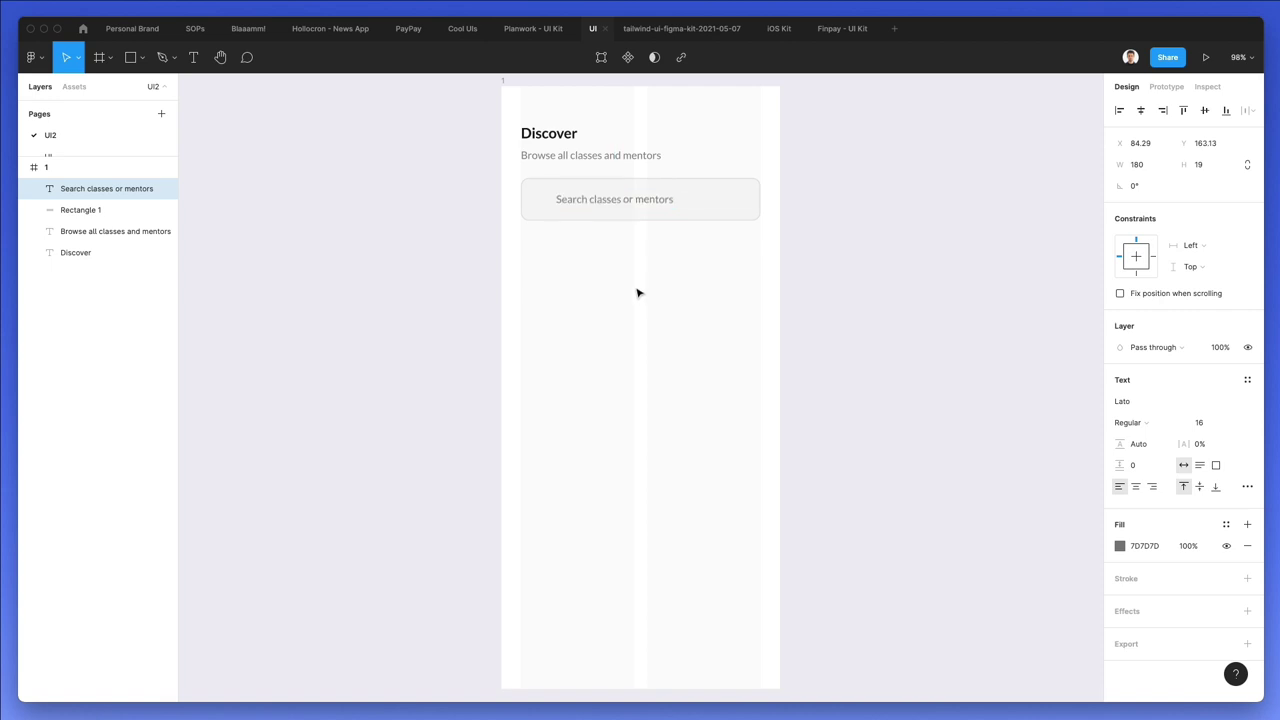
Search Nucleo for 'search' and drag a magnifier icon into the Figma search box
click(630, 337)
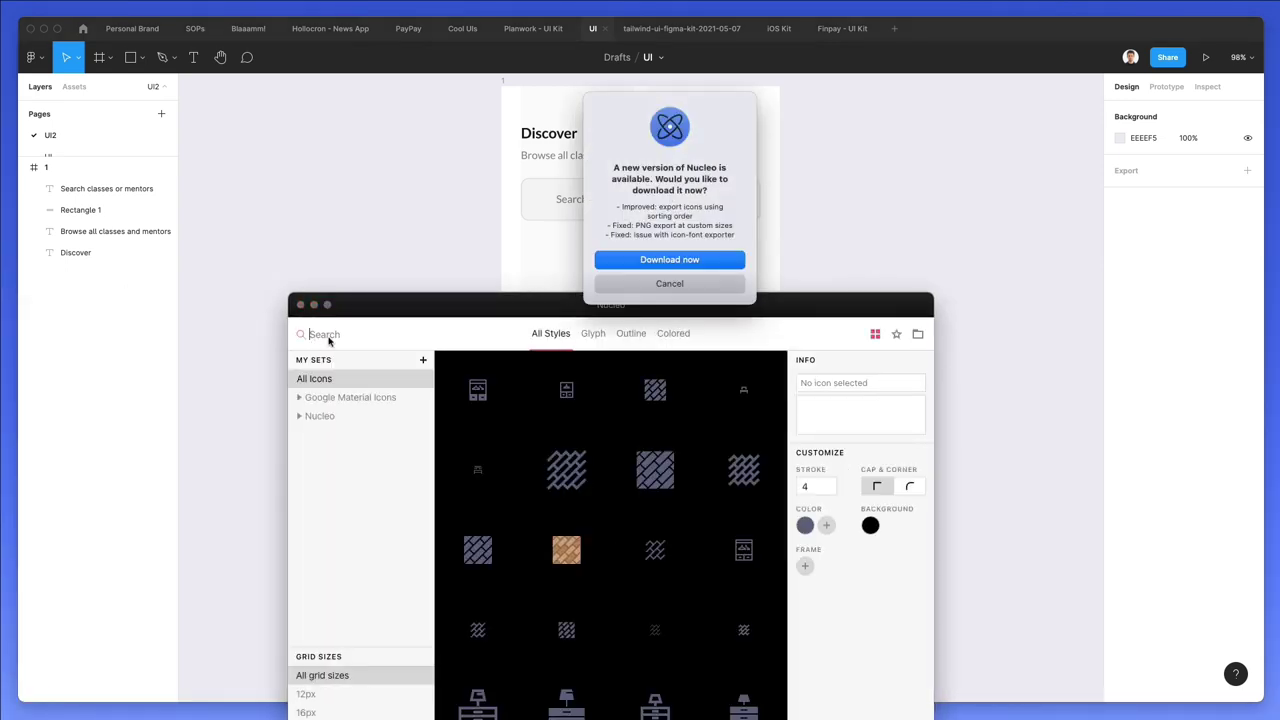
click(669, 284)
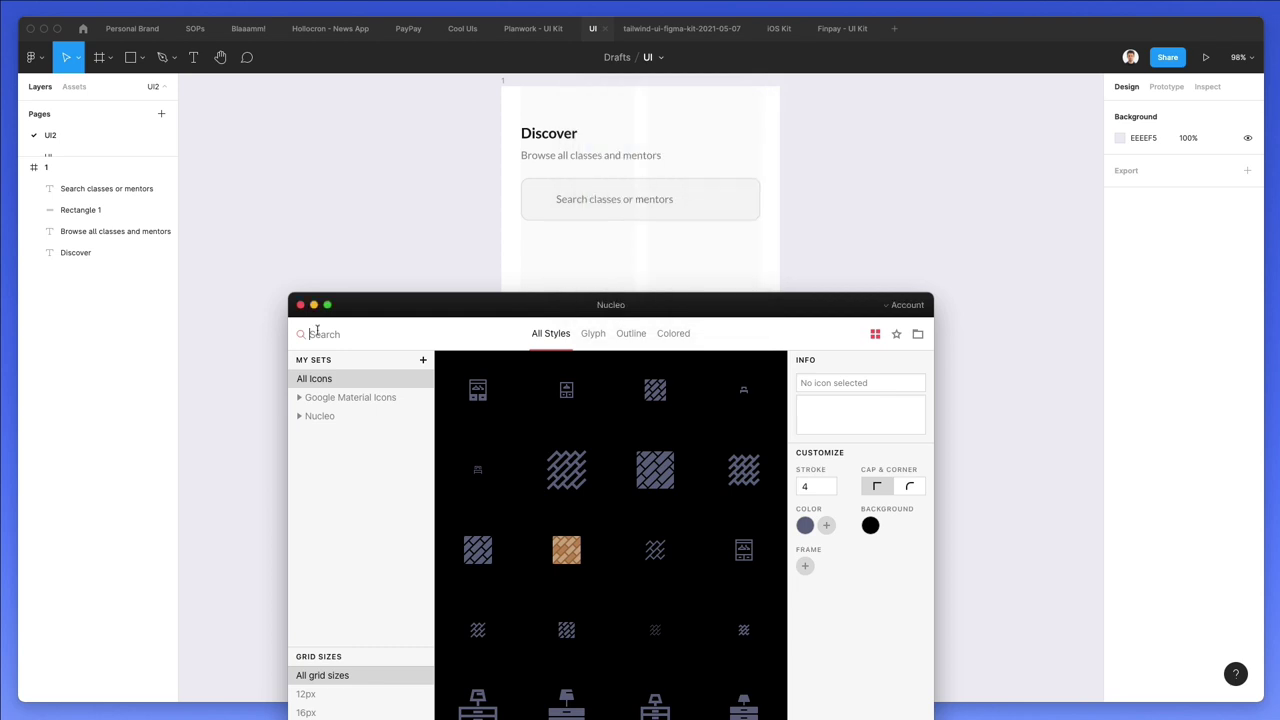
text(search)
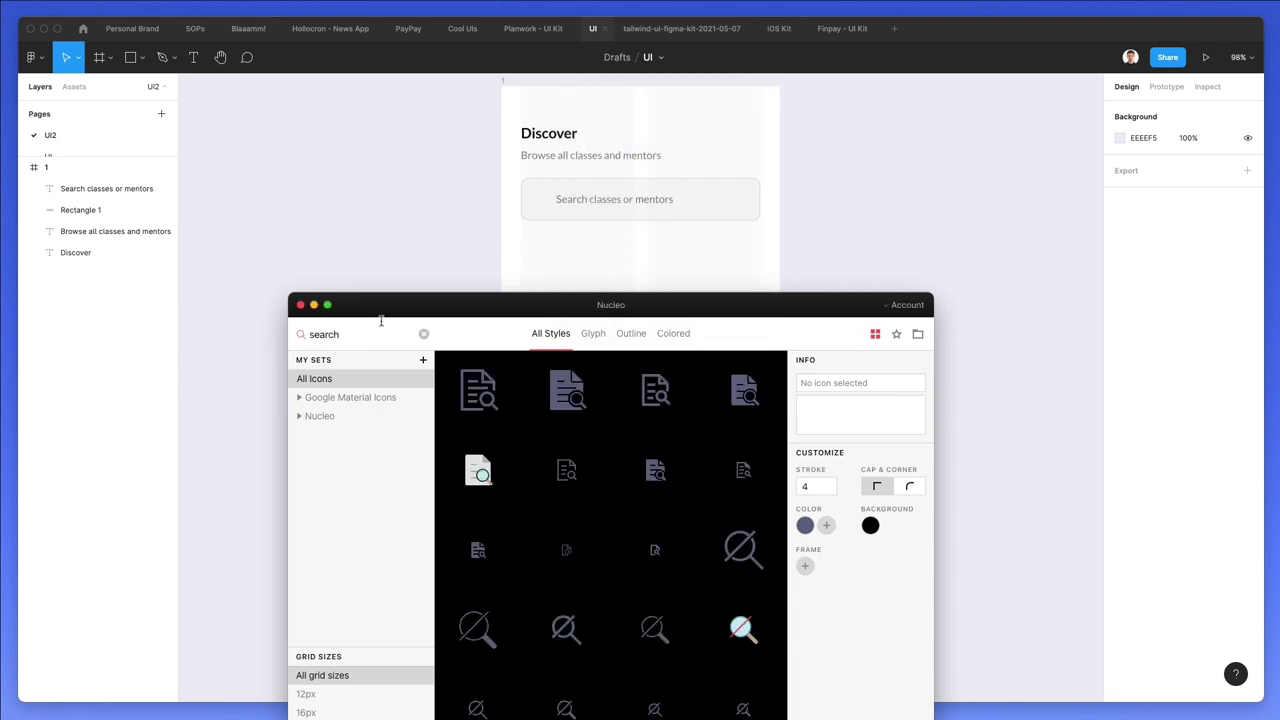
scroll(737, 486, down, 5)
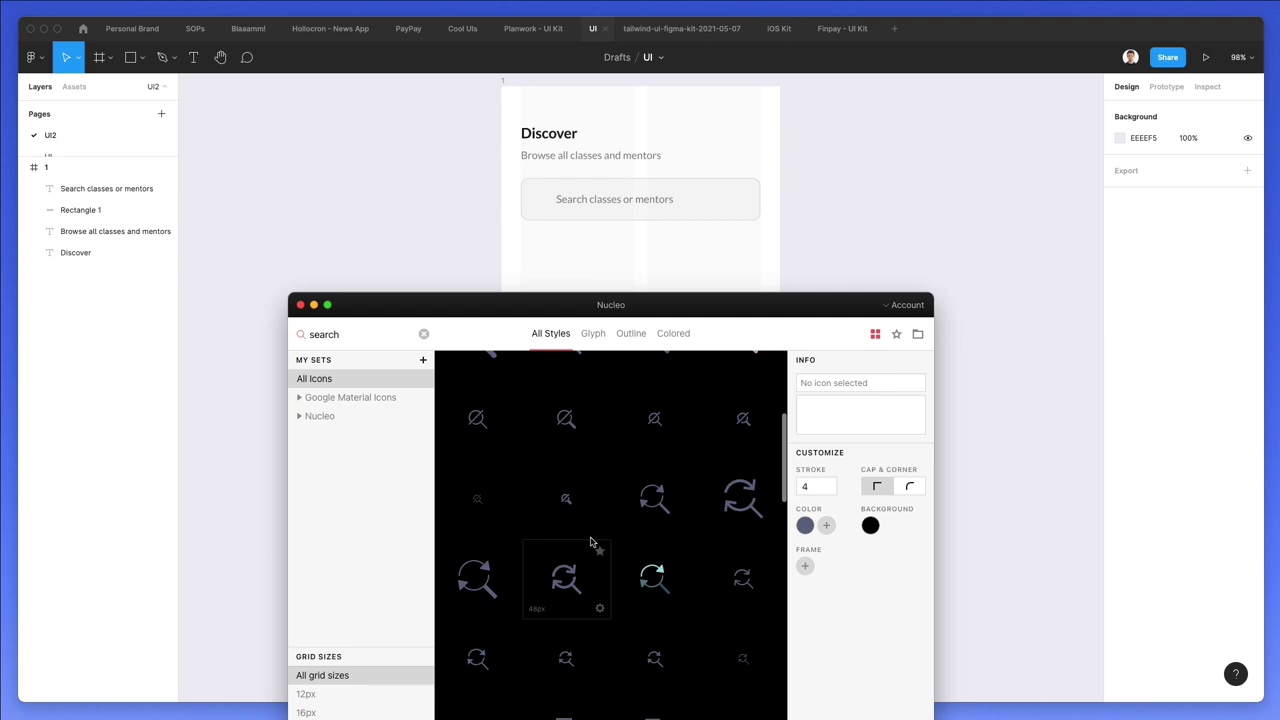
scroll(590, 542, down, 6)
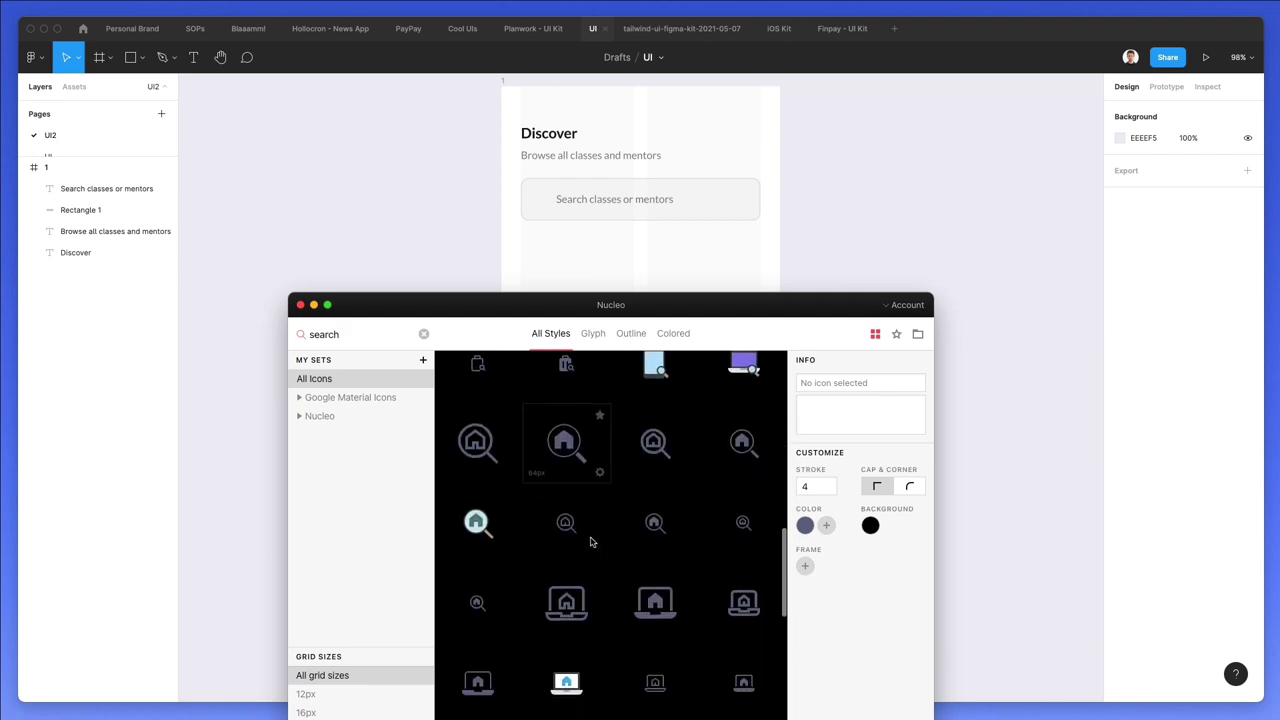
scroll(590, 542, down, 3)
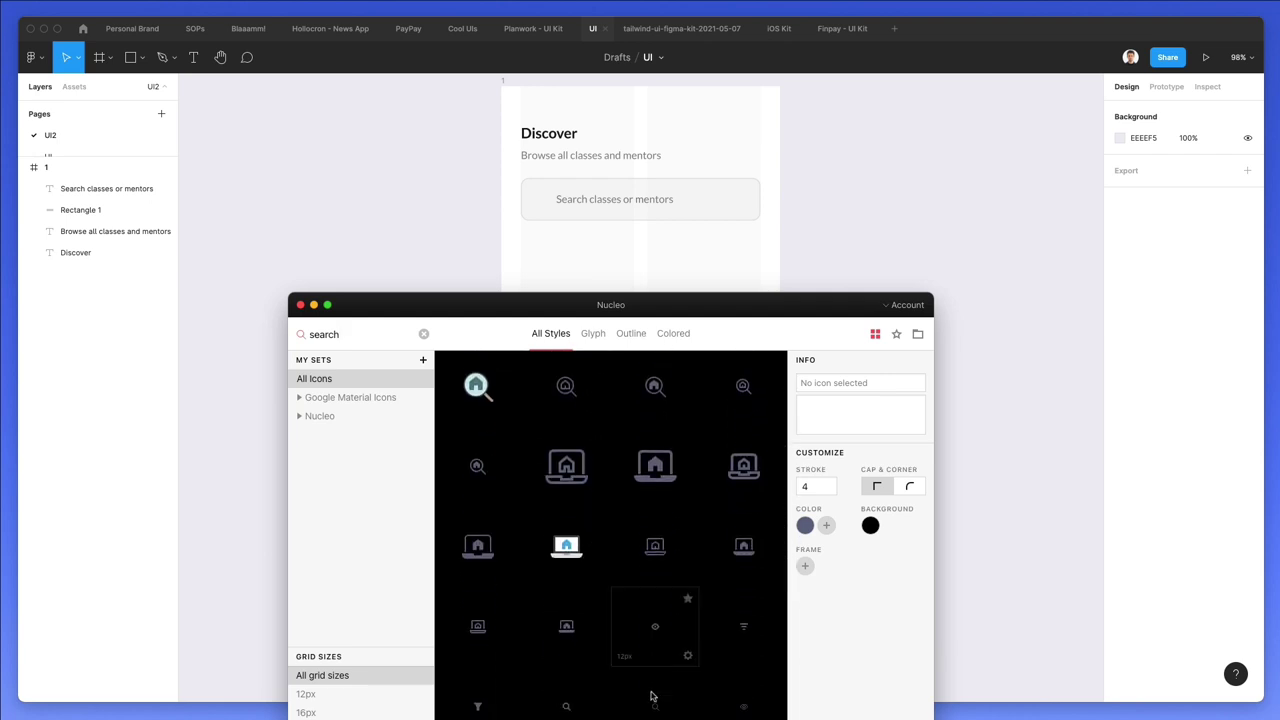
drag(649, 706, 533, 198)
Enlarge the magnifier icon to about 21 px and convert its frame into a group
scroll(539, 197, up, 2)
scroll(539, 197, up, 5)
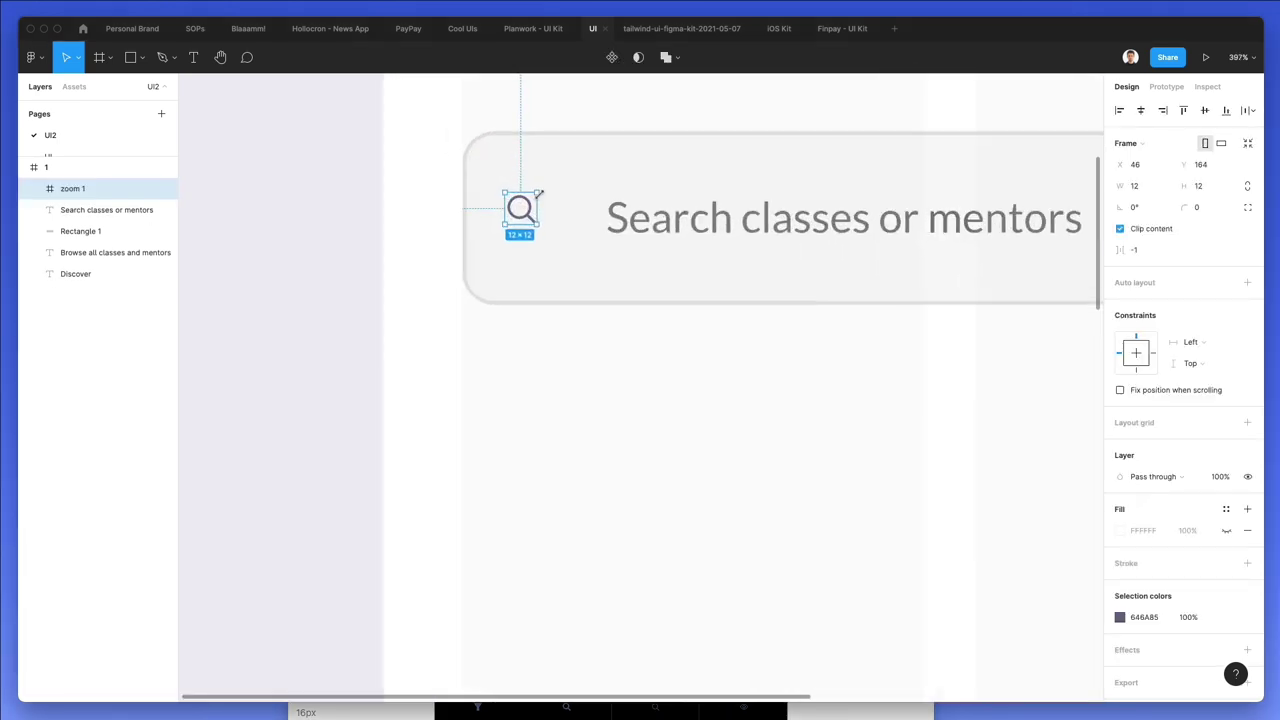
drag(543, 205, 577, 200)
key(Left)
key(Left)
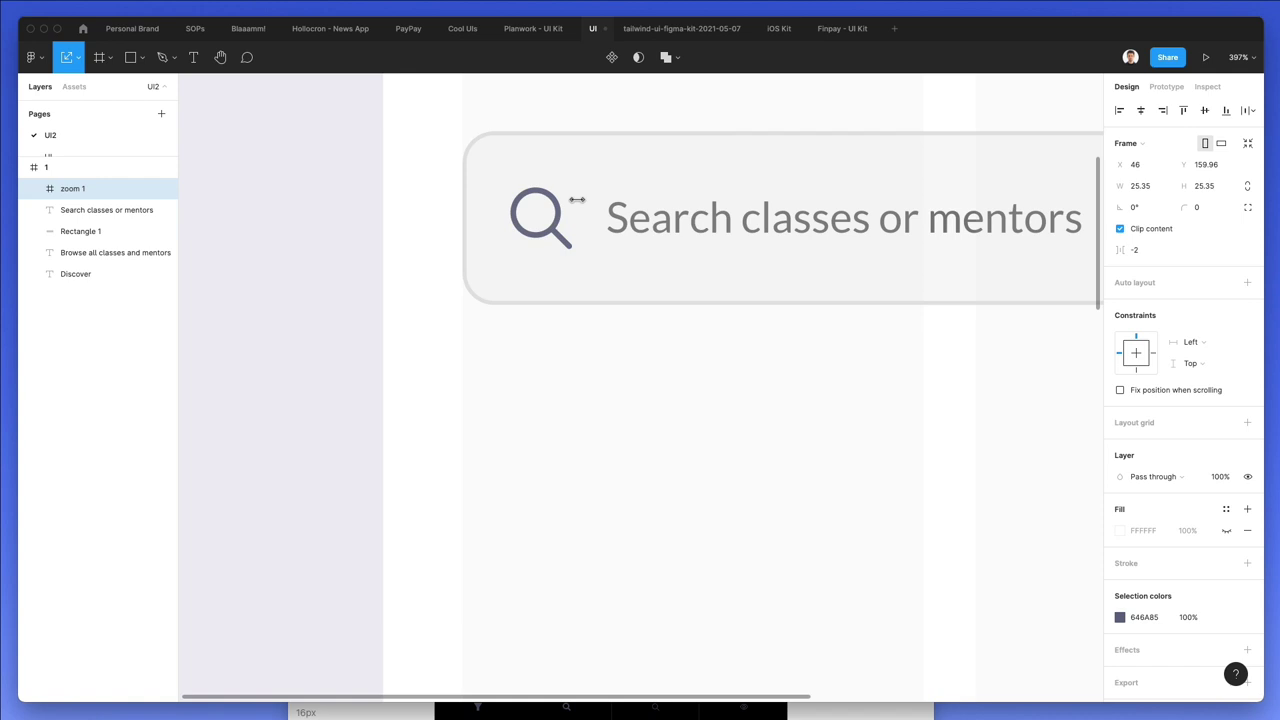
key(shift+super+g)
Tint the magnifier light grey C2C2C2 with the eyedropper and nudge it up 1 px
scroll(580, 205, down, 4)
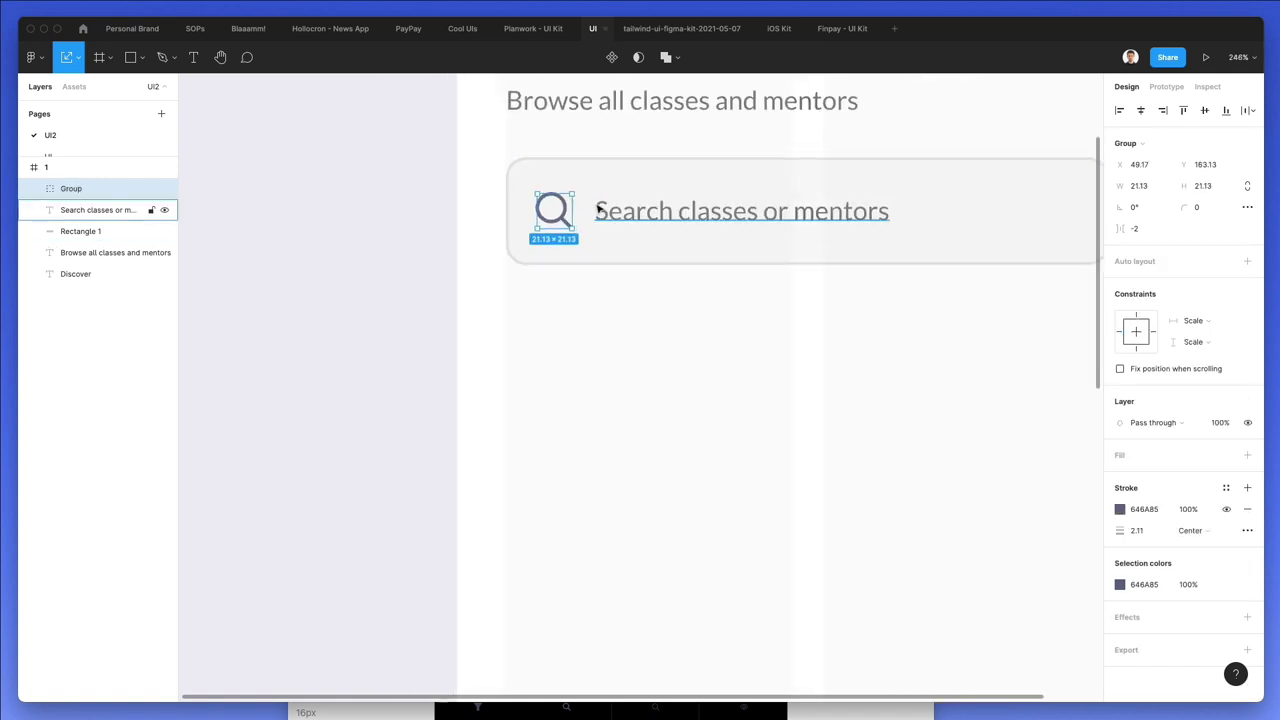
key(i)
click(602, 203)
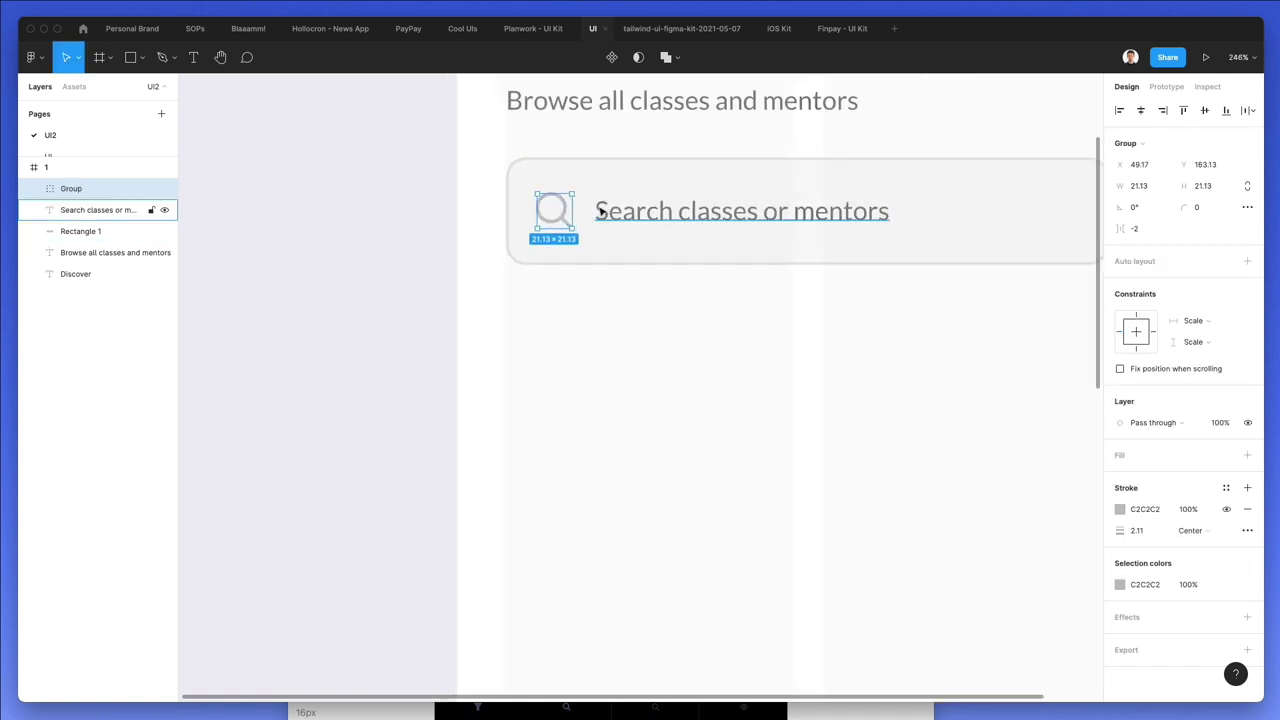
click(606, 317)
click(553, 211)
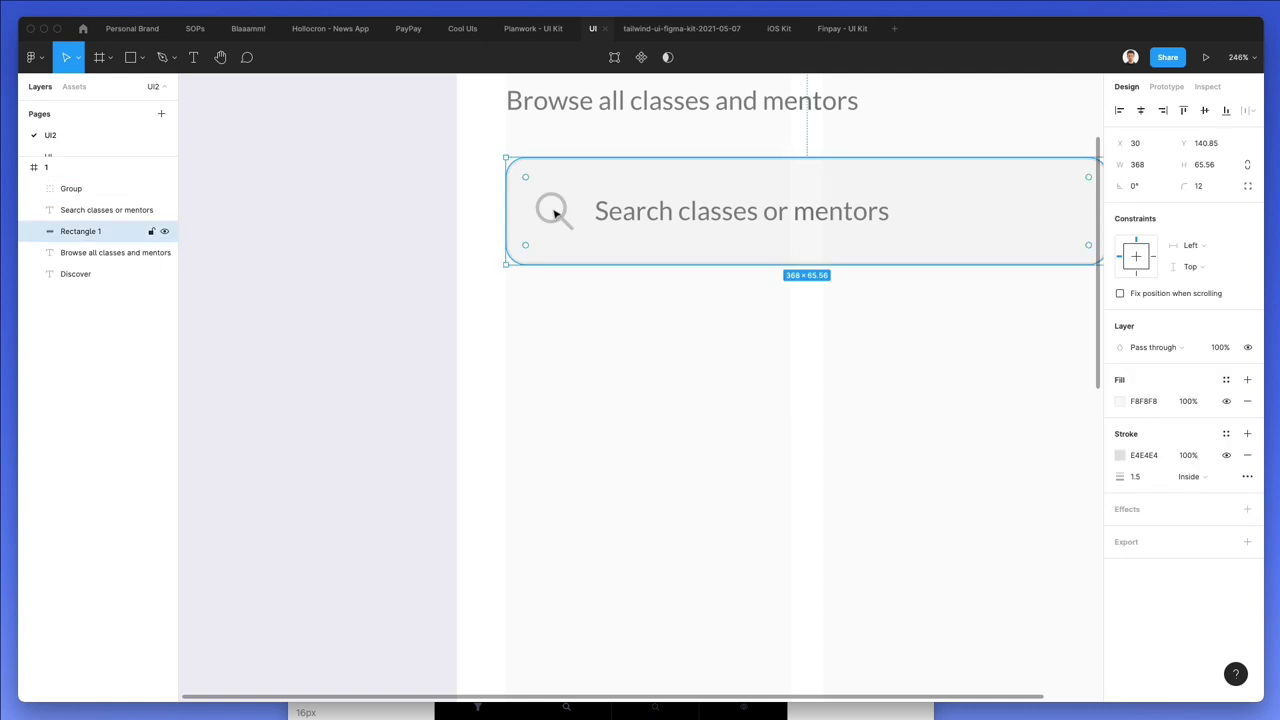
click(562, 220)
key(Up)
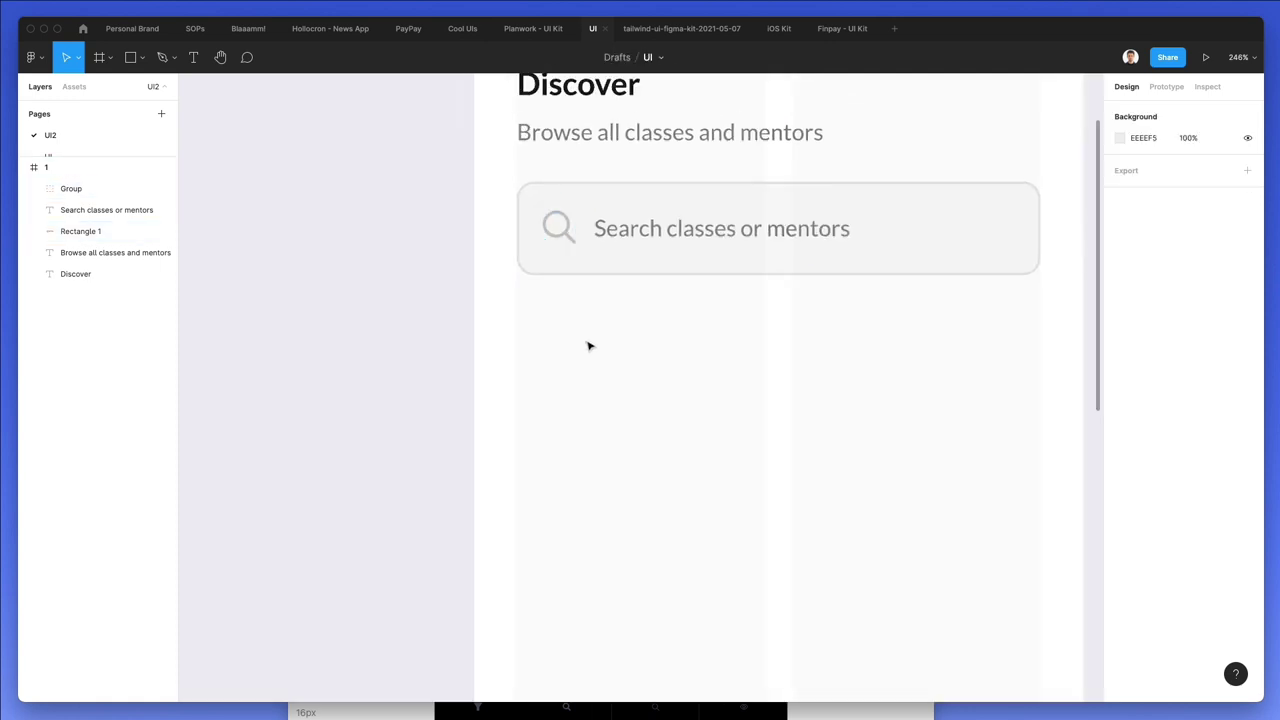
scroll(588, 346, down, 5)
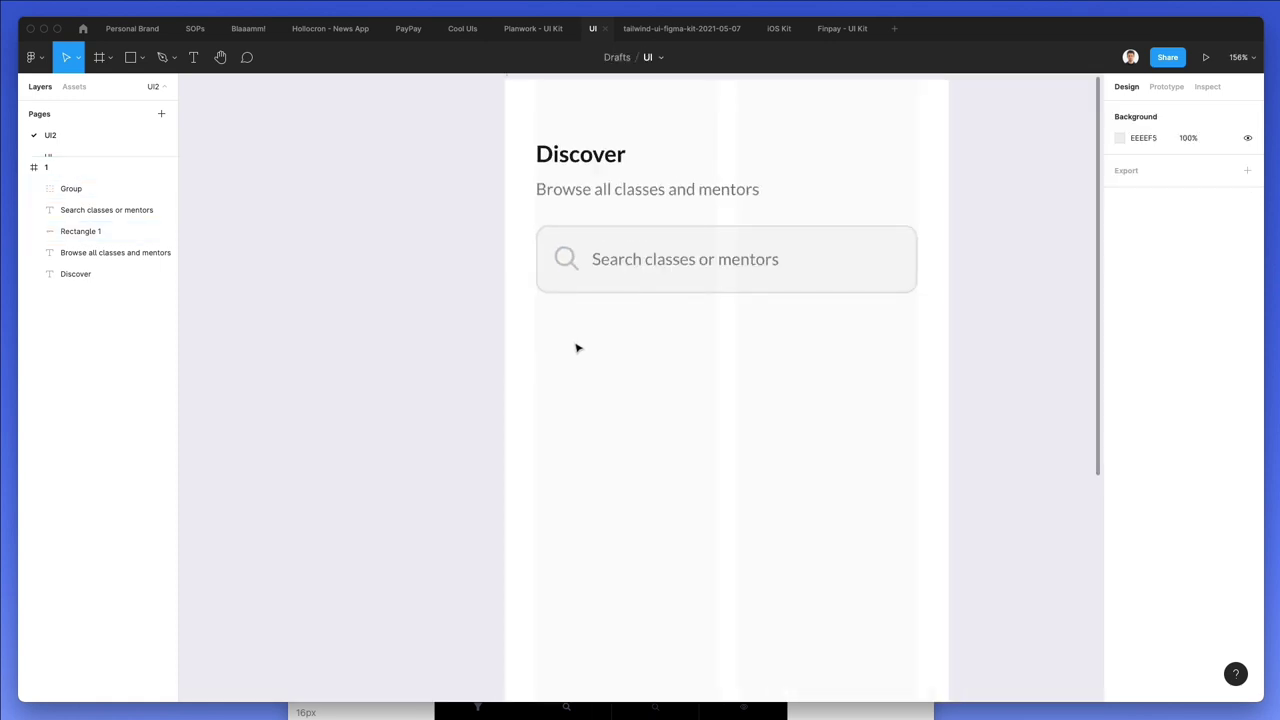
scroll(575, 347, down, 1)
scroll(573, 347, down, 1)
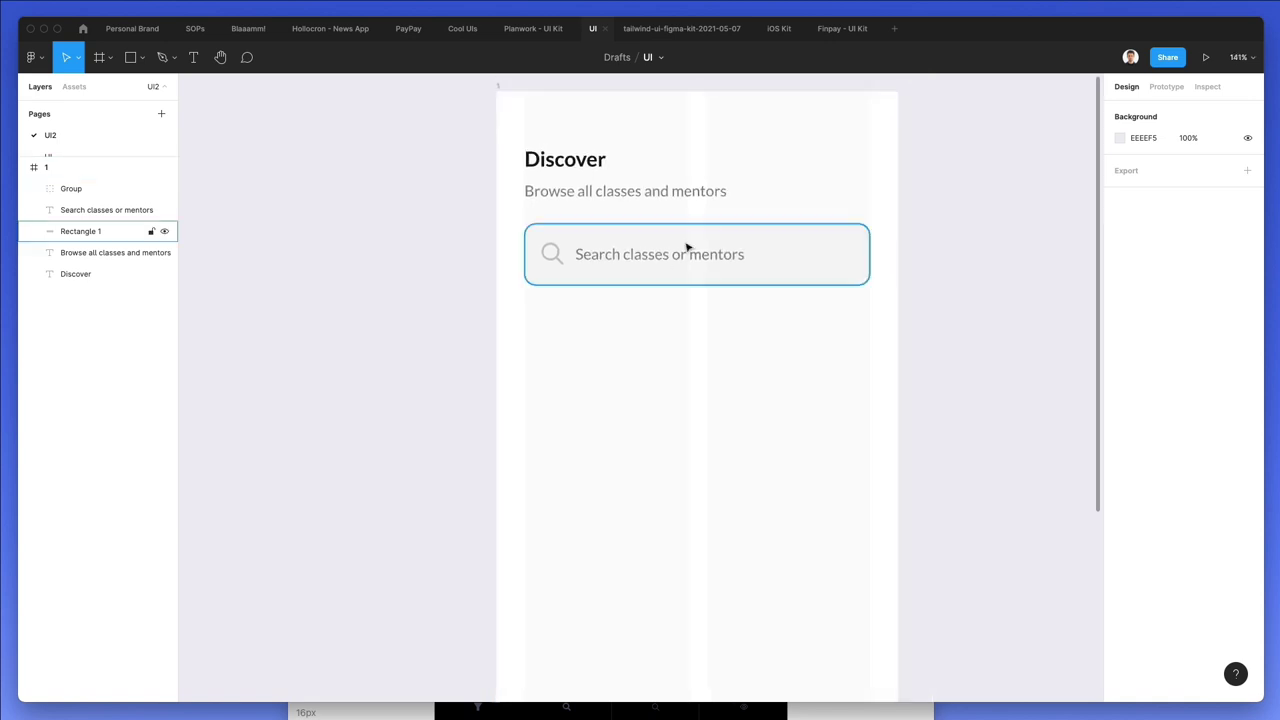
Duplicate the search box below, retype its text as 'Cooking', and narrow it to 174 wide
click(728, 250)
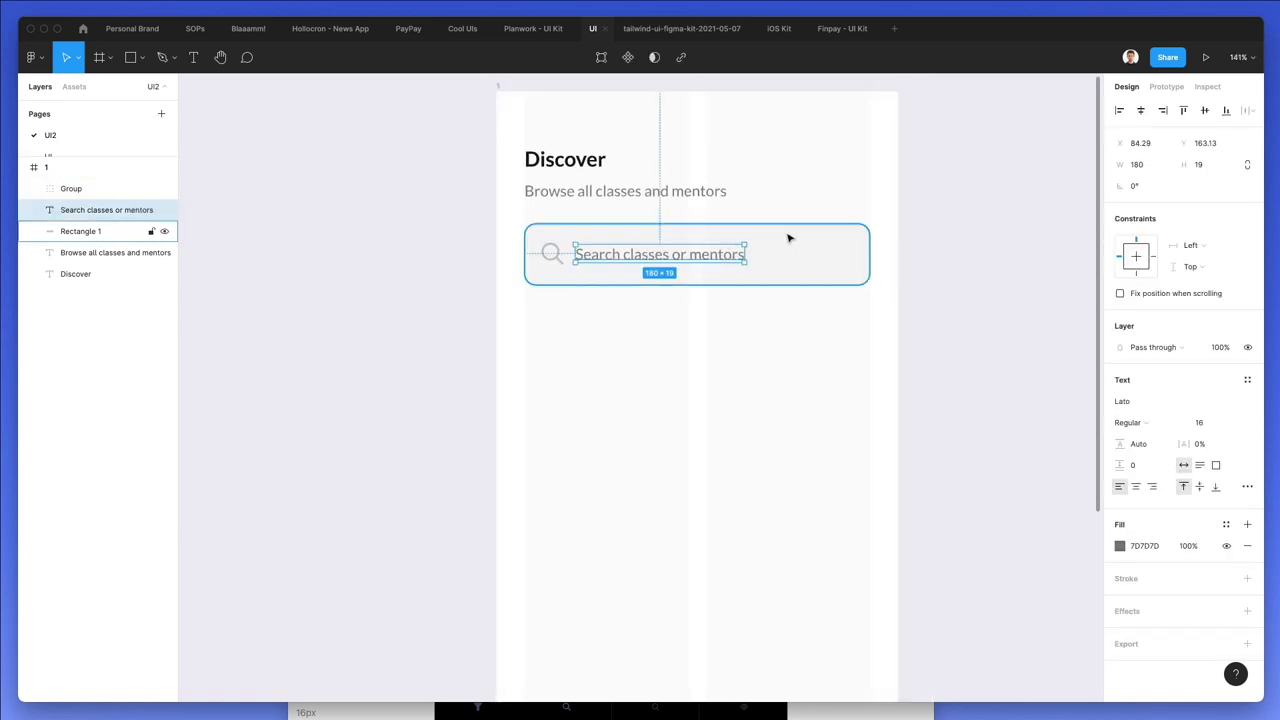
shift+click(800, 256)
drag(800, 256, 803, 334)
click(763, 329)
click(714, 334)
double_click(712, 334)
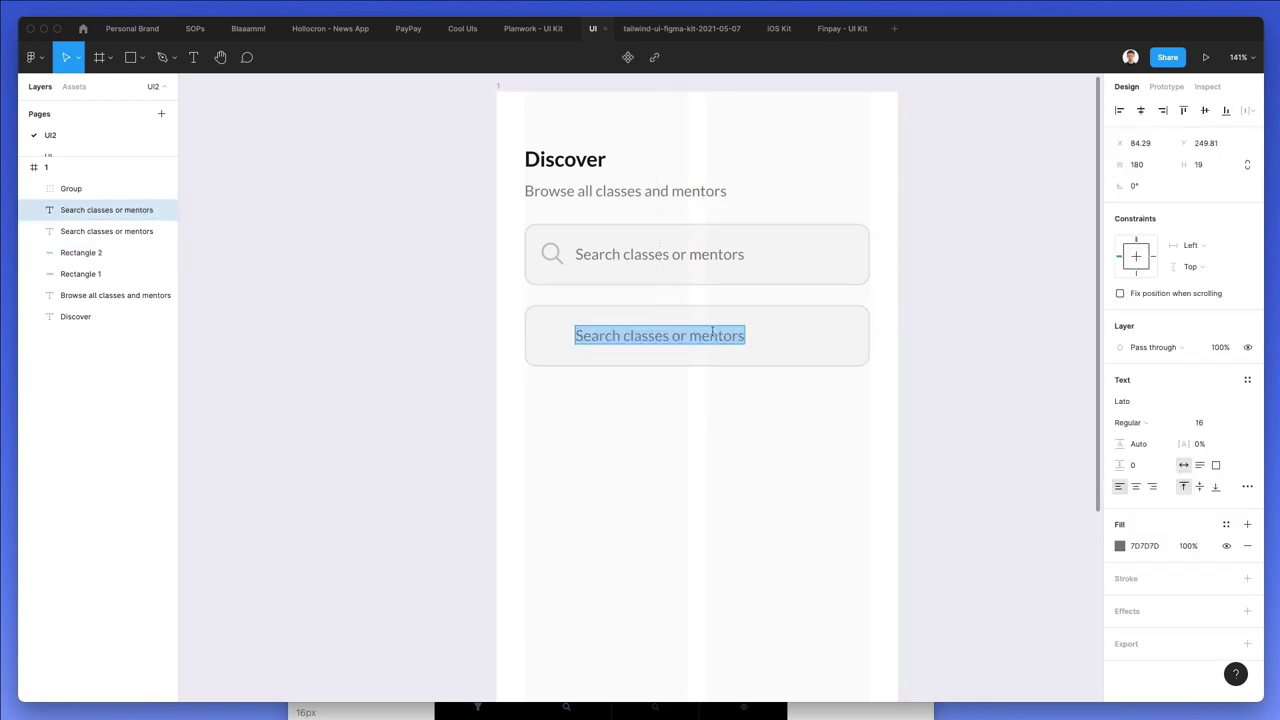
text(Cooking)
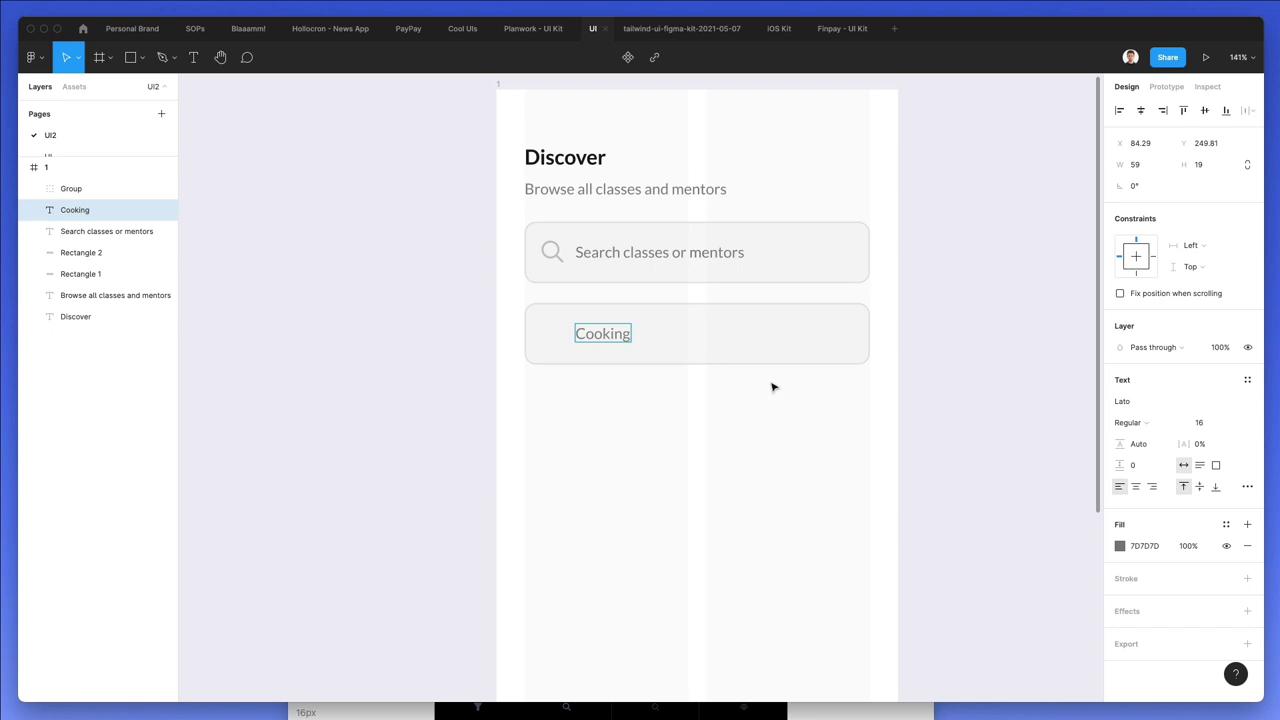
click(737, 311)
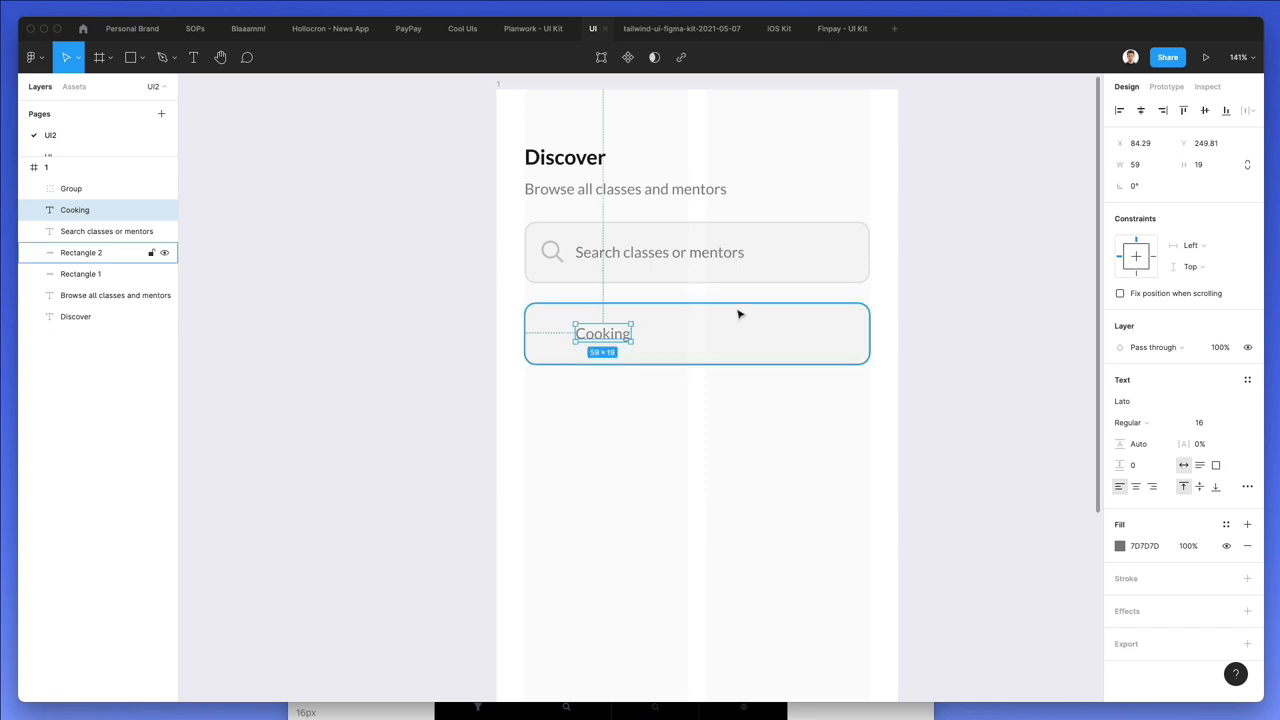
drag(863, 323, 688, 317)
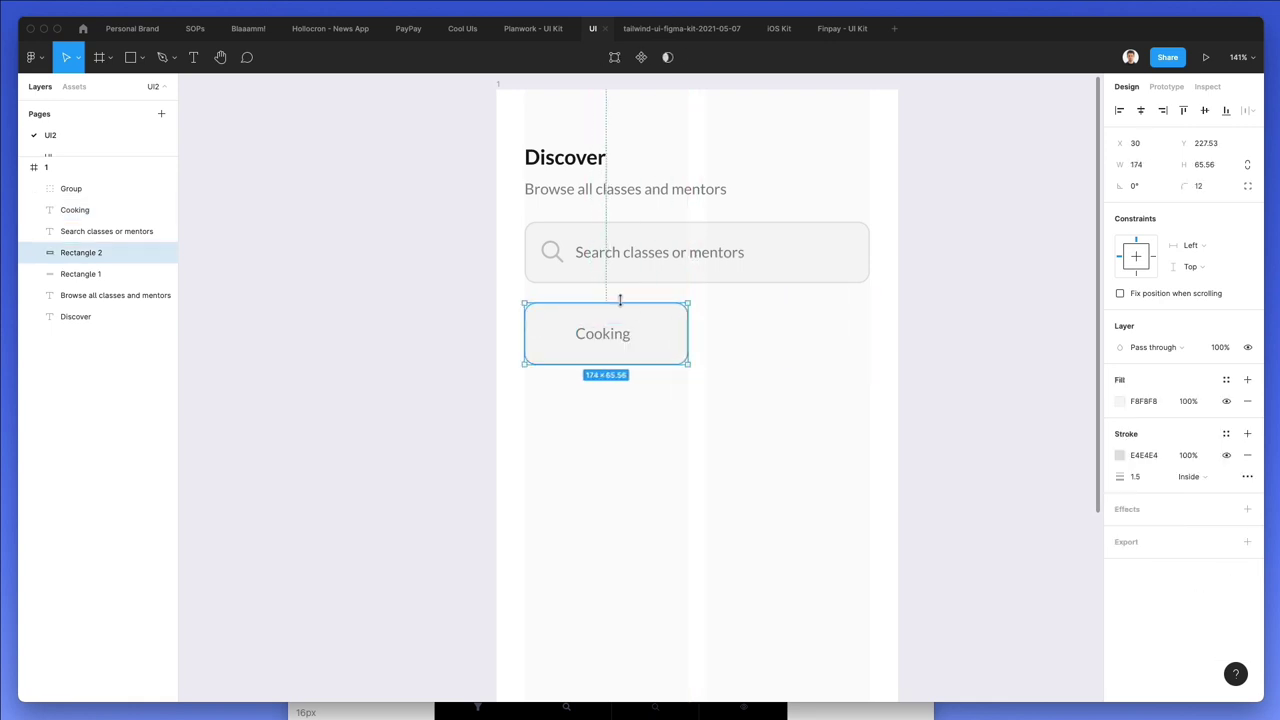
click(741, 312)
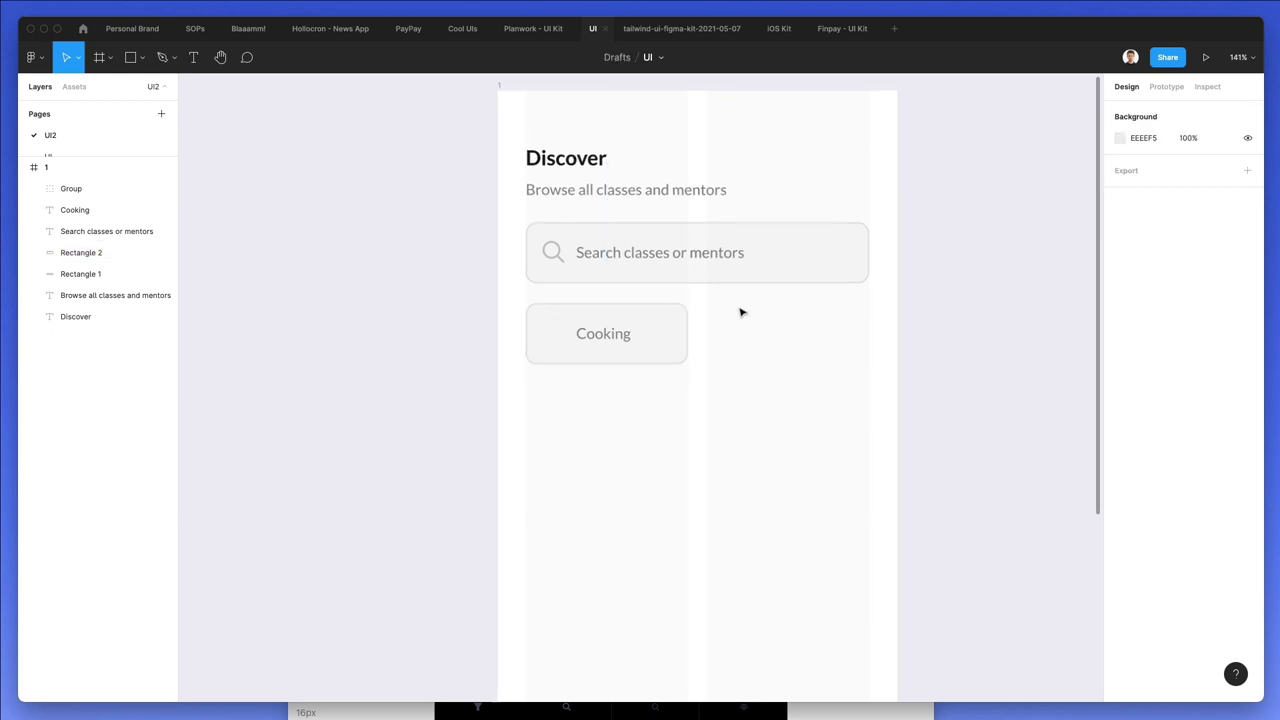
scroll(741, 312, down, 5)
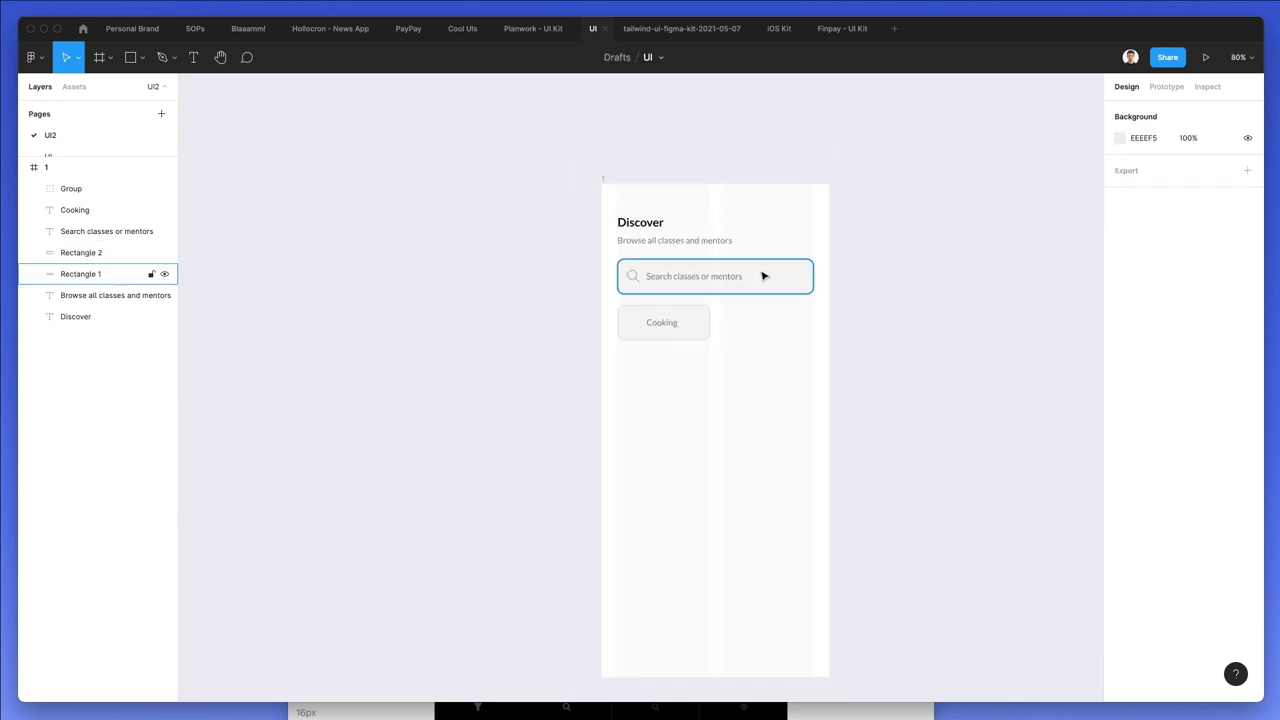
Set the search bar and Cooking chip rectangles to a height of 59
click(763, 276)
shift+click(686, 328)
click(1216, 166)
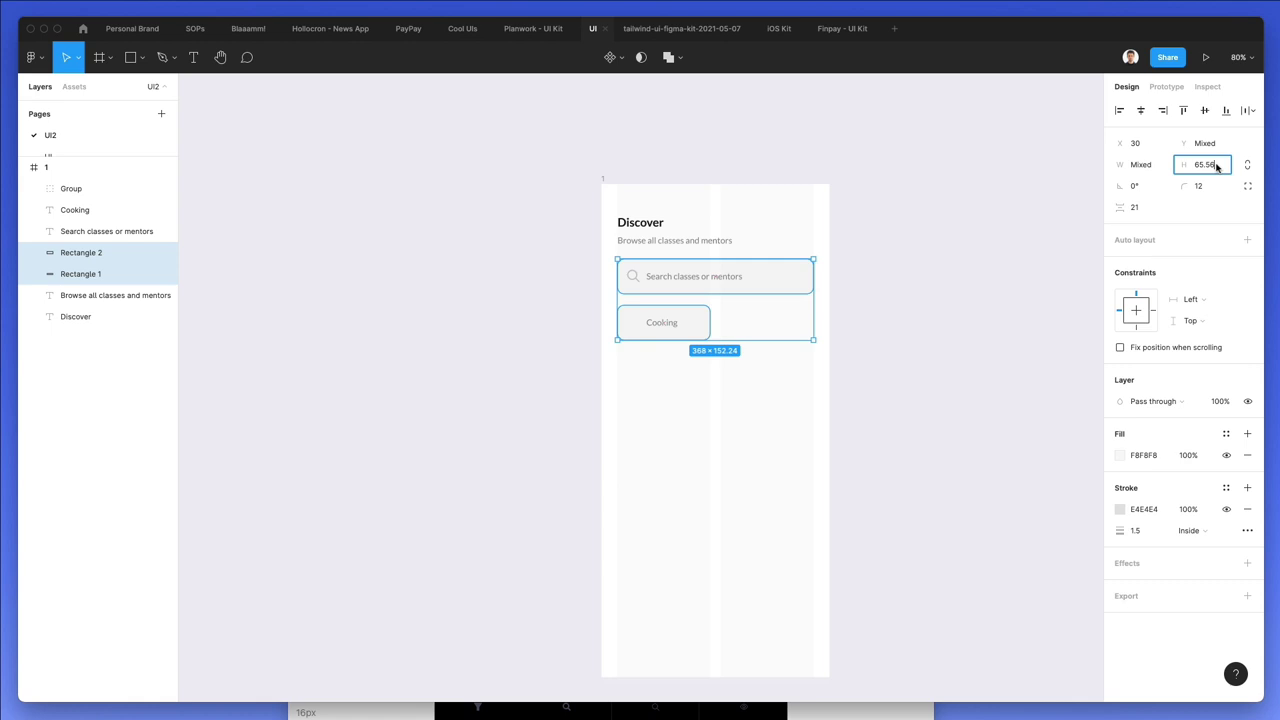
text(63)
key(Return)
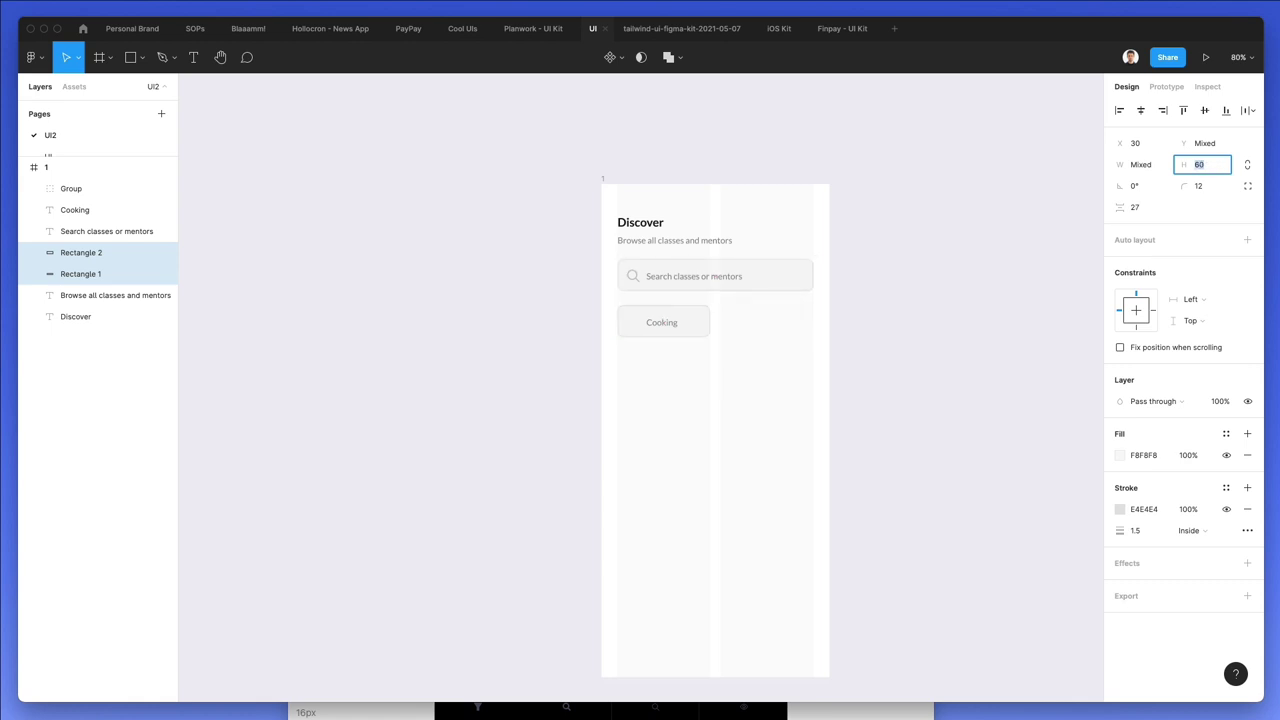
key(Down)
click(734, 334)
Centre the Cooking label within its chip
click(676, 277)
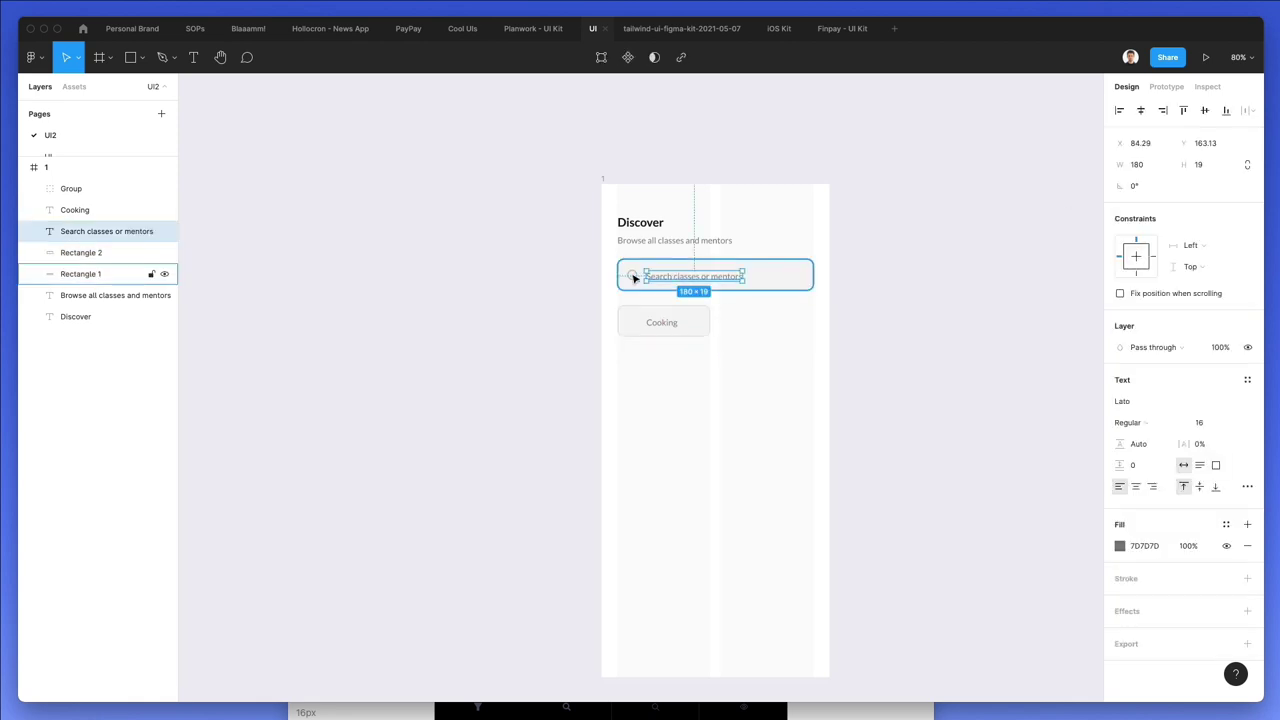
shift+click(628, 283)
shift+click(663, 323)
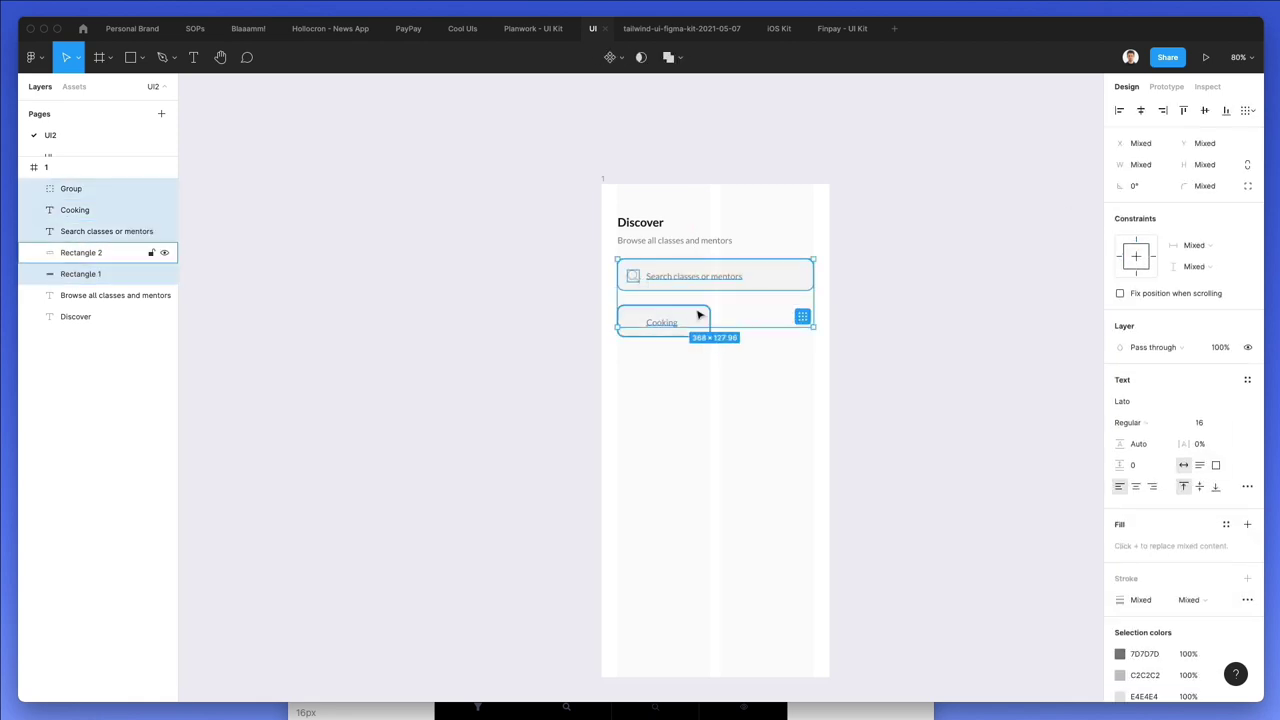
shift+click(770, 285)
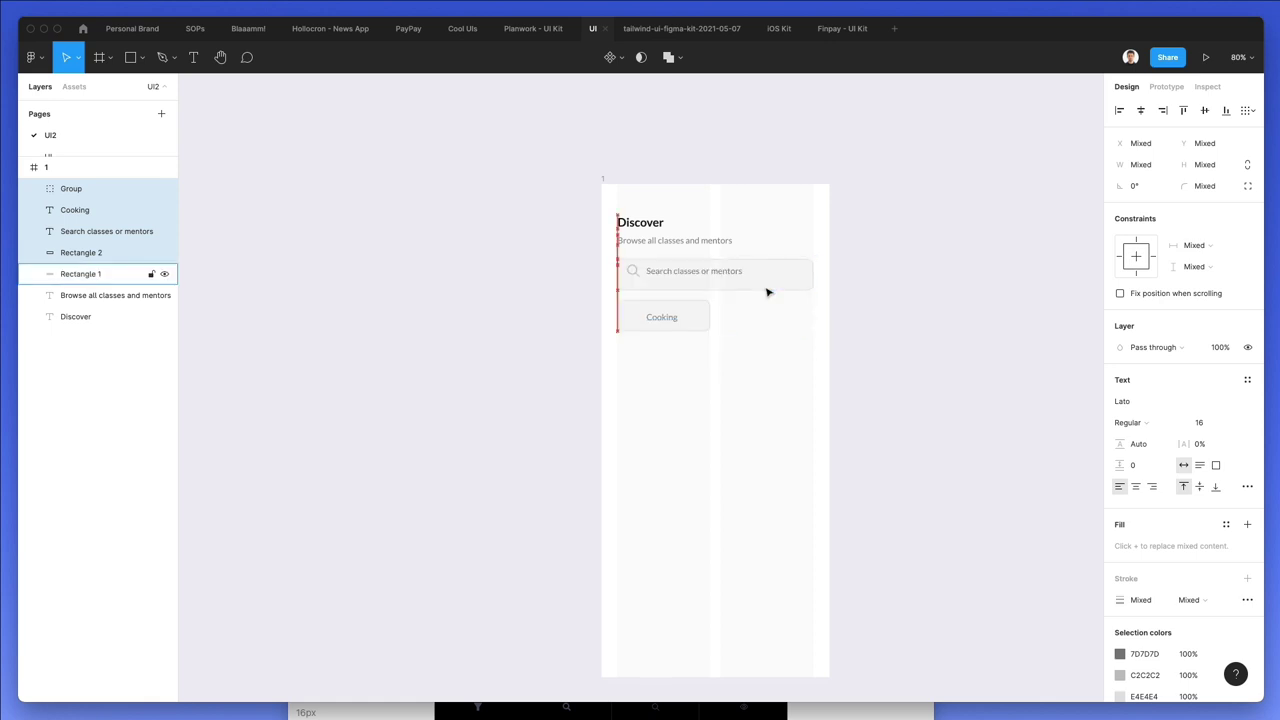
scroll(768, 292, up, 5)
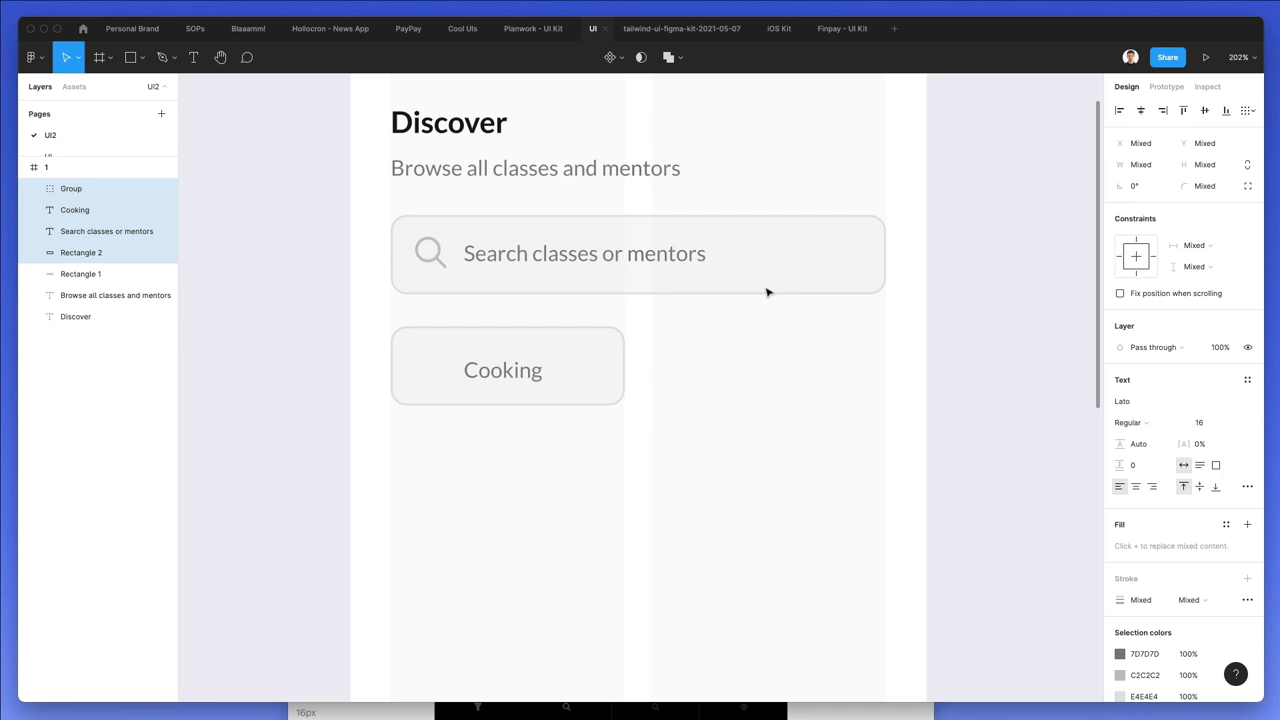
click(746, 363)
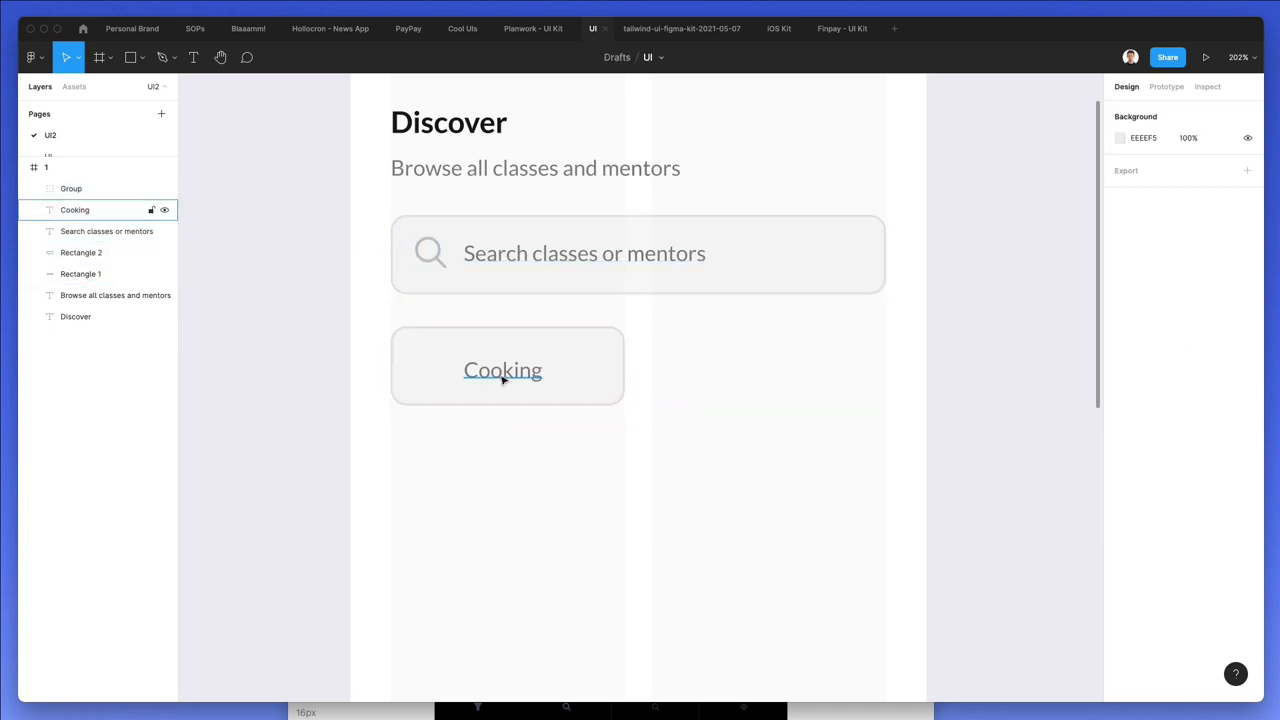
drag(503, 371, 506, 368)
click(669, 411)
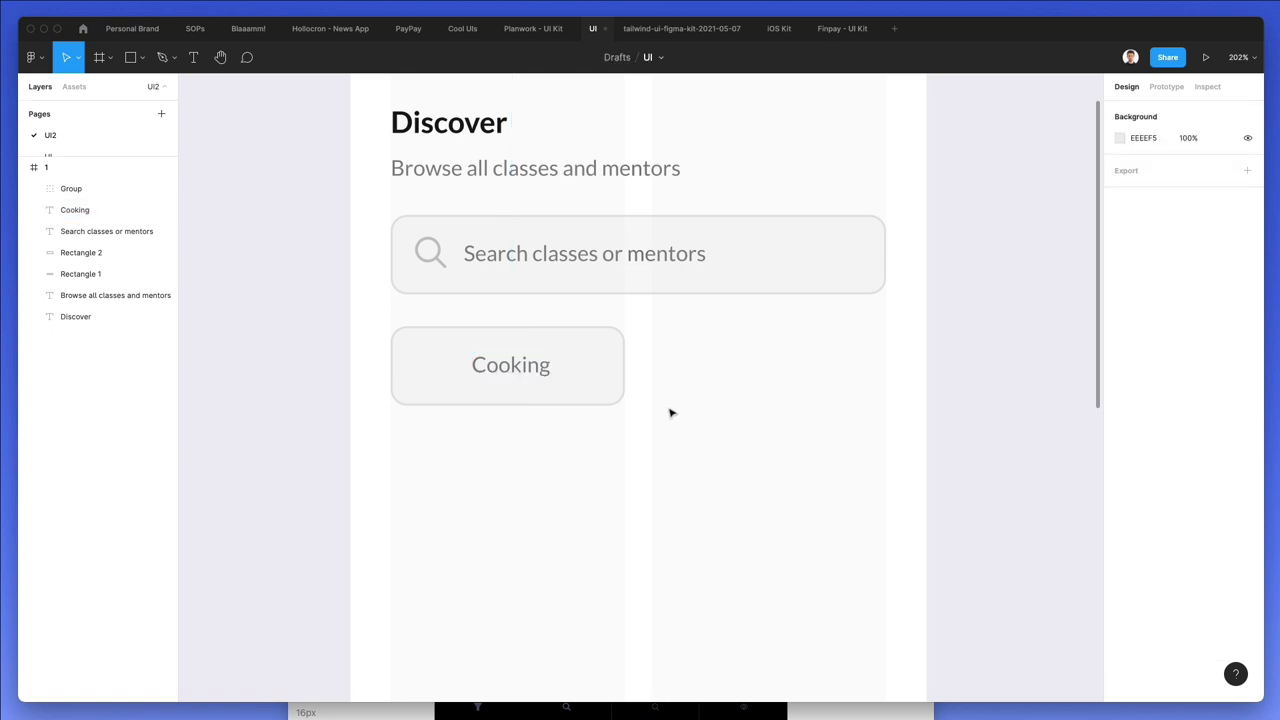
Give the Cooking chip a white FFFFFF fill
click(622, 374)
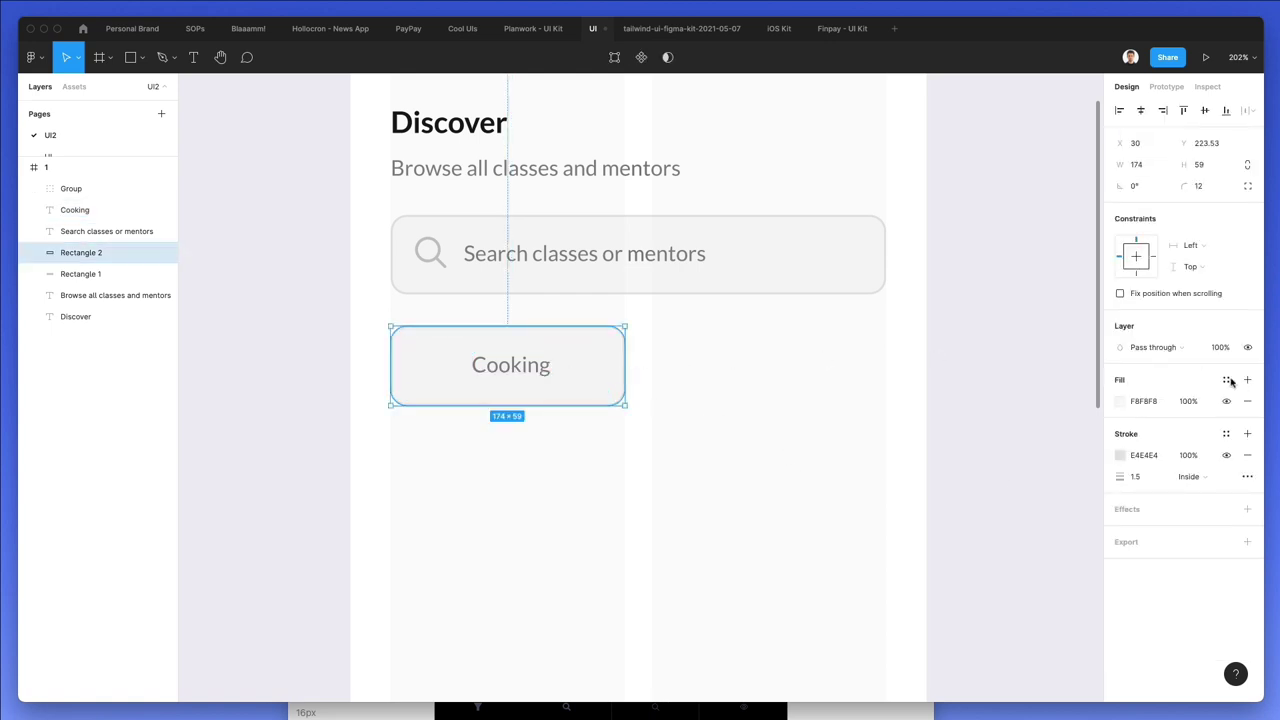
click(1121, 401)
text(FFFFFF)
key(Return)
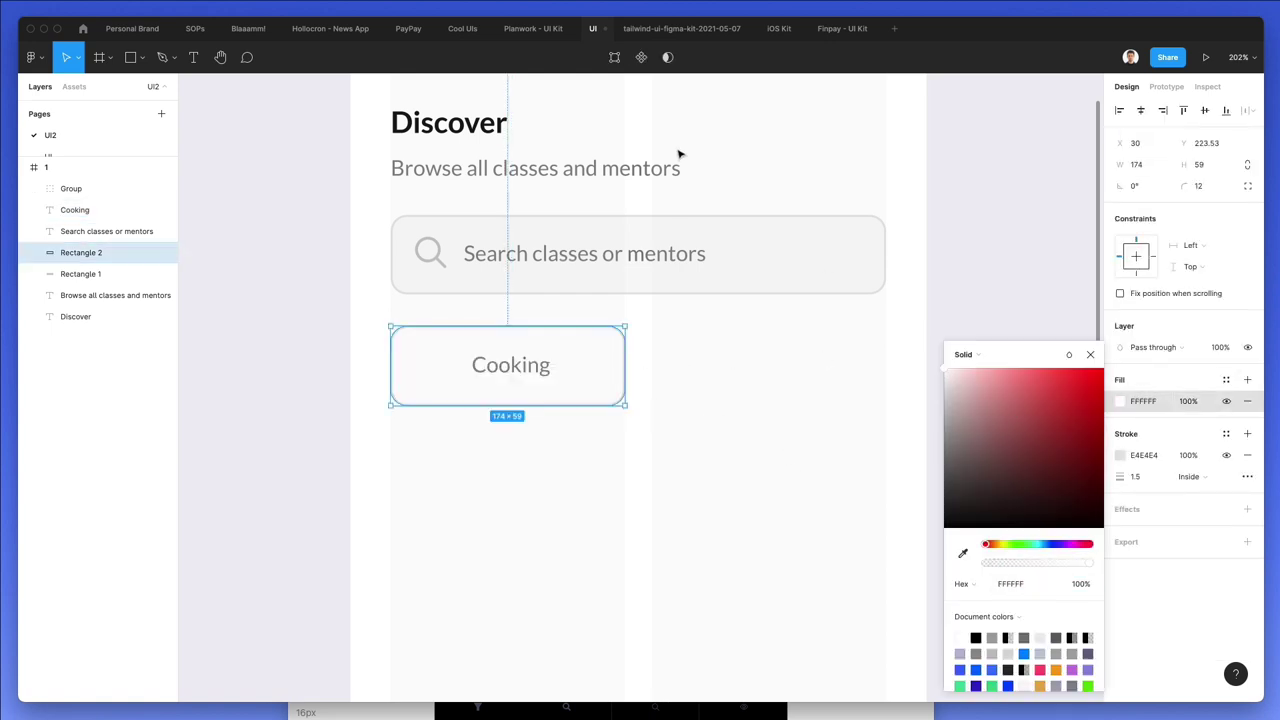
click(758, 390)
Make the Cooking label bold and black, sampled from the Discover heading
click(547, 370)
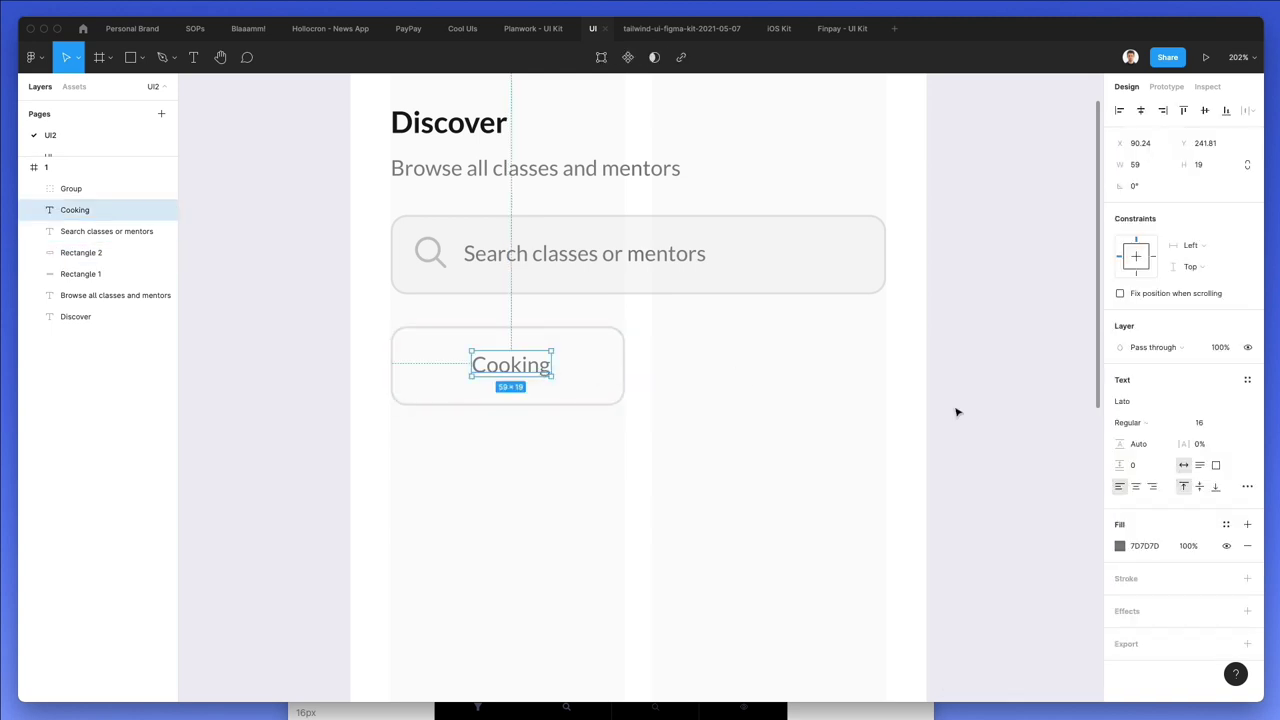
key(i)
click(468, 122)
click(1150, 420)
click(1145, 438)
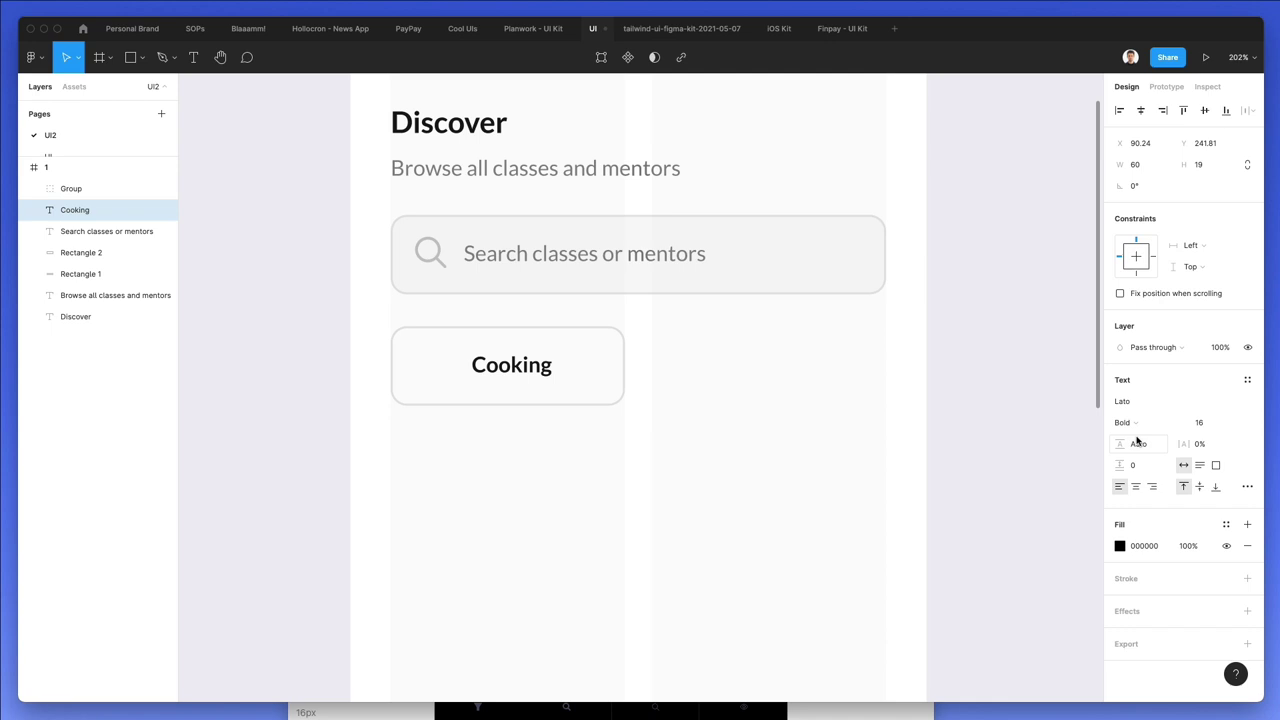
click(738, 501)
Search Nucleo for 'cook', filter to Colored, and drop the hand-mixer icon into the Cooking chip
key(super+shift+n)
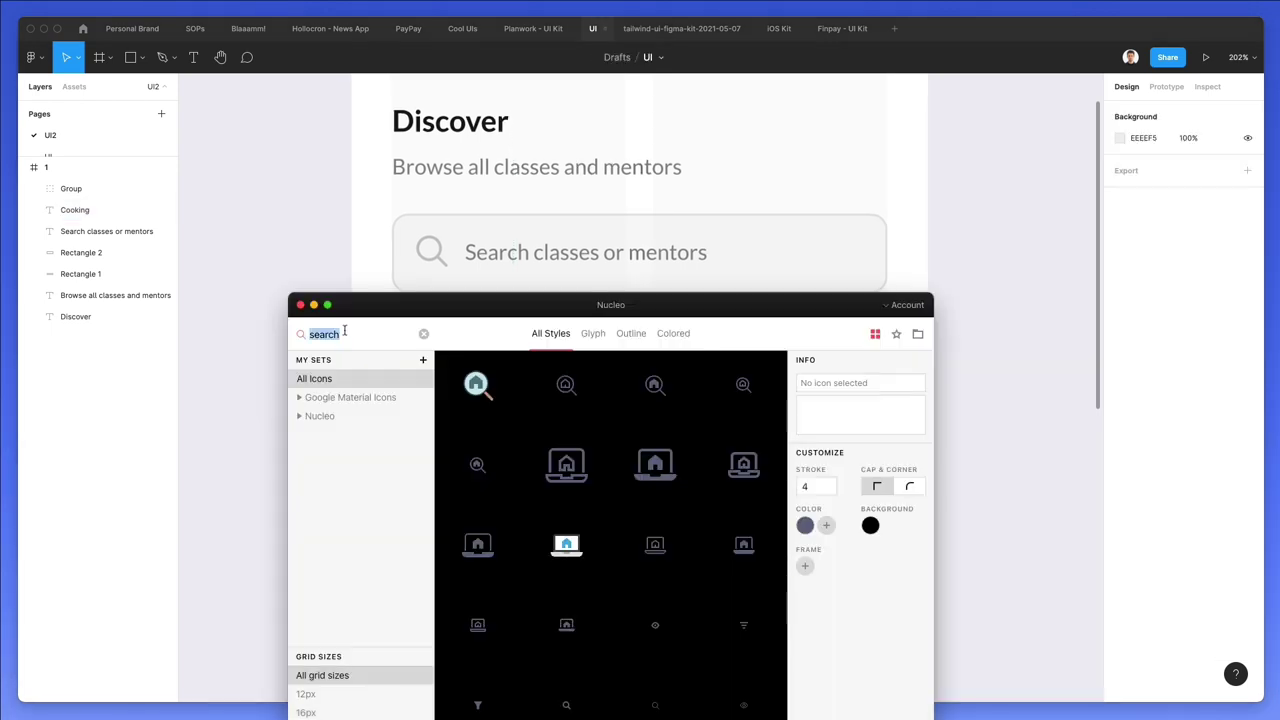
text(cook)
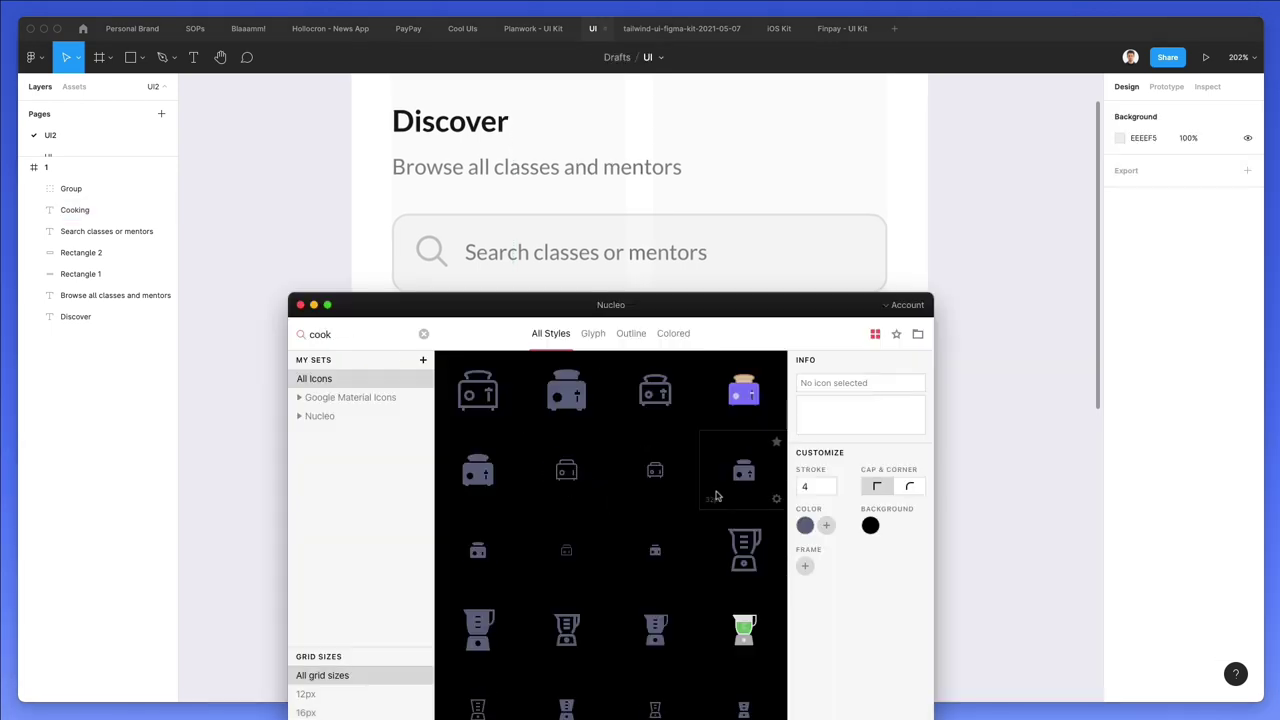
drag(663, 306, 1129, 285)
scroll(1208, 598, down, 10)
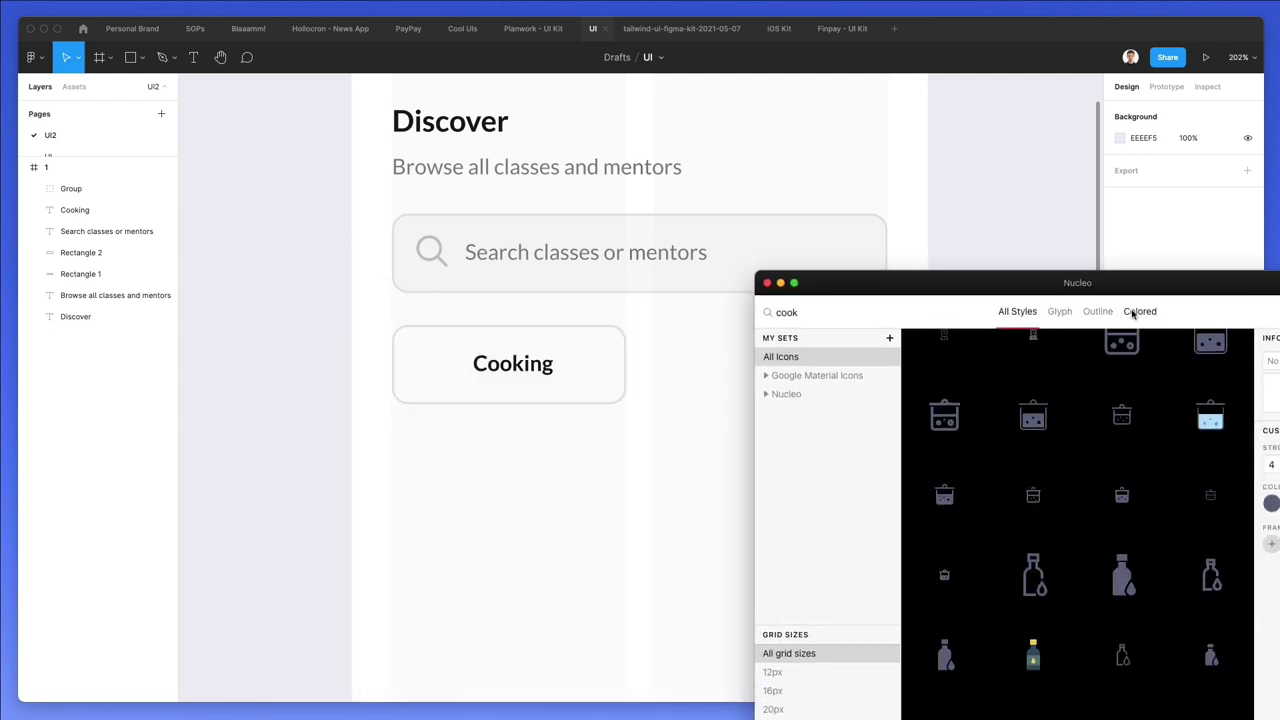
click(1138, 312)
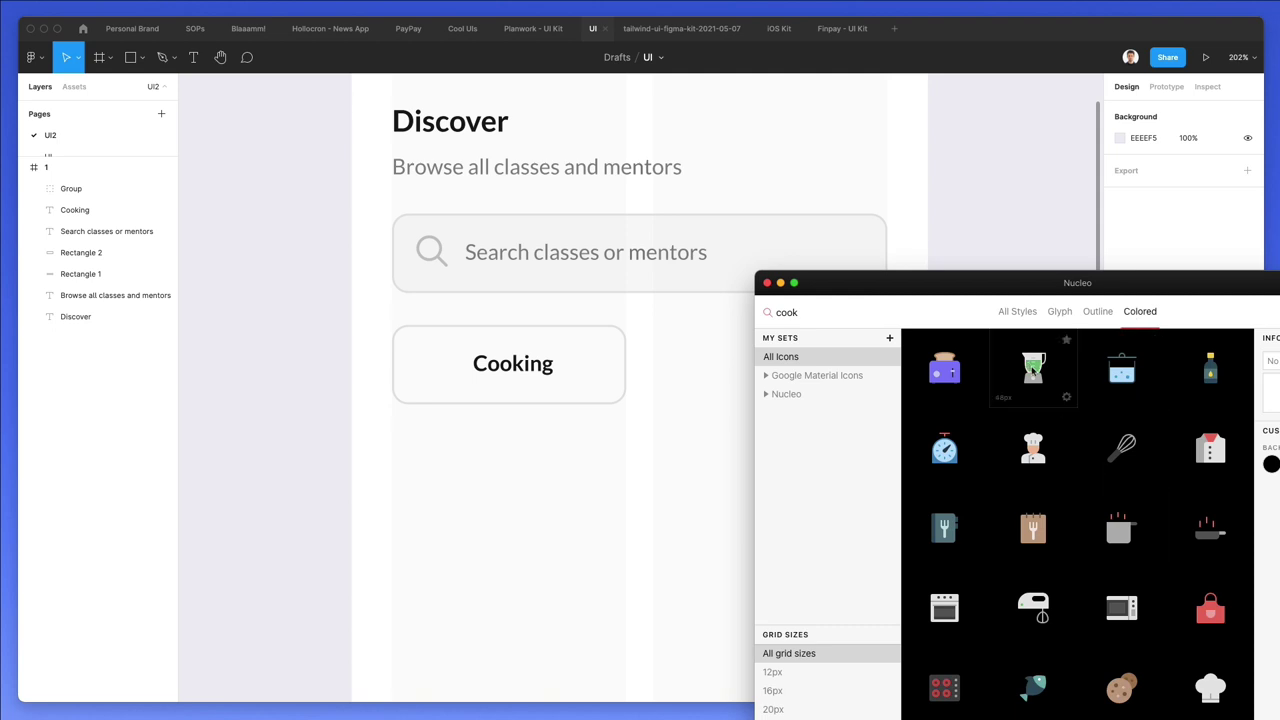
scroll(1152, 535, down, 1)
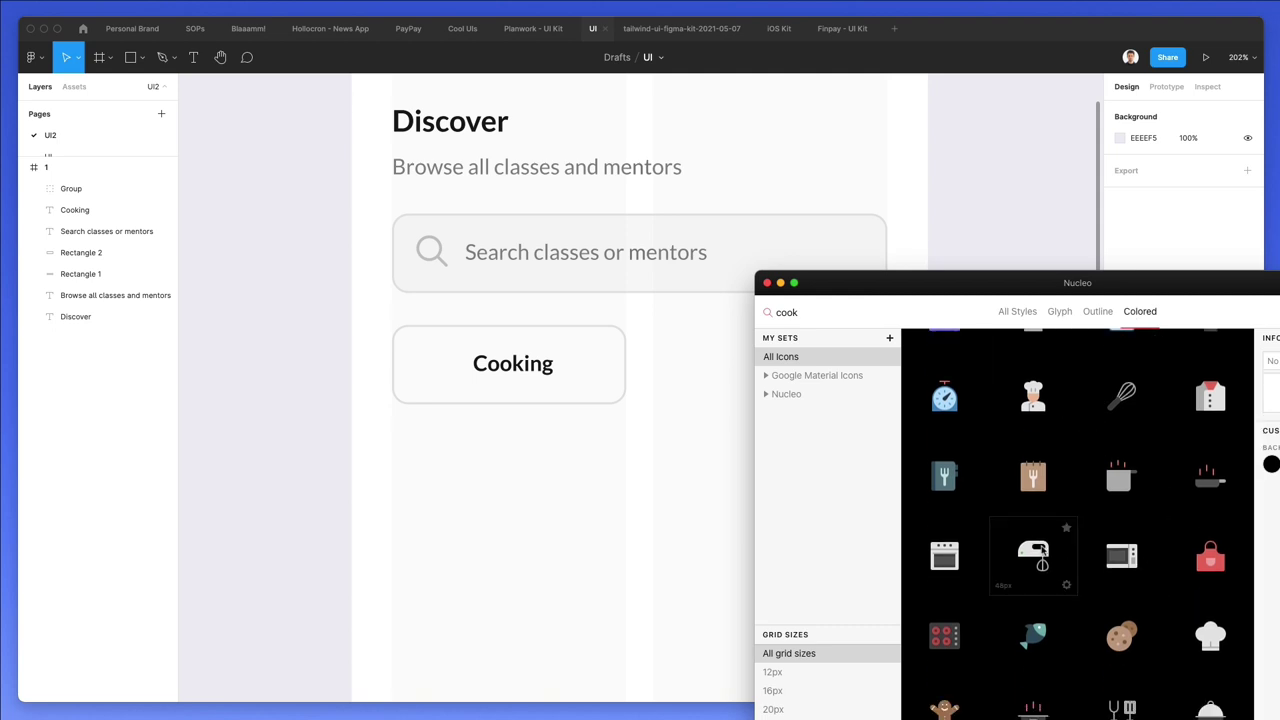
drag(1033, 552, 411, 358)
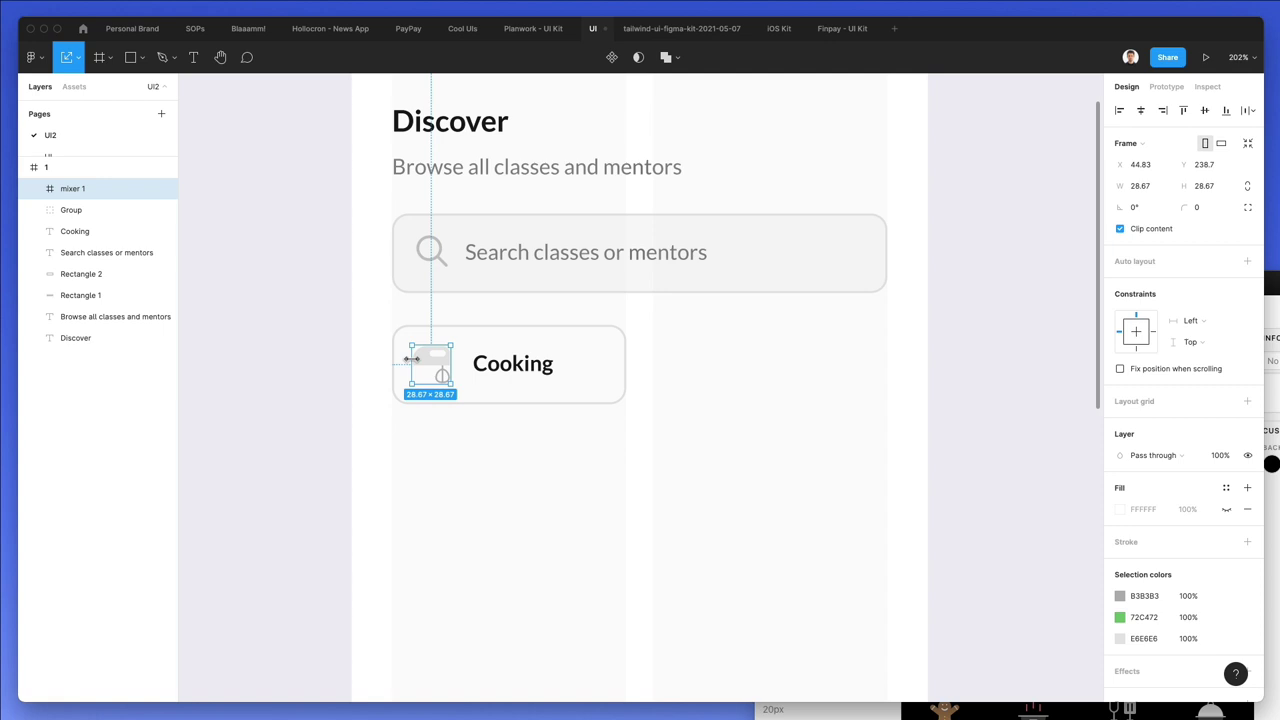
Nudge the mixer icon down and duplicate the Cooking card into a two-column, three-row grid
key(Down)
scroll(500, 346, down, 5)
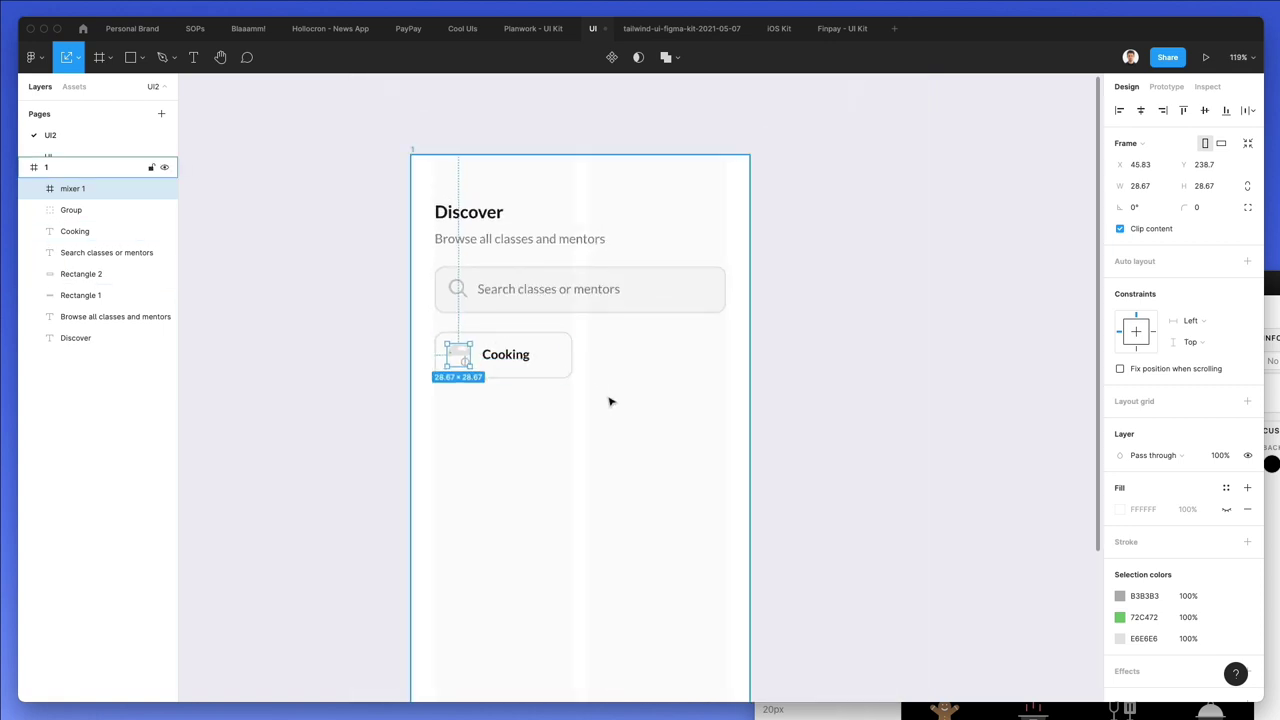
click(600, 403)
drag(600, 403, 406, 333)
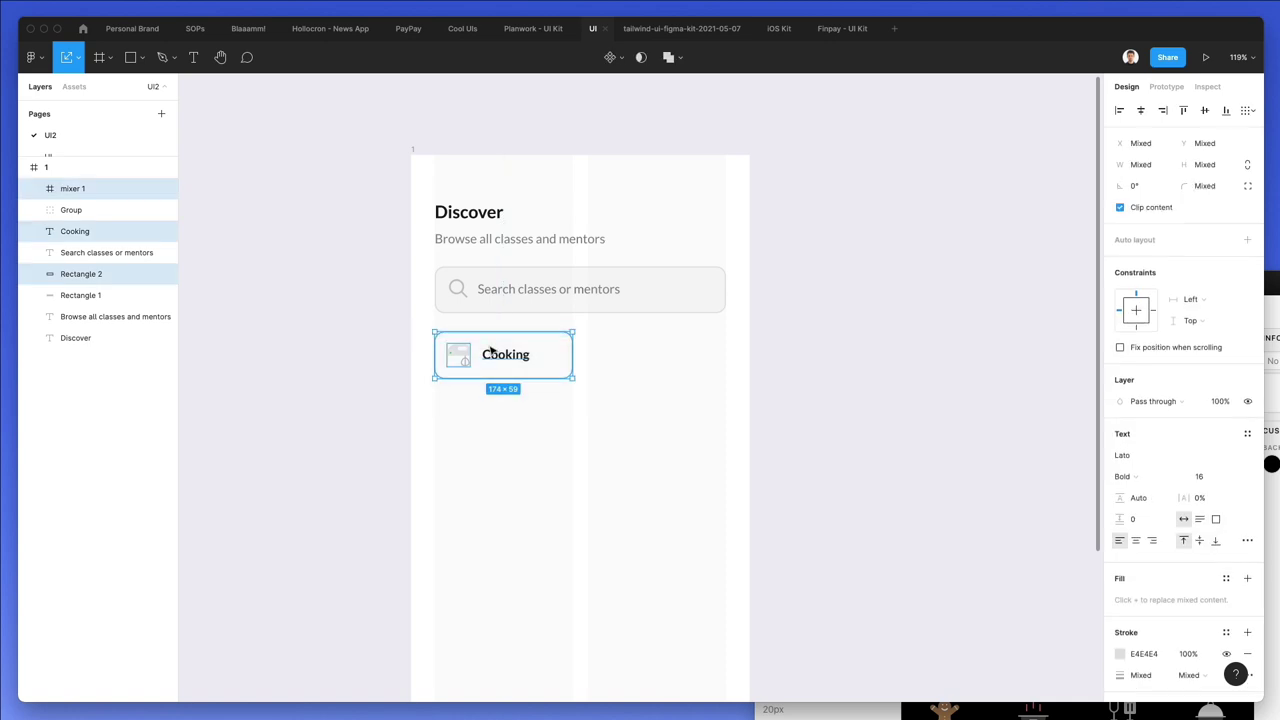
drag(515, 357, 678, 375)
drag(704, 416, 481, 414)
key(ctrl+d)
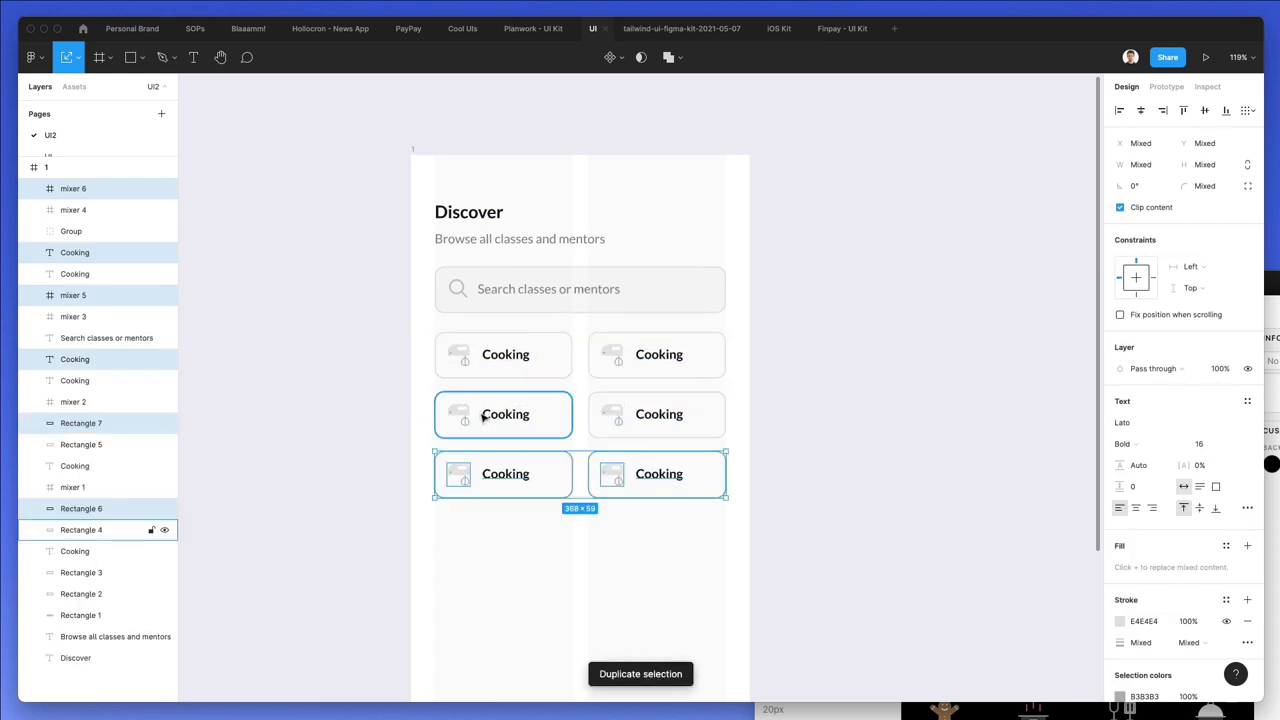
key(Escape)
Rename the duplicated card labels to Music, Arts, Wellness and Business
double_click(505, 414)
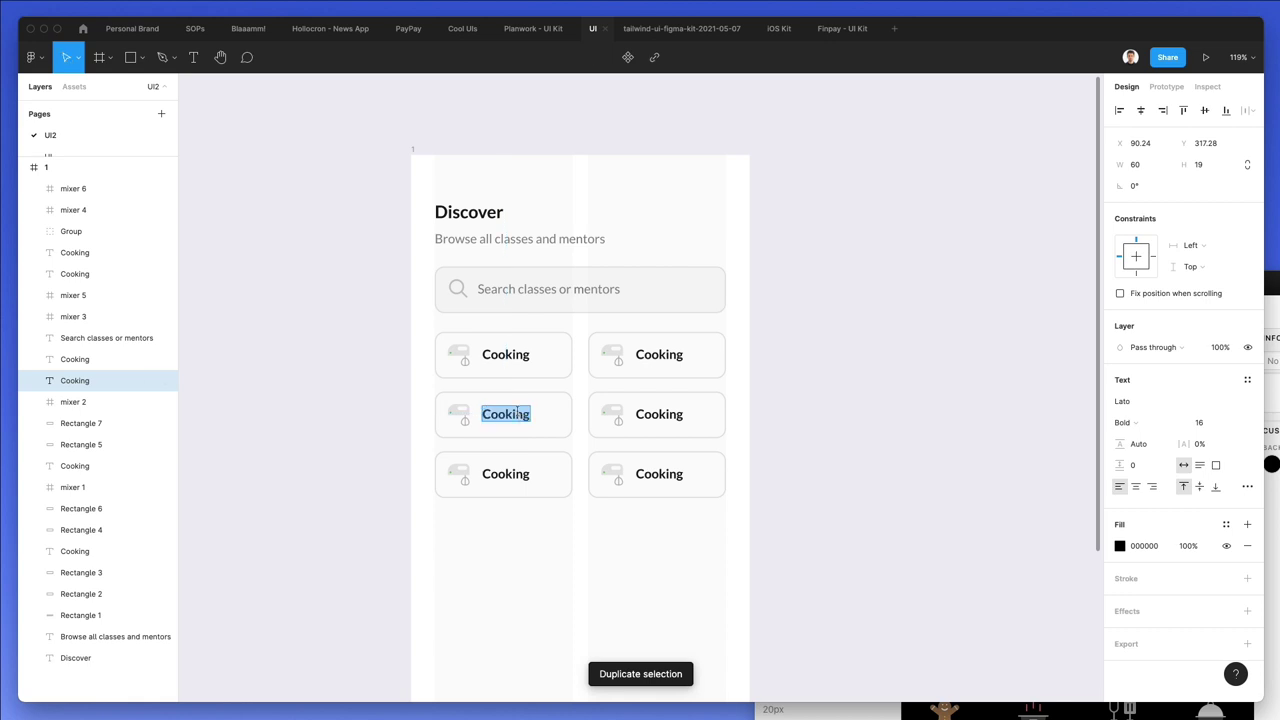
text(Music)
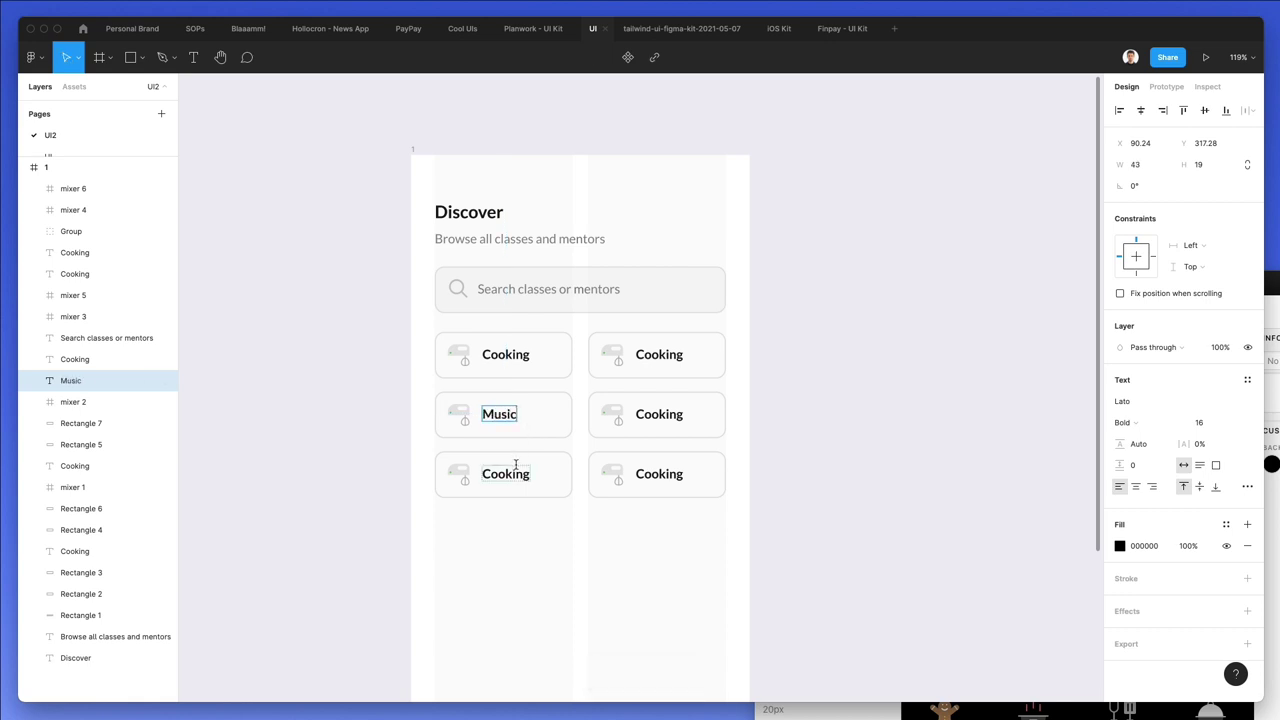
double_click(516, 470)
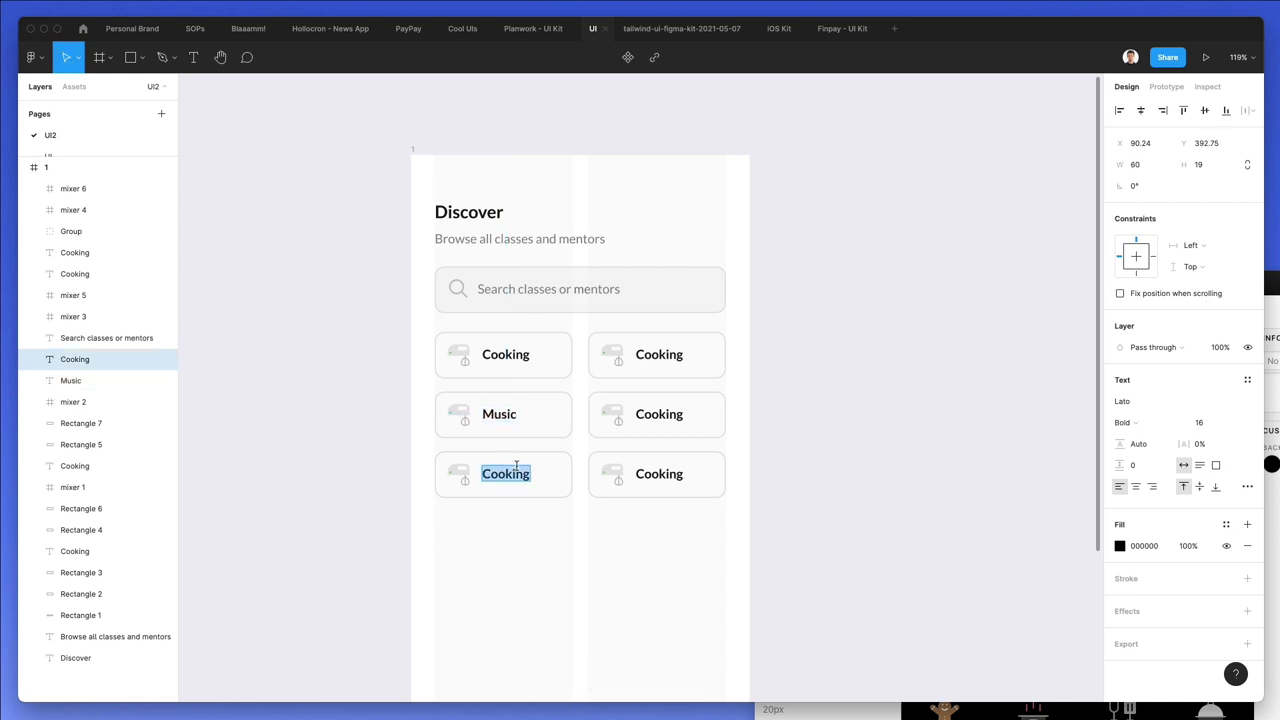
text(Arts)
double_click(662, 472)
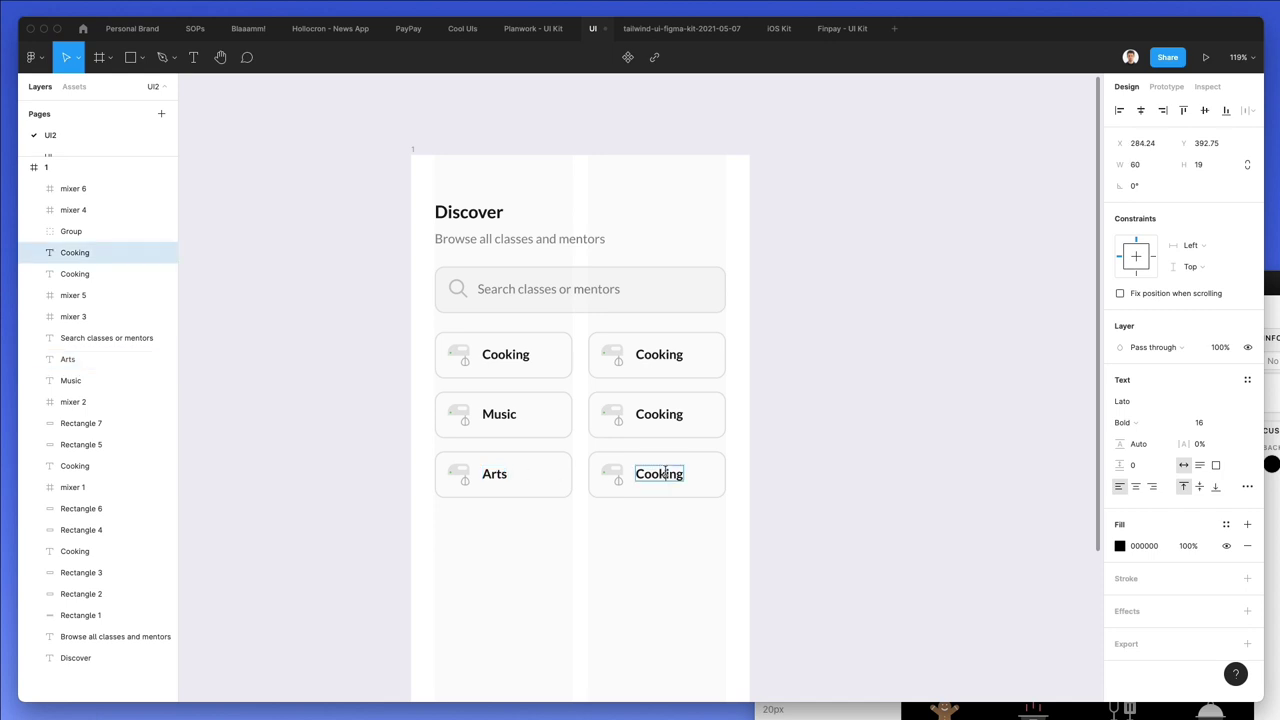
text(Wellness)
double_click(662, 413)
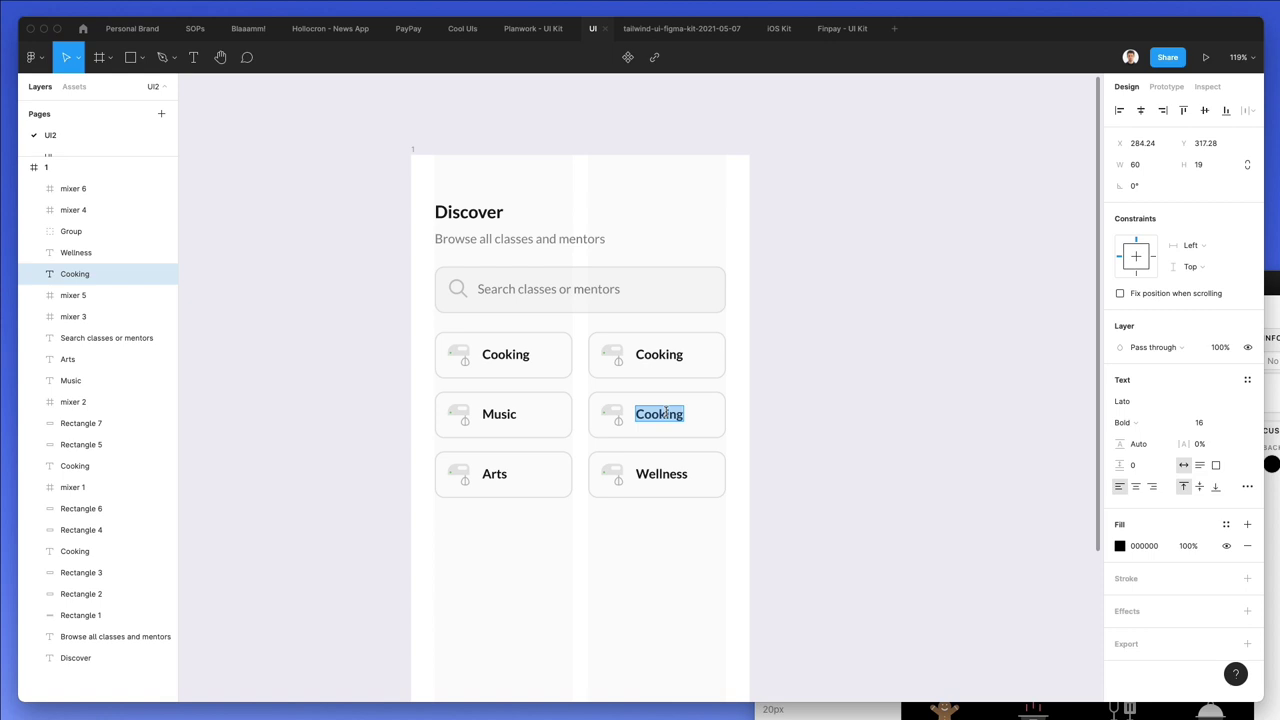
text(Business)
double_click(660, 354)
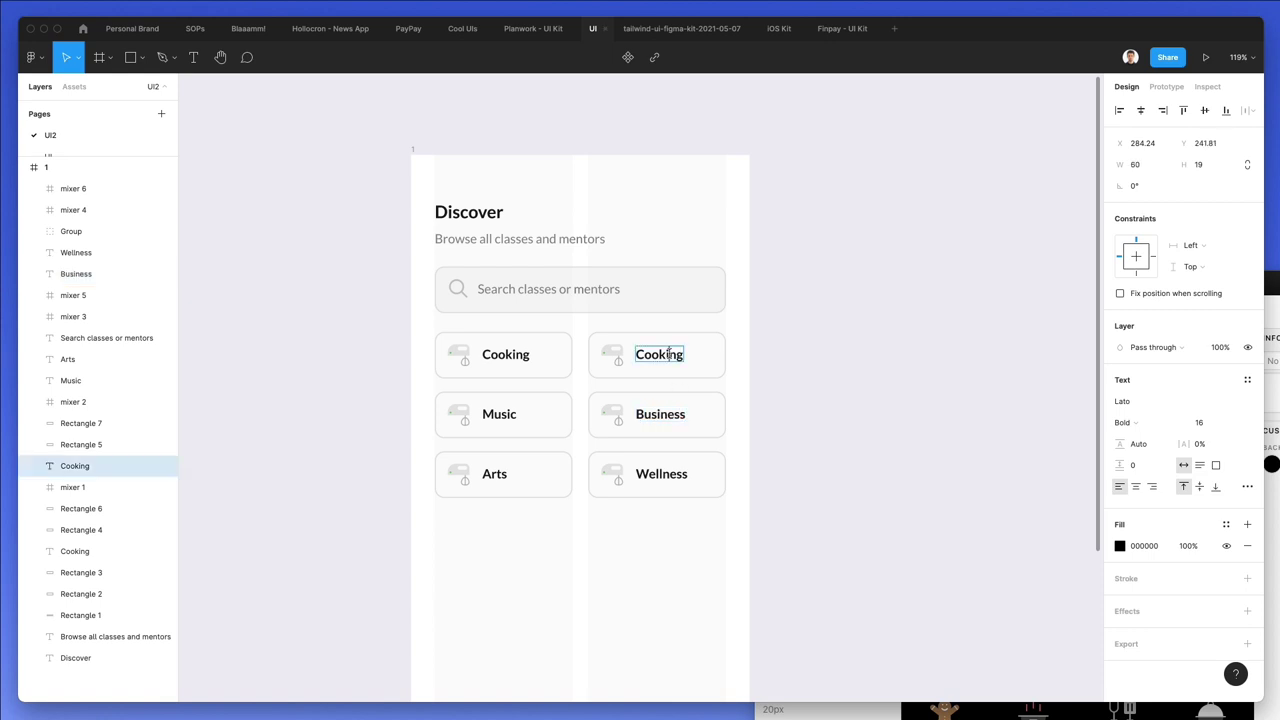
Label the last card Design and search the Nucleo icon library for Design
text(Design)
key(super+a)
key(super+c)
key(super+Tab)
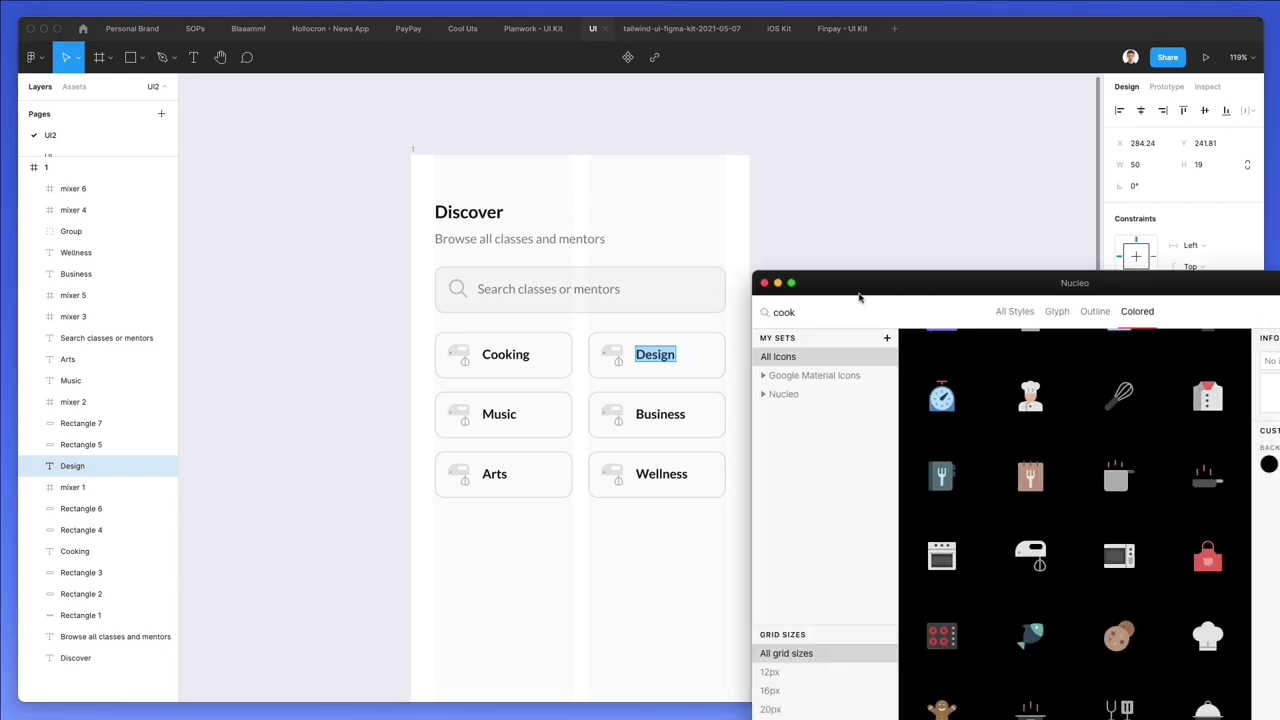
key(super+a)
key(super+v)
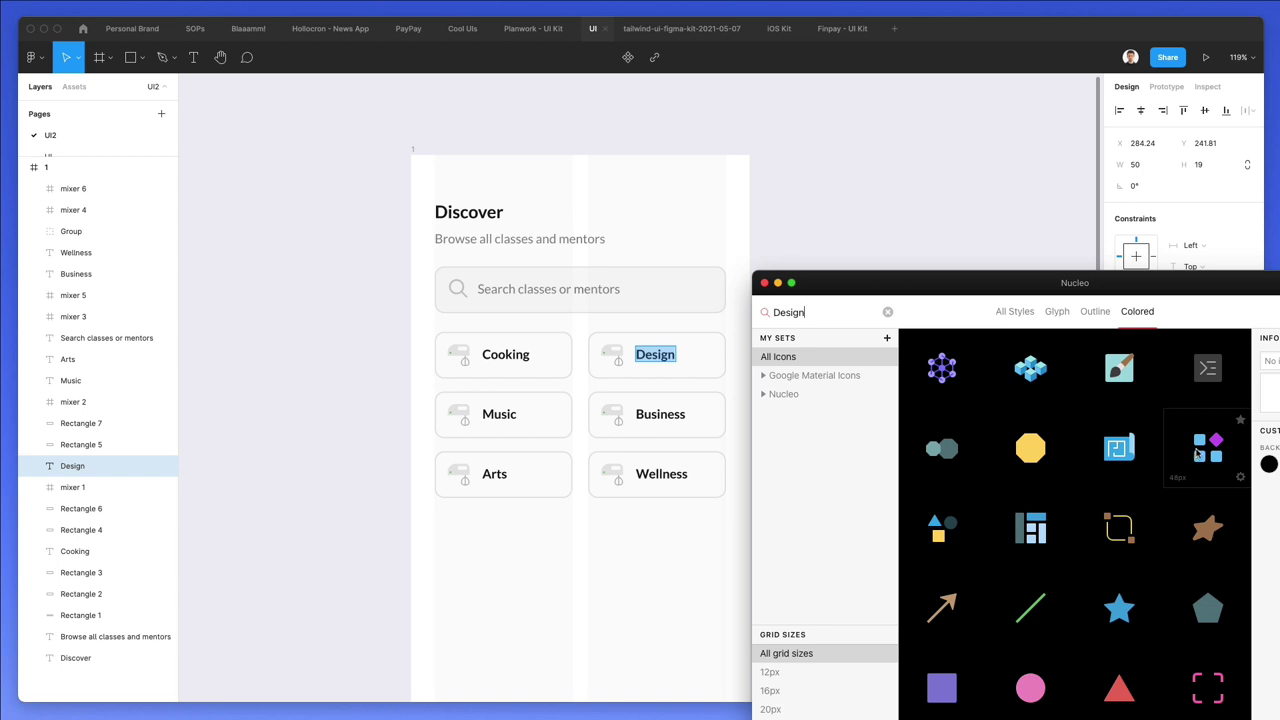
Place the four-shape design icon on the Design card, scale it down, and remove its frame
drag(604, 360, 617, 334)
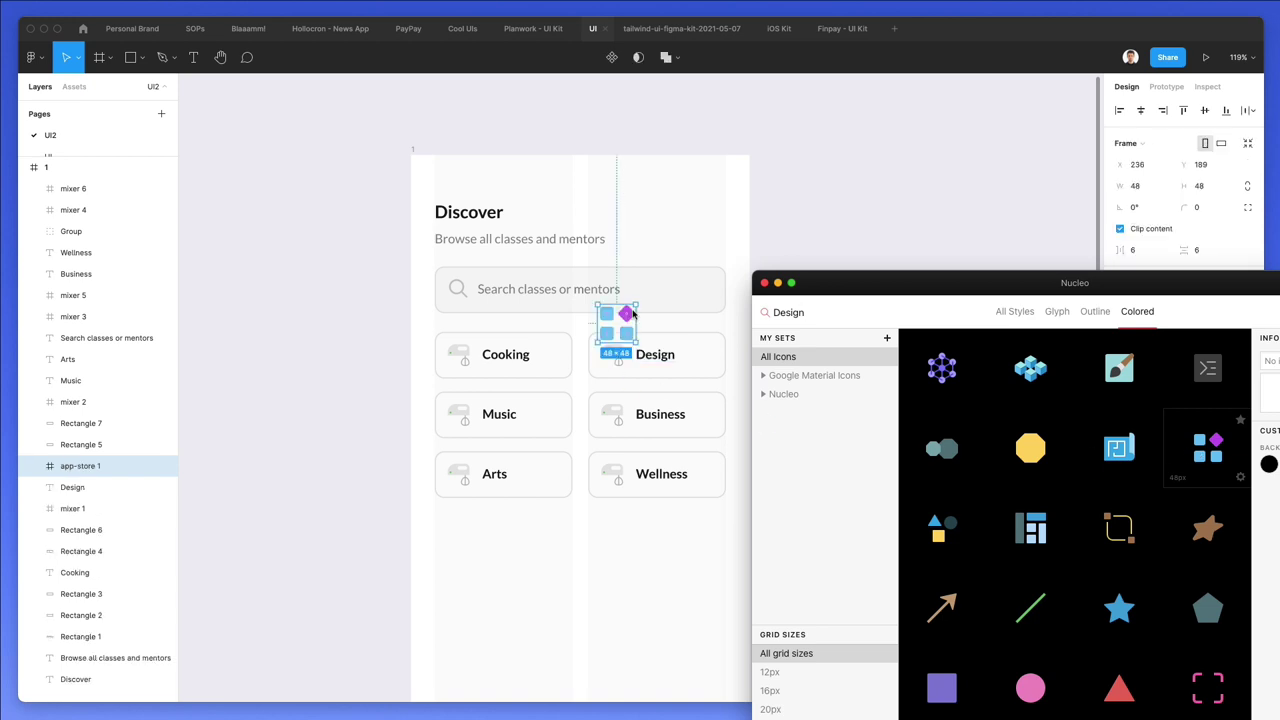
scroll(636, 314, up, 5)
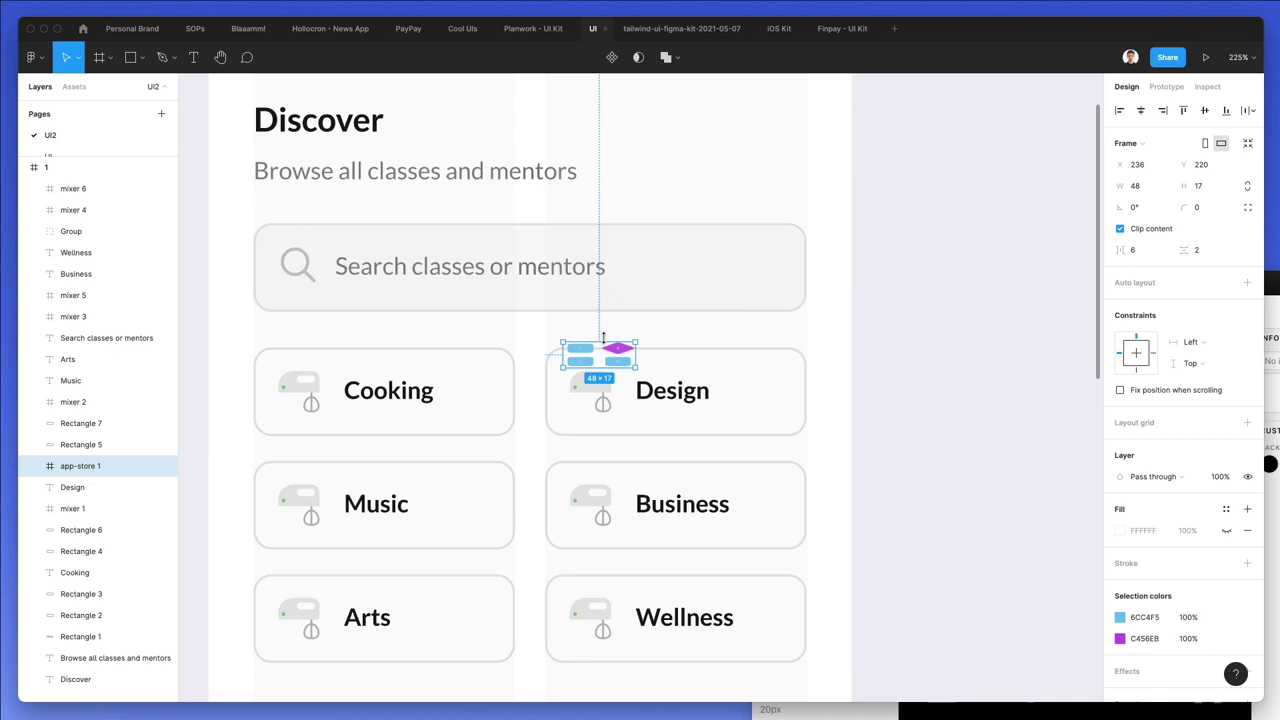
key(k)
mouse_move(604, 305)
mouse_down()
mouse_move(595, 355)
mouse_move(617, 320)
mouse_up()
key(super+shift+g)
Delete the Design card's mixer icon and nudge the four-shape icon into position
click(602, 403)
key(Delete)
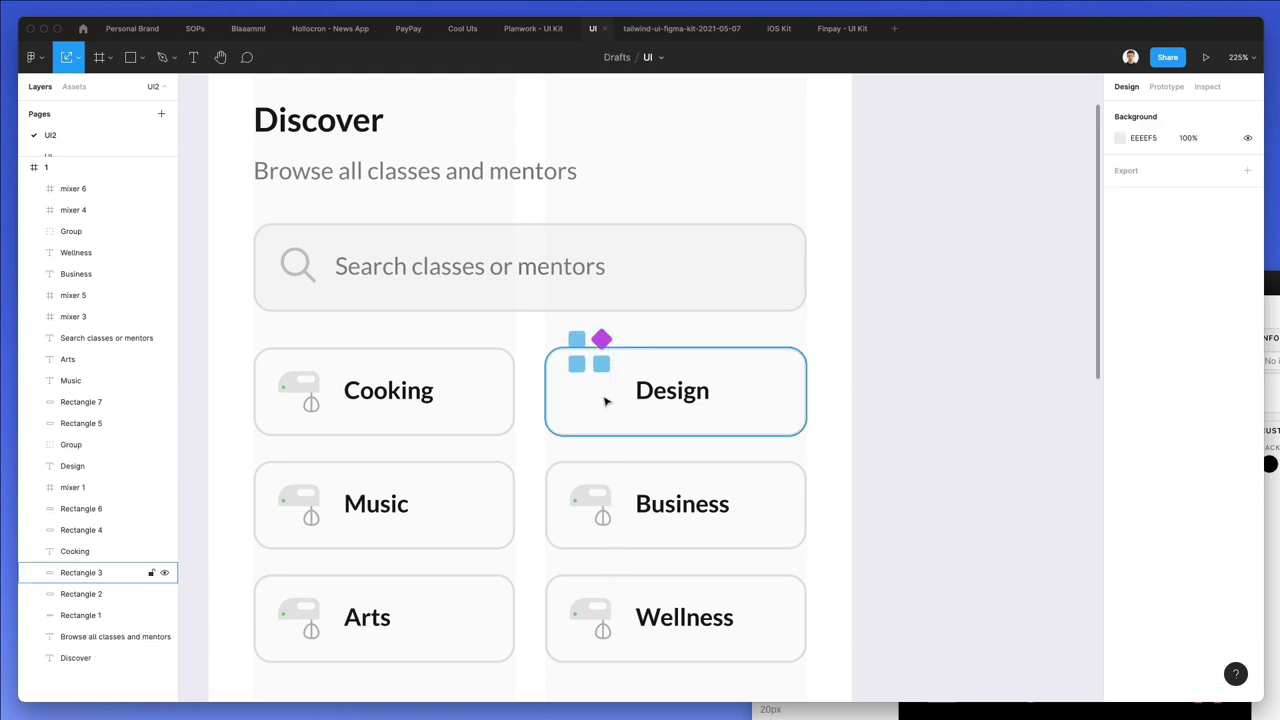
click(71, 444)
key(shift+Down)
key(Down)
key(Down)
key(Down)
key(Down)
key(Down)
key(Down)
key(Down)
key(Down)
key(Down)
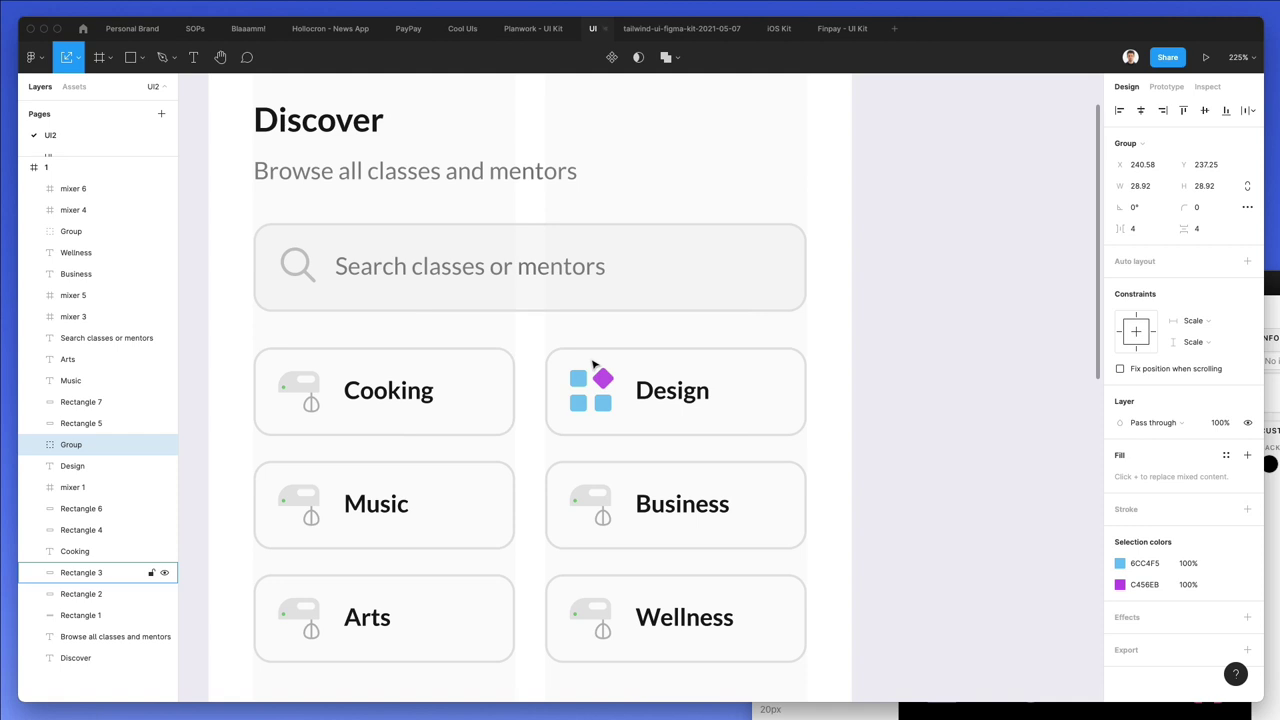
key(Right)
key(Left)
key(Down)
click(620, 326)
scroll(620, 326, down, 3)
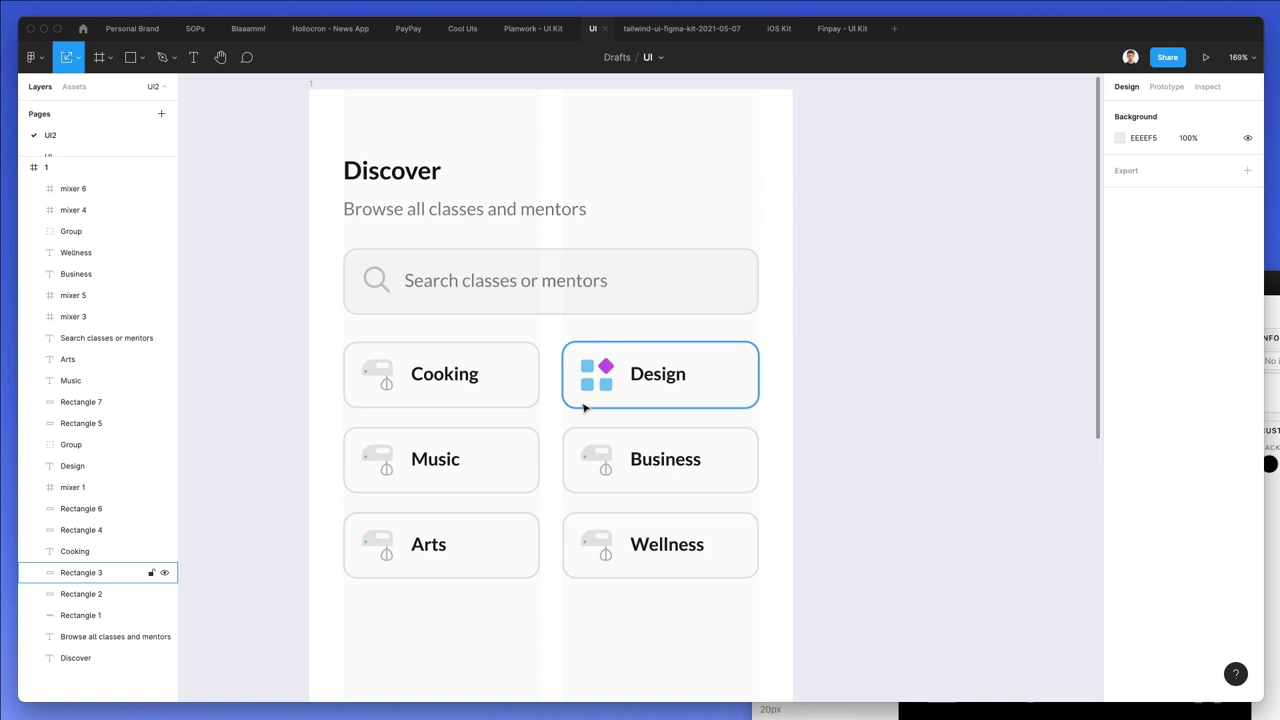
Search Nucleo for 'Music' and drag the music-note playlist icon onto the Music card
double_click(455, 458)
key(super+c)
key(super+shift+n)
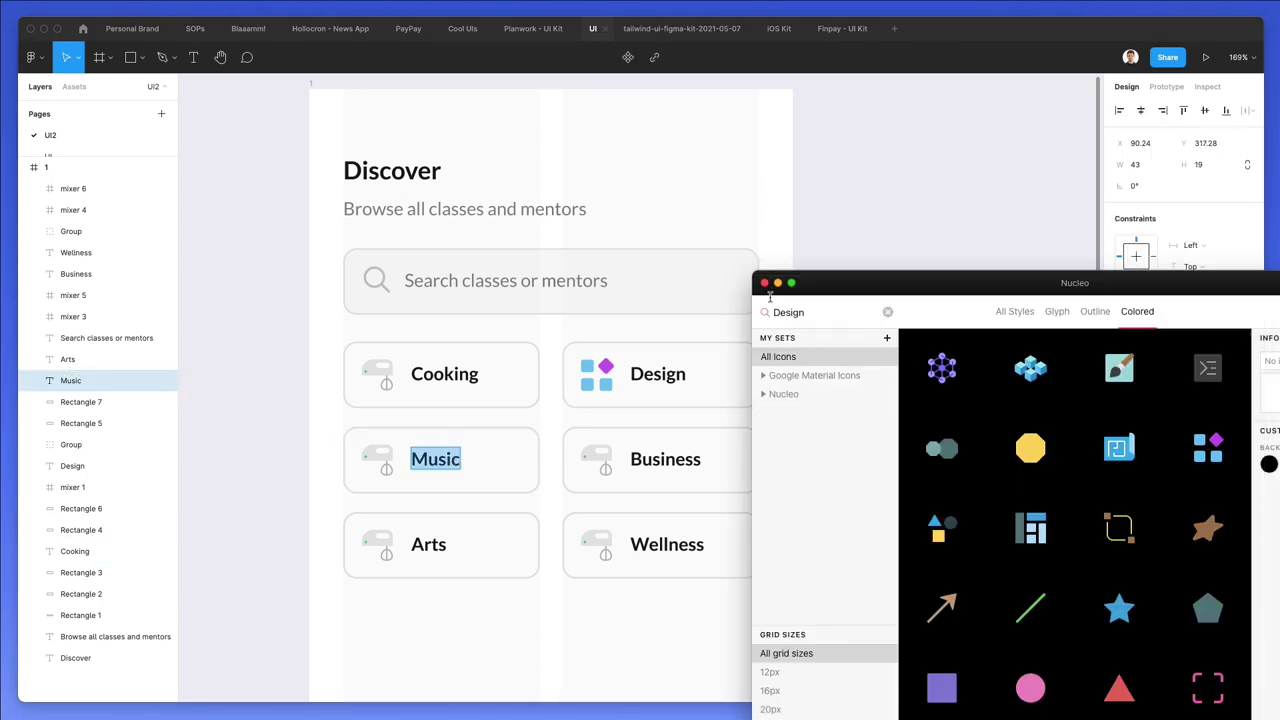
double_click(813, 313)
key(super+v)
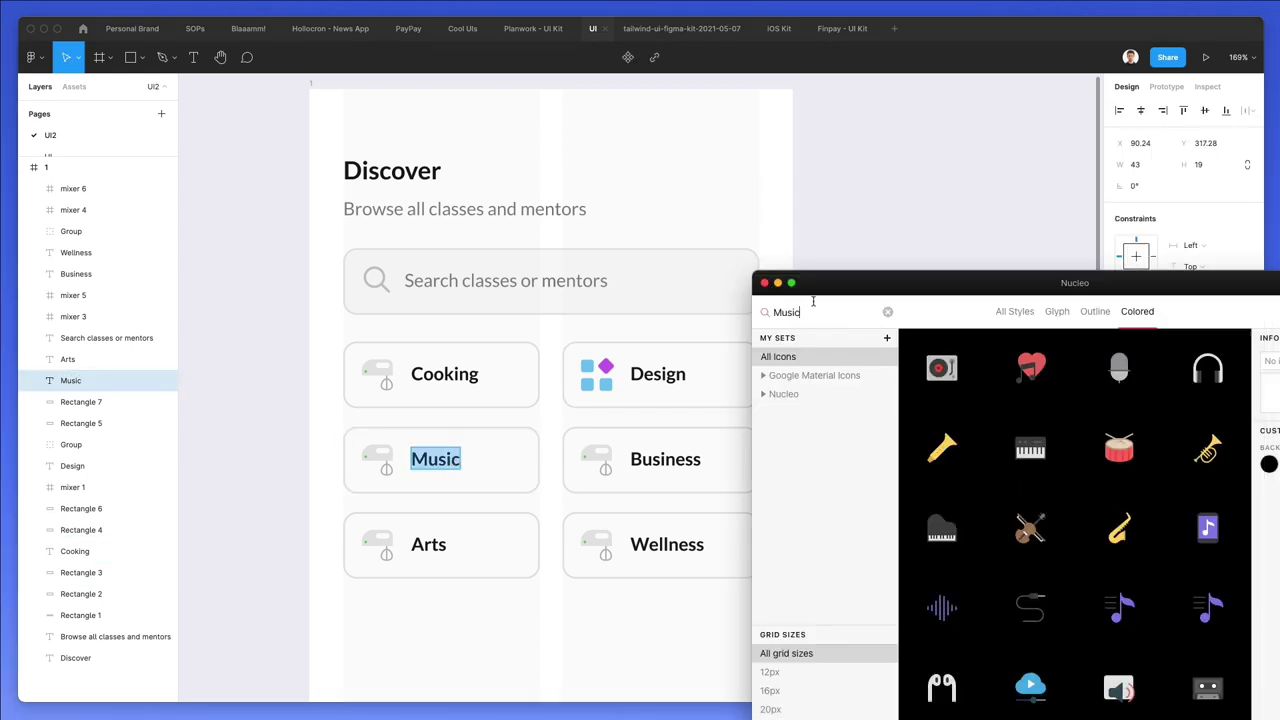
scroll(1181, 421, down, 1)
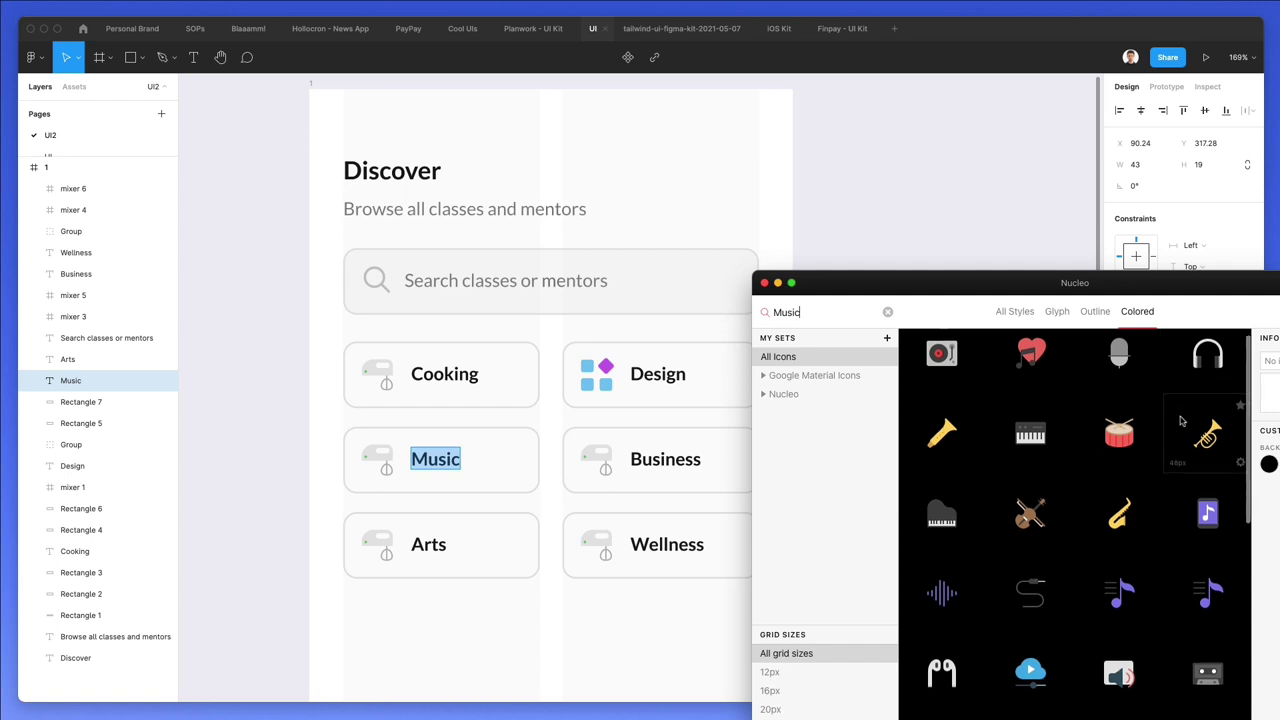
scroll(1181, 421, down, 1)
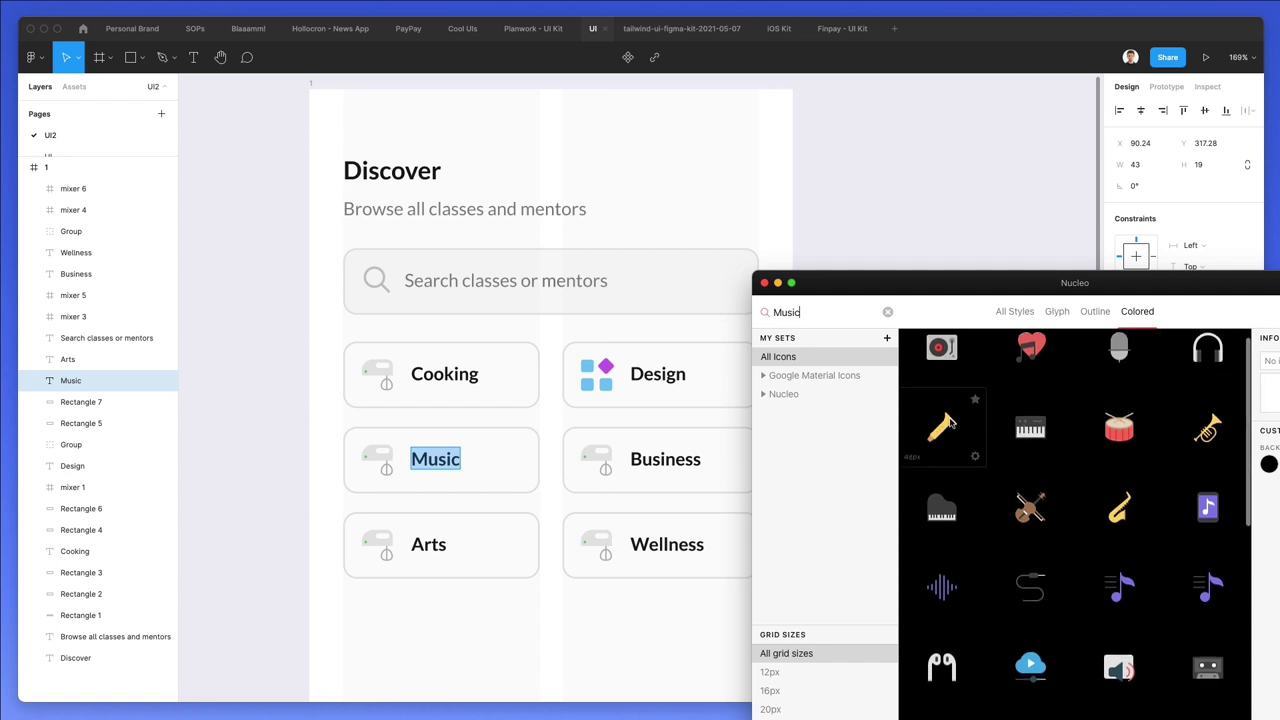
scroll(1030, 430, down, 2)
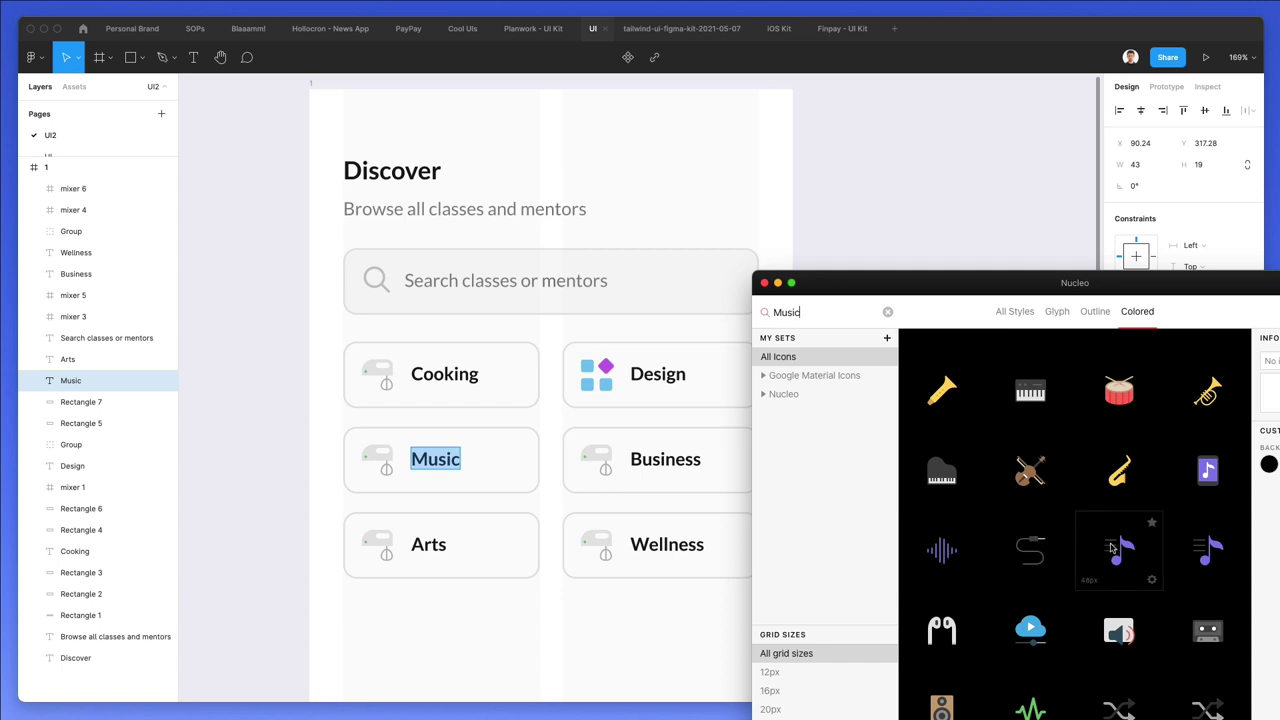
drag(1113, 548, 396, 418)
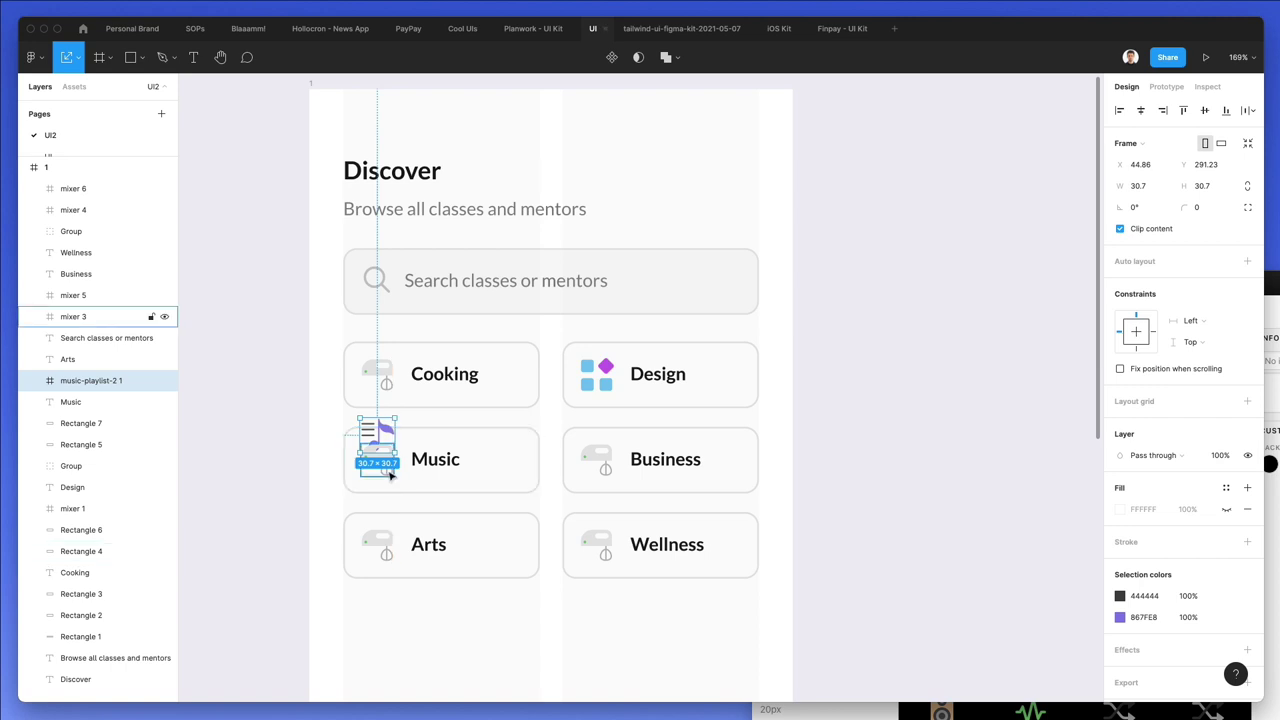
Delete the Music card's mixer icon, unframe the music-note icon, and nudge it into the card
click(391, 475)
key(BackSpace)
click(374, 432)
key(shift+super+g)
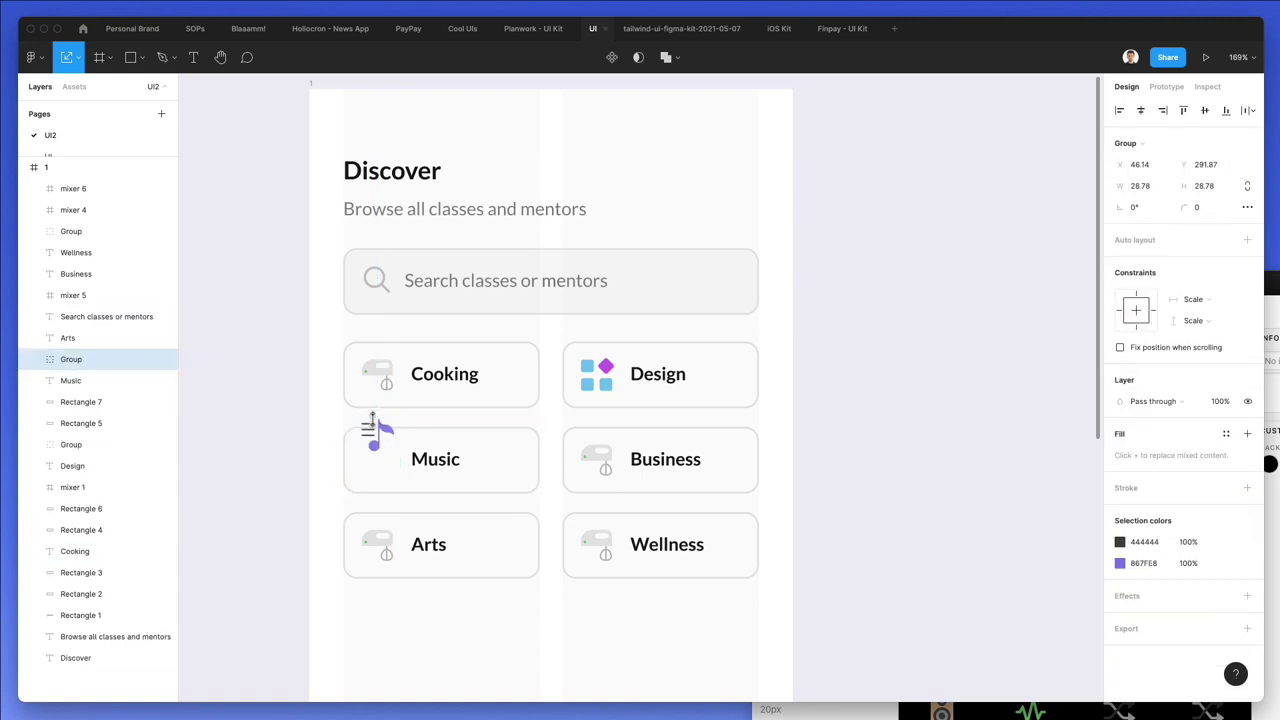
key(Right)
key(Down)
key(Down)
key(Down)
key(Down)
key(Down)
key(Down)
key(Down)
key(Down)
key(Down)
key(Down)
key(Down)
key(Down)
key(Down)
key(Down)
key(Down)
key(Down)
key(Down)
key(Down)
key(Down)
key(Down)
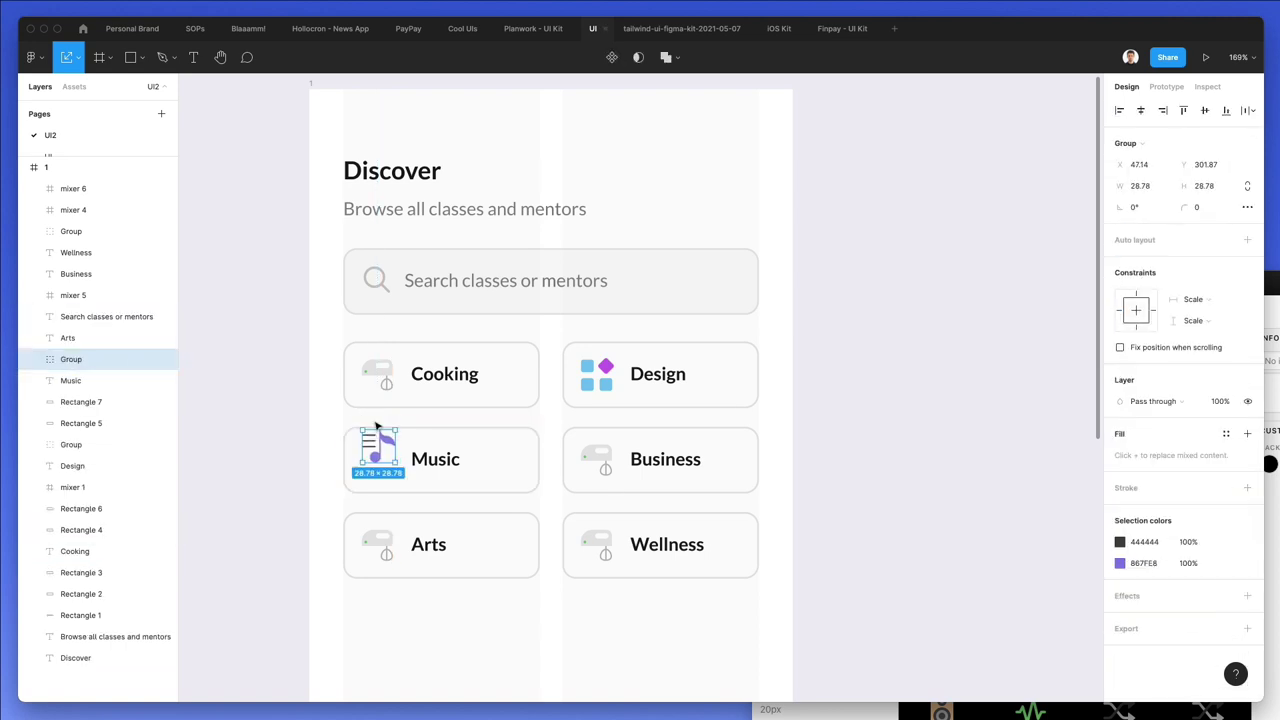
key(Down)
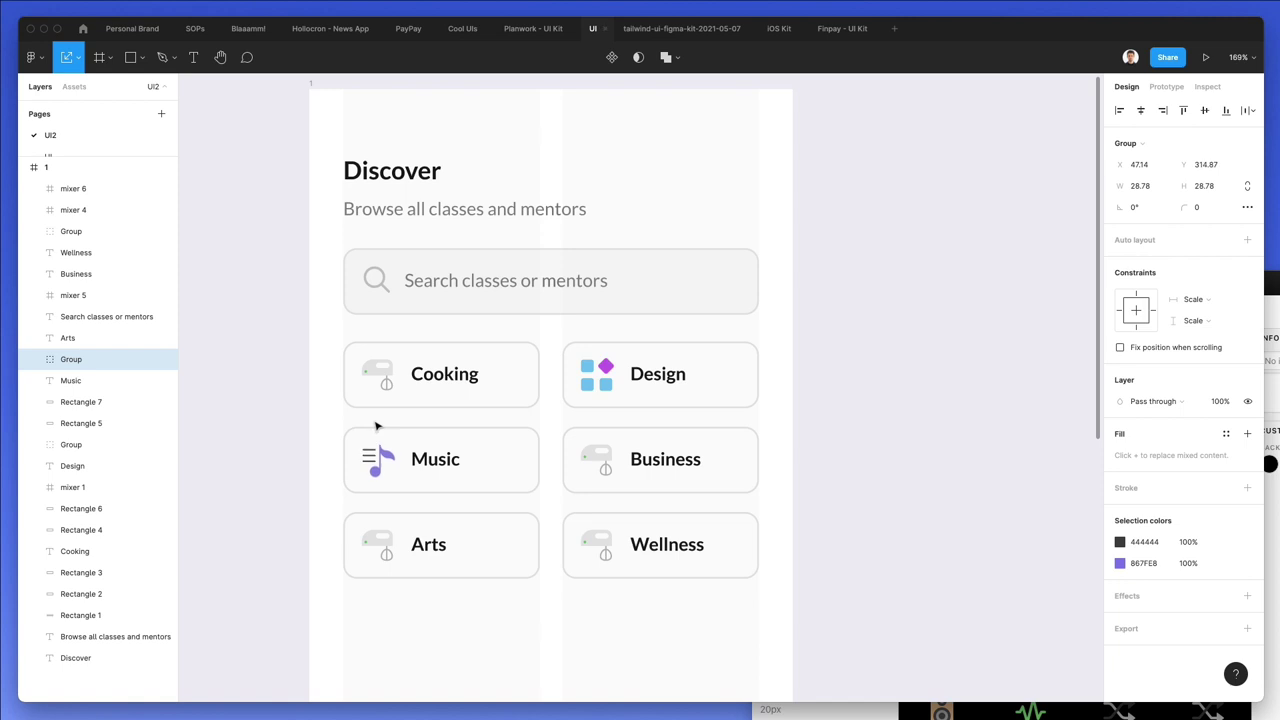
Search Nucleo for 'Business' and add the red target icon to the design
double_click(665, 459)
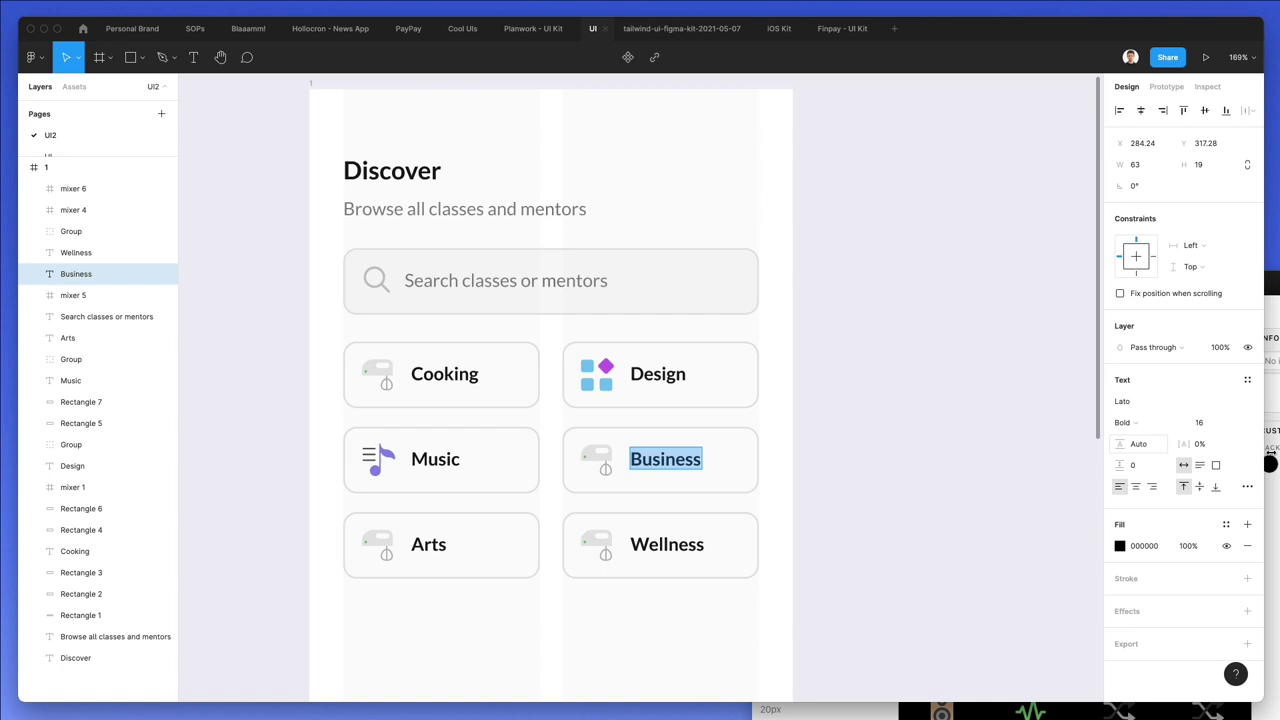
key(super+c)
key(super+v)
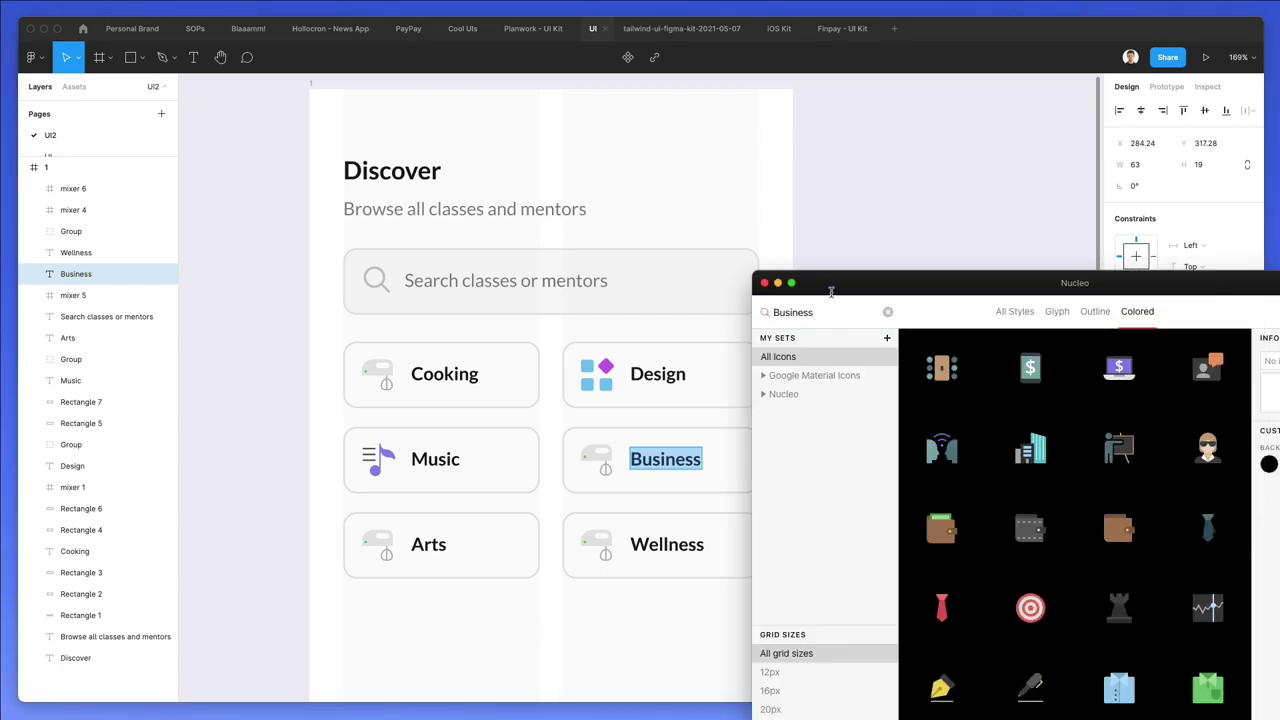
mouse_move(943, 447)
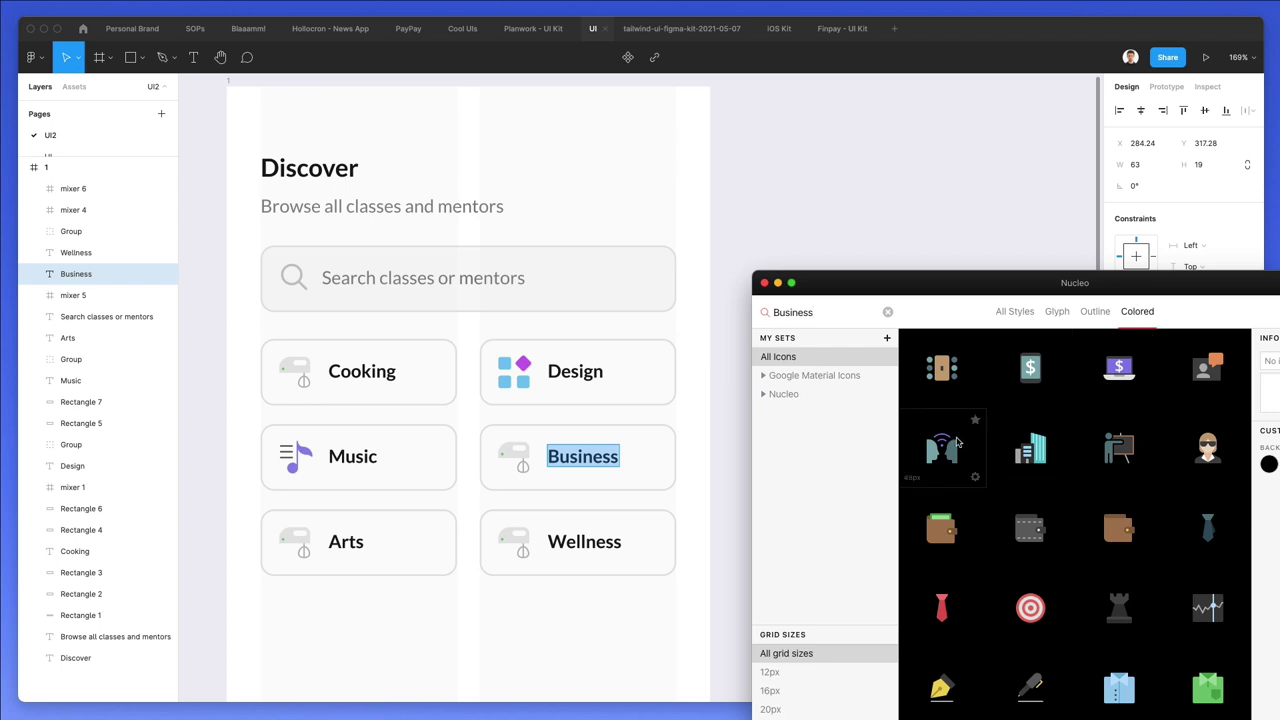
mouse_move(943, 447)
mouse_down()
mouse_move(514, 408)
mouse_move(927, 459)
mouse_up()
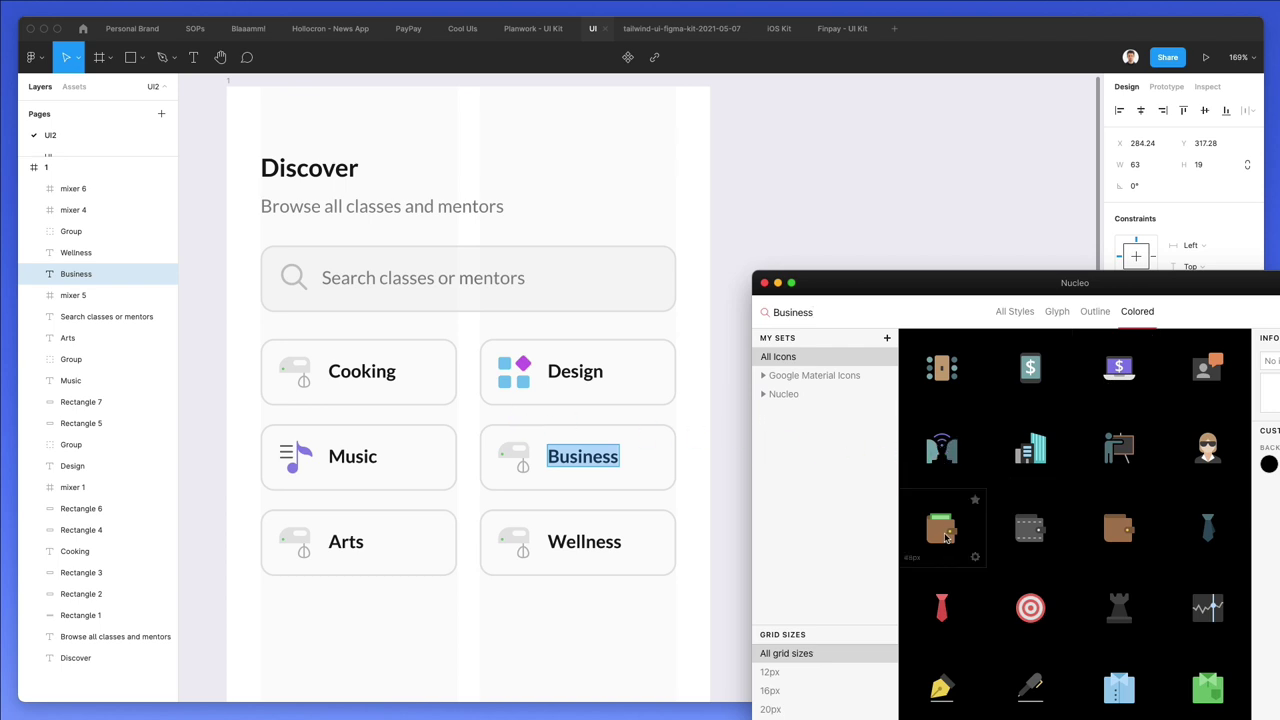
drag(945, 537, 980, 515)
drag(1030, 608, 516, 431)
Scale the target icon down, delete the Business mixer icon, and move the target into the card
click(532, 418)
key(k)
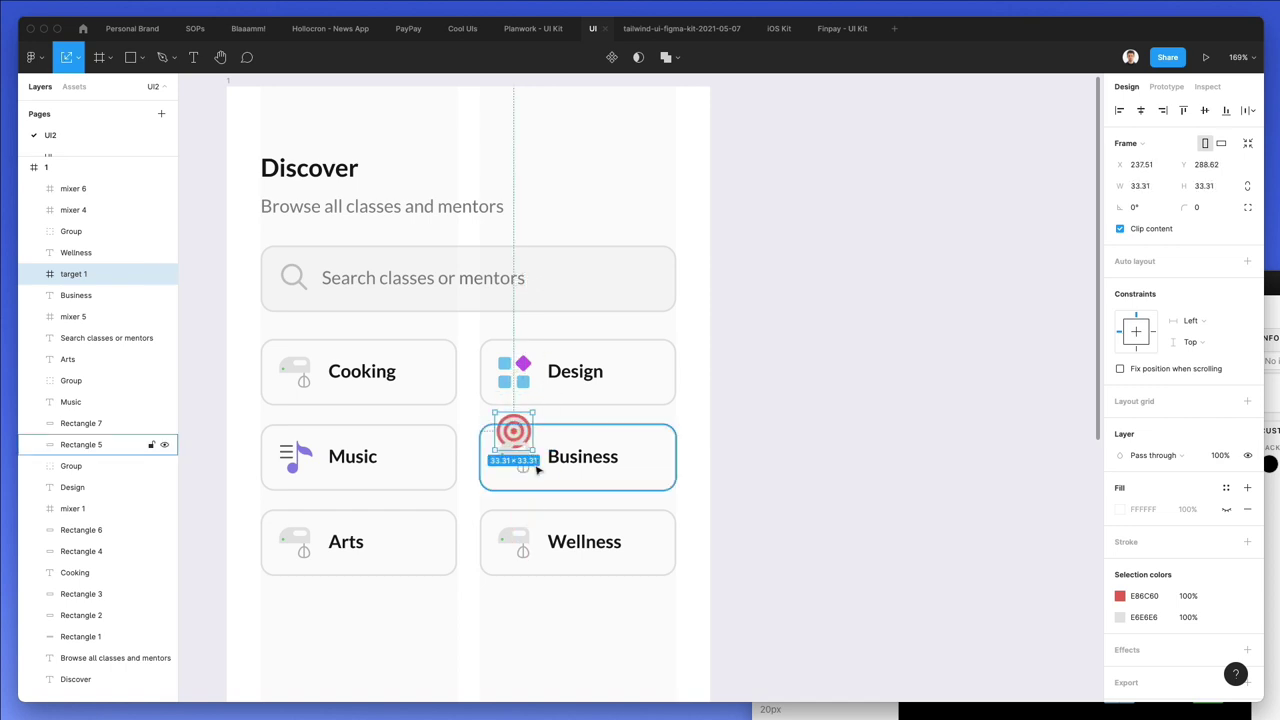
click(520, 465)
key(Delete)
click(517, 432)
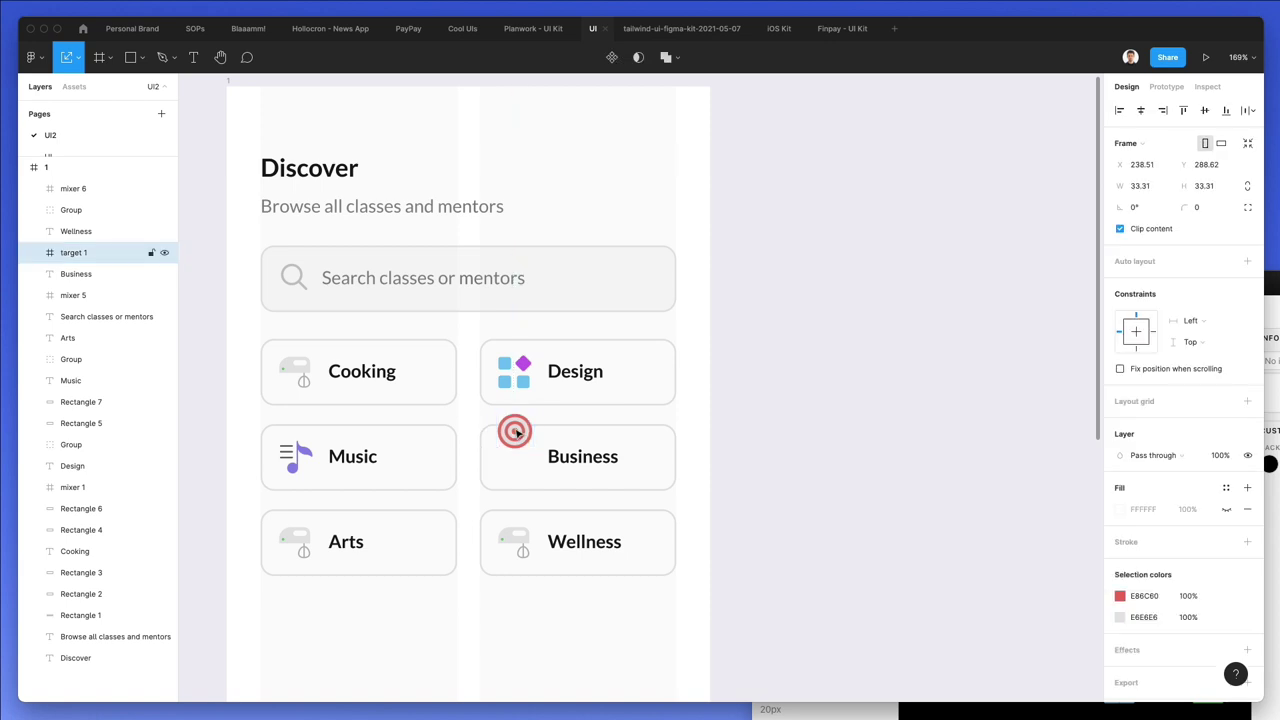
key(Down)
key(Down)
key(Down)
key(Down)
key(Down)
key(Down)
key(Down)
key(Down)
key(Down)
key(Down)
key(Down)
key(Down)
key(Down)
key(Down)
key(Down)
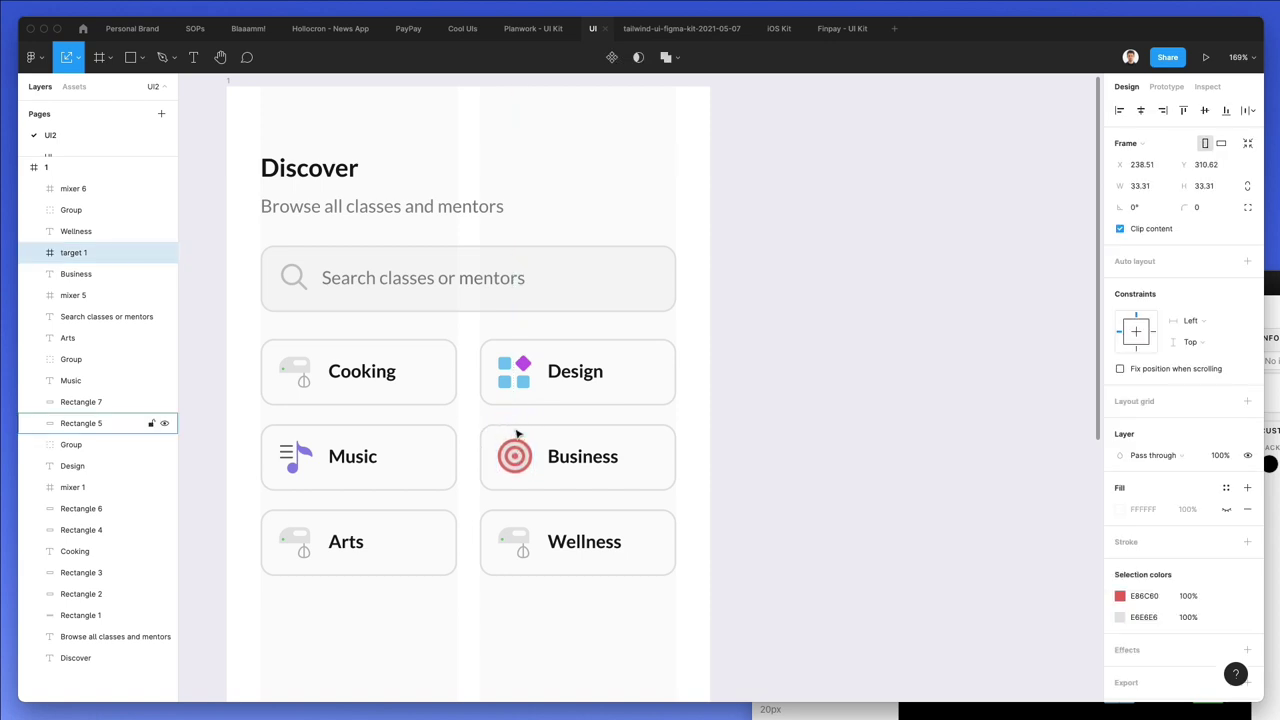
key(super+g)
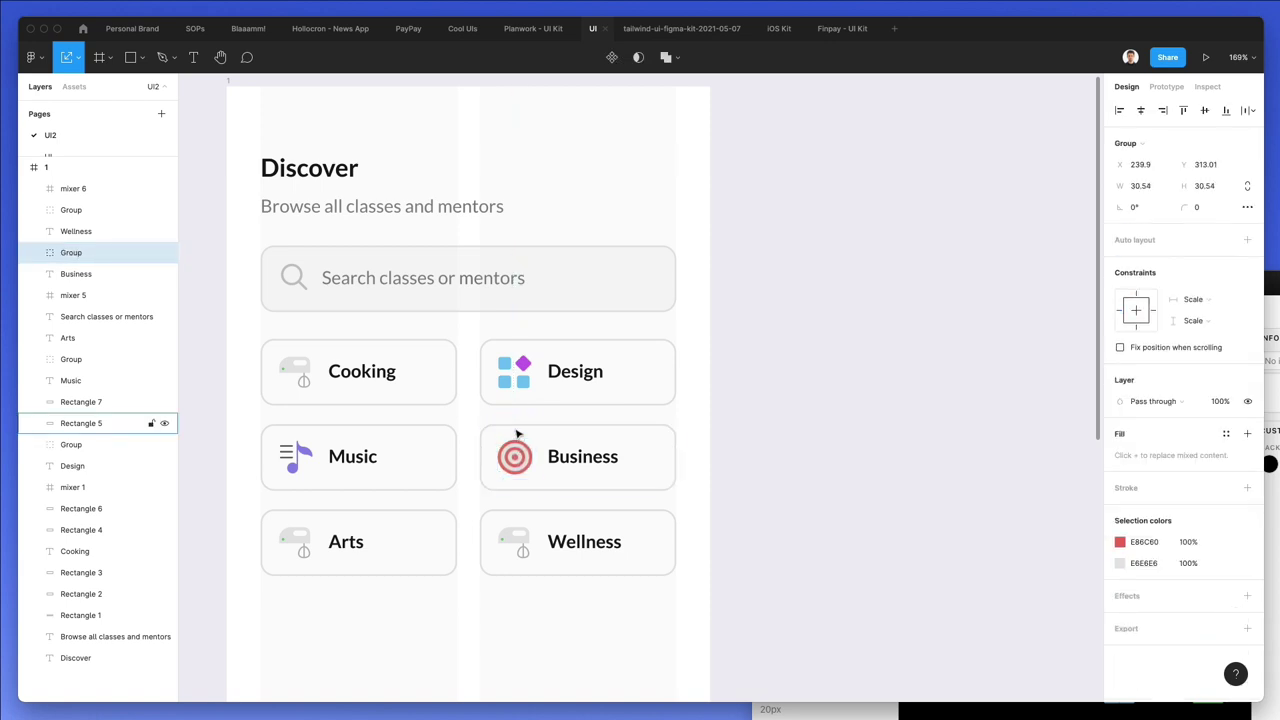
click(803, 397)
scroll(711, 426, down, 3)
Search Nucleo for 'Wellness' and drop the apple diet icon below the Wellness card
click(585, 424)
double_click(585, 424)
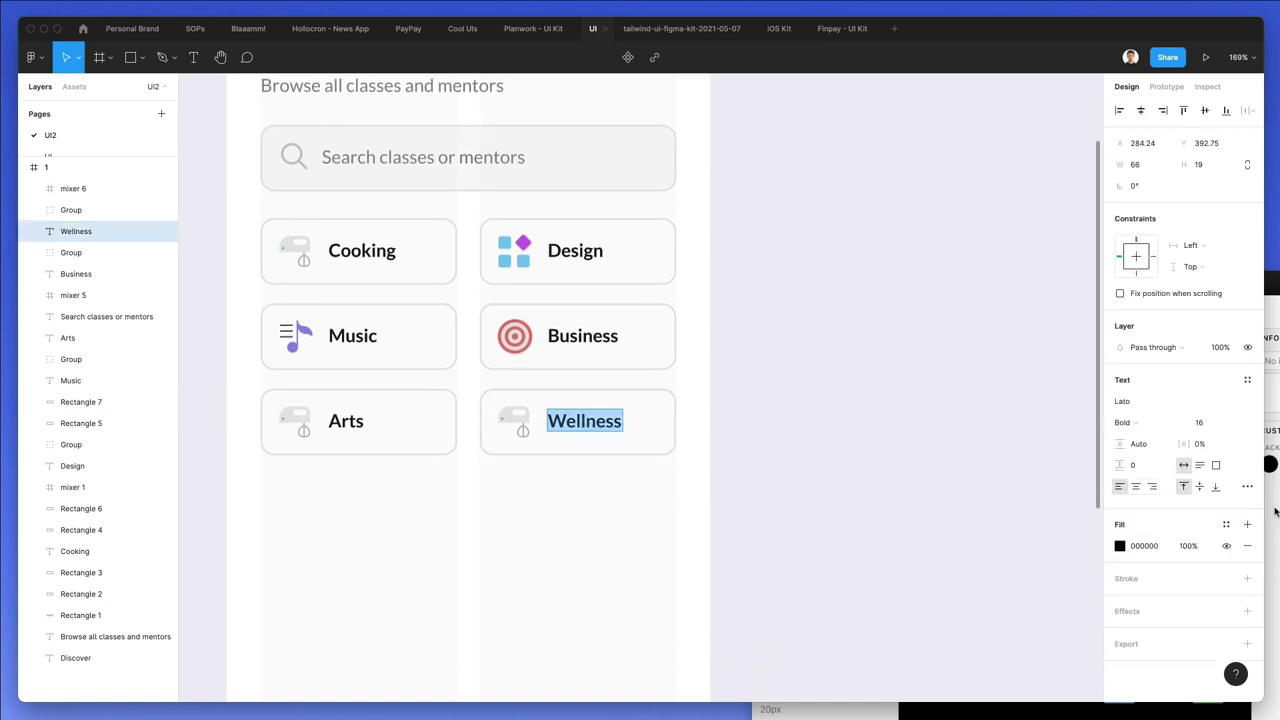
key(super+c)
key(super+shift+space)
key(super+v)
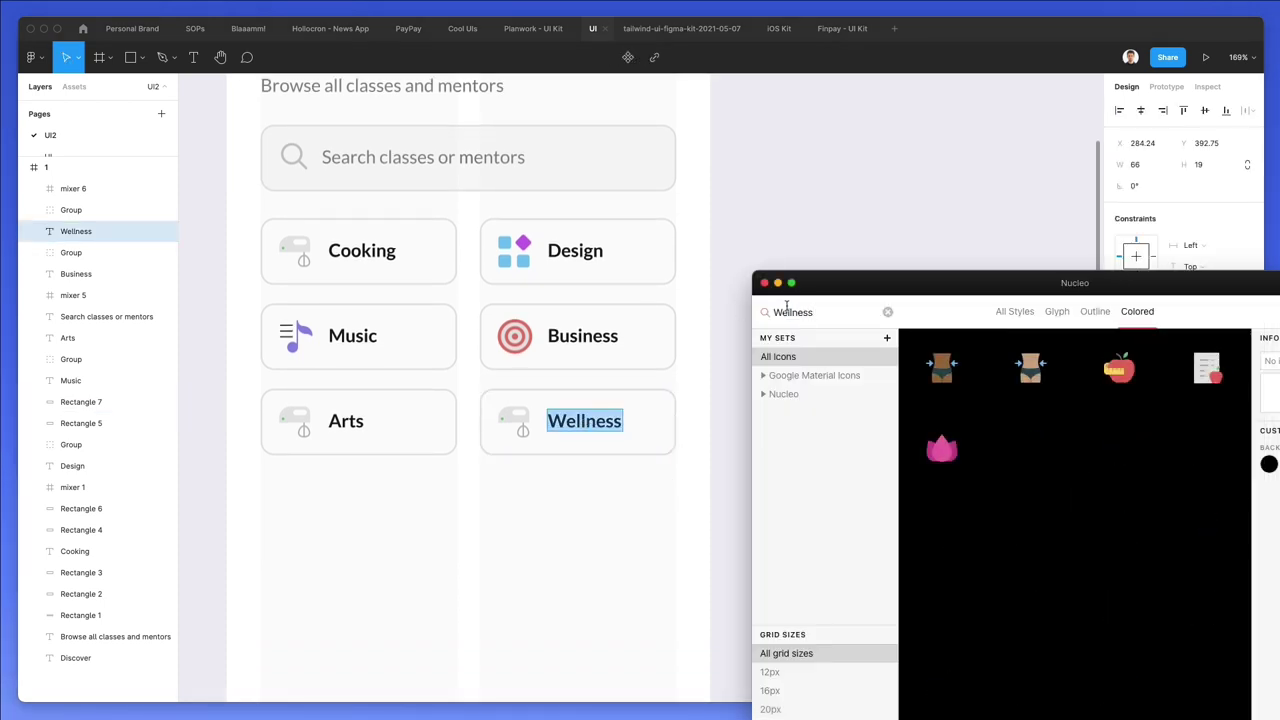
mouse_move(1040, 378)
drag(930, 420, 507, 467)
click(808, 312)
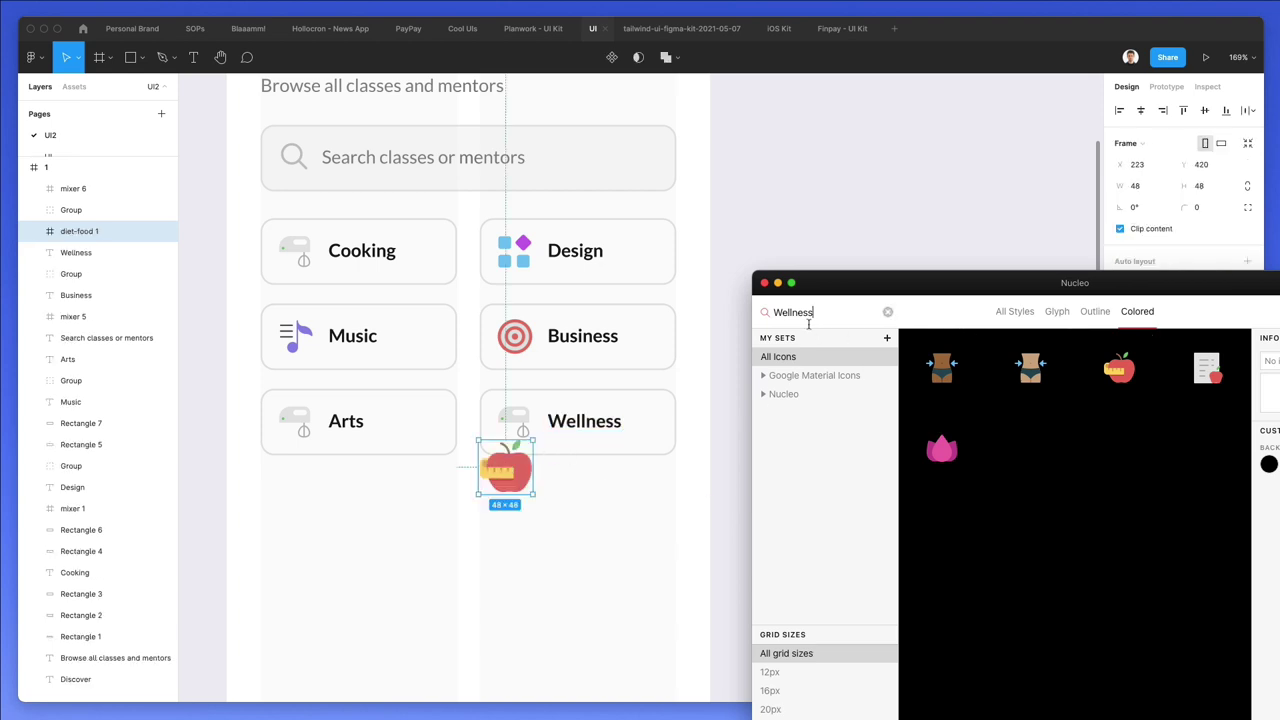
Search Nucleo for 'art' and bring the colored palette icon in, shrunk below 48 pixels
key(super+a)
text(arts)
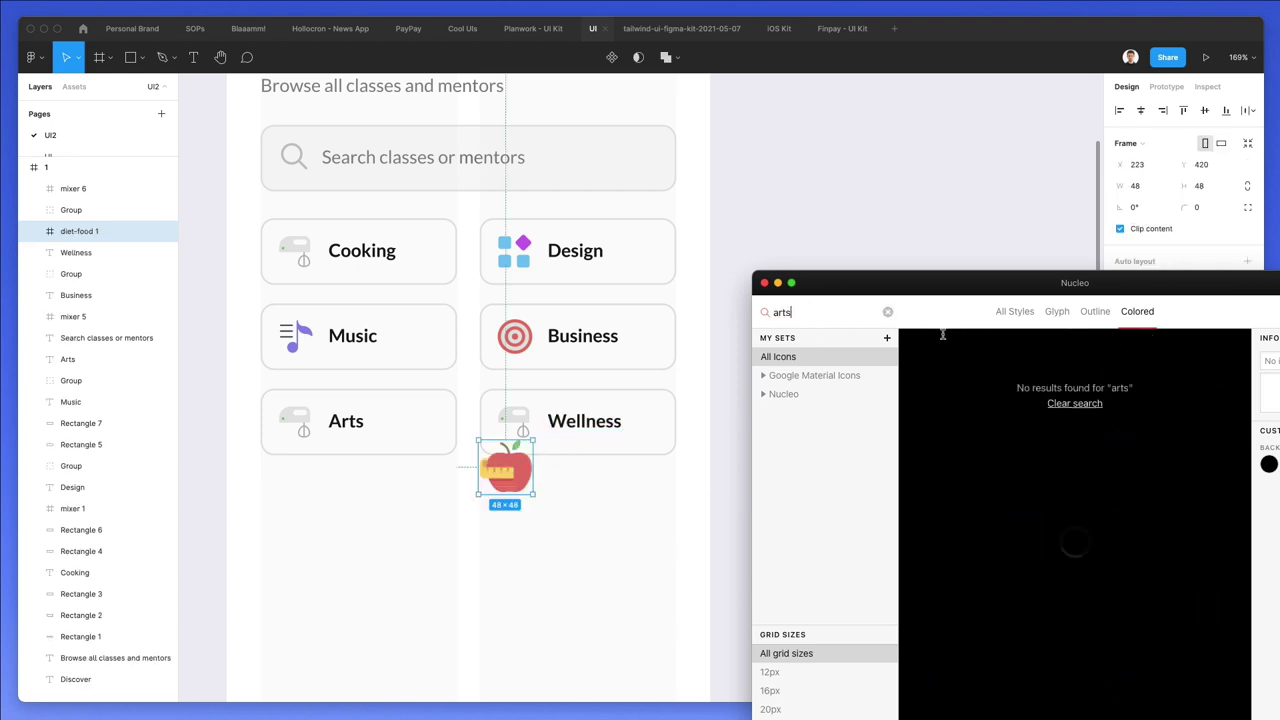
key(BackSpace)
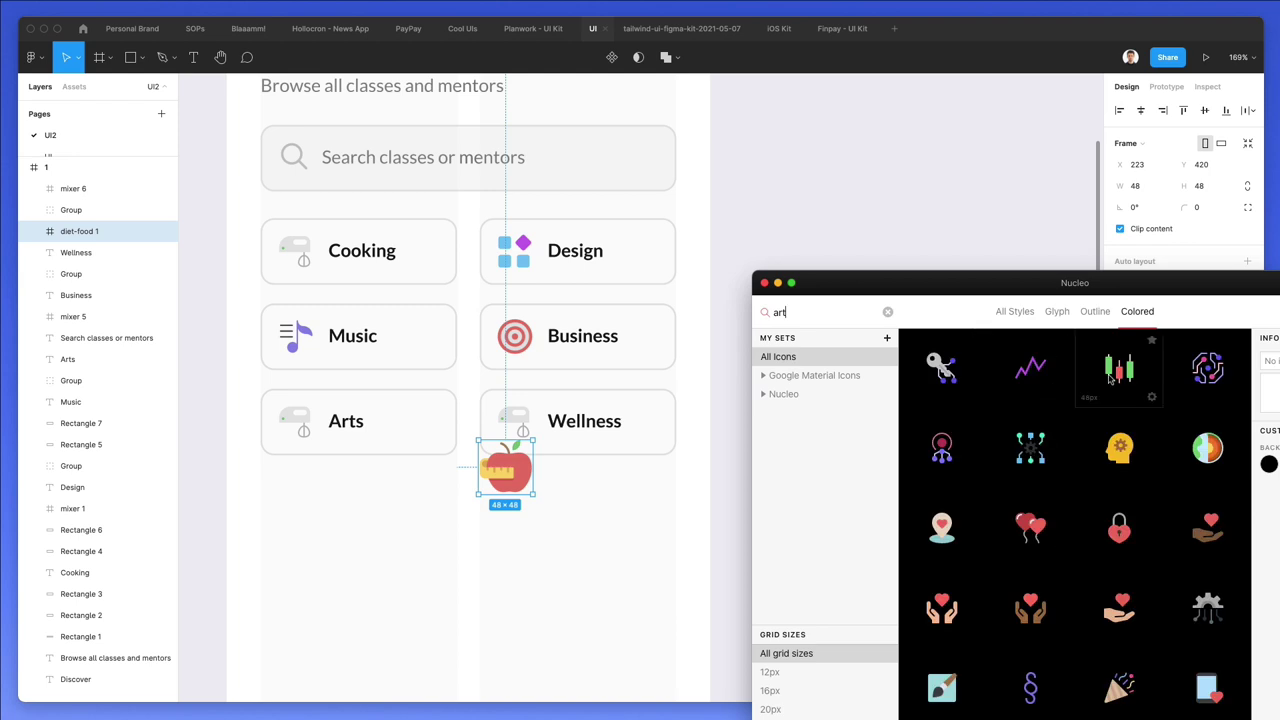
scroll(1179, 460, down, 5)
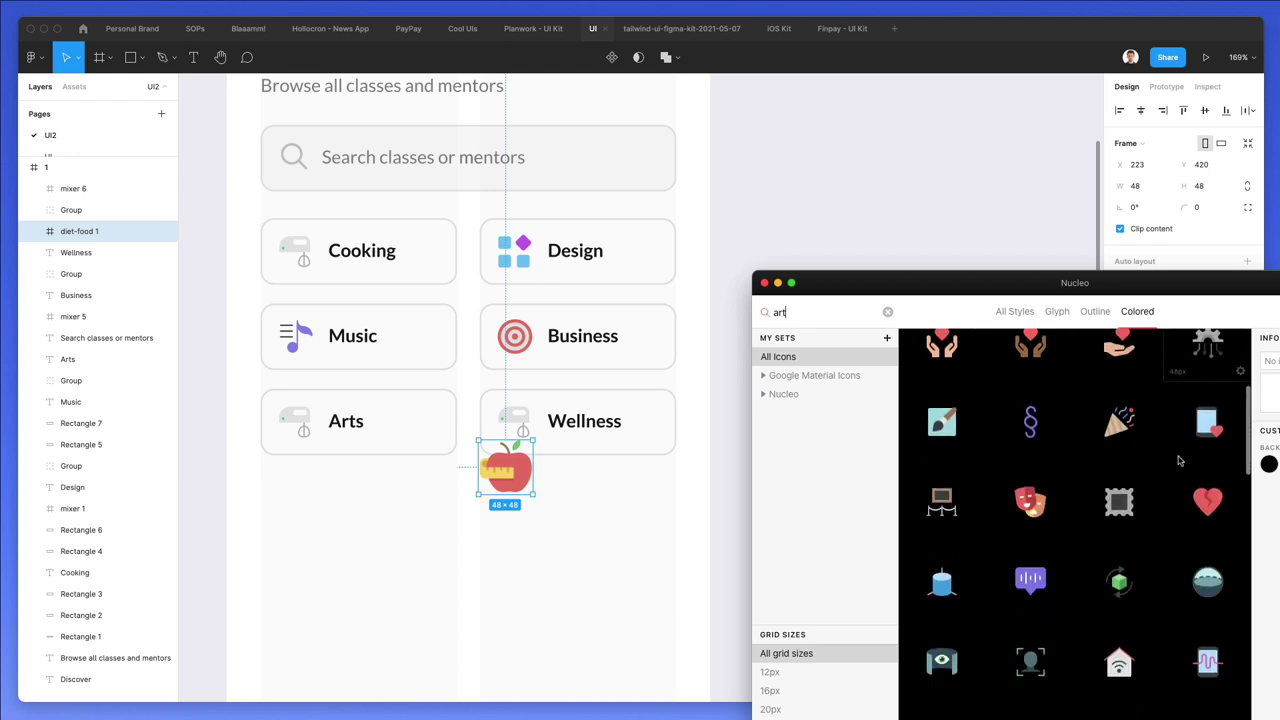
scroll(1179, 460, down, 10)
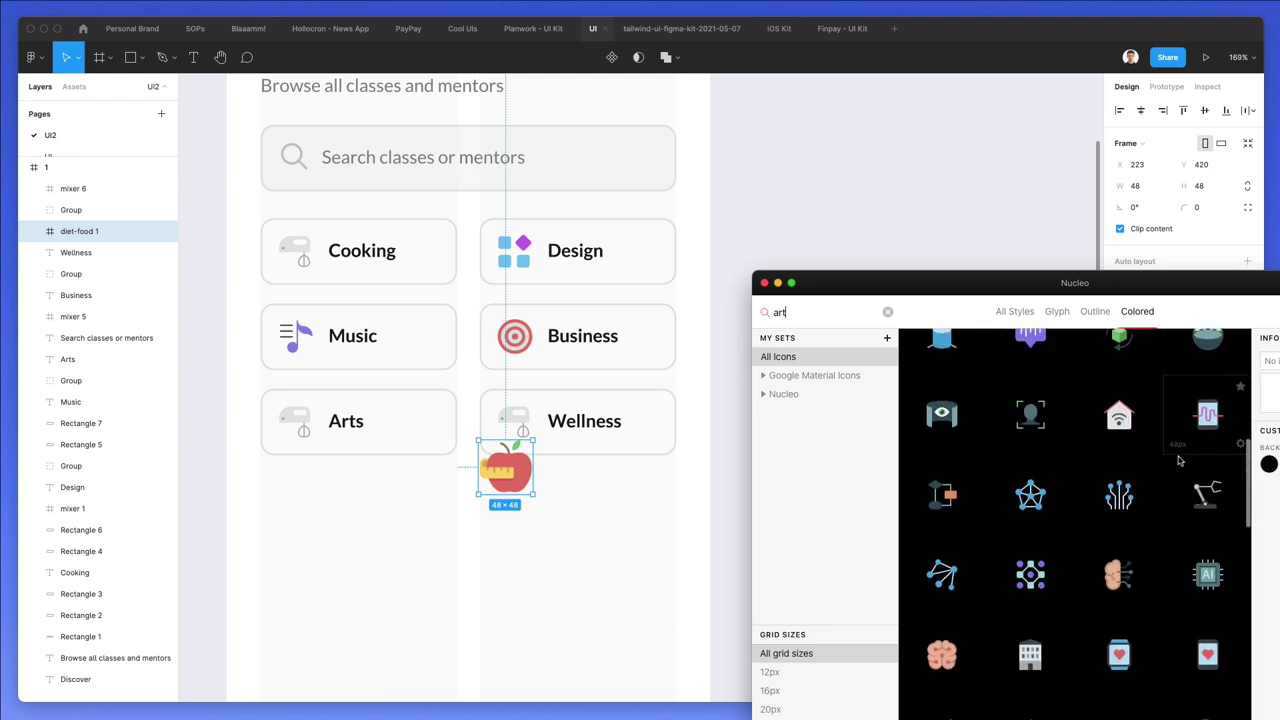
scroll(1179, 460, down, 3)
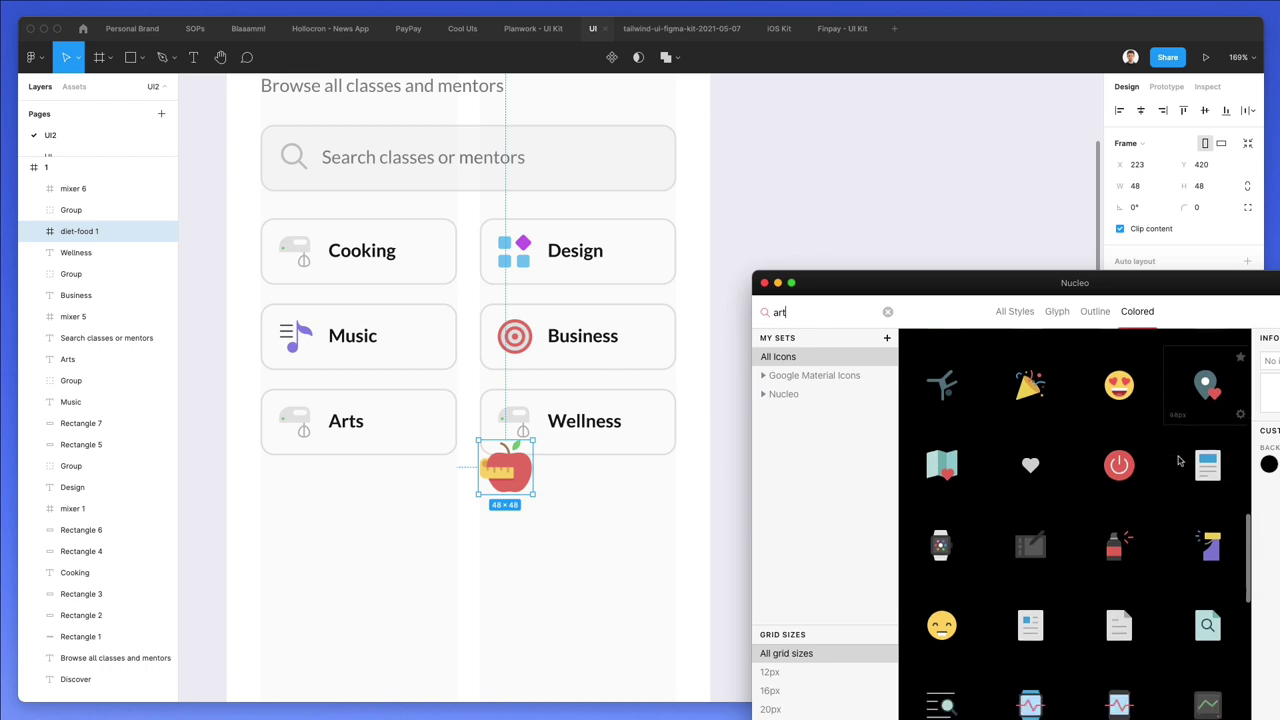
scroll(945, 480, down, 3)
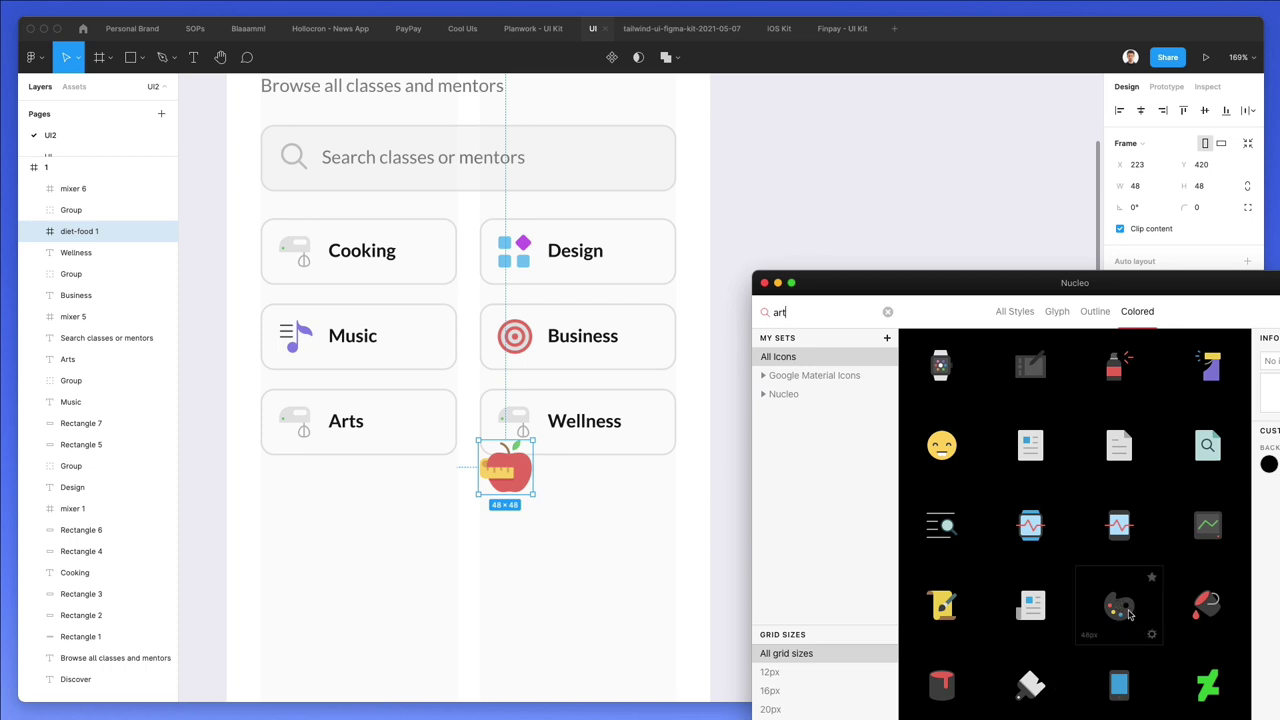
scroll(1128, 614, down, 3)
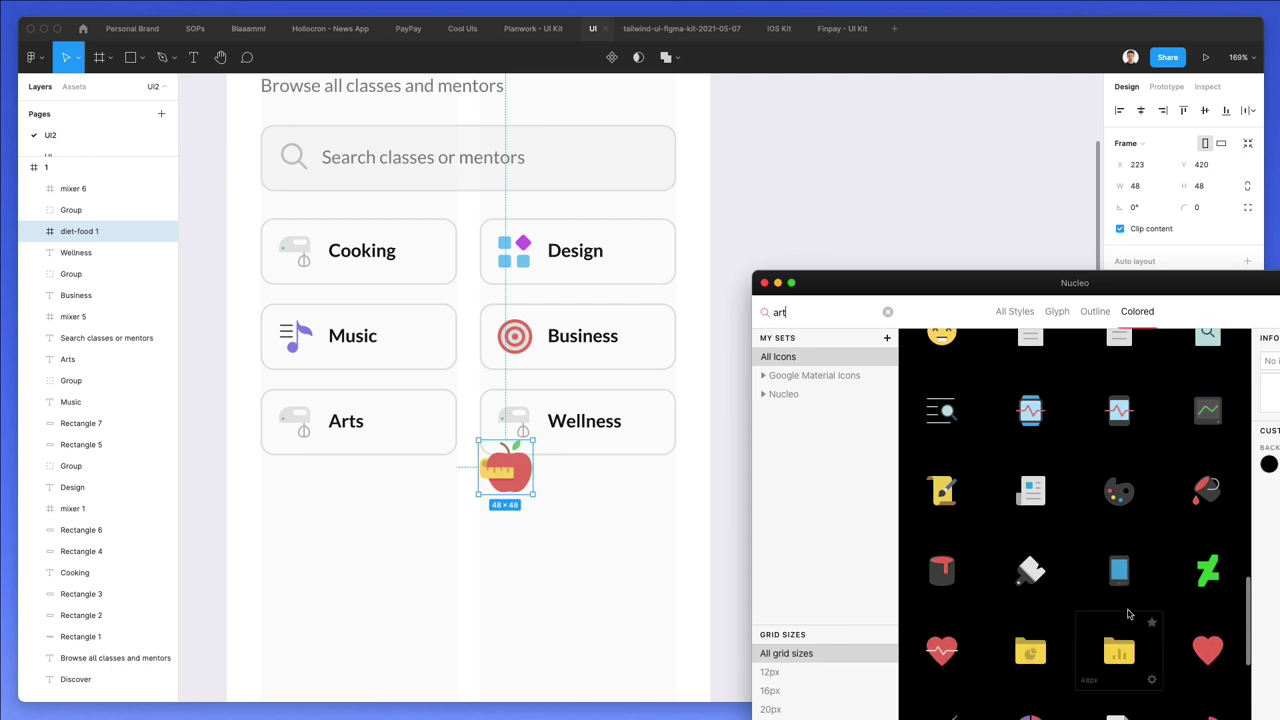
drag(1118, 492, 299, 472)
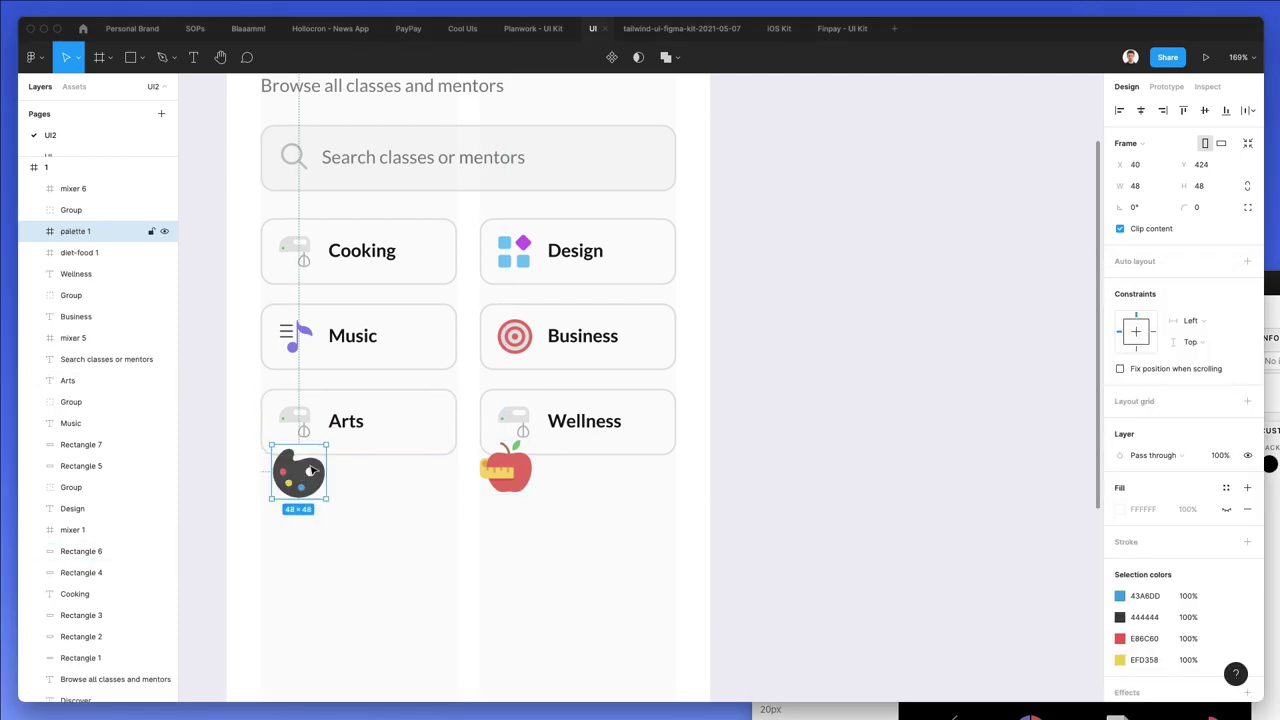
drag(329, 466, 279, 438)
scroll(289, 430, up, 5)
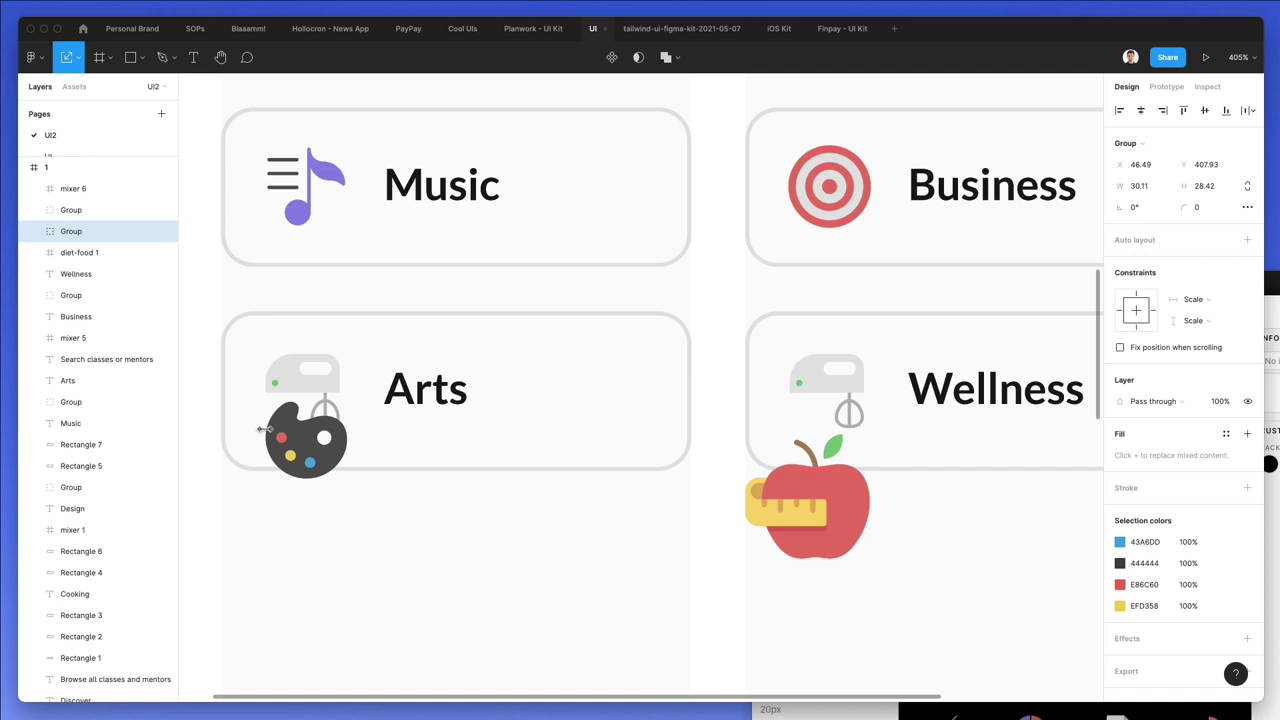
Replace the Arts card's mixer icon with the shrunk palette icon
click(291, 367)
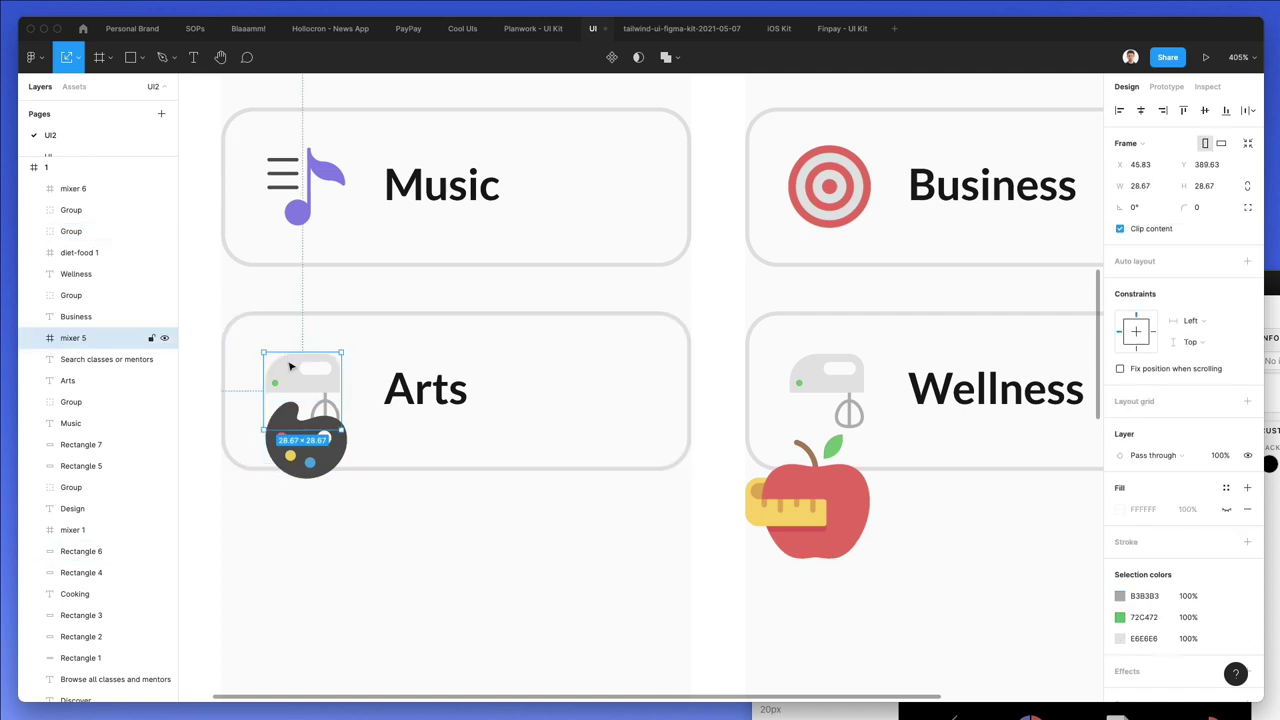
key(Delete)
click(338, 435)
drag(343, 432, 320, 394)
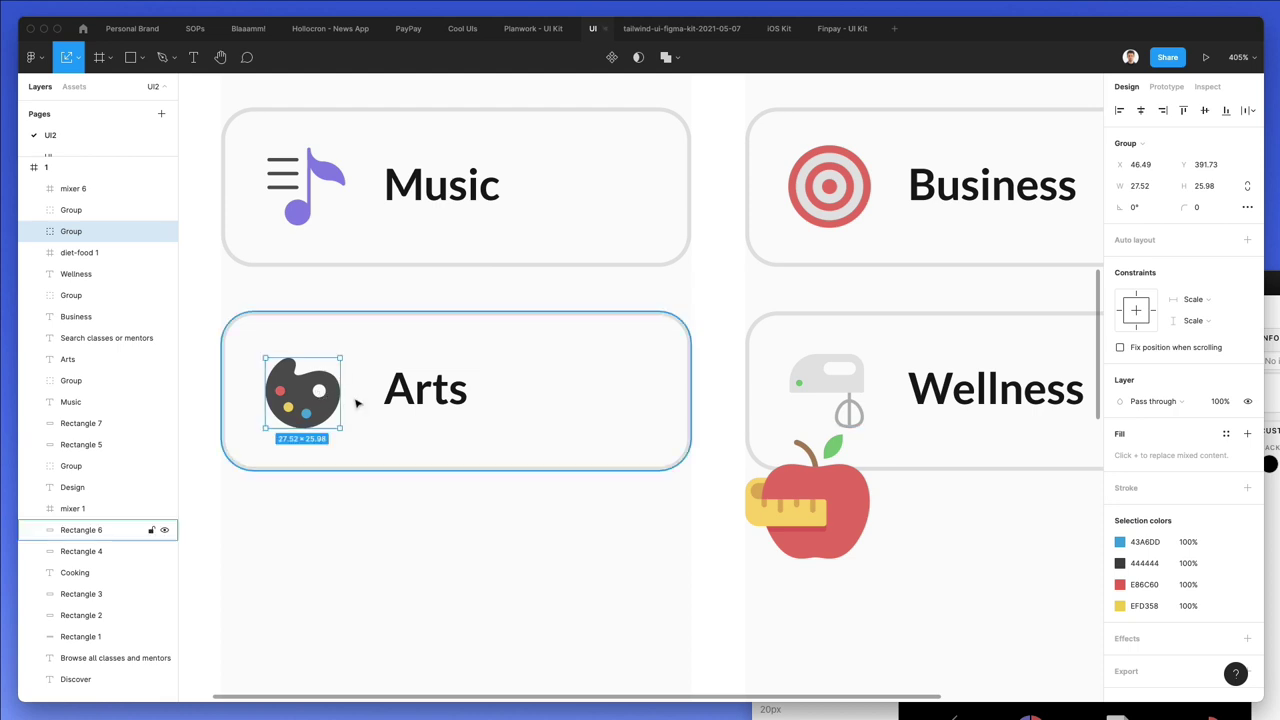
Replace the Wellness card's mixer icon with the apple icon
mouse_move(812, 502)
mouse_down()
mouse_move(808, 483)
mouse_move(790, 489)
mouse_up()
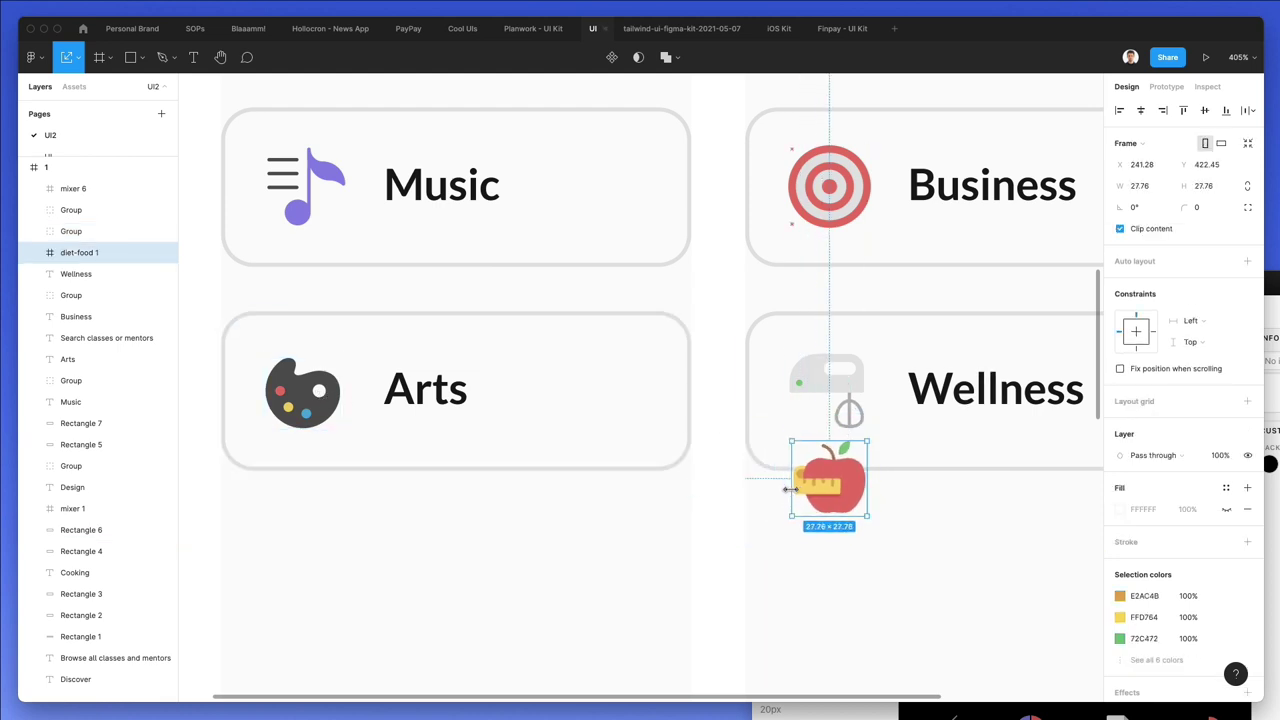
click(827, 367)
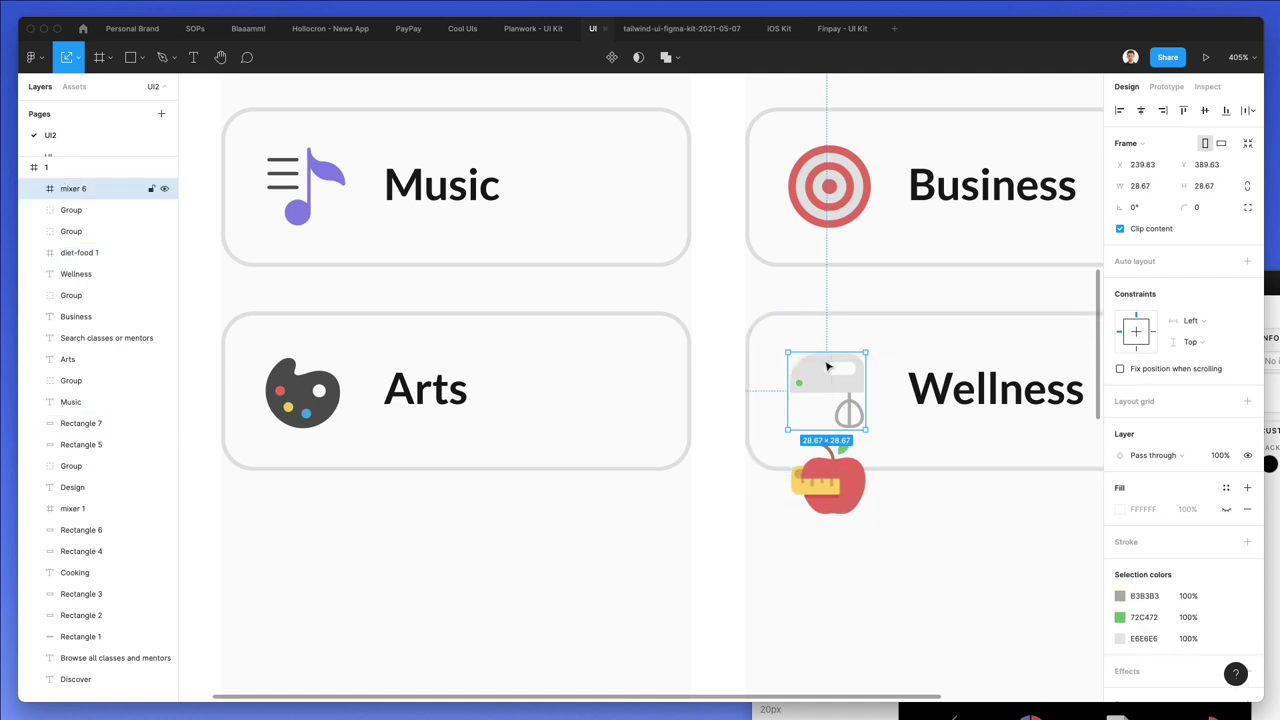
key(Delete)
drag(834, 512, 838, 419)
Recolor the palette icon's body to a light tan E5CEAB
click(600, 617)
scroll(598, 624, down, 3)
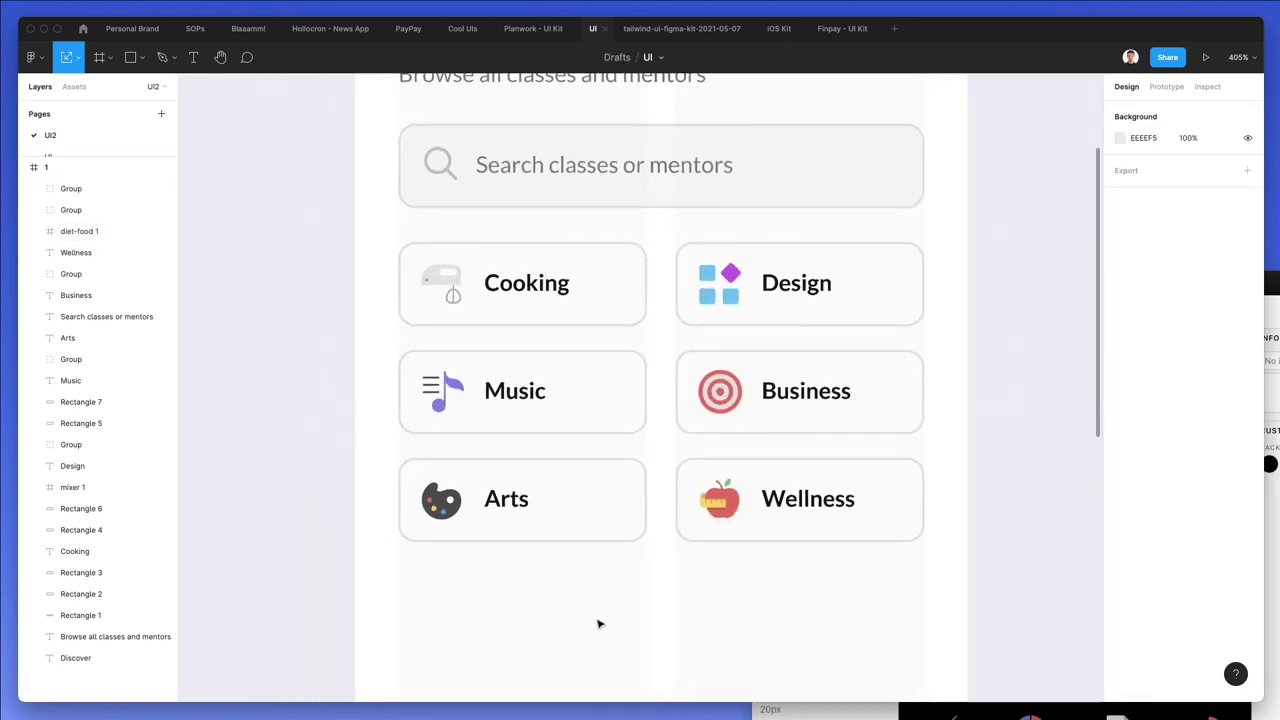
scroll(598, 624, down, 2)
super+click(452, 510)
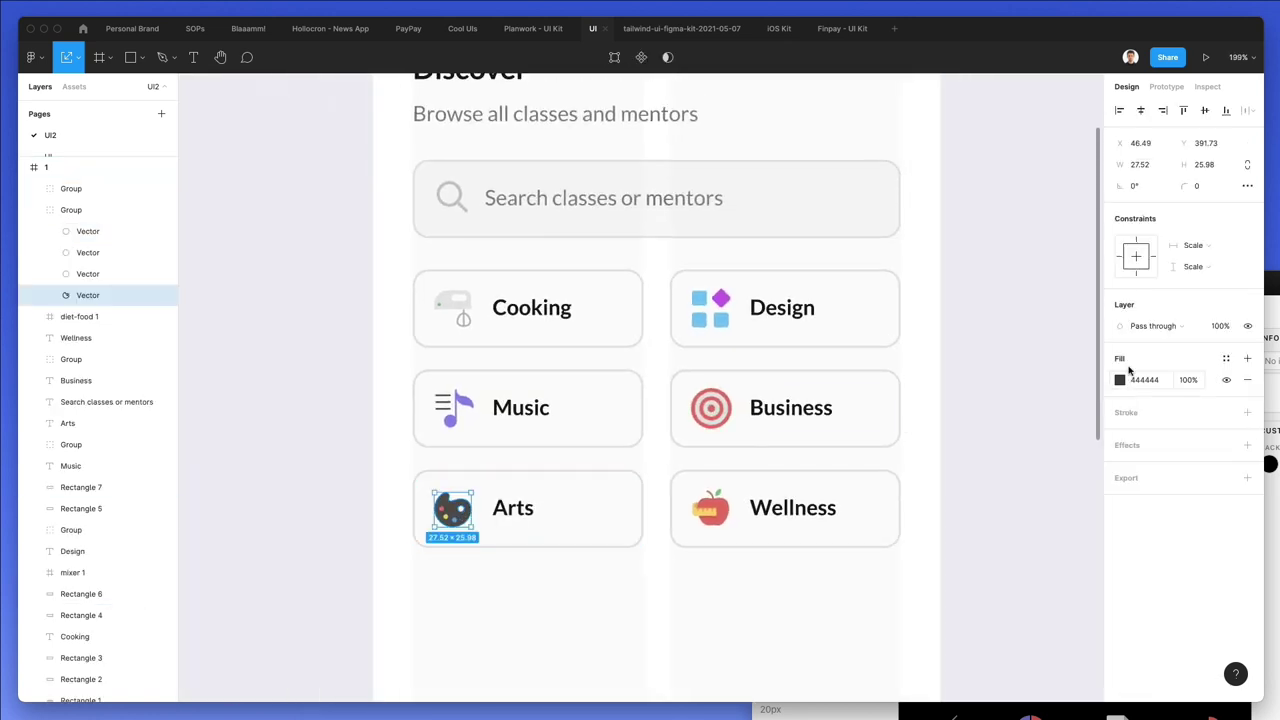
click(1119, 380)
click(997, 543)
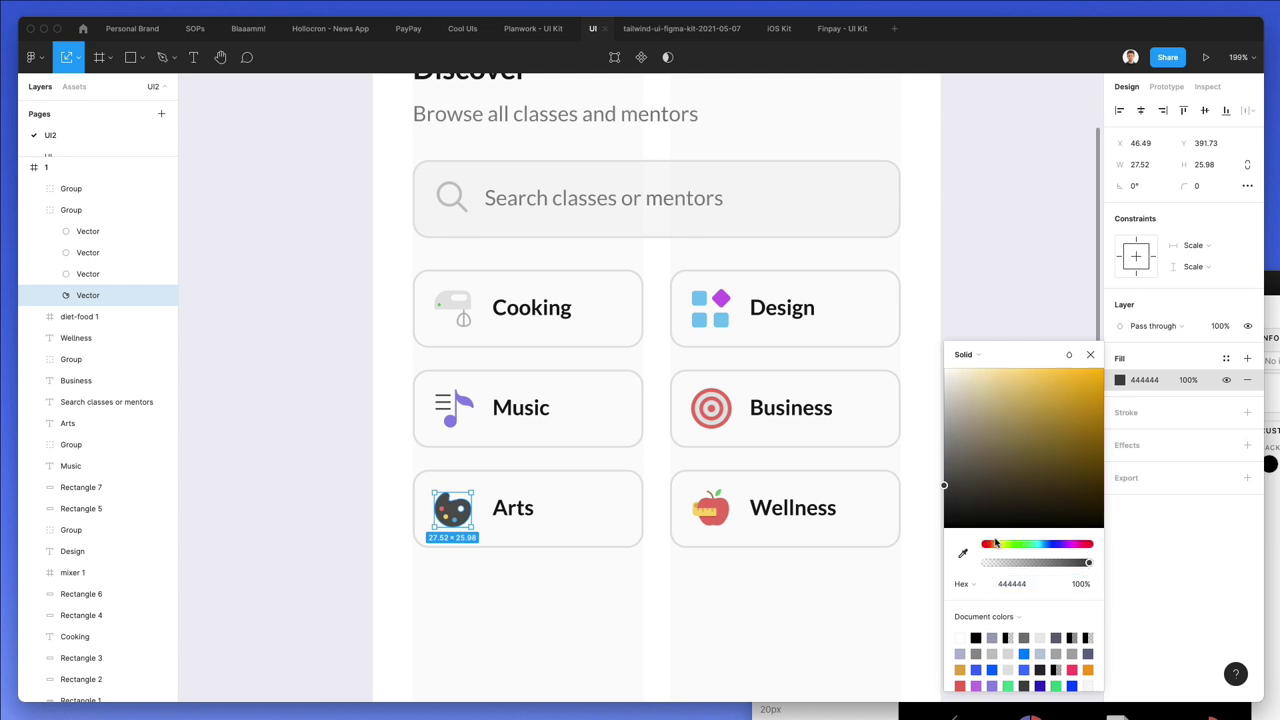
drag(1006, 423, 984, 384)
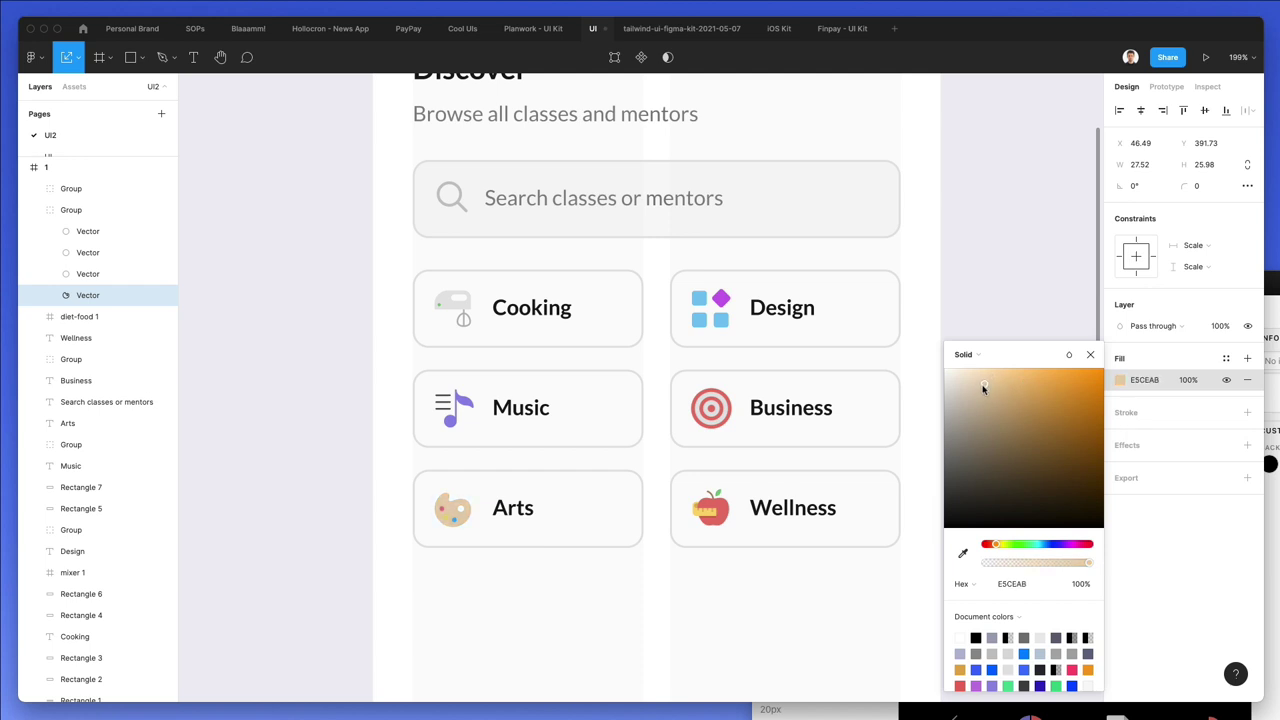
click(360, 614)
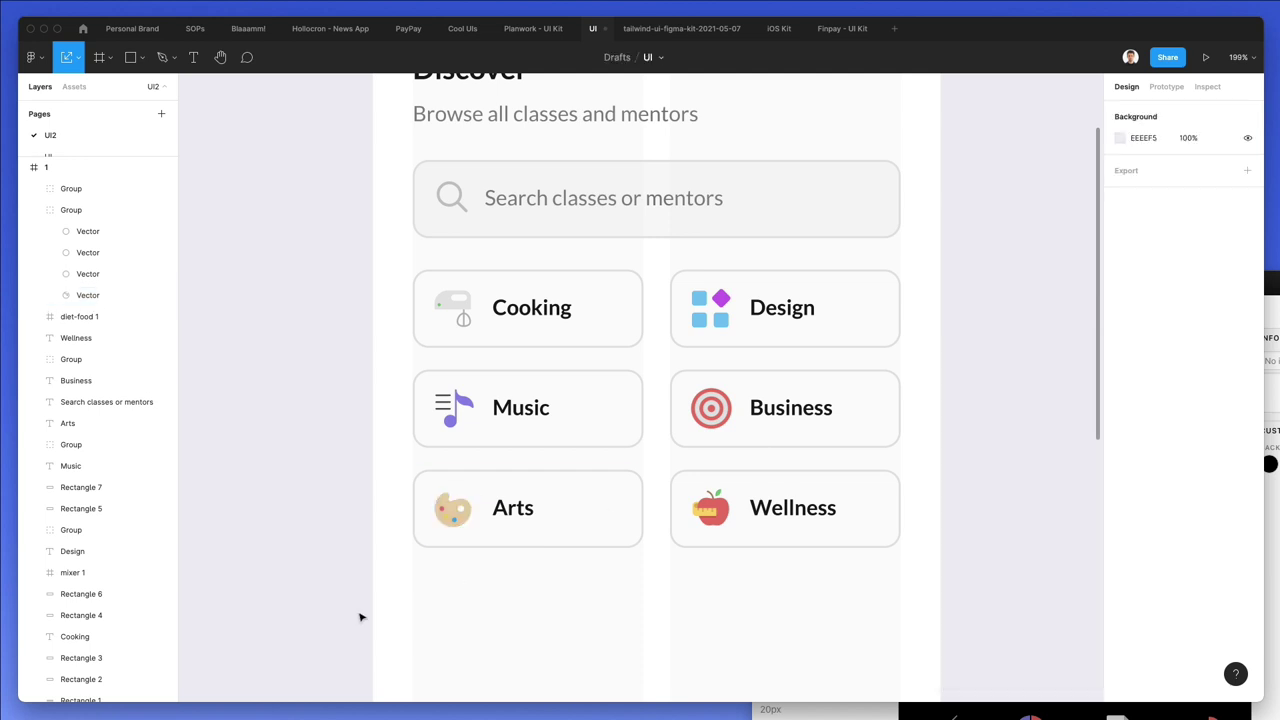
Change one palette paint dot from yellow to orange-red EF8558
click(447, 517)
click(1119, 380)
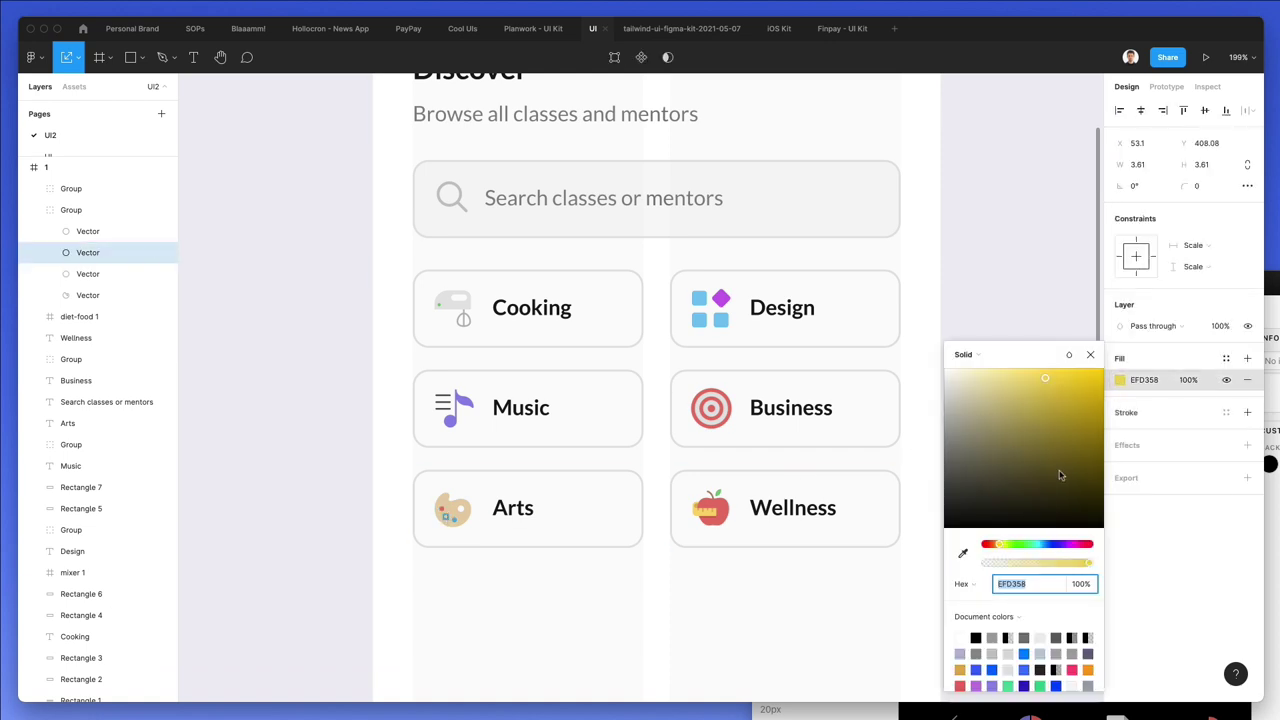
drag(993, 544, 989, 544)
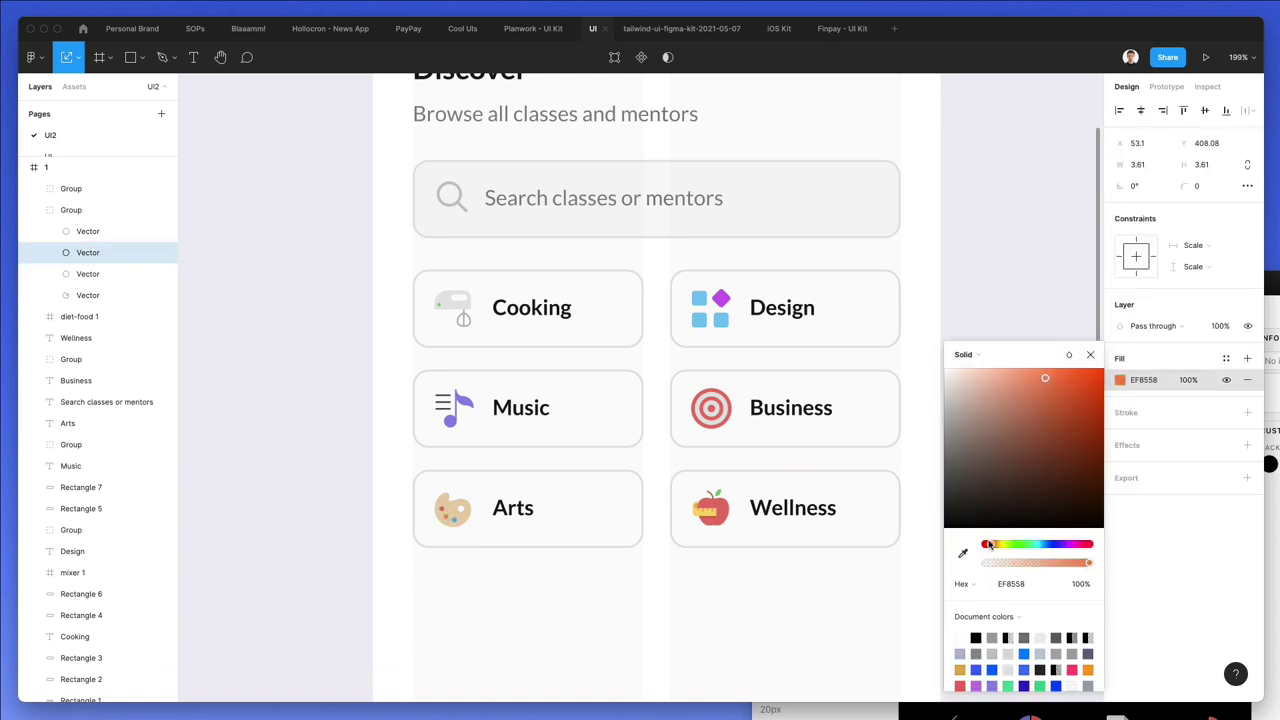
click(651, 594)
Alt-drag a copy of the Discover heading and subtitle below the category cards
scroll(658, 595, down, 2)
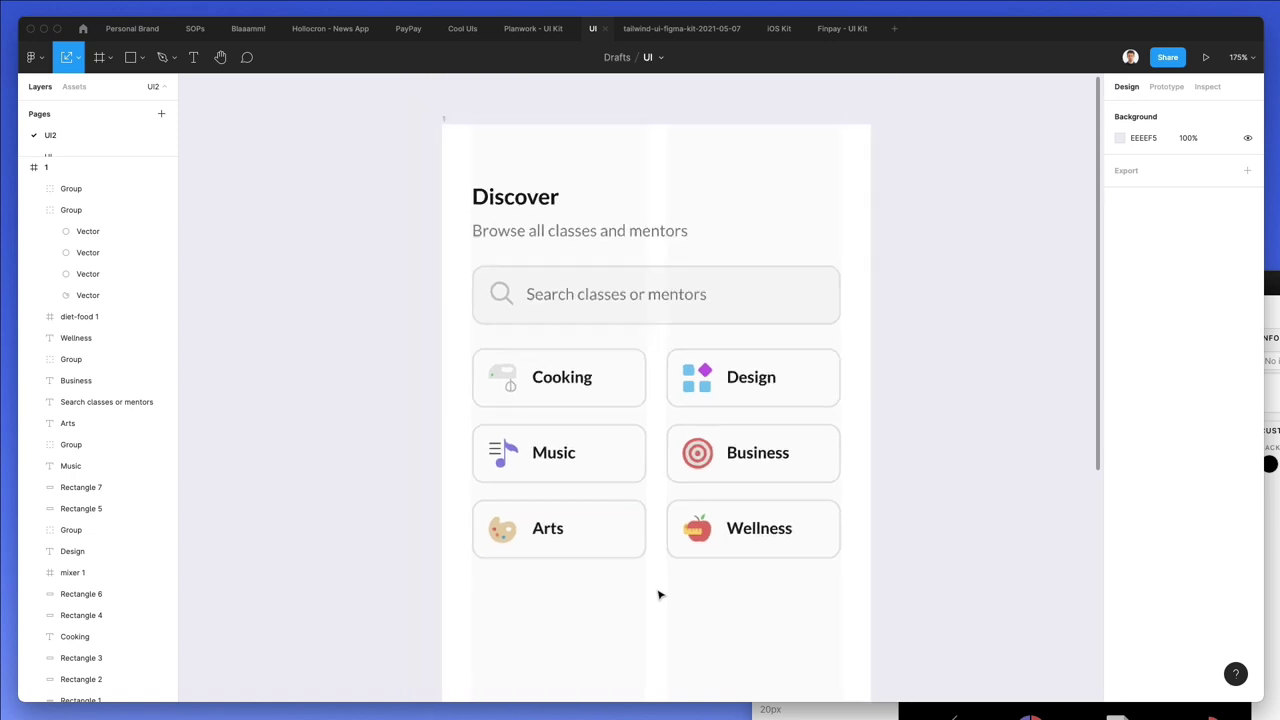
scroll(658, 595, down, 3)
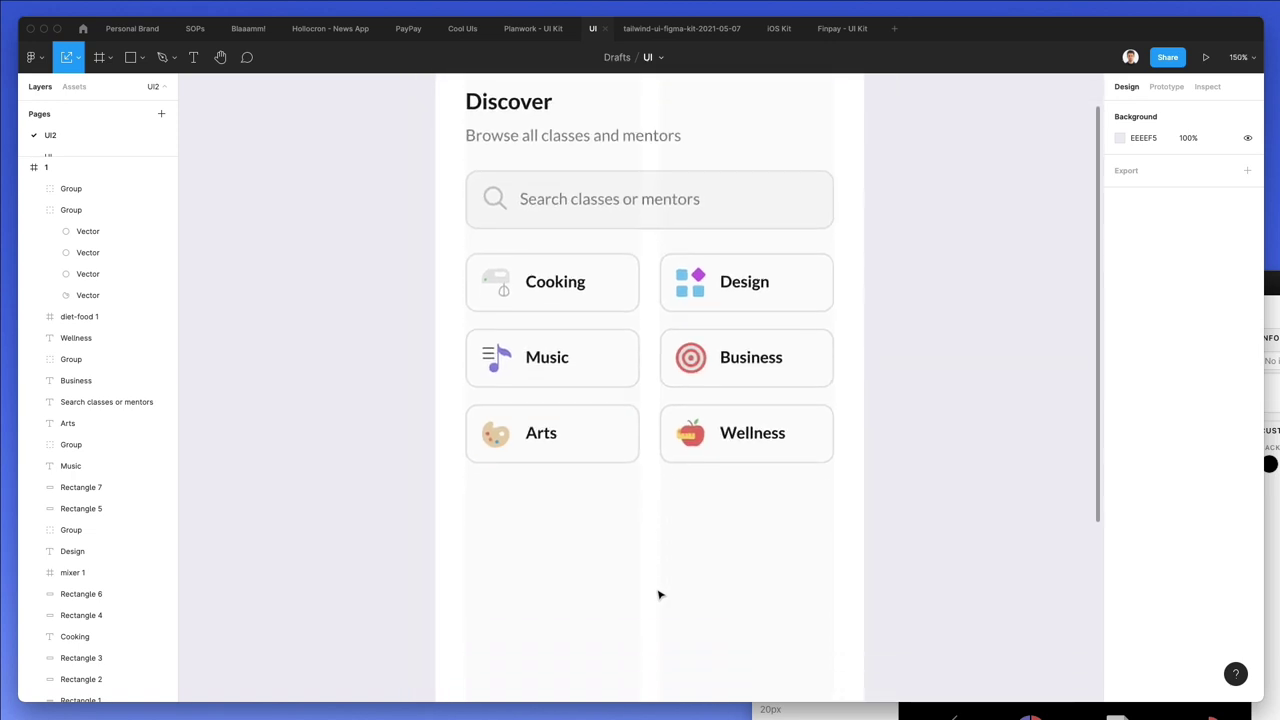
scroll(658, 595, down, 1)
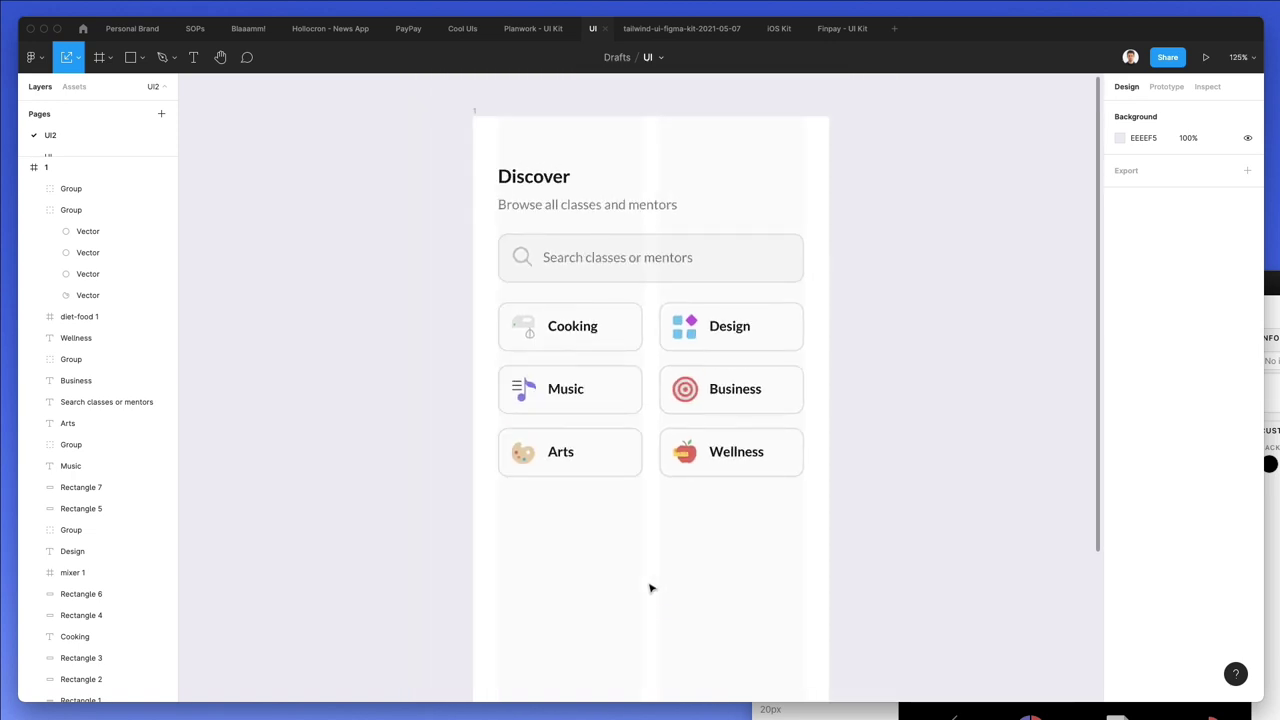
click(546, 201)
shift+click(543, 177)
drag(543, 177, 550, 525)
key(Escape)
Set the copied heading to font size 19 and both subtitles to size 15
click(558, 524)
click(1208, 423)
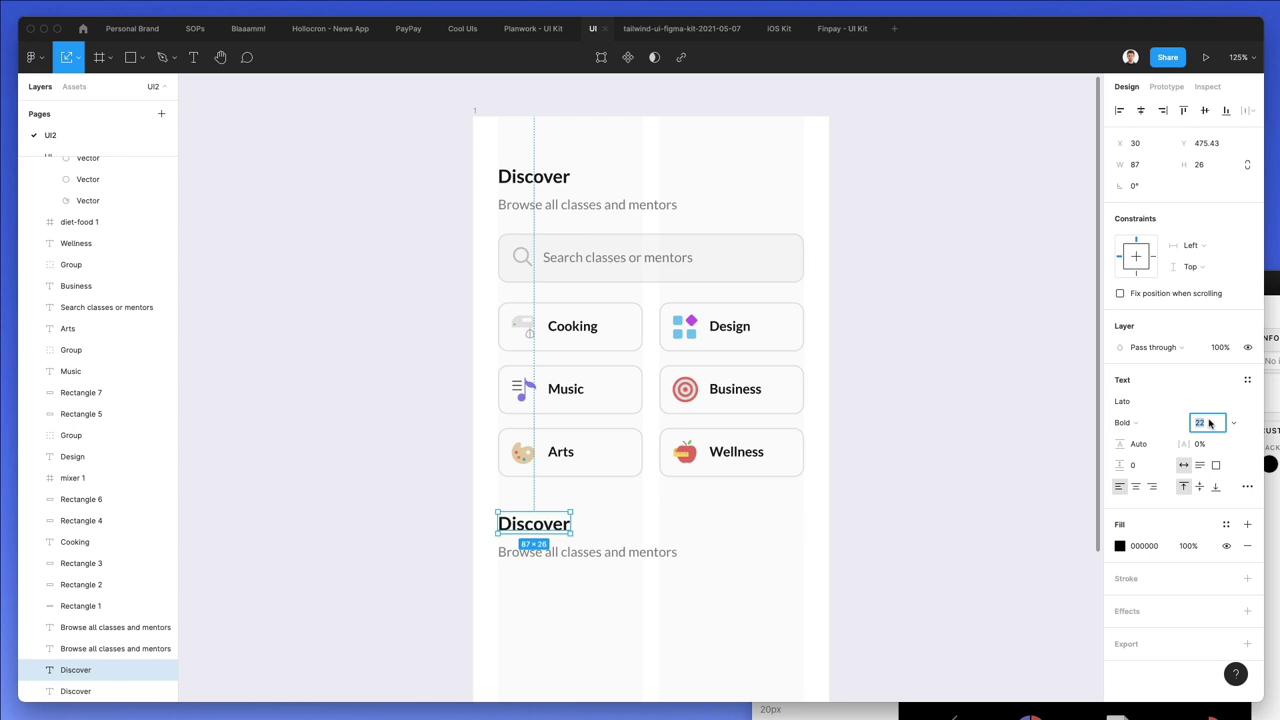
text(19)
key(Return)
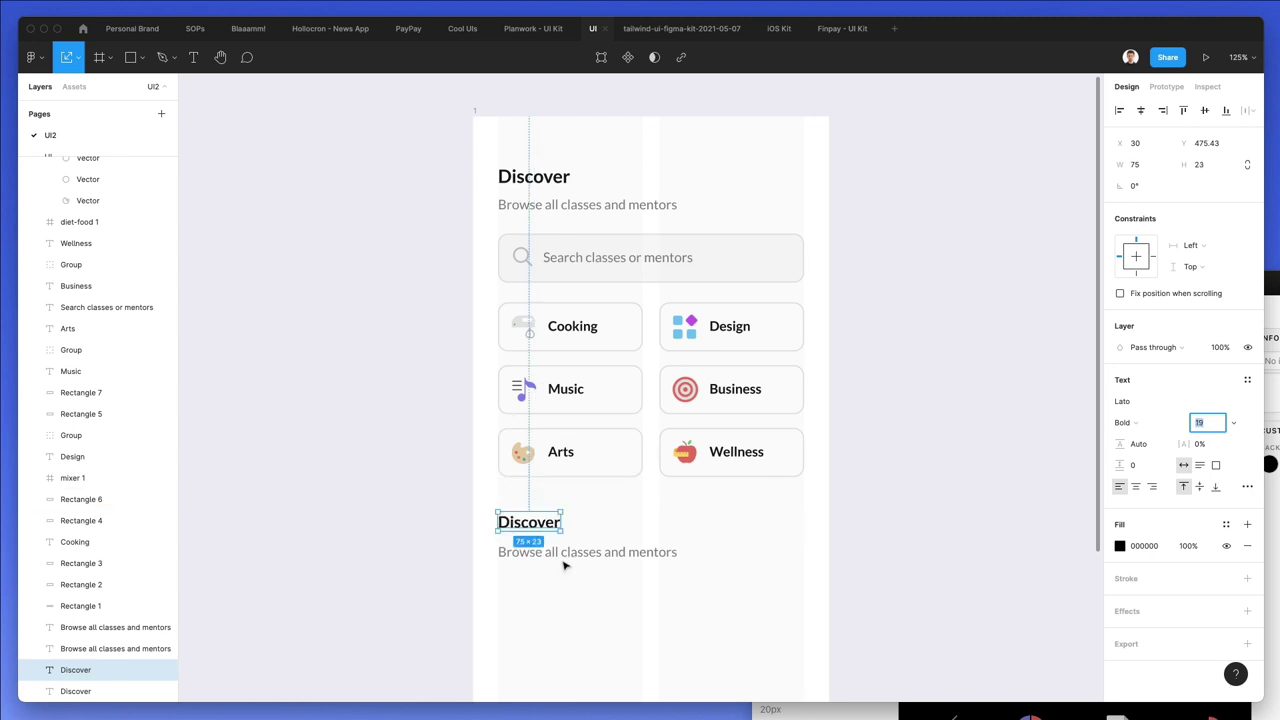
click(560, 553)
shift+click(555, 202)
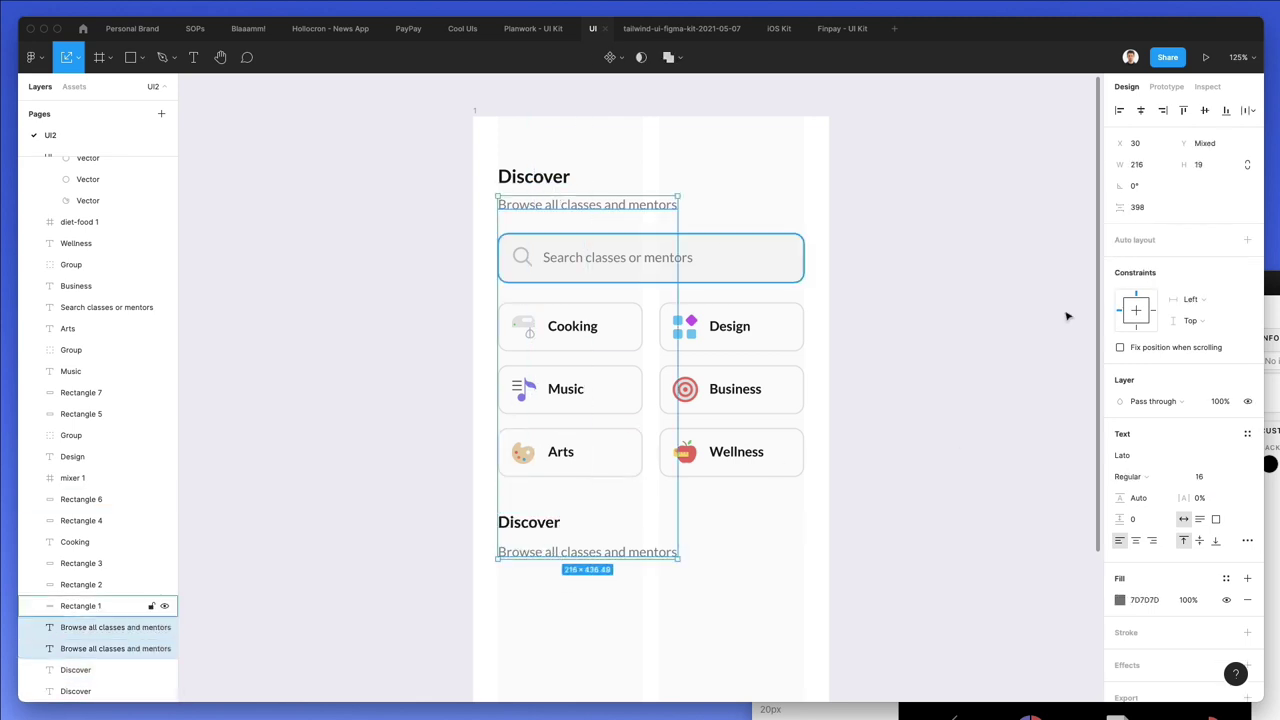
click(1206, 476)
text(15)
key(Return)
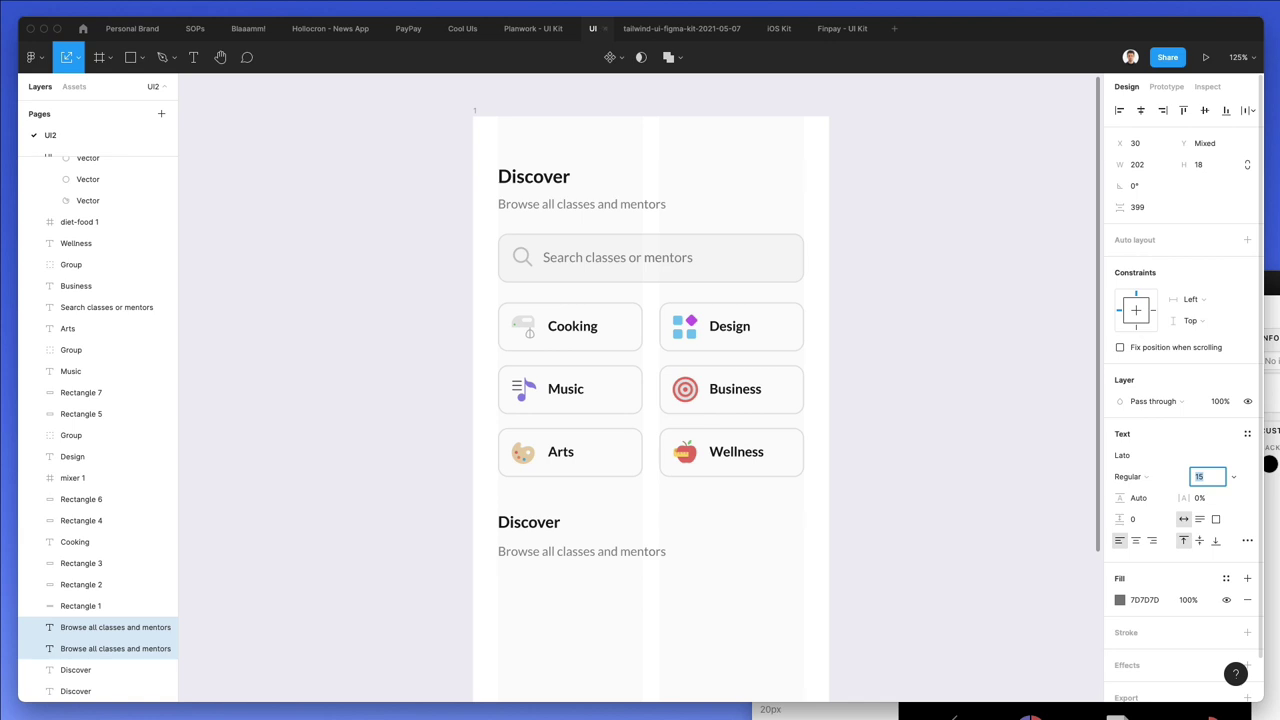
key(Down)
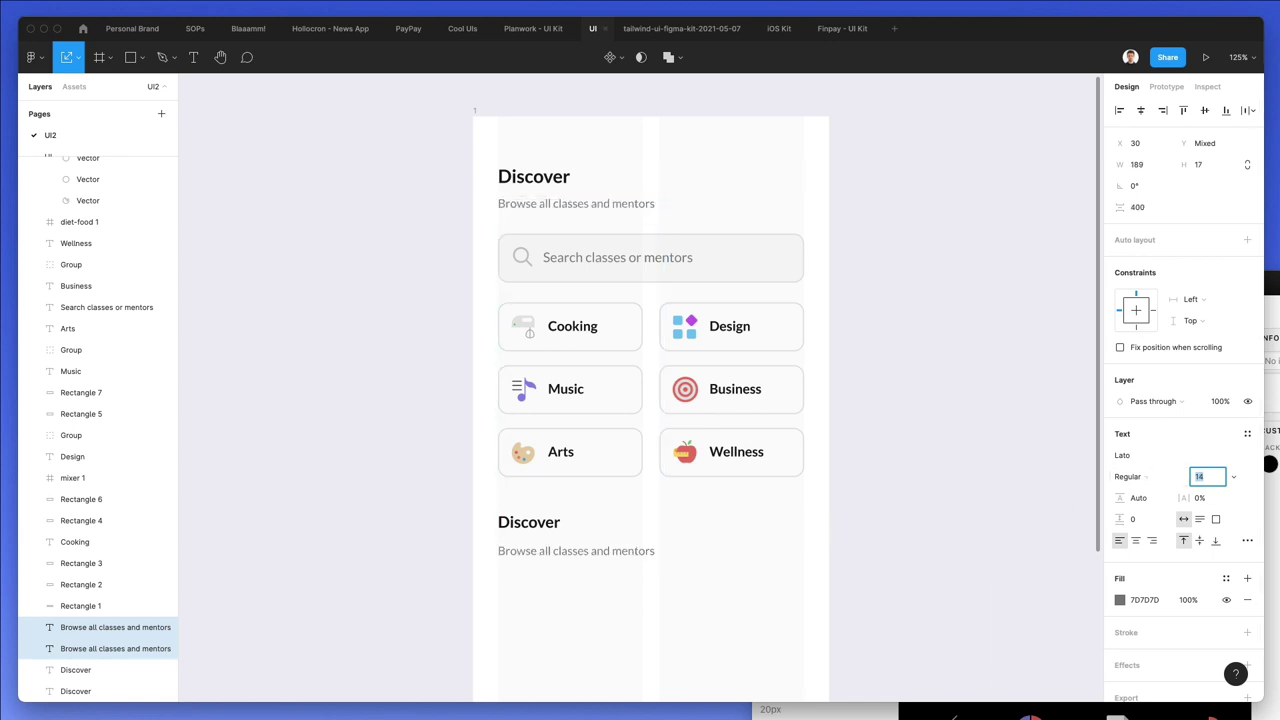
key(Up)
Retype the copied heading as 'Popular Members' and nudge the heading pair up slightly
double_click(508, 522)
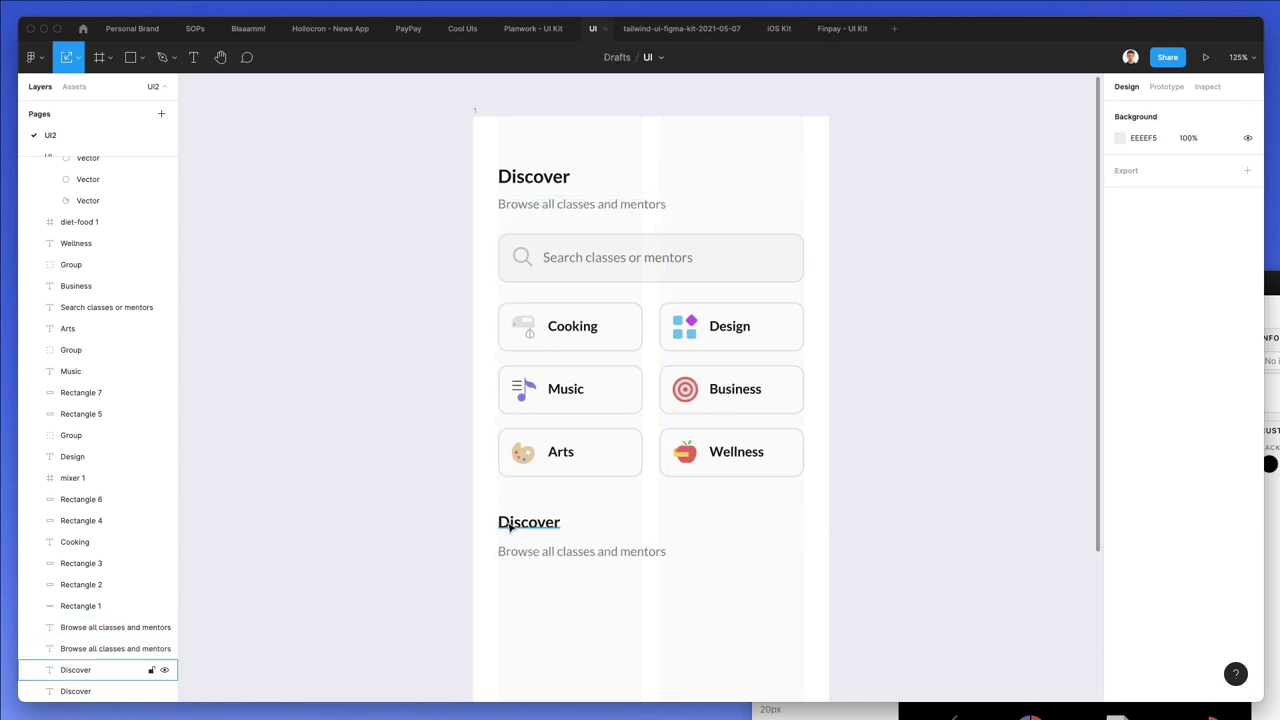
text(P)
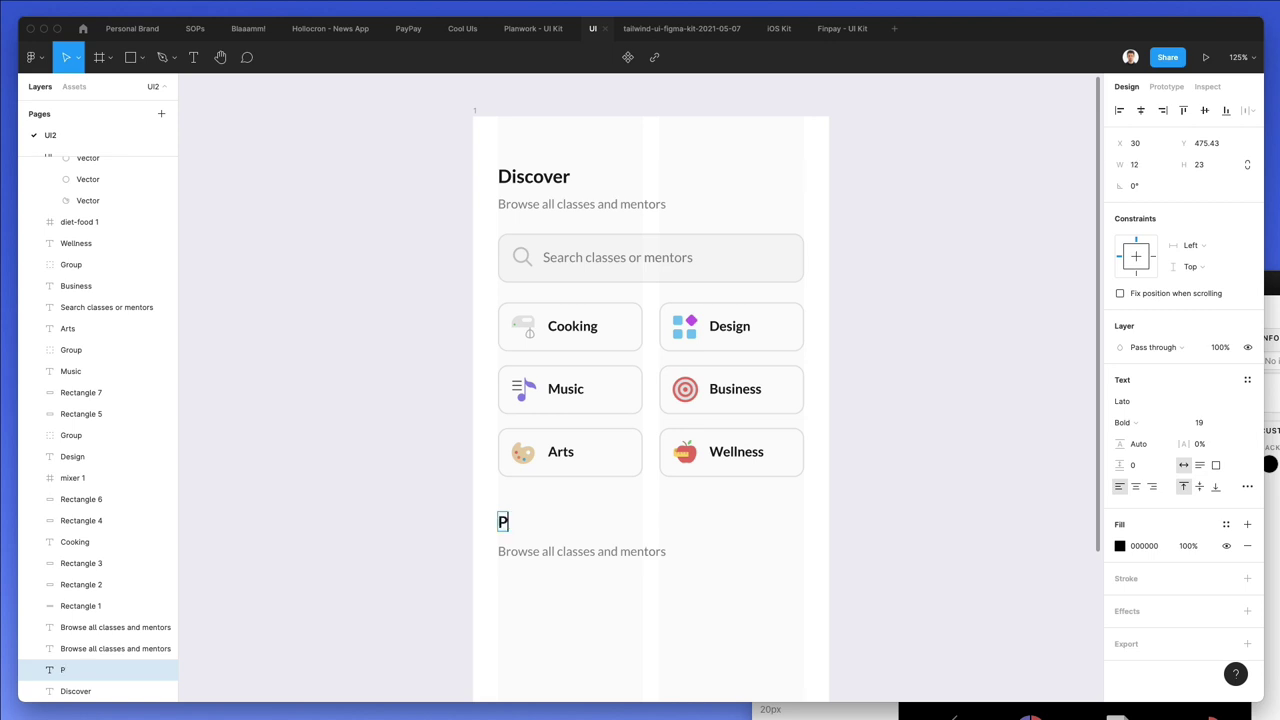
text(opular Memb)
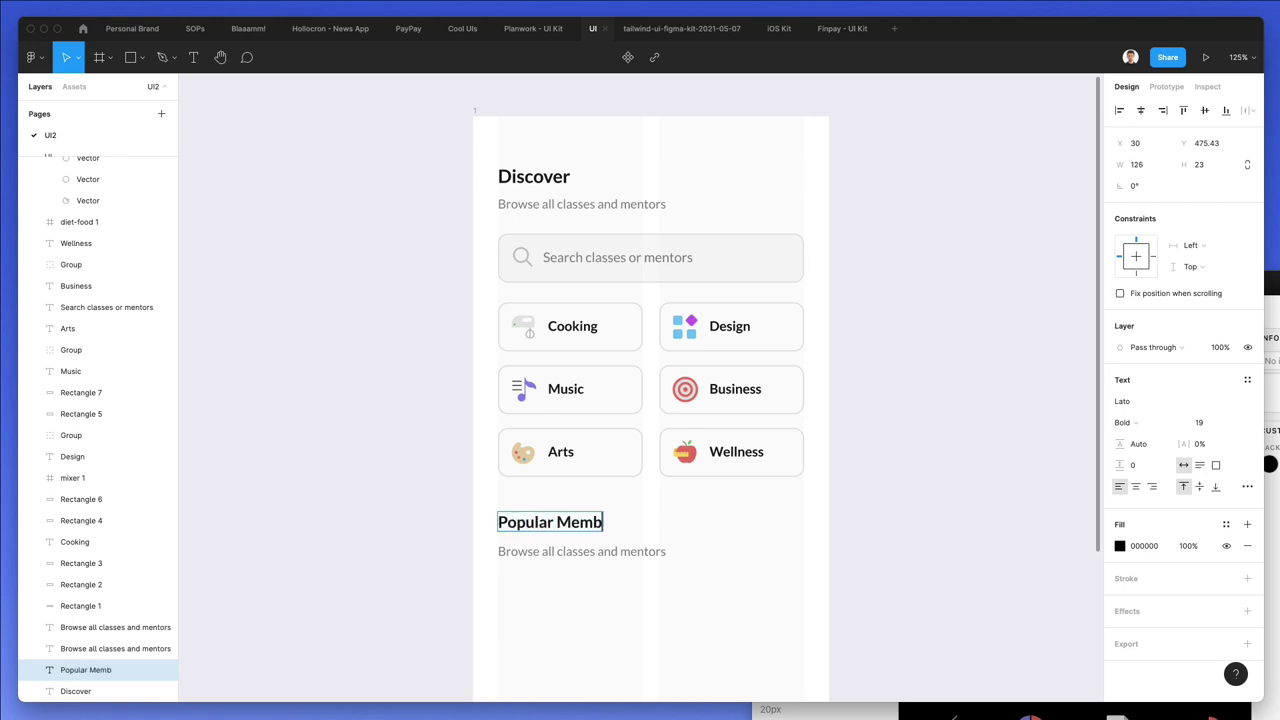
text(ers)
key(Escape)
drag(705, 508, 563, 554)
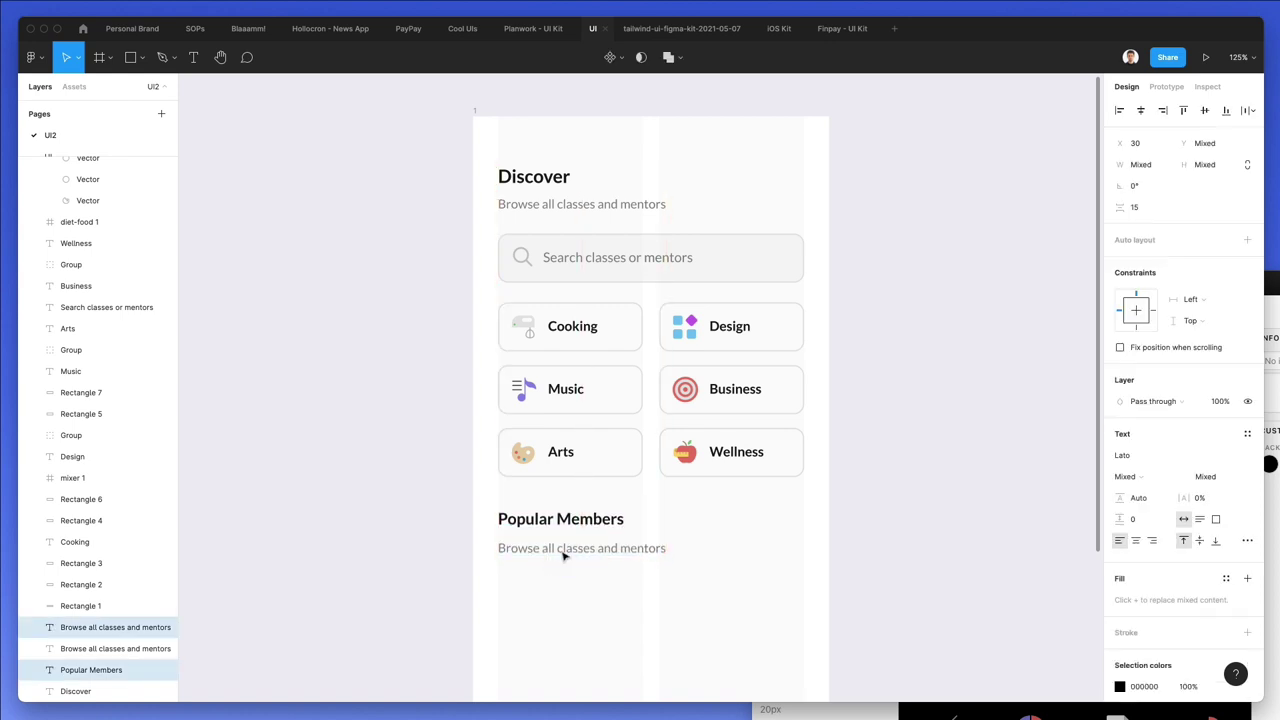
click(684, 514)
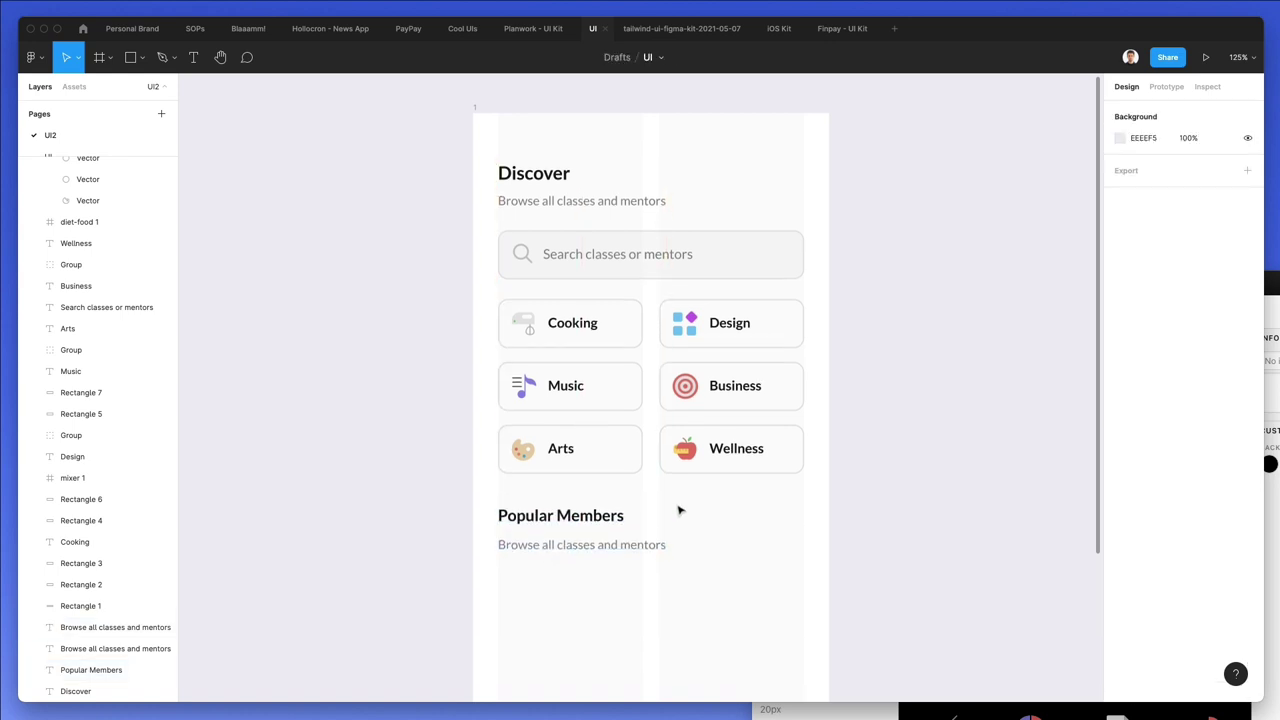
Alt-drag another copy of the Popular Members heading and subtitle further down
scroll(673, 511, down, 2)
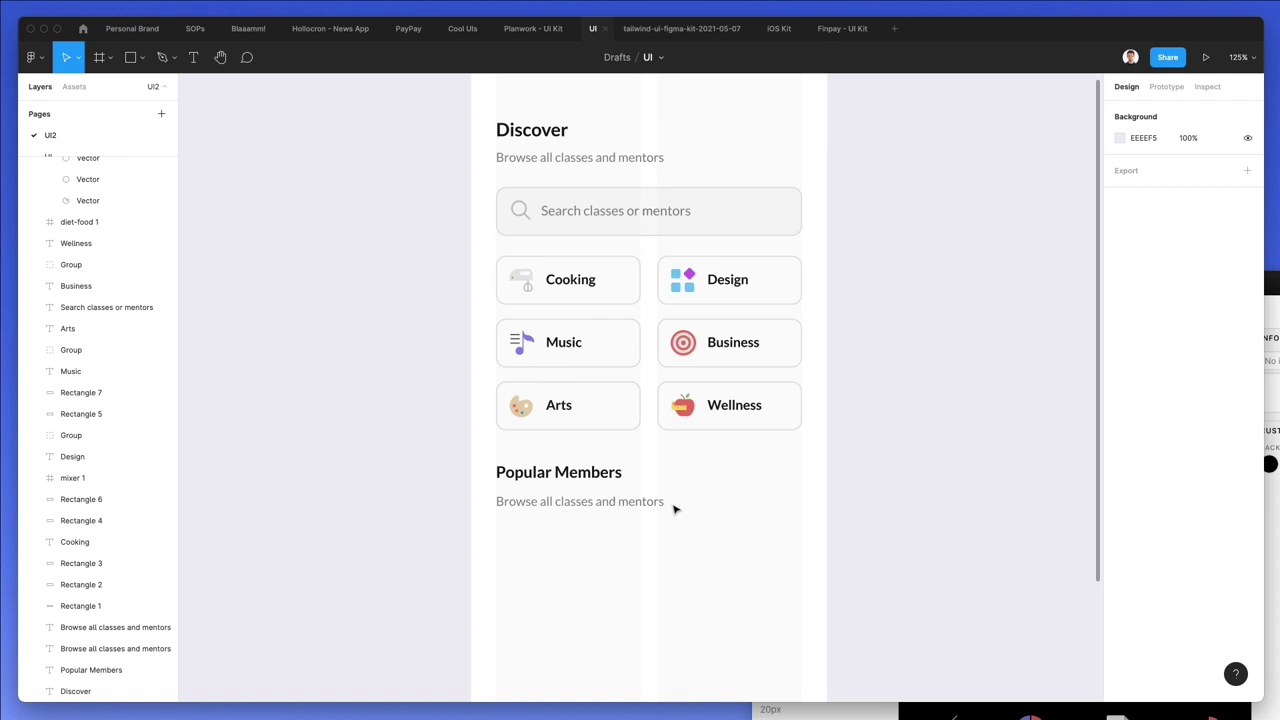
scroll(675, 507, down, 2)
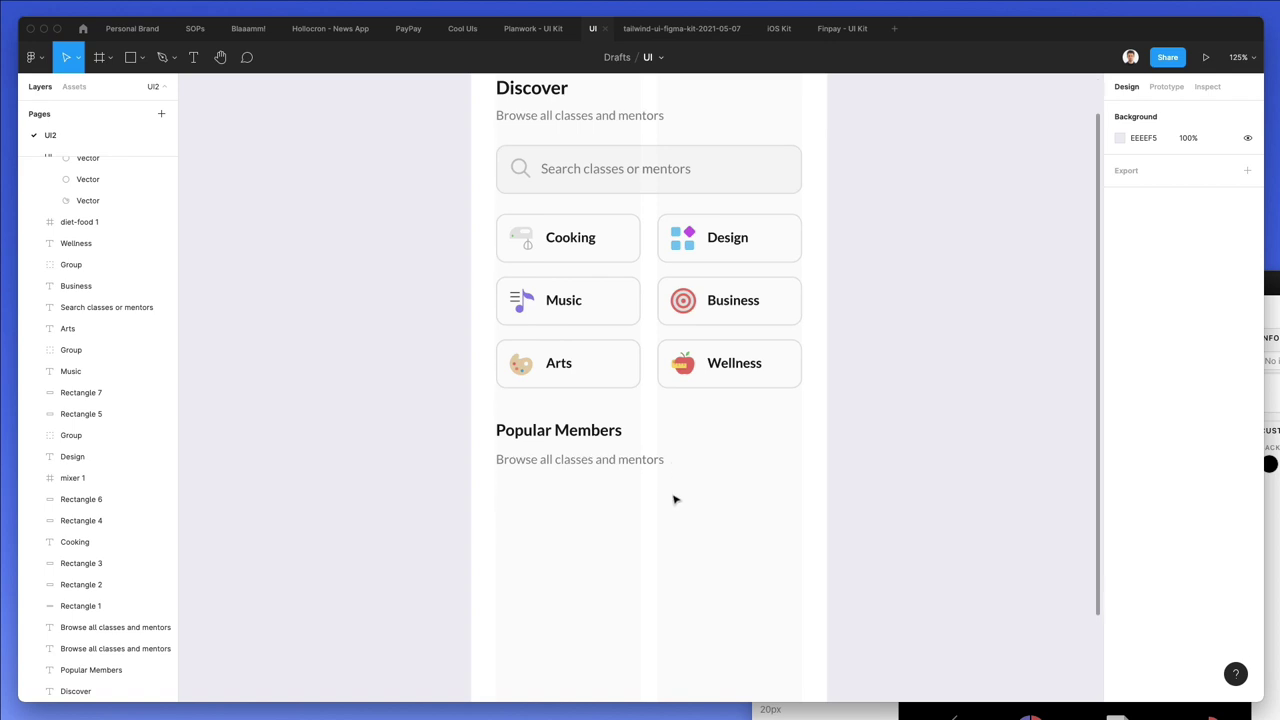
drag(709, 425, 507, 501)
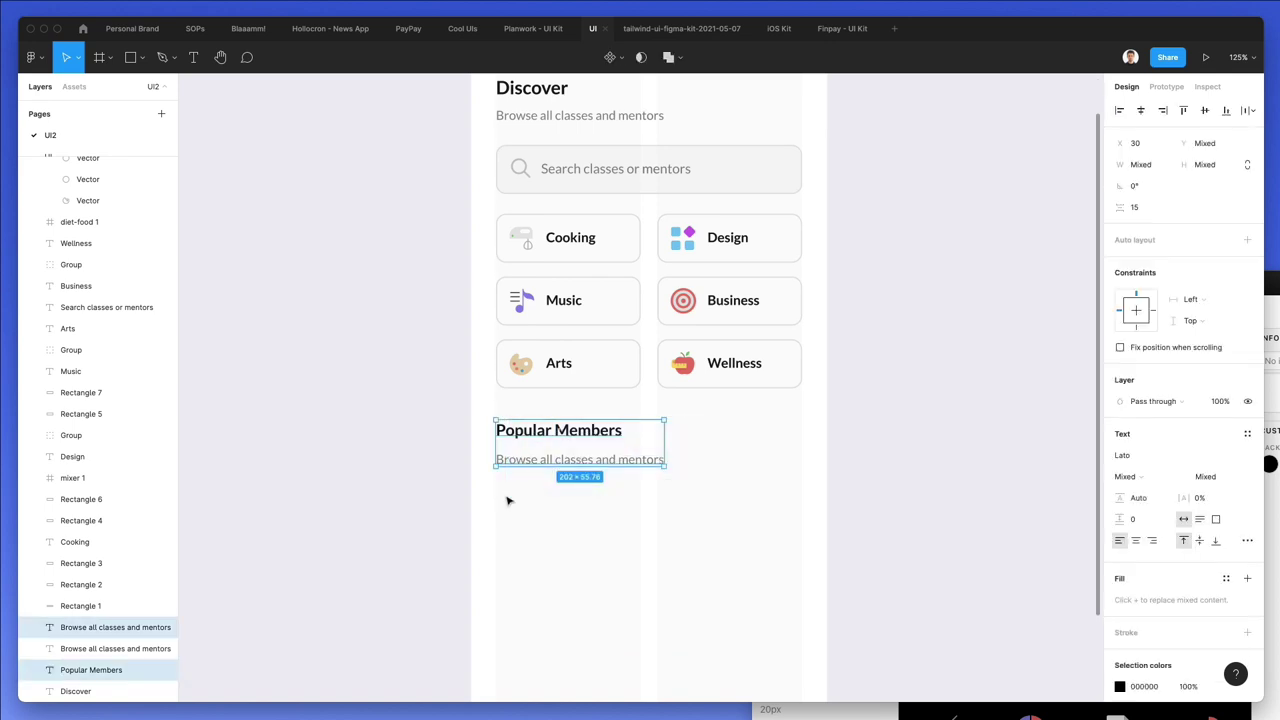
scroll(748, 441, down, 8)
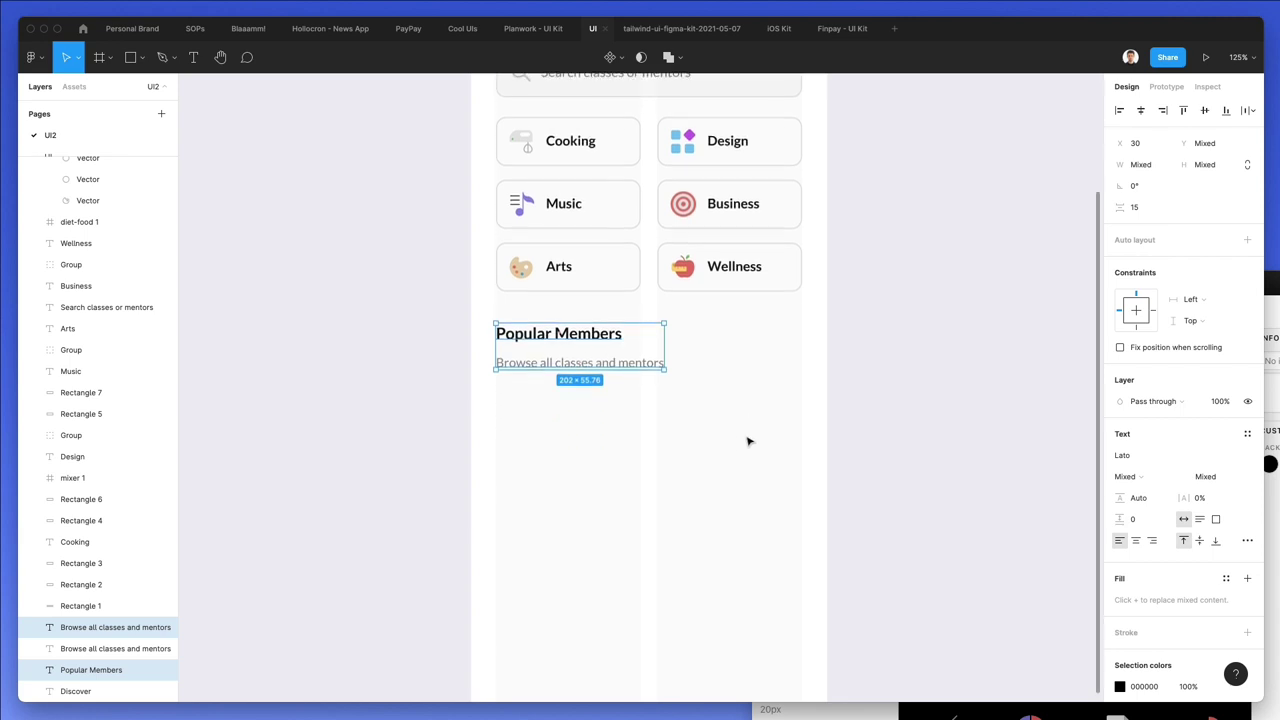
click(740, 288)
scroll(748, 270, up, 8)
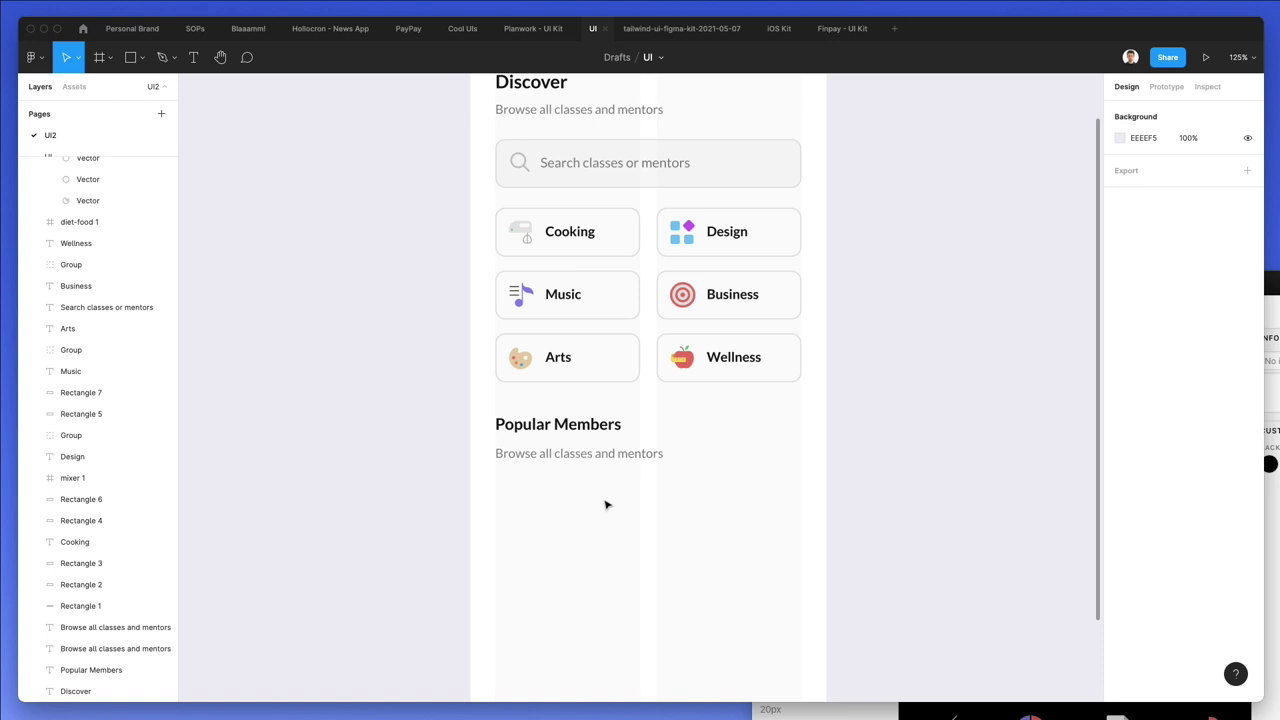
drag(630, 399, 545, 658)
scroll(614, 527, down, 2)
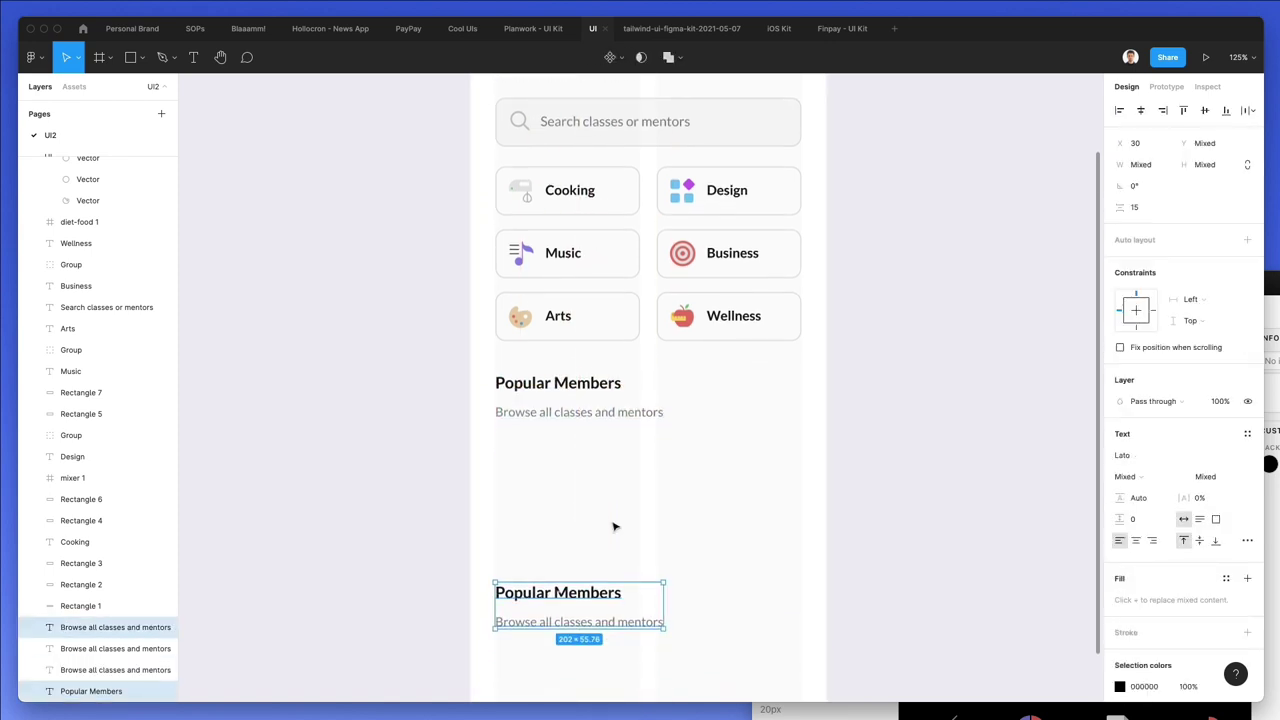
scroll(614, 527, down, 3)
Set the copied Popular Members heading to font size 14
click(577, 511)
double_click(589, 525)
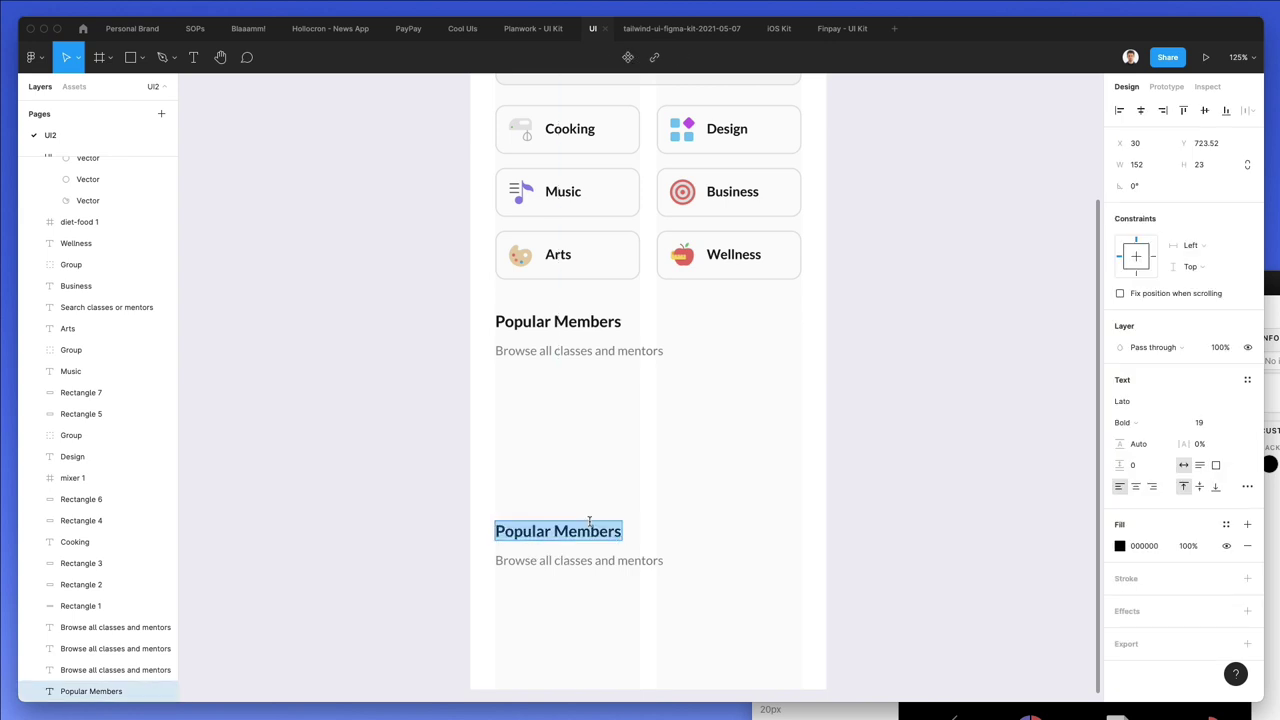
key(Escape)
click(1201, 418)
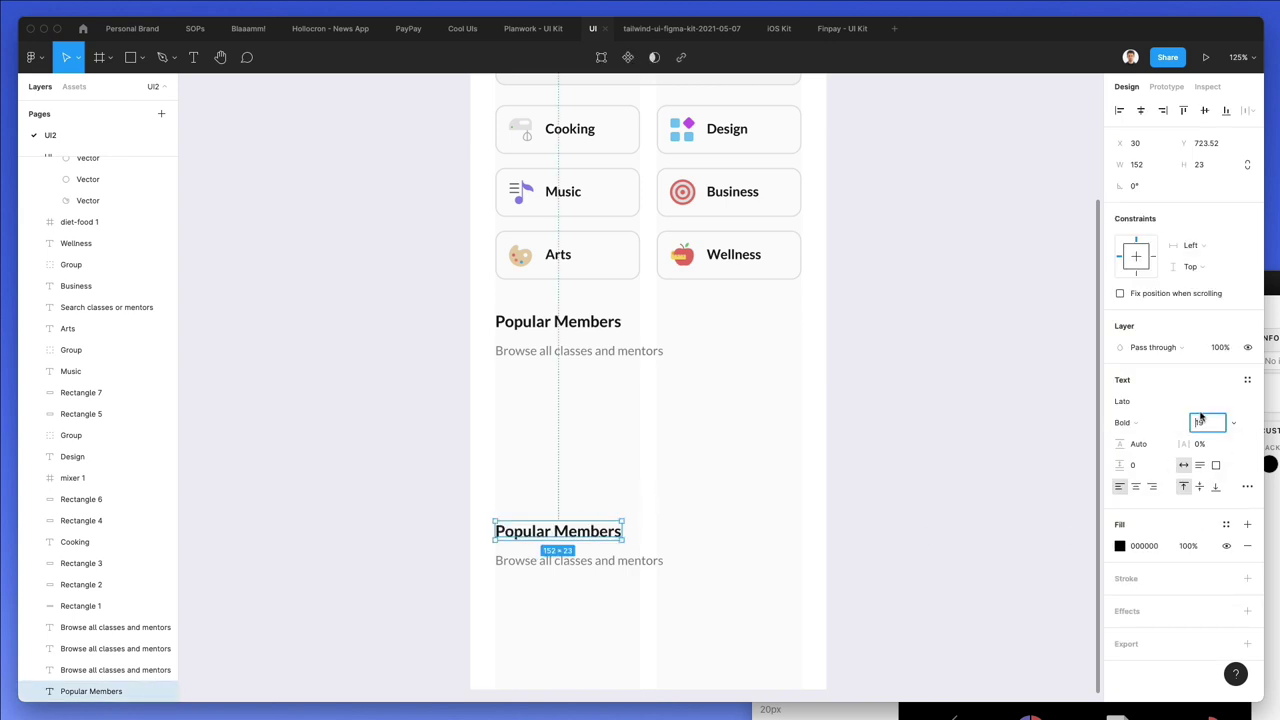
text(14)
key(Return)
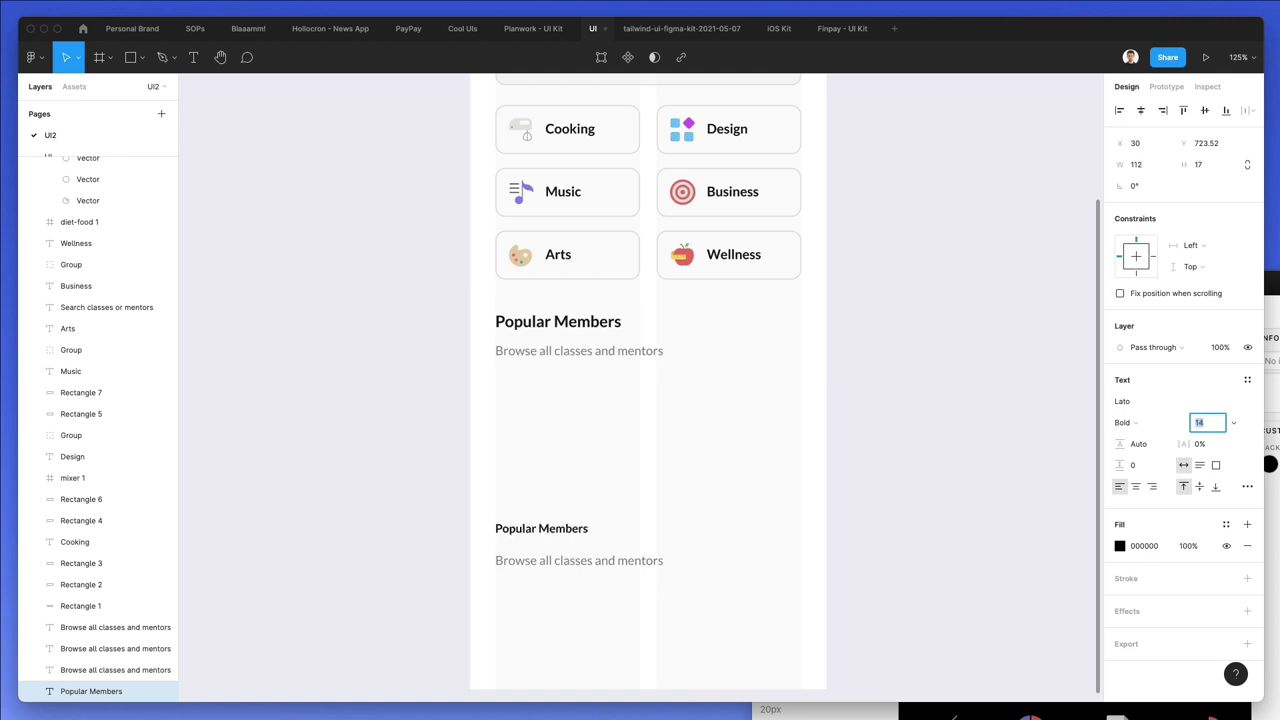
Shorten the copied subtitle to 'Browse all classes' and draw a grey placeholder rectangle above it
click(526, 556)
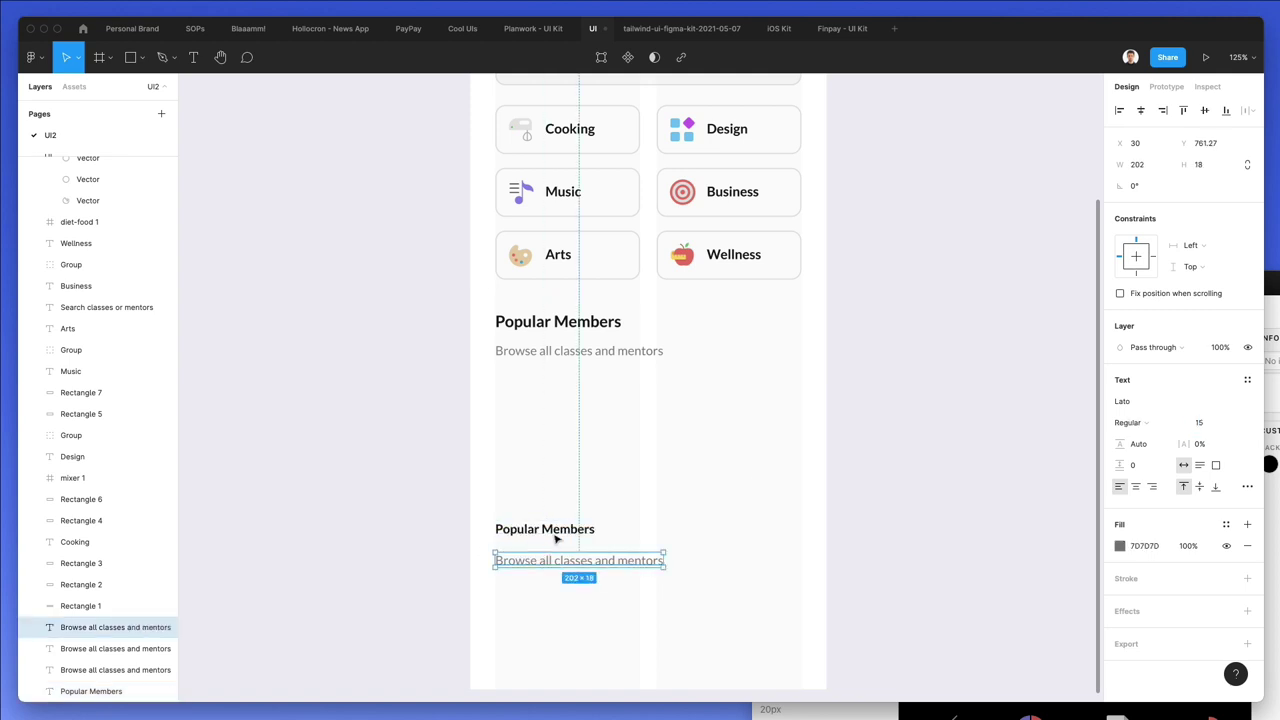
double_click(622, 560)
drag(603, 560, 711, 560)
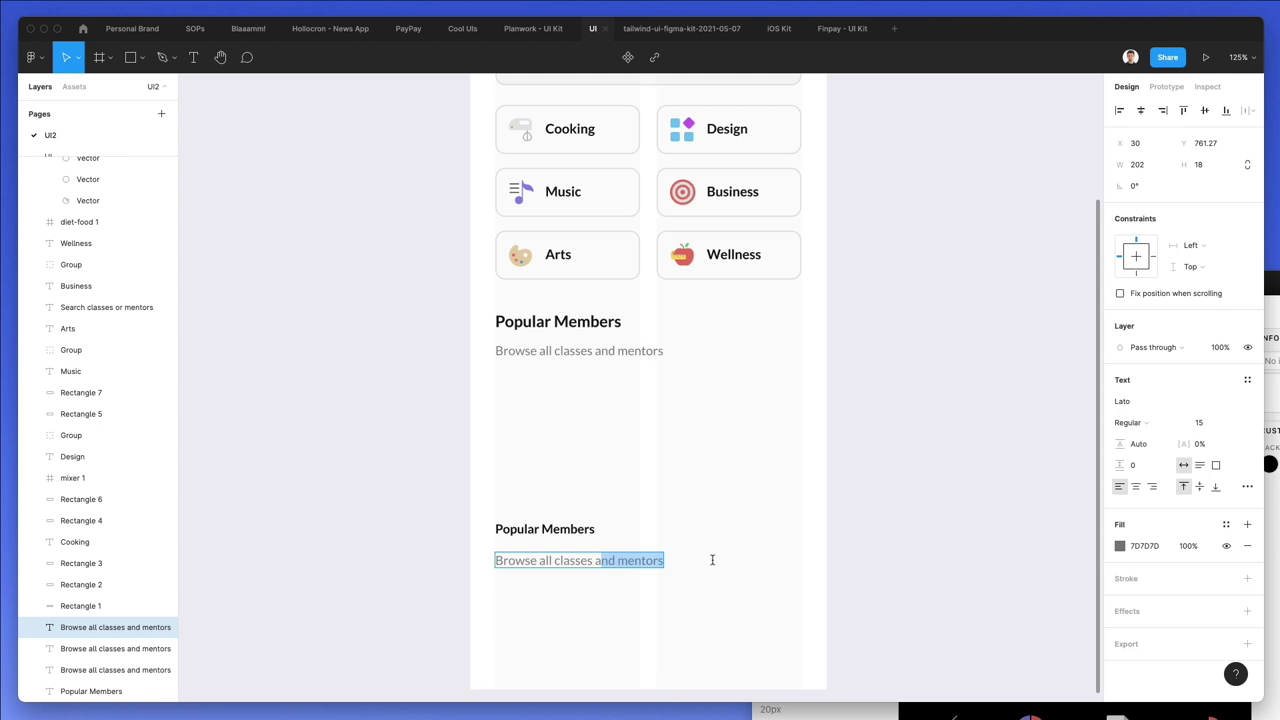
key(BackSpace)
key(Escape)
drag(594, 510, 545, 582)
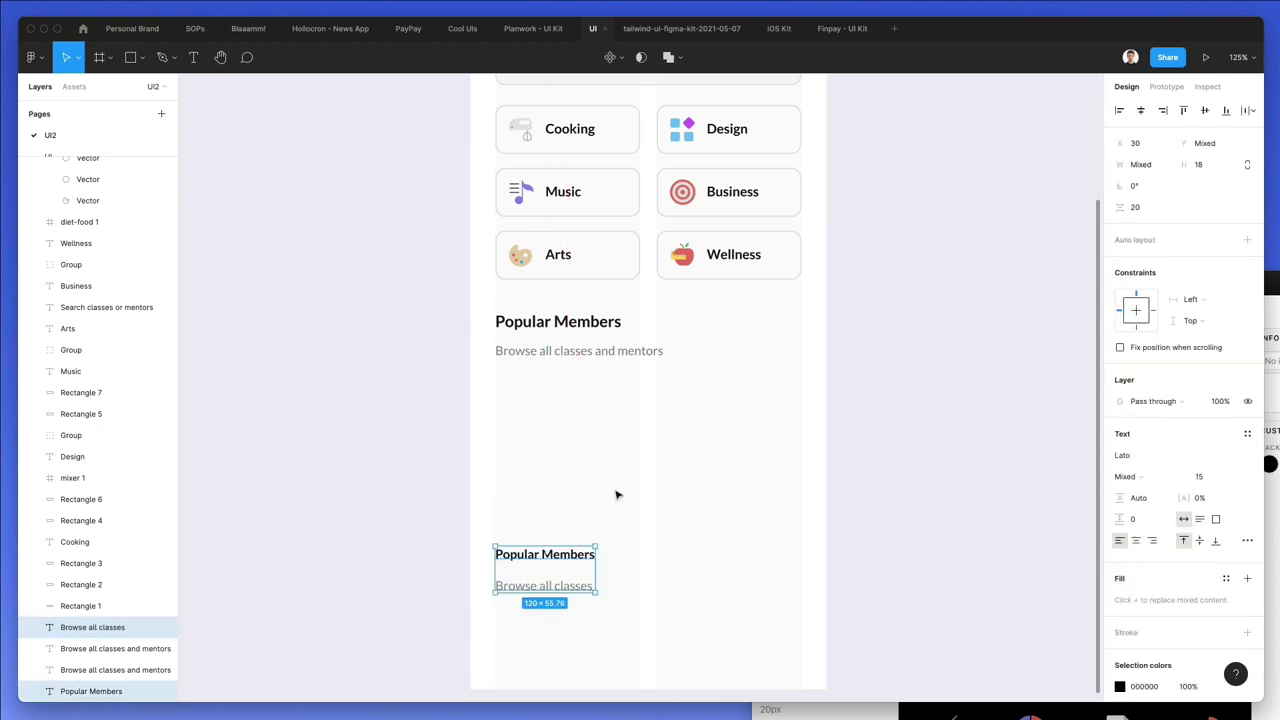
key(r)
drag(497, 370, 640, 535)
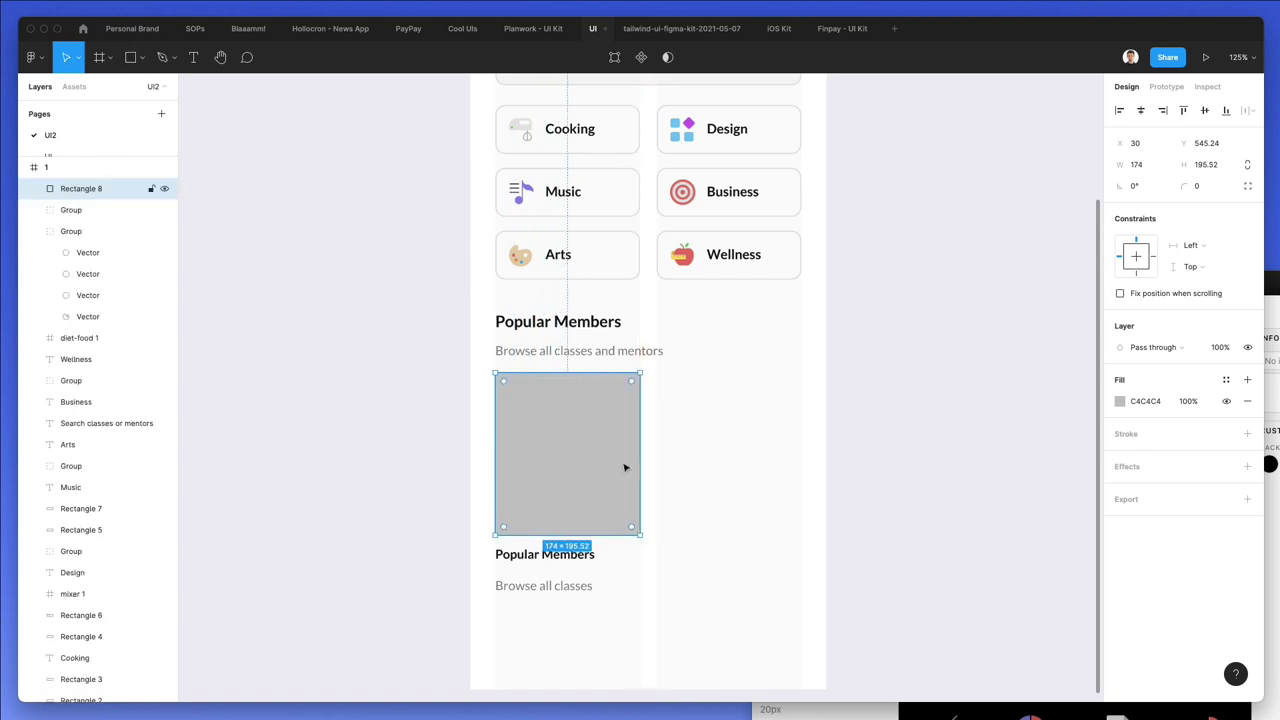
Shrink the placeholder rectangle and centre both captions beneath it
drag(636, 370, 614, 397)
drag(604, 646, 462, 400)
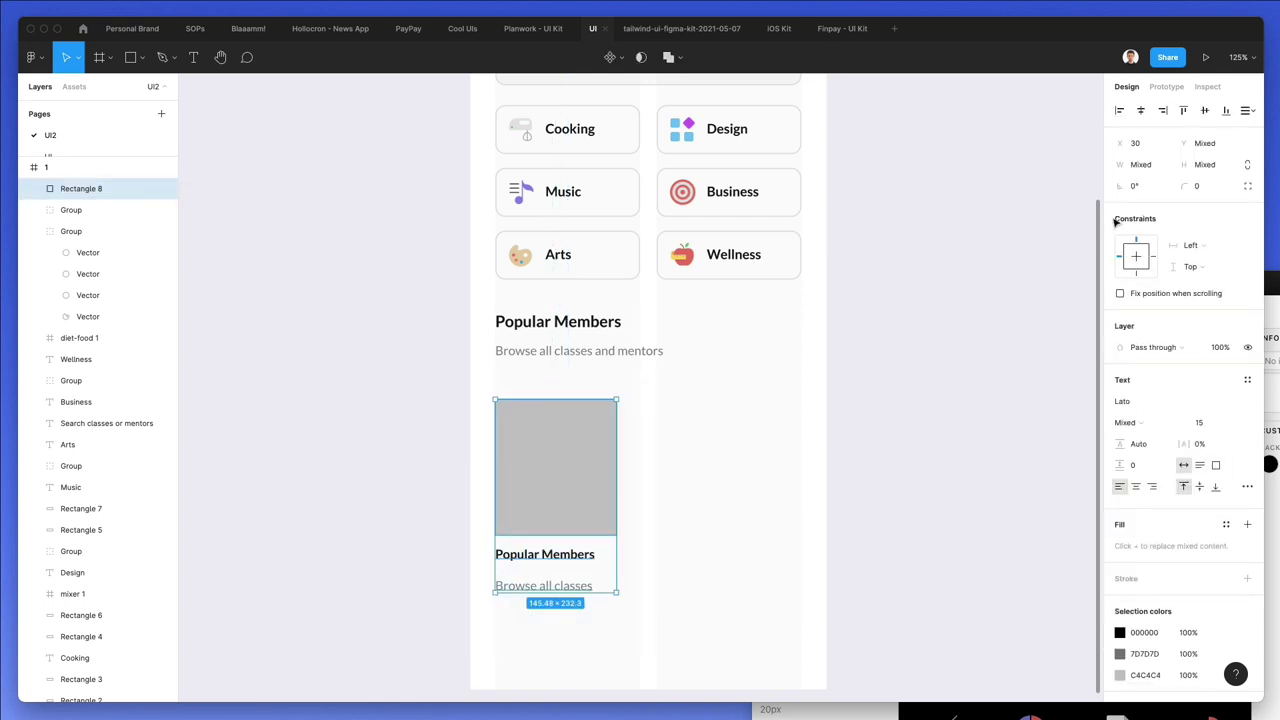
click(1141, 110)
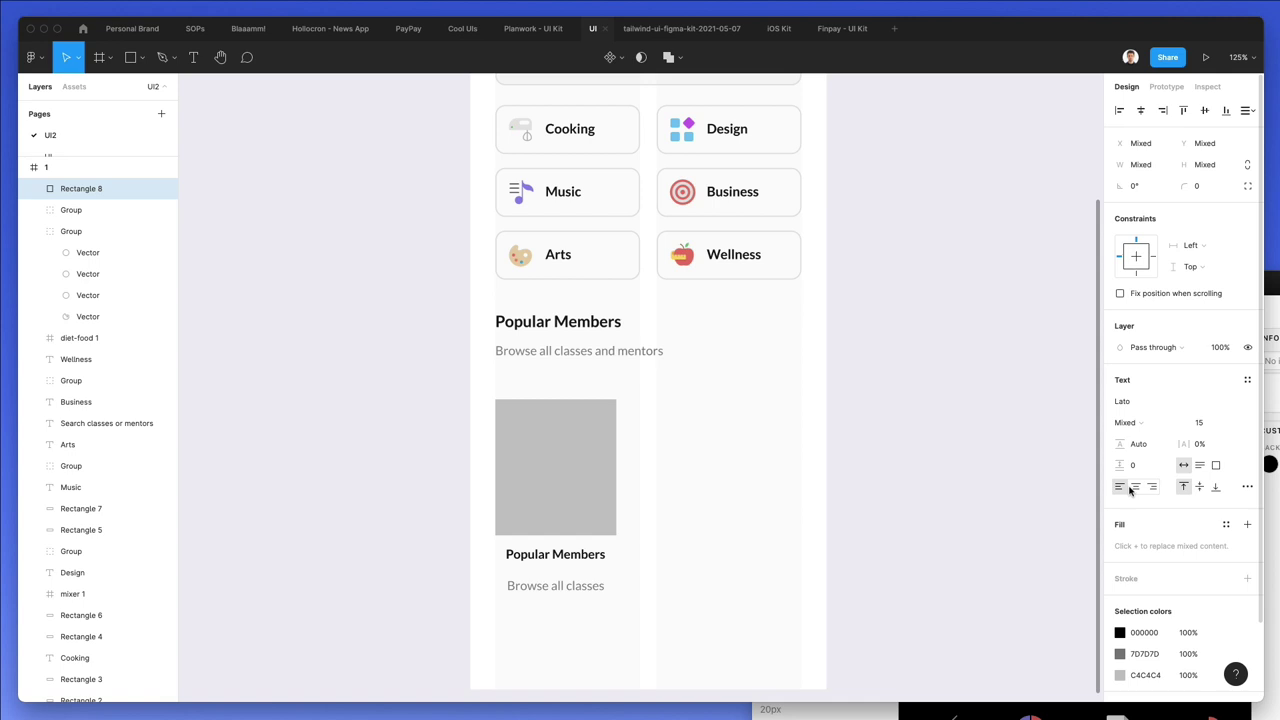
click(576, 570)
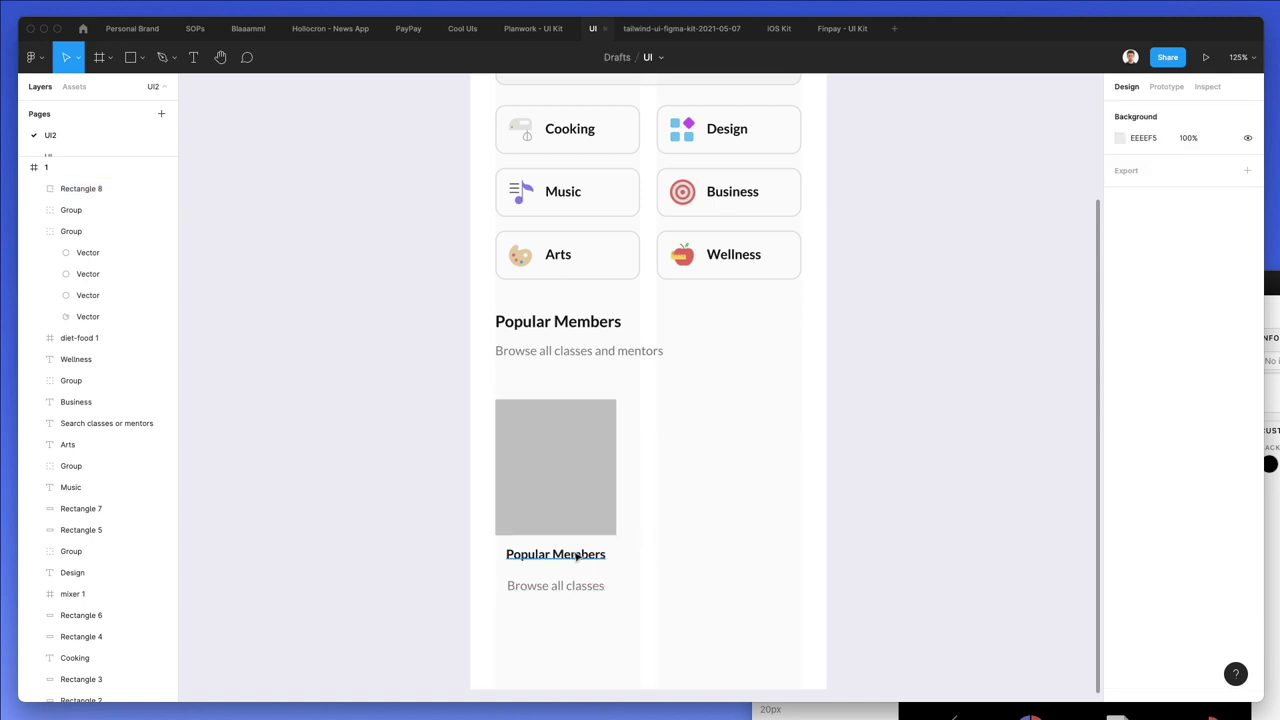
drag(577, 557, 575, 559)
click(560, 590)
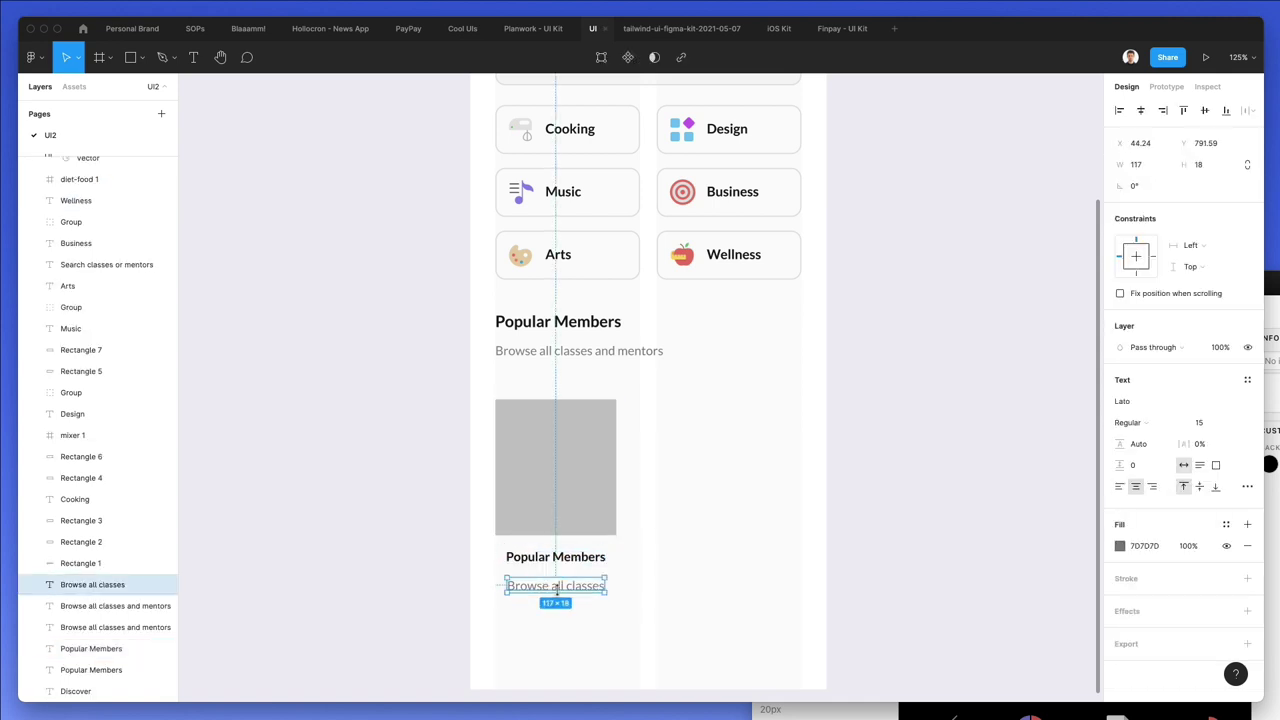
key(Up)
key(Up)
key(Up)
key(Up)
key(Up)
key(Up)
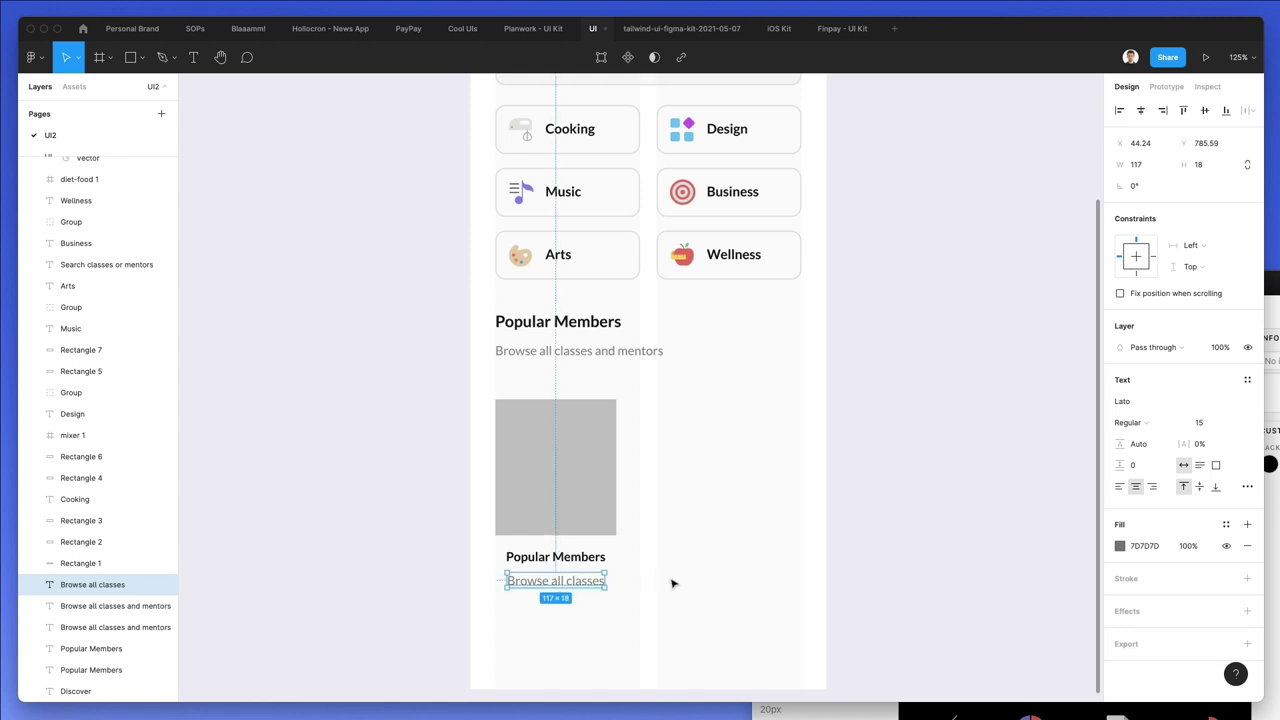
click(523, 449)
Round the rectangle's corners and move the whole card up slightly
click(551, 463)
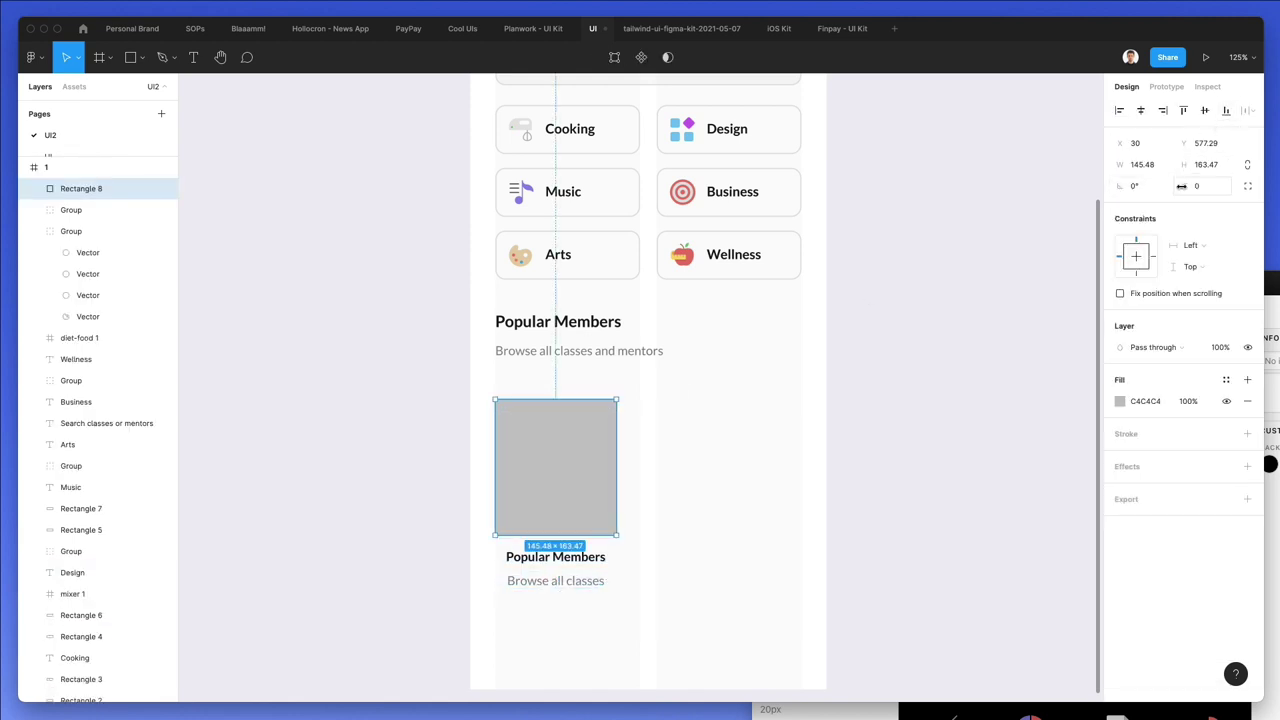
drag(1181, 186, 186, 176)
drag(704, 626, 517, 446)
key(Up)
key(Up)
key(Up)
key(Up)
key(Up)
key(Up)
key(Up)
key(Up)
key(Up)
key(Up)
key(Up)
key(Up)
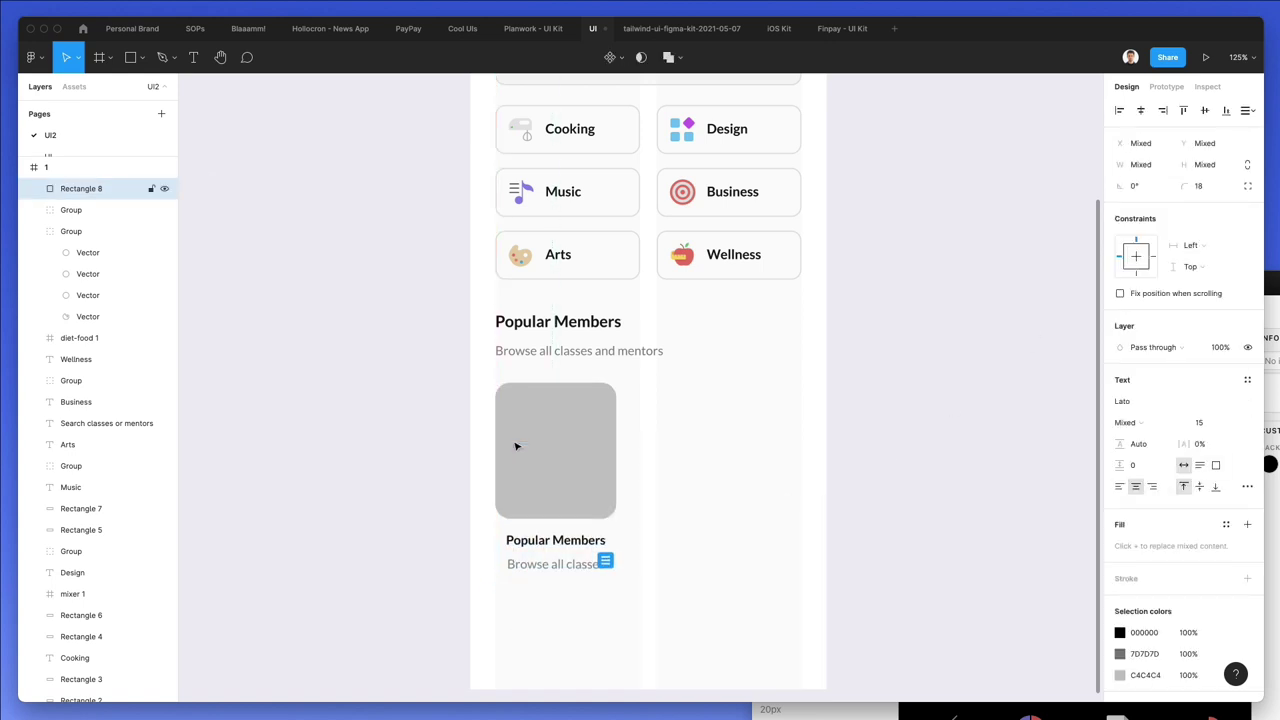
key(Up)
key(Up)
key(Up)
key(Up)
key(Up)
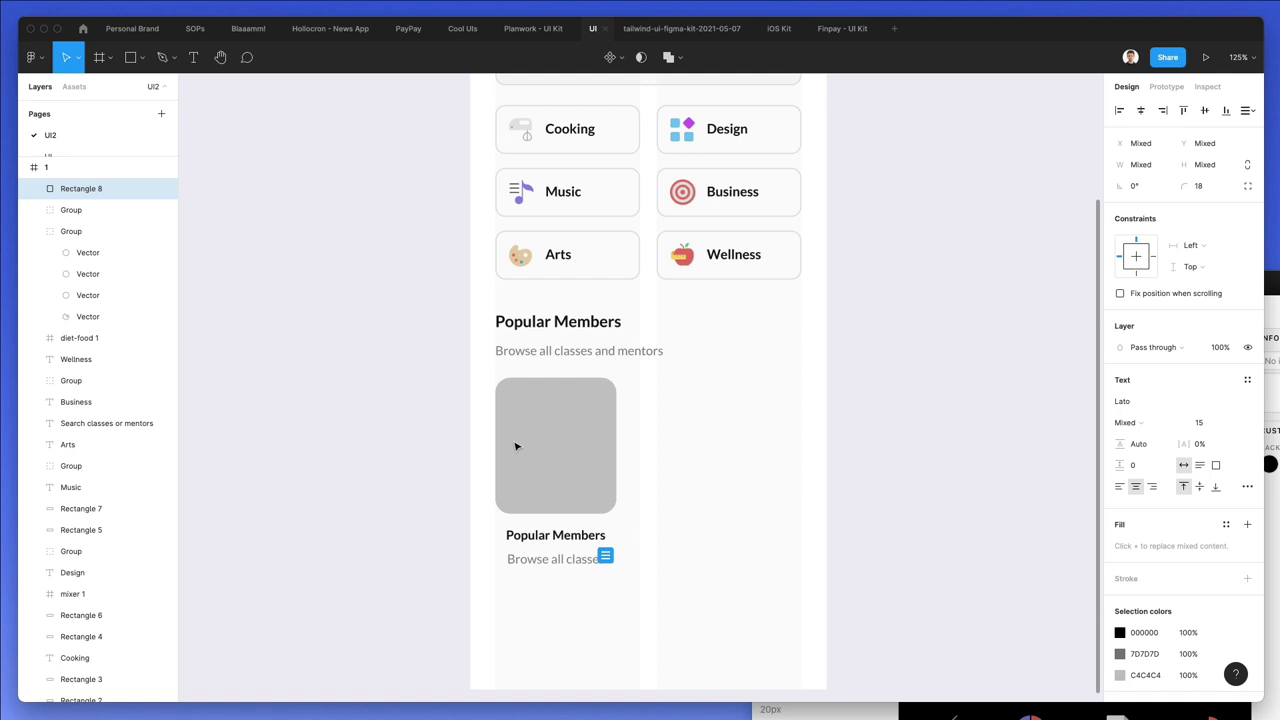
key(Down)
key(Down)
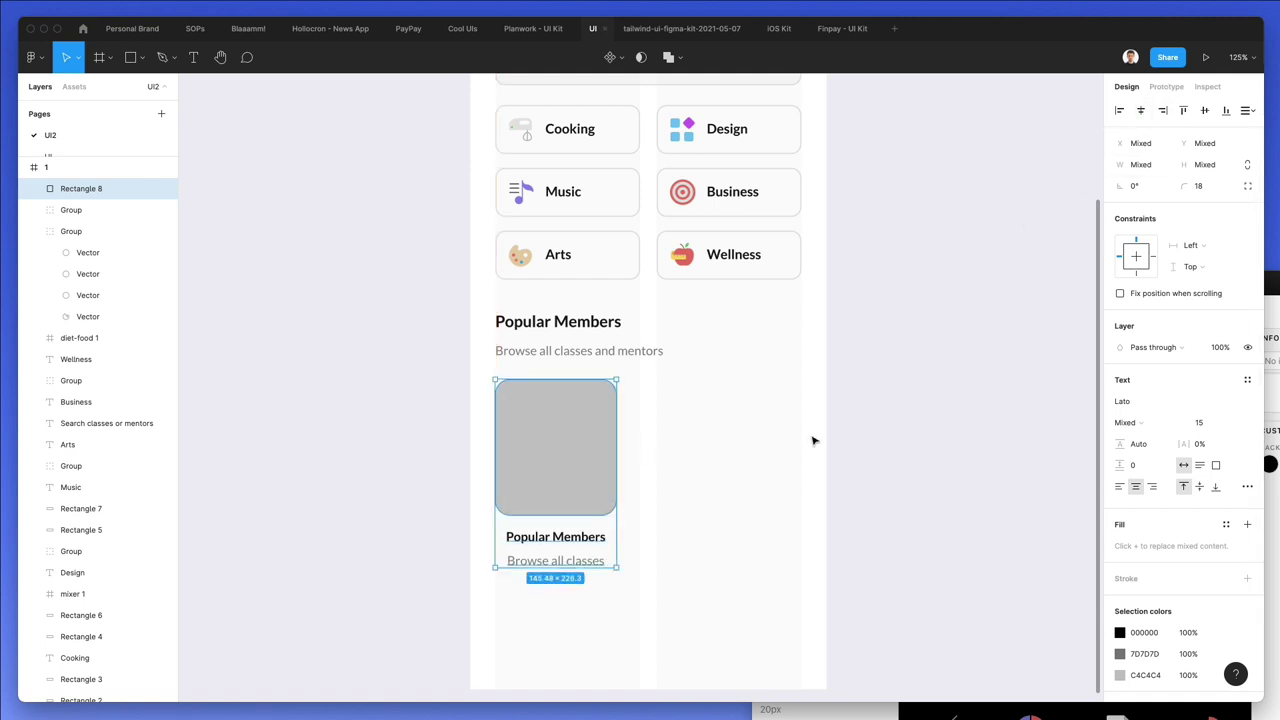
Duplicate the card twice with Alt-drag and Cmd+D to make three evenly spaced cards
drag(551, 475, 687, 474)
key(super+d)
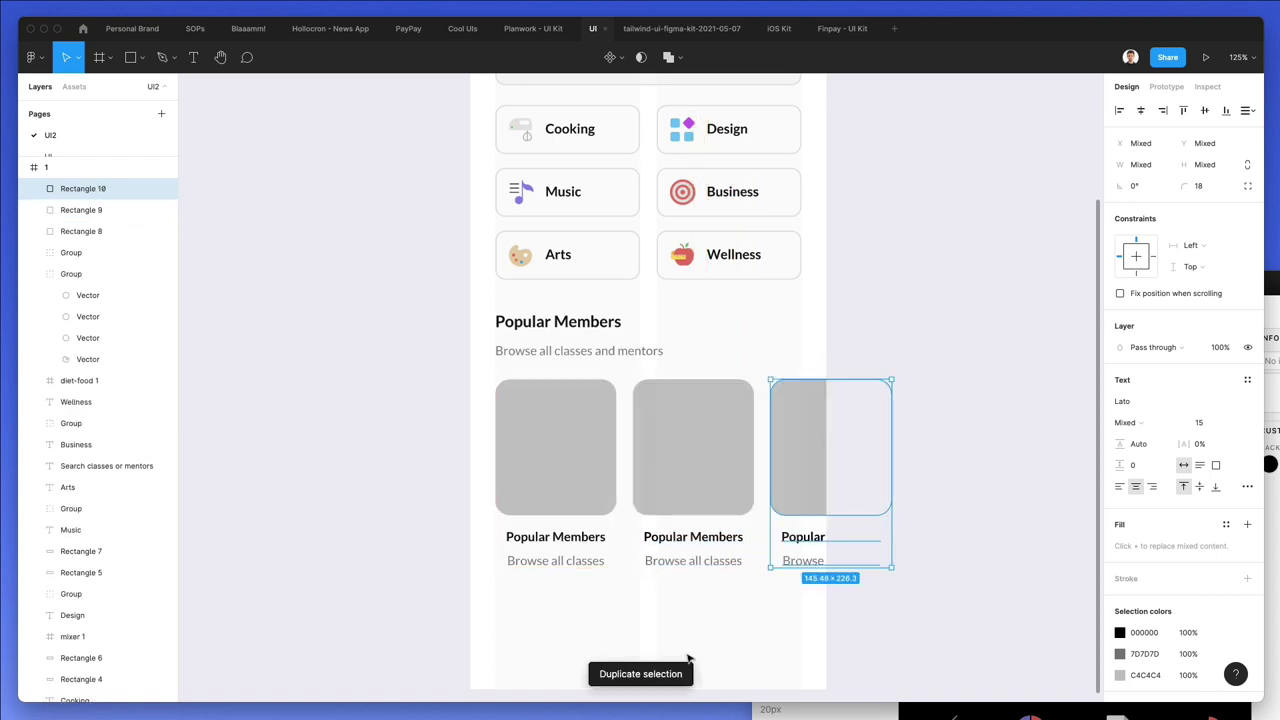
key(Escape)
scroll(620, 557, down, 2)
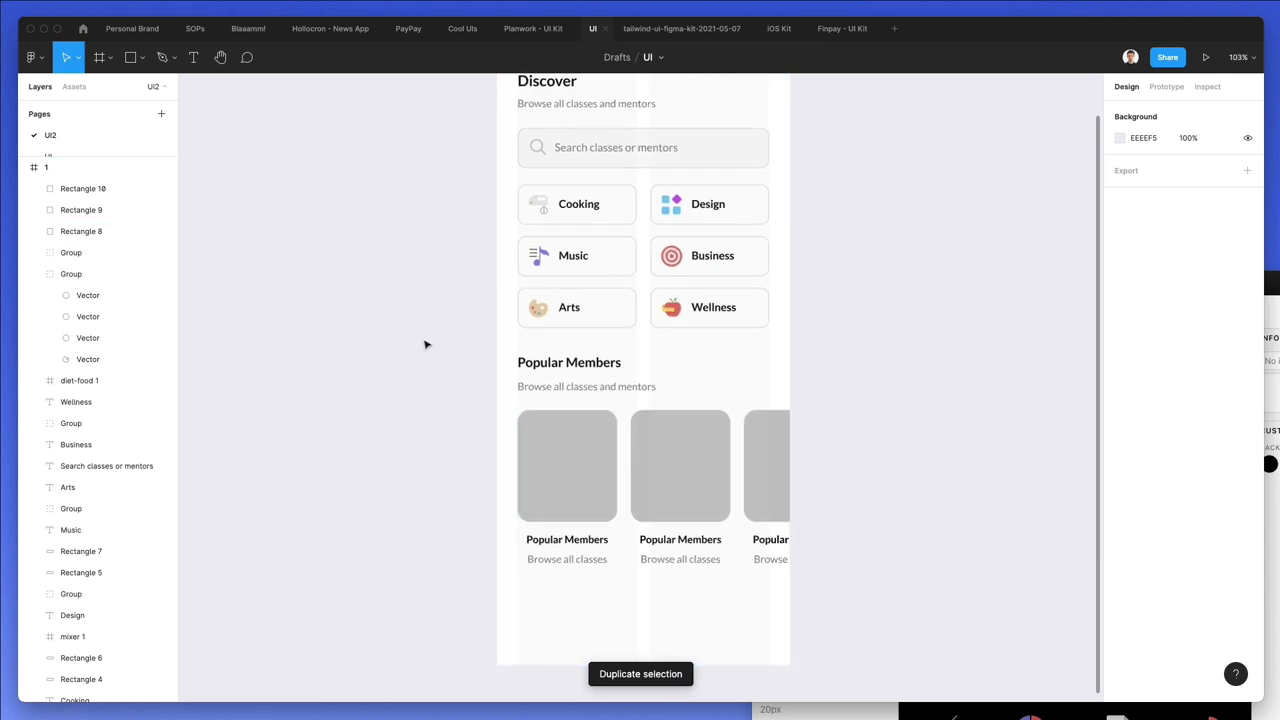
scroll(425, 345, up, 3)
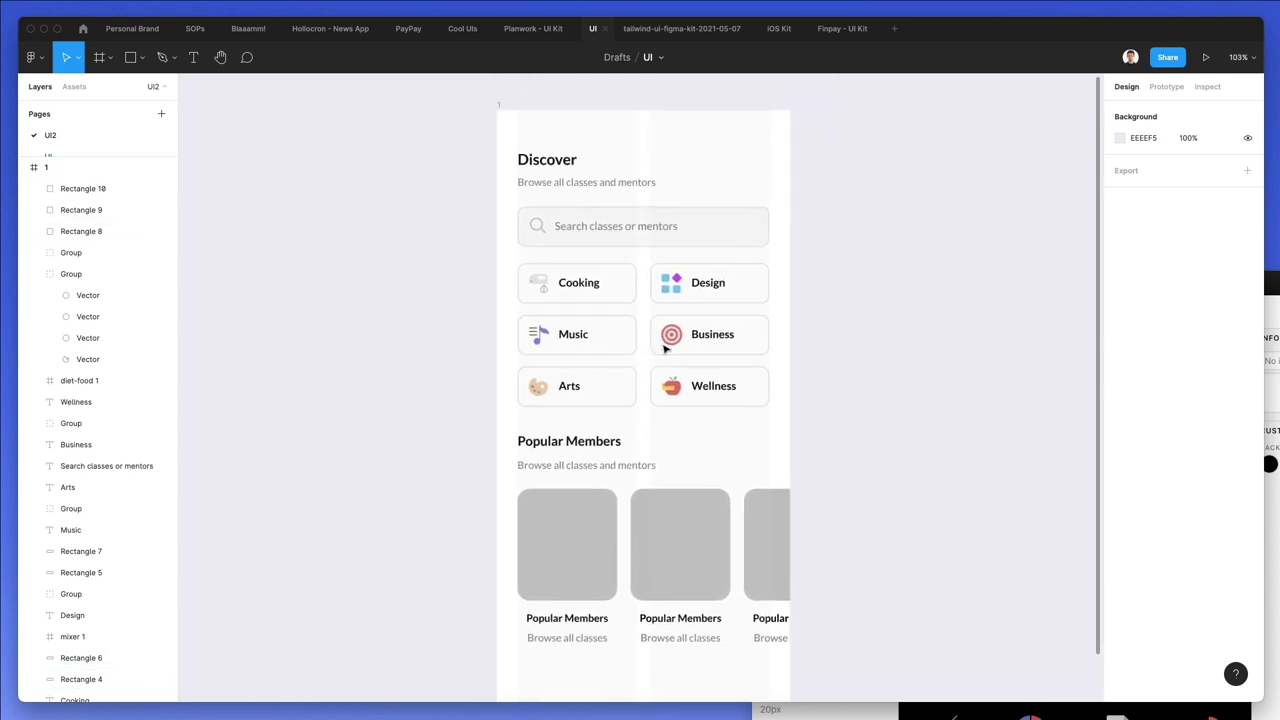
scroll(665, 347, down, 4)
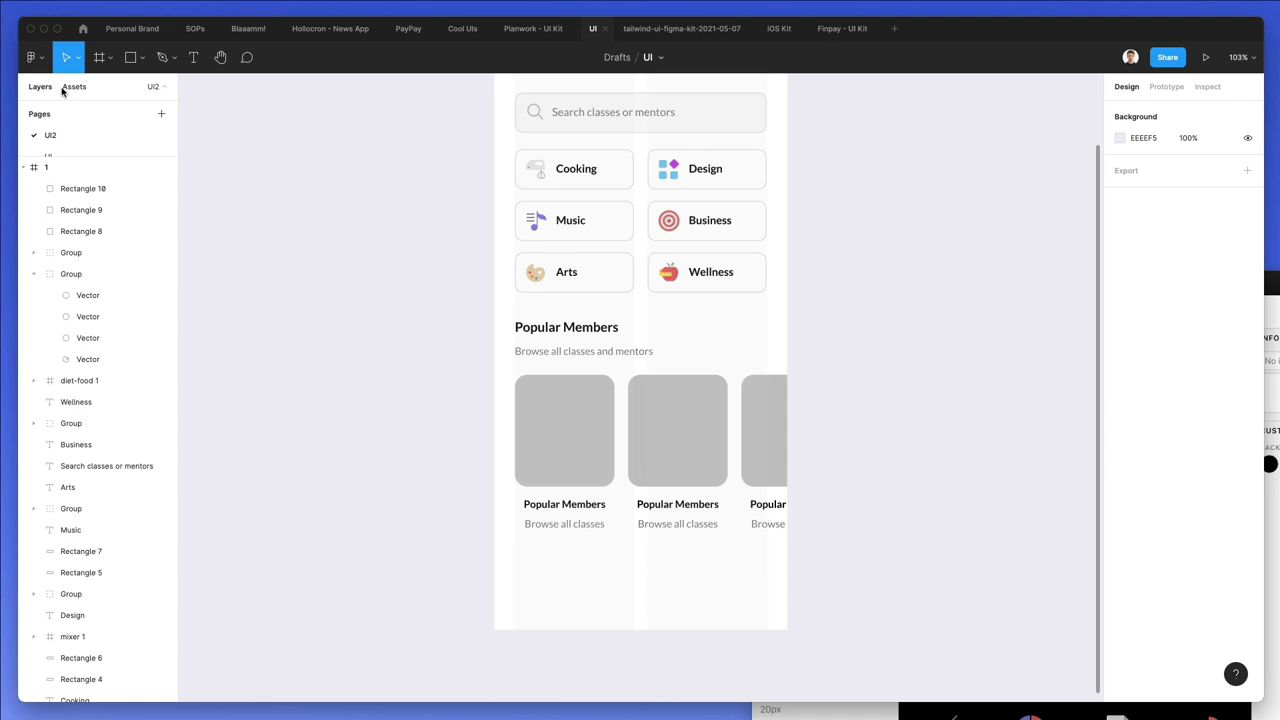
Launch the Unsplash plugin from the main menu's Plugins list and activate its image search
click(33, 57)
mouse_move(107, 115)
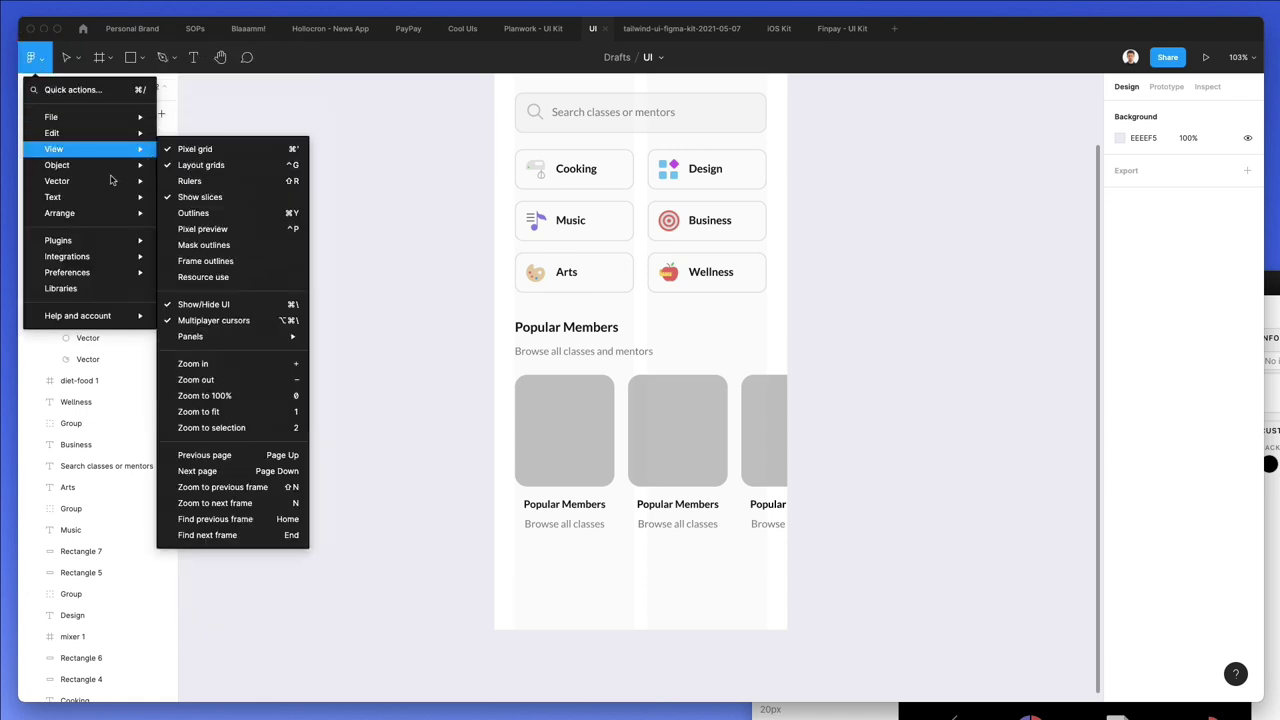
mouse_move(96, 238)
click(197, 352)
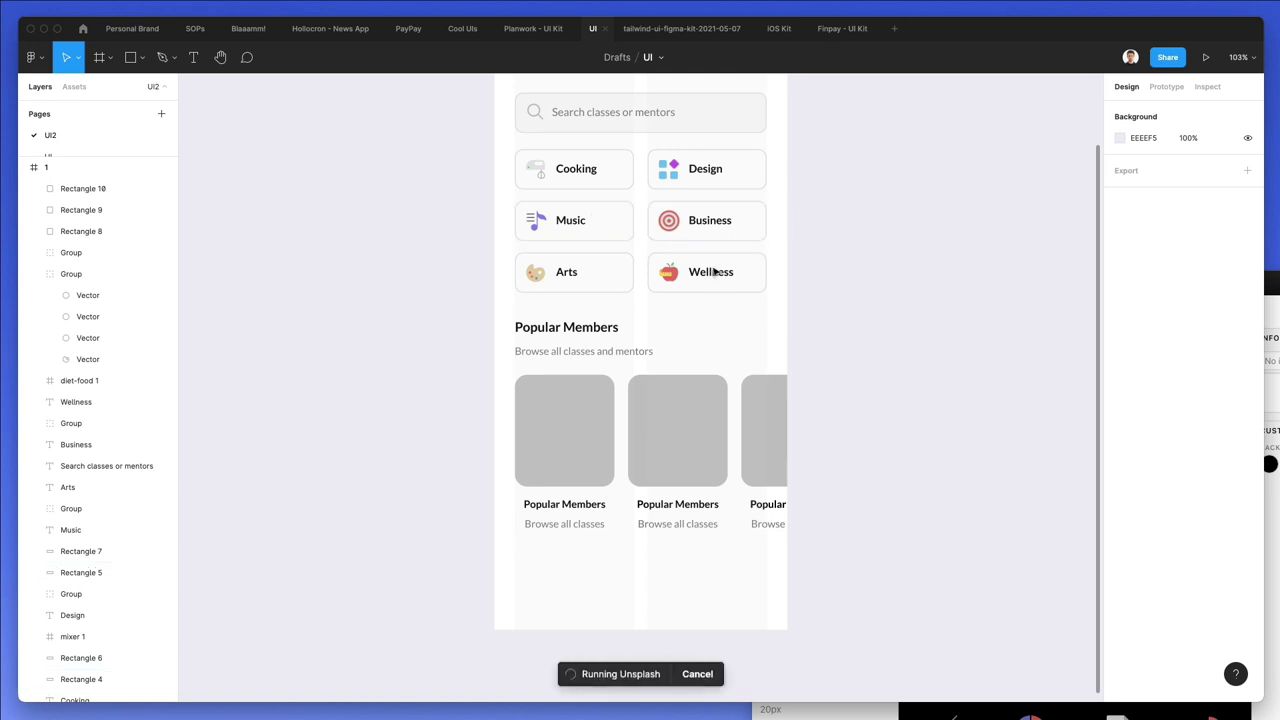
scroll(600, 300, right, 3)
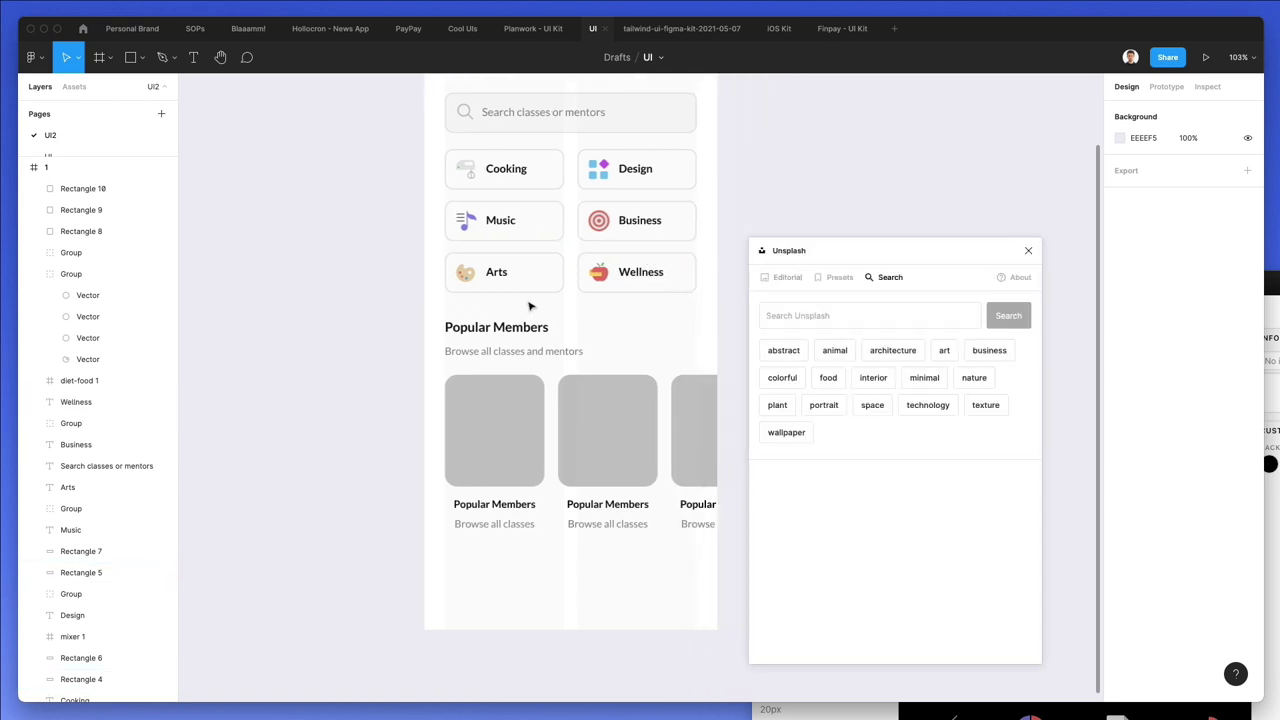
click(823, 310)
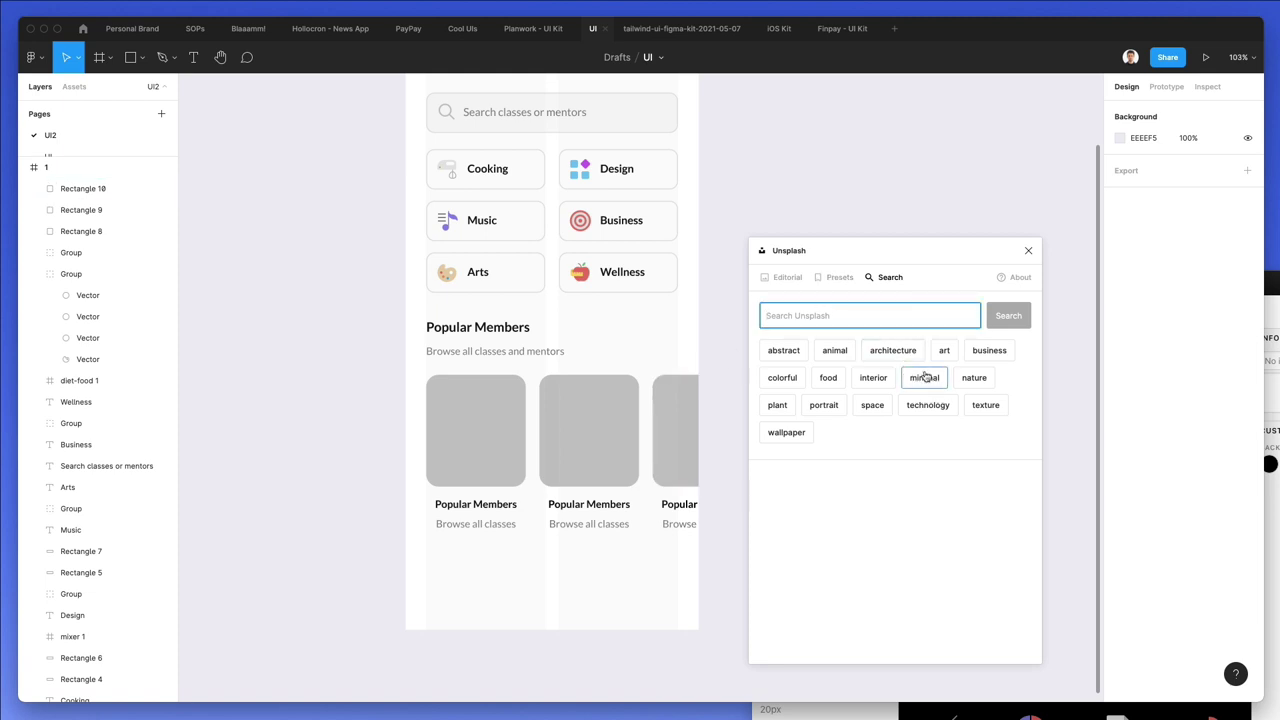
Search Unsplash for 'portrait' and fill each of the three card rectangles with a photo
click(826, 406)
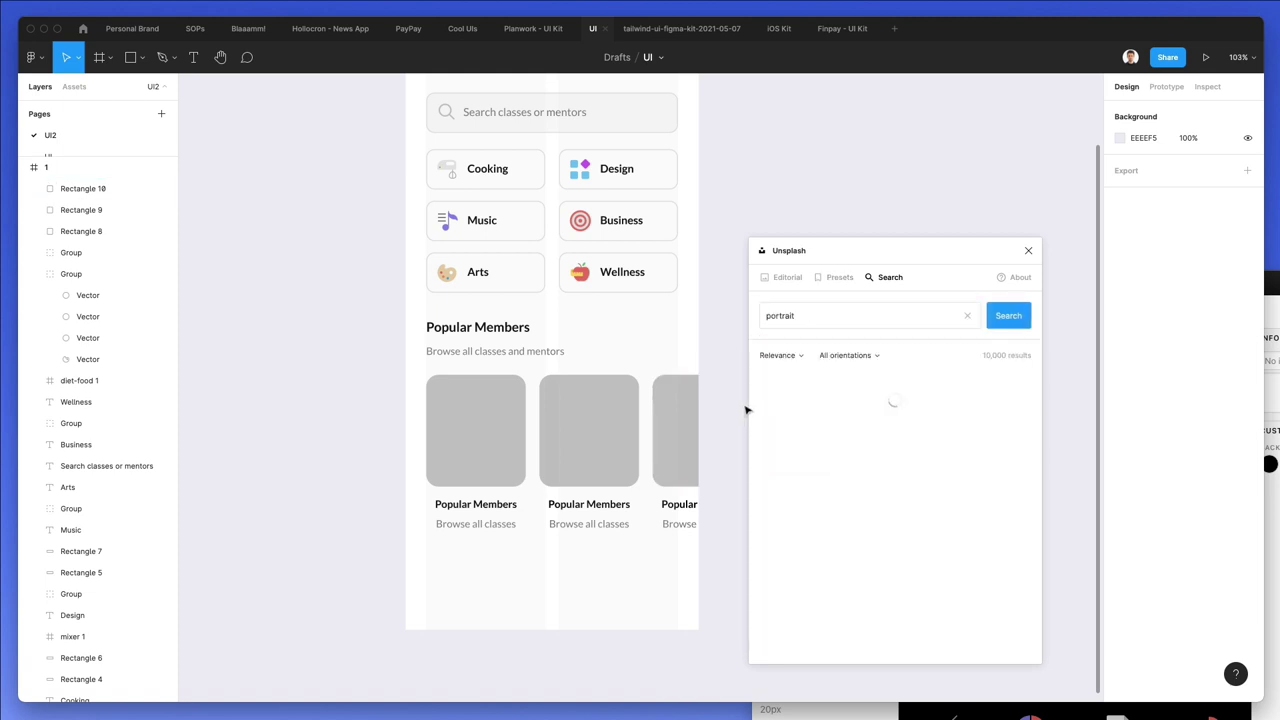
click(495, 440)
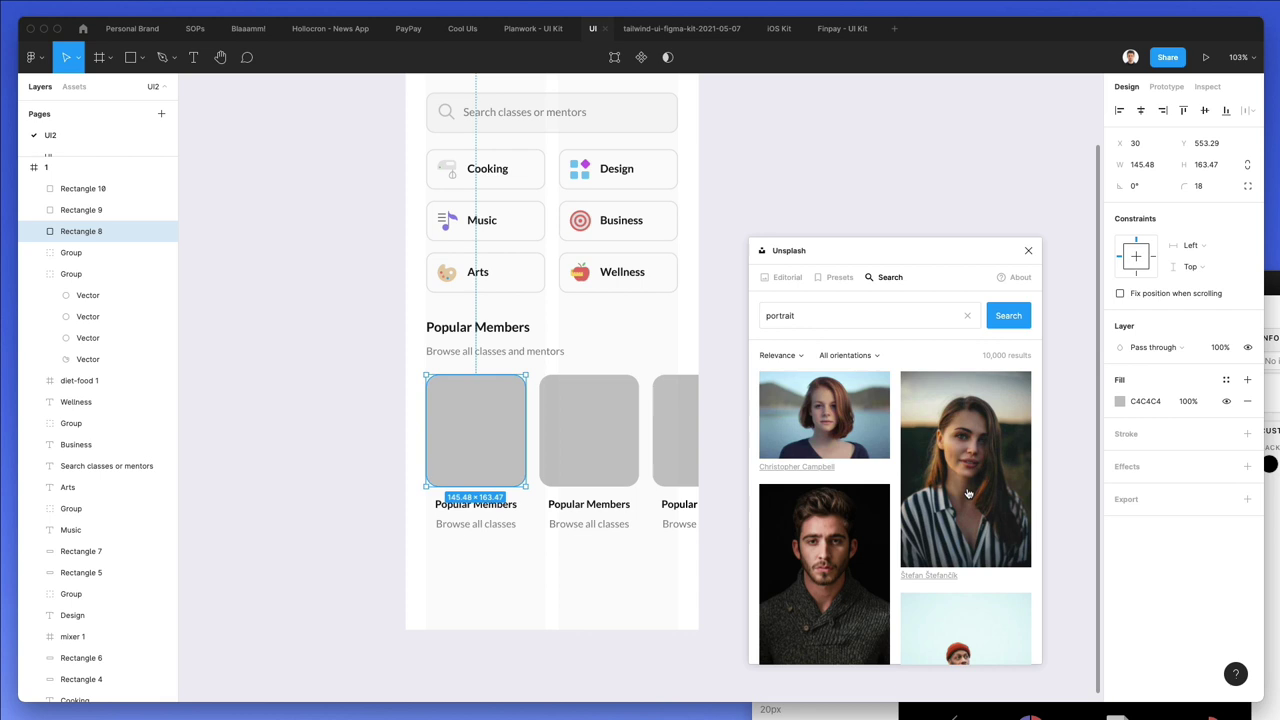
click(826, 535)
click(600, 400)
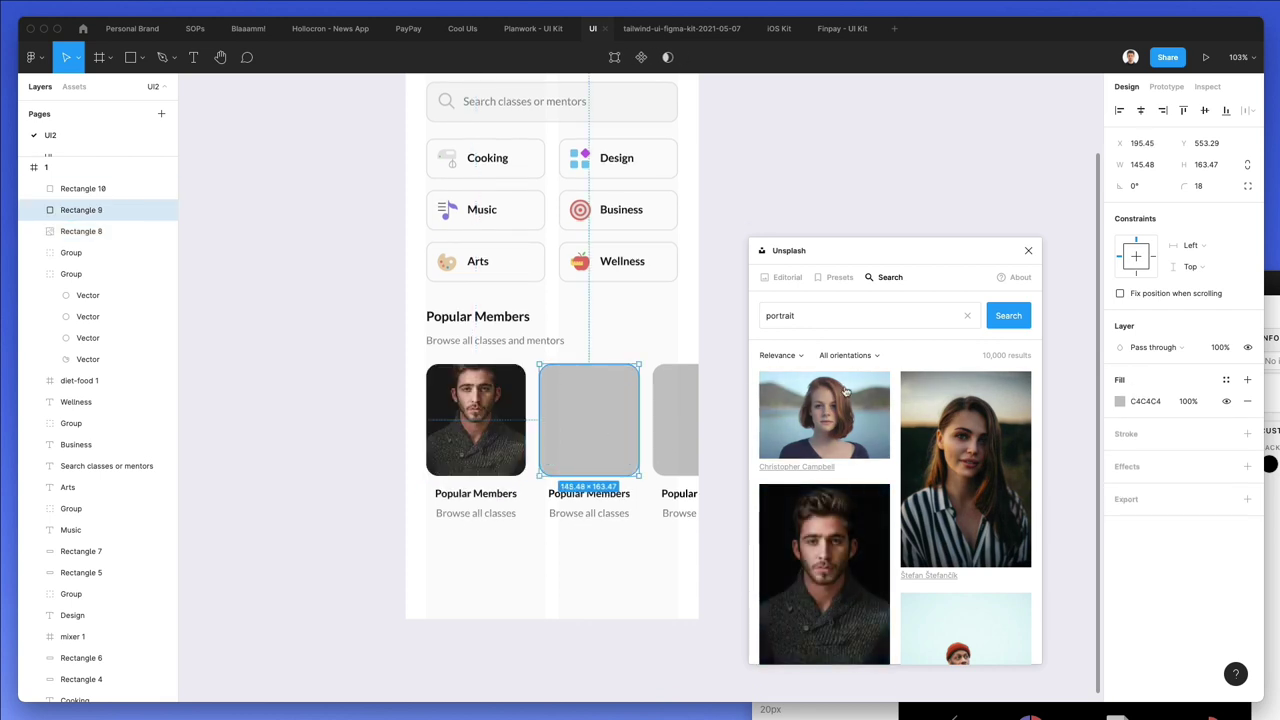
scroll(965, 462, down, 3)
scroll(965, 462, down, 4)
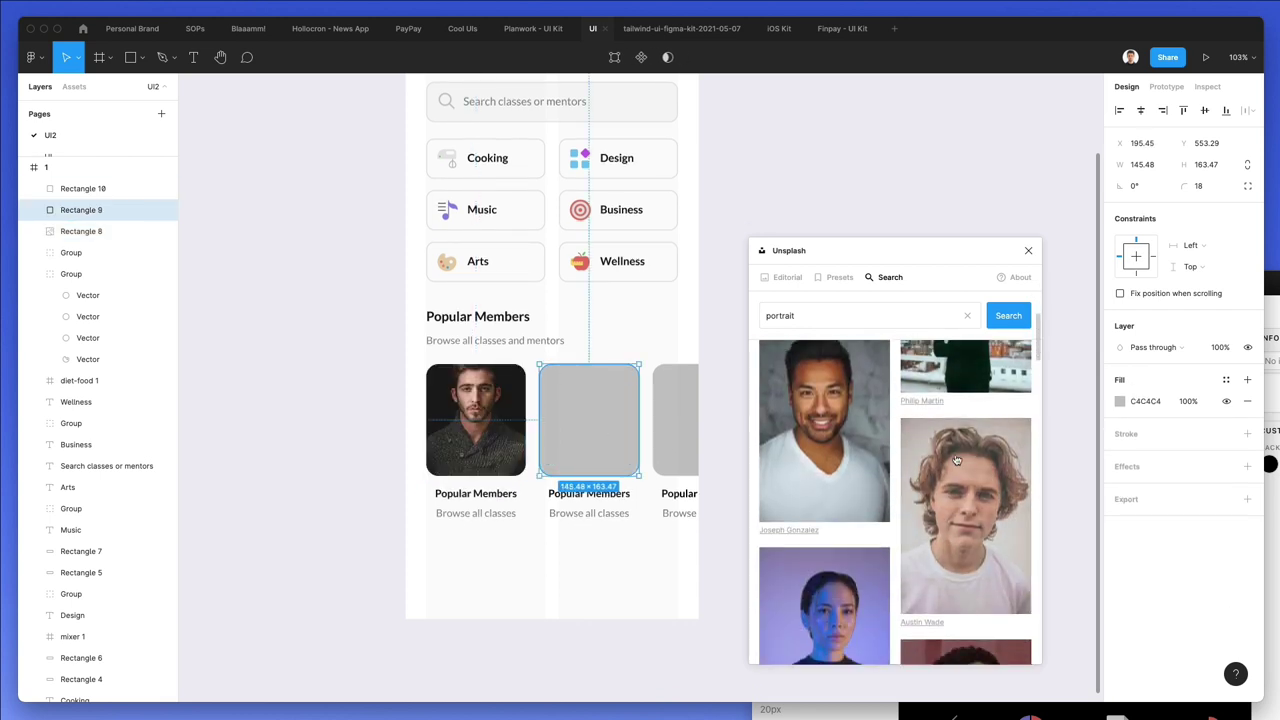
scroll(923, 428, down, 1)
scroll(923, 428, down, 2)
click(824, 480)
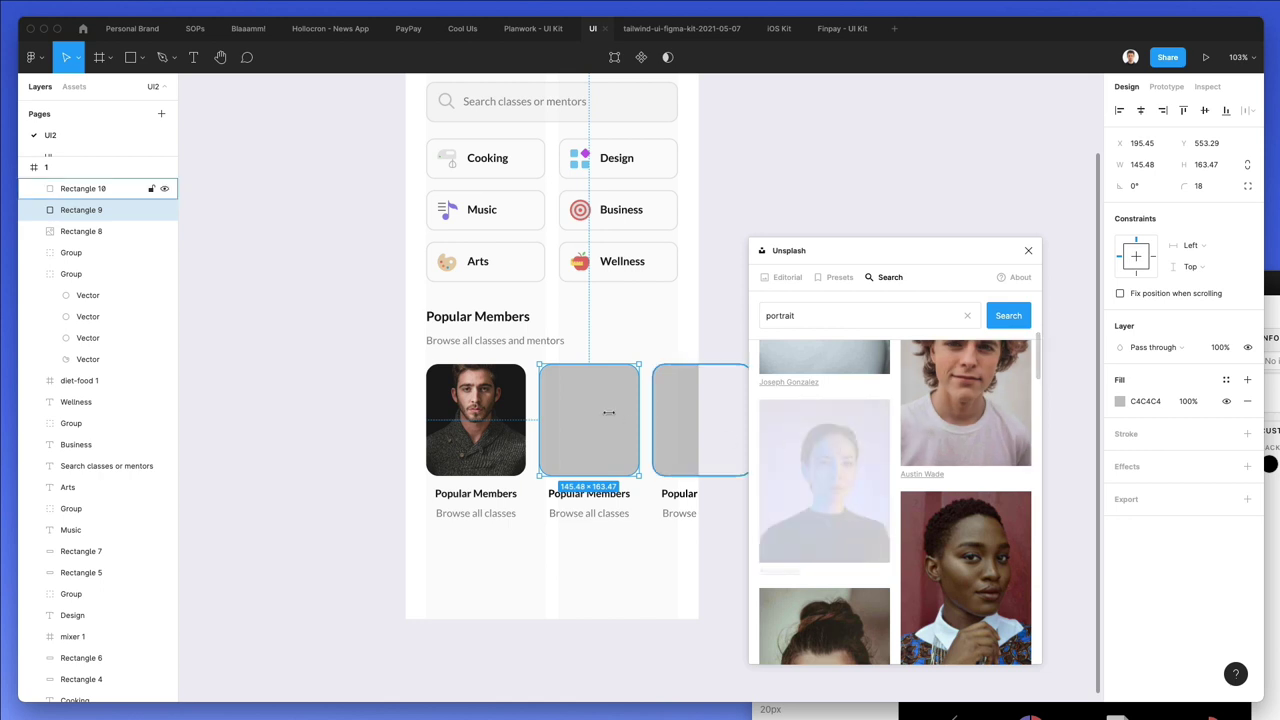
click(674, 415)
scroll(912, 427, down, 1)
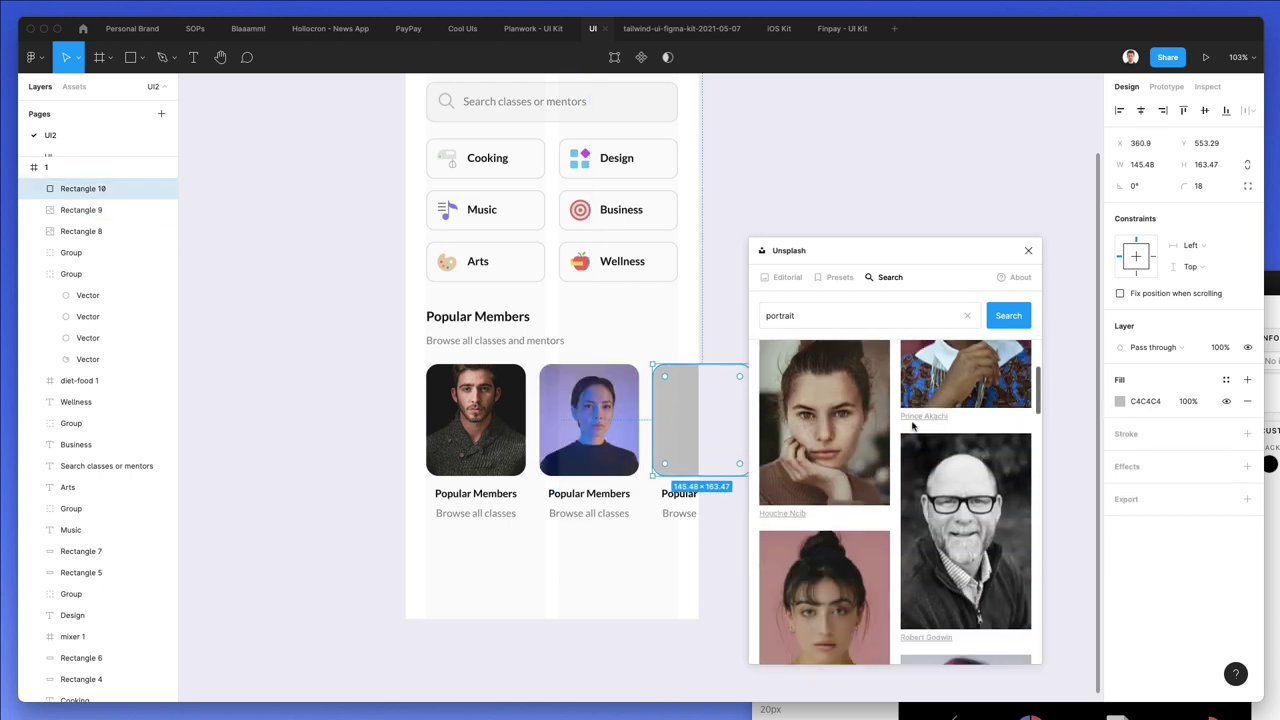
scroll(912, 426, down, 3)
click(803, 416)
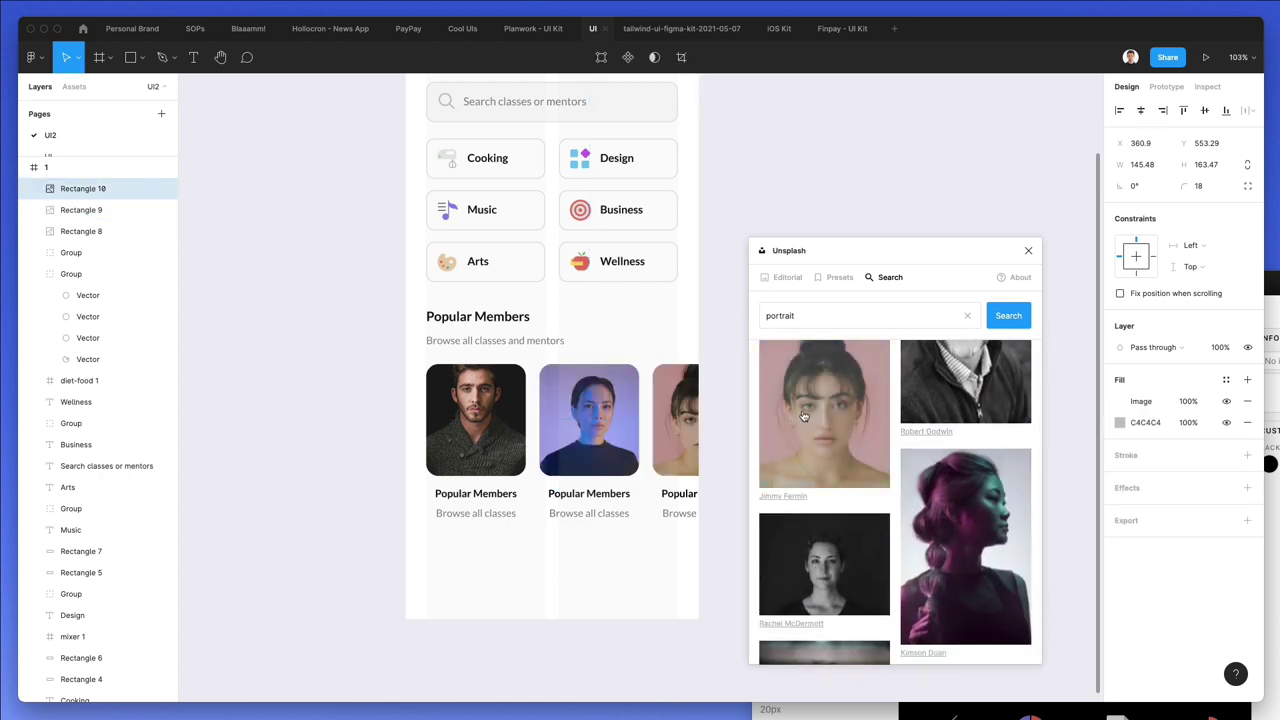
Replace the first card's photo with the hooded woman and the second with the smiling man
scroll(590, 340, down, 3)
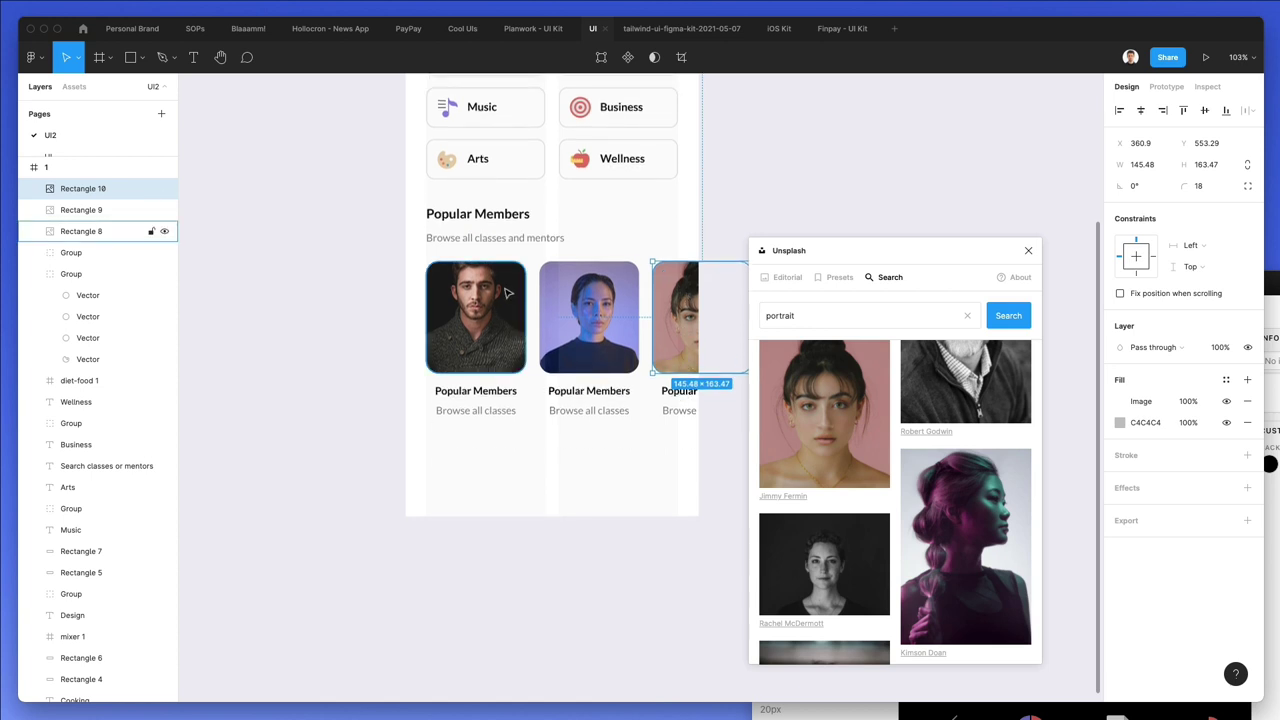
scroll(508, 293, up, 3)
click(500, 480)
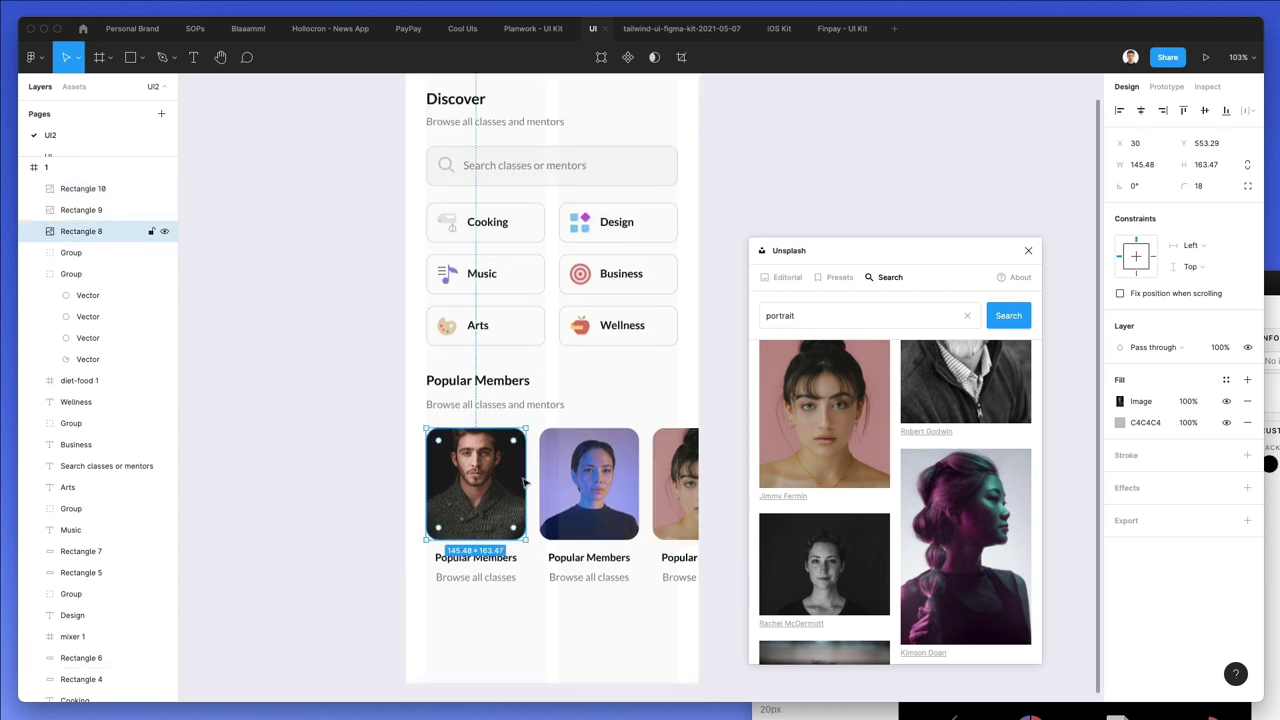
scroll(893, 457, down, 3)
scroll(893, 457, down, 5)
click(822, 385)
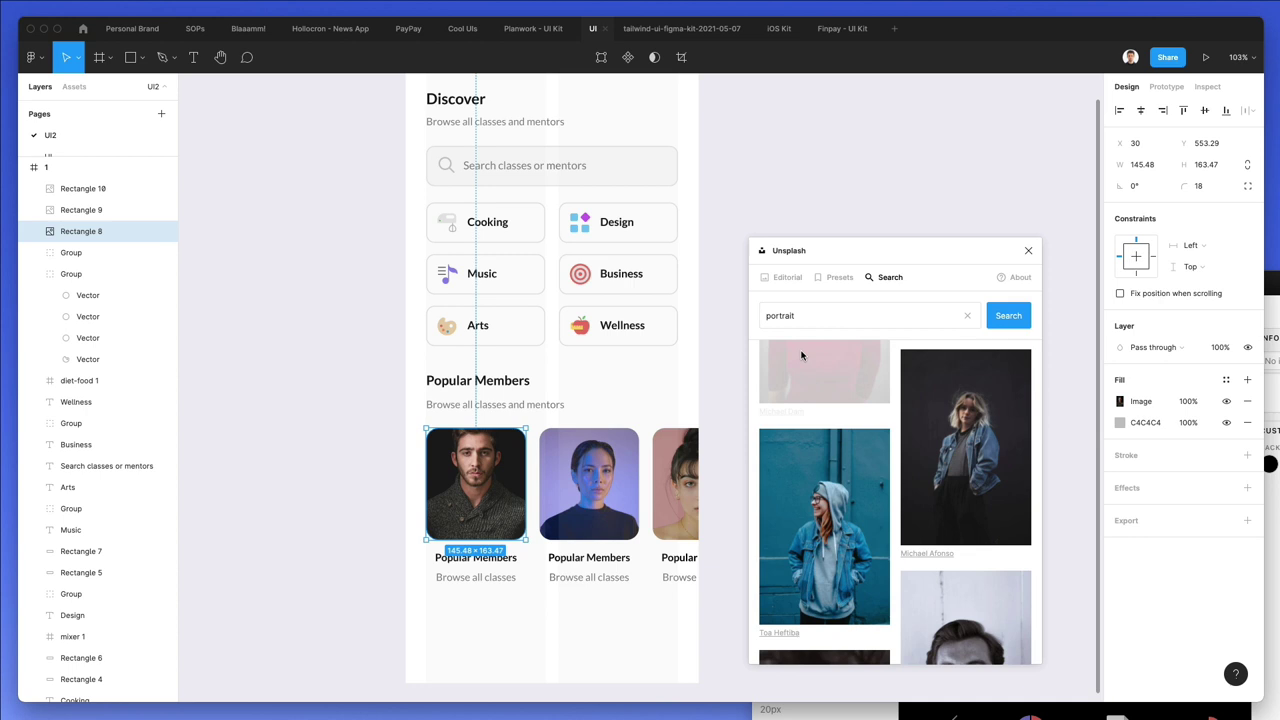
scroll(826, 376, down, 1)
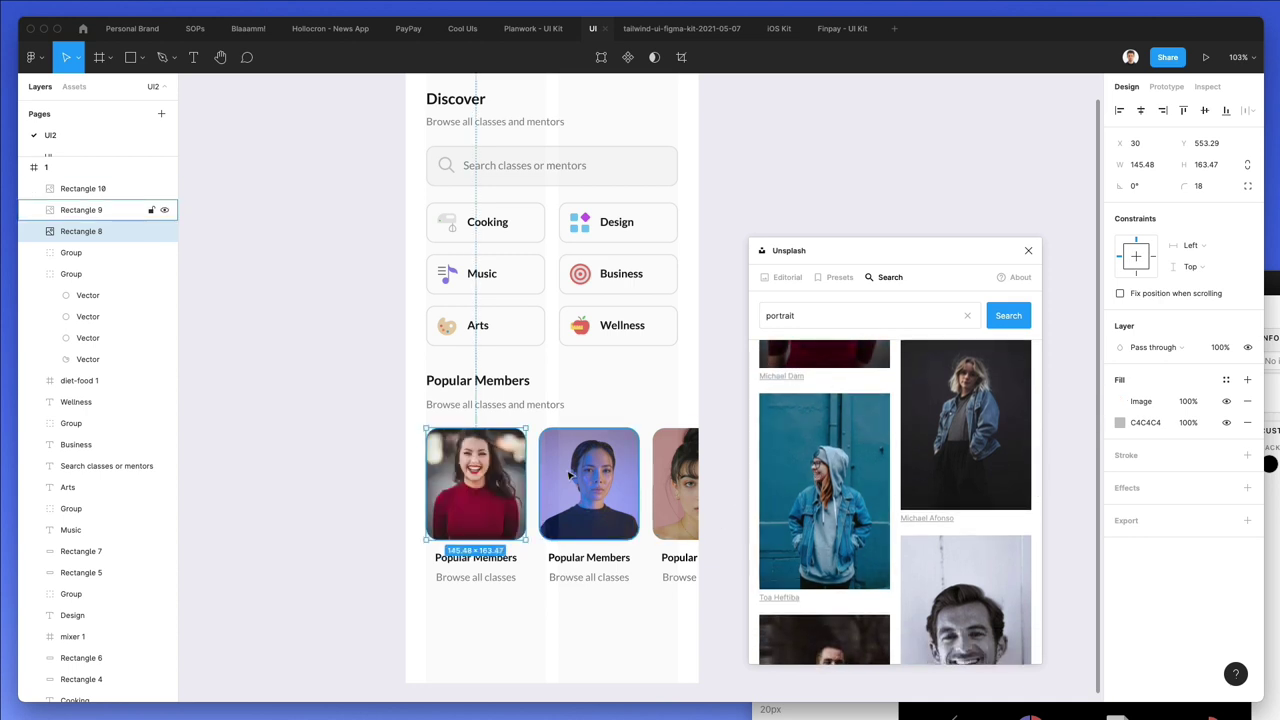
click(833, 470)
scroll(833, 470, down, 4)
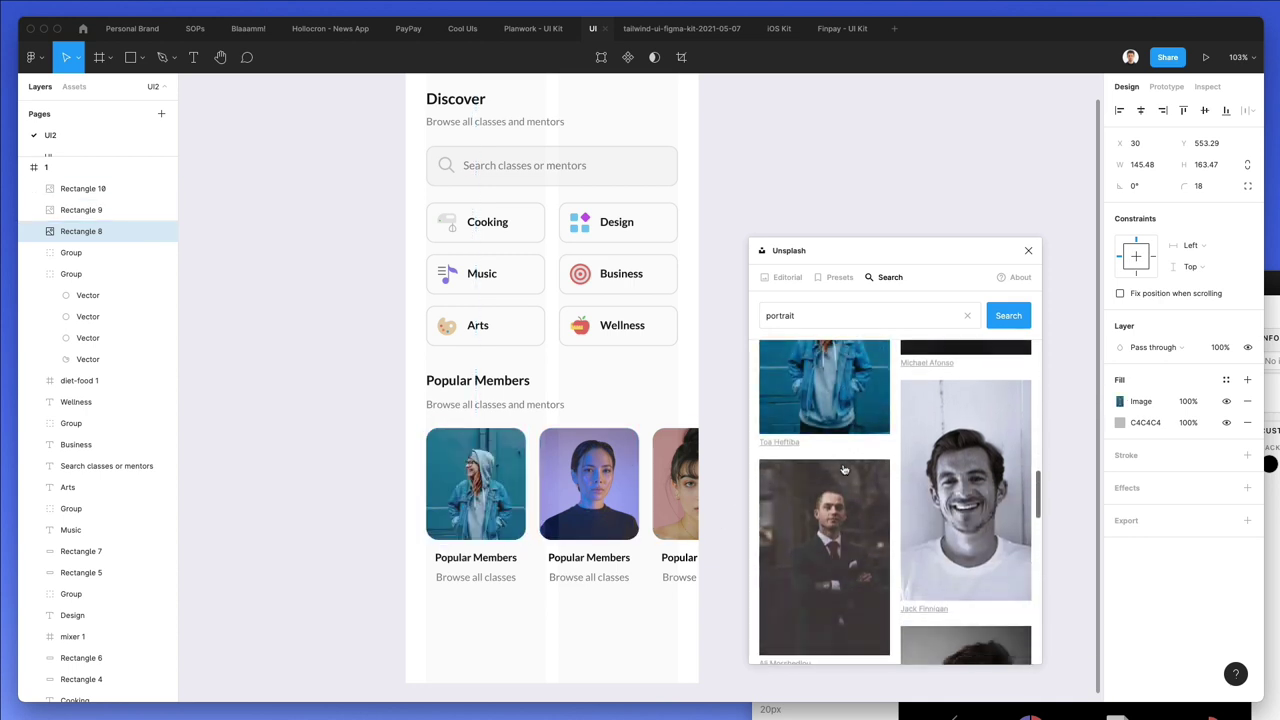
click(614, 446)
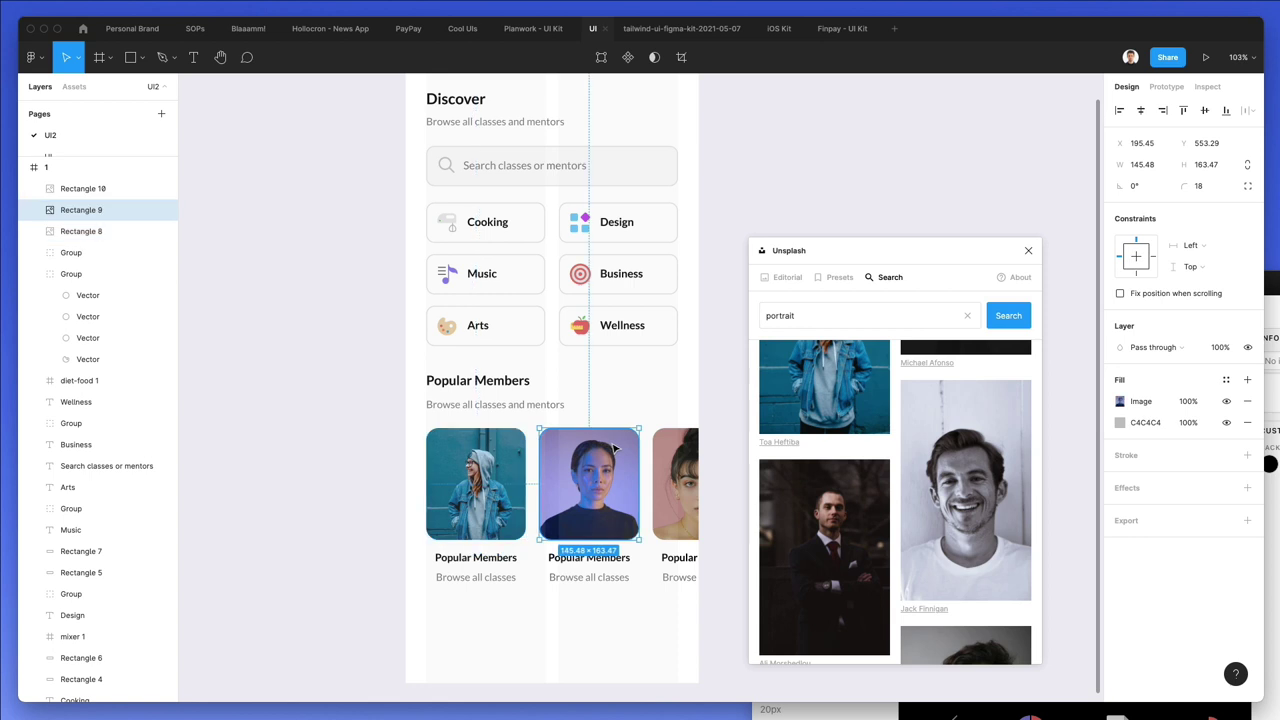
click(951, 453)
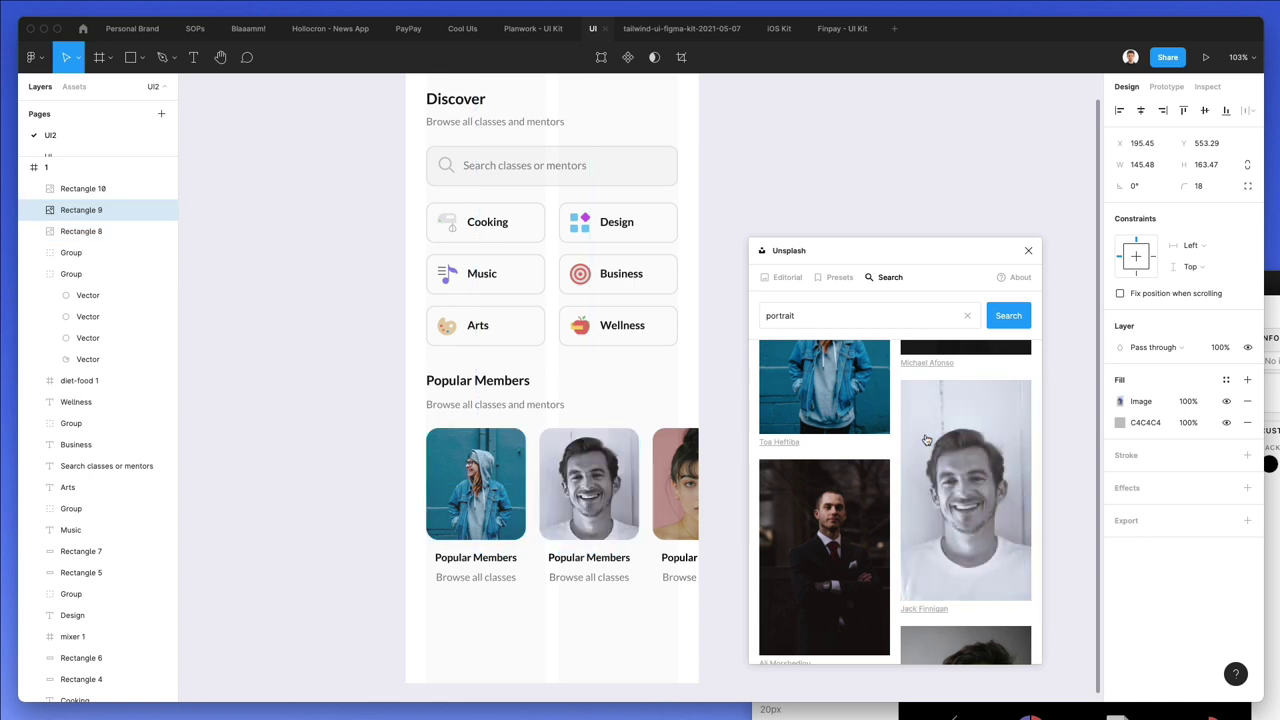
scroll(590, 406, down, 3)
scroll(596, 380, up, 2)
scroll(598, 350, right, 2)
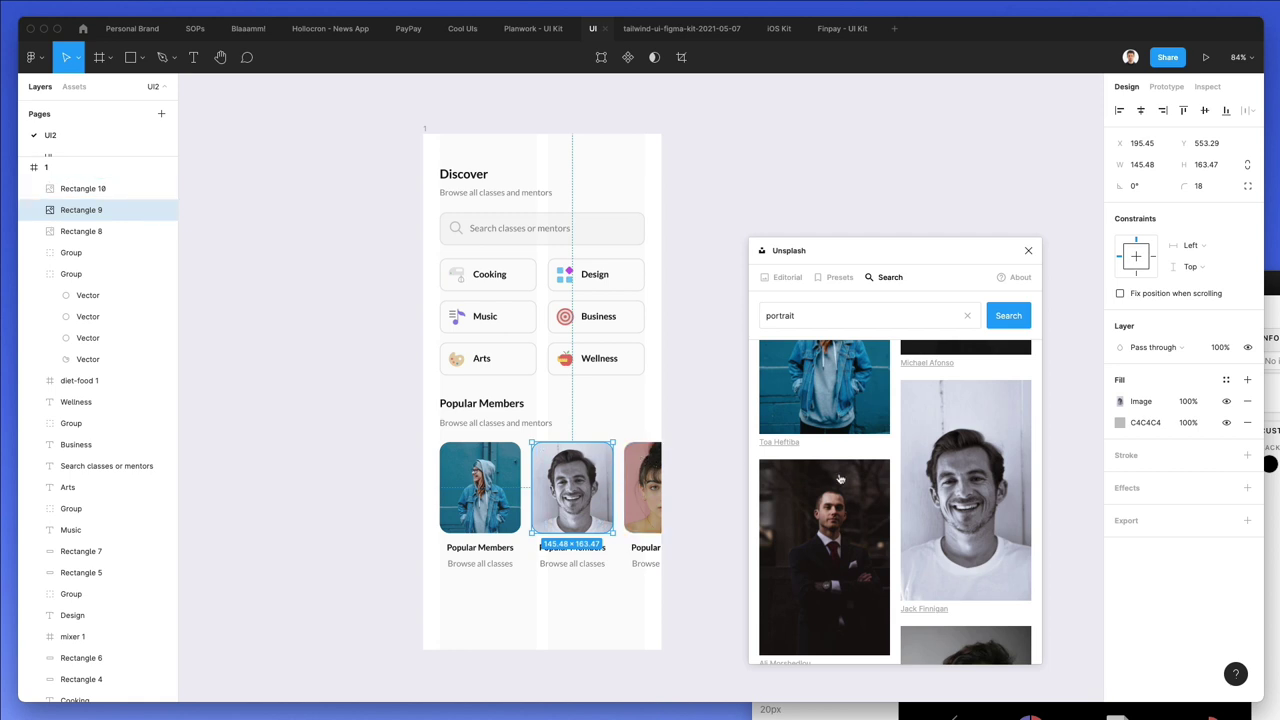
scroll(840, 479, down, 8)
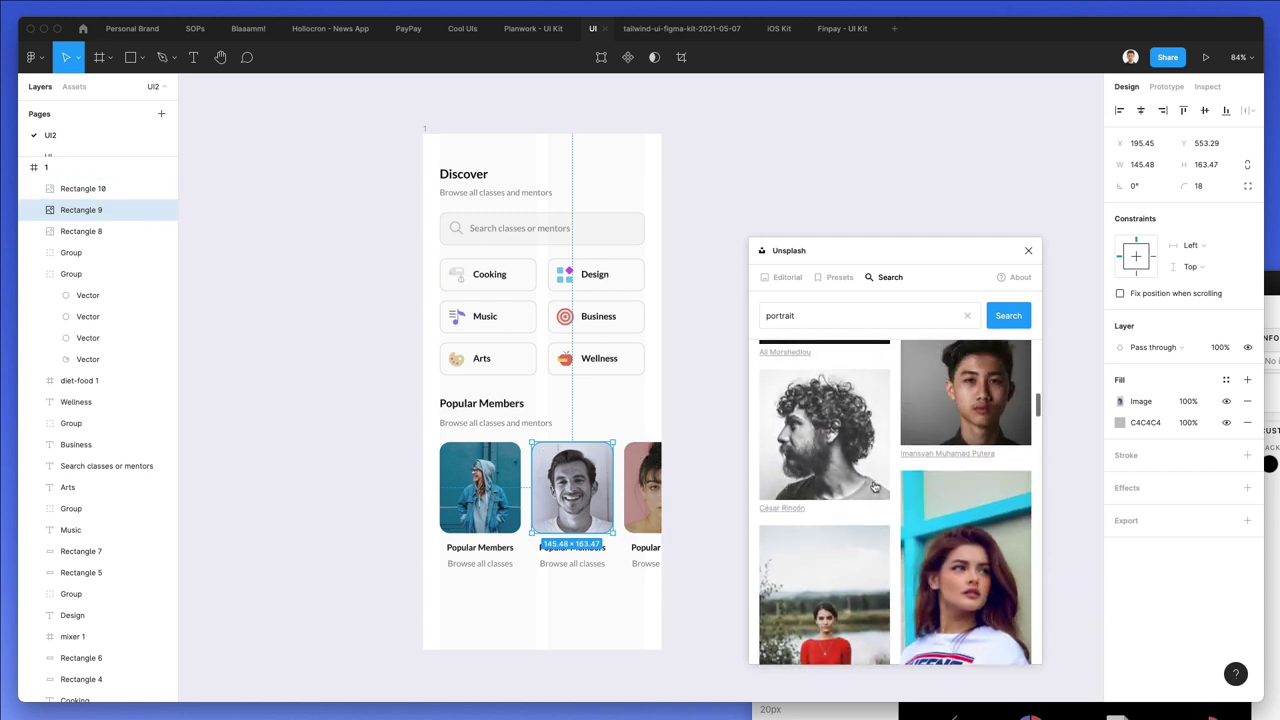
Undo the unwanted photo on the third member card
click(660, 484)
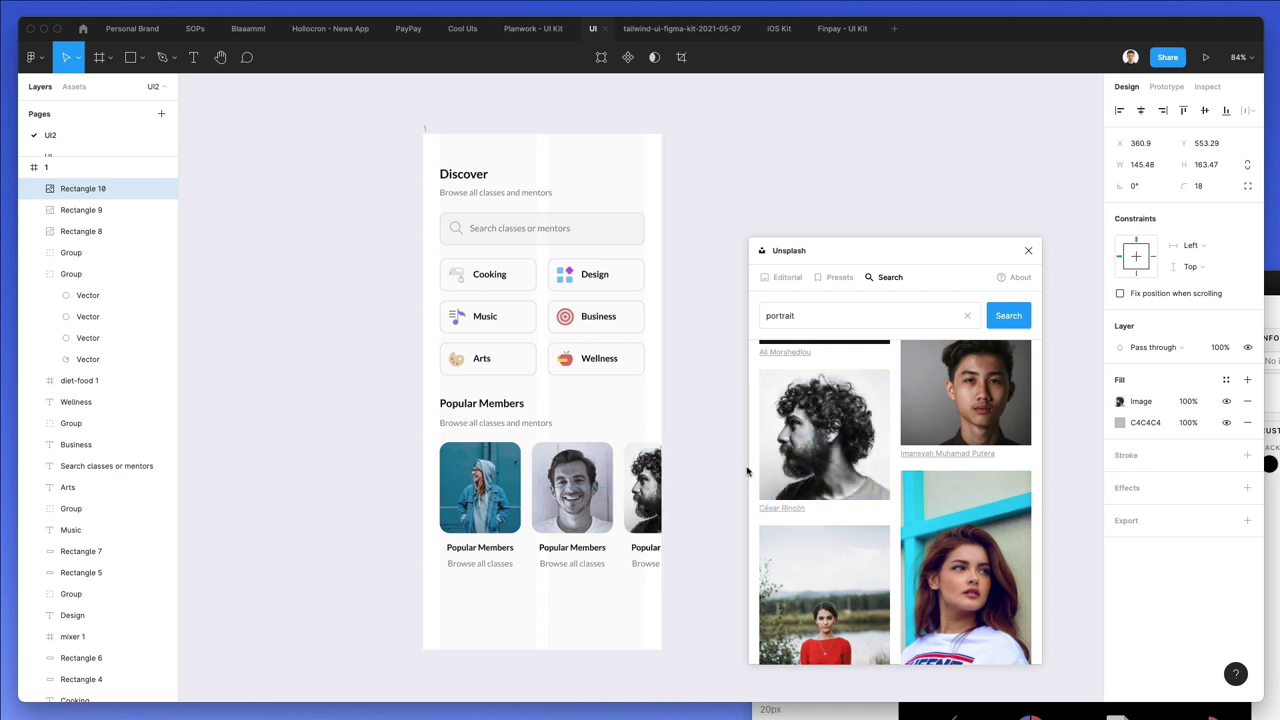
click(677, 400)
key(ctrl+z)
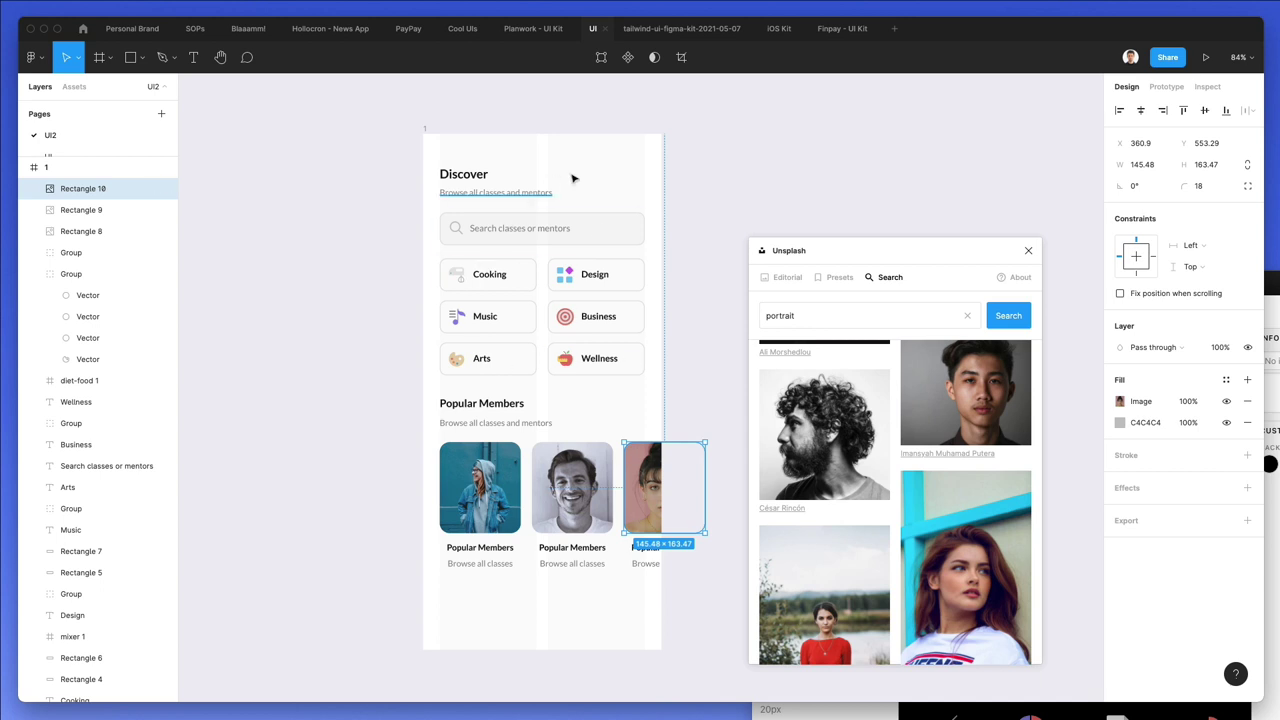
scroll(887, 398, down, 10)
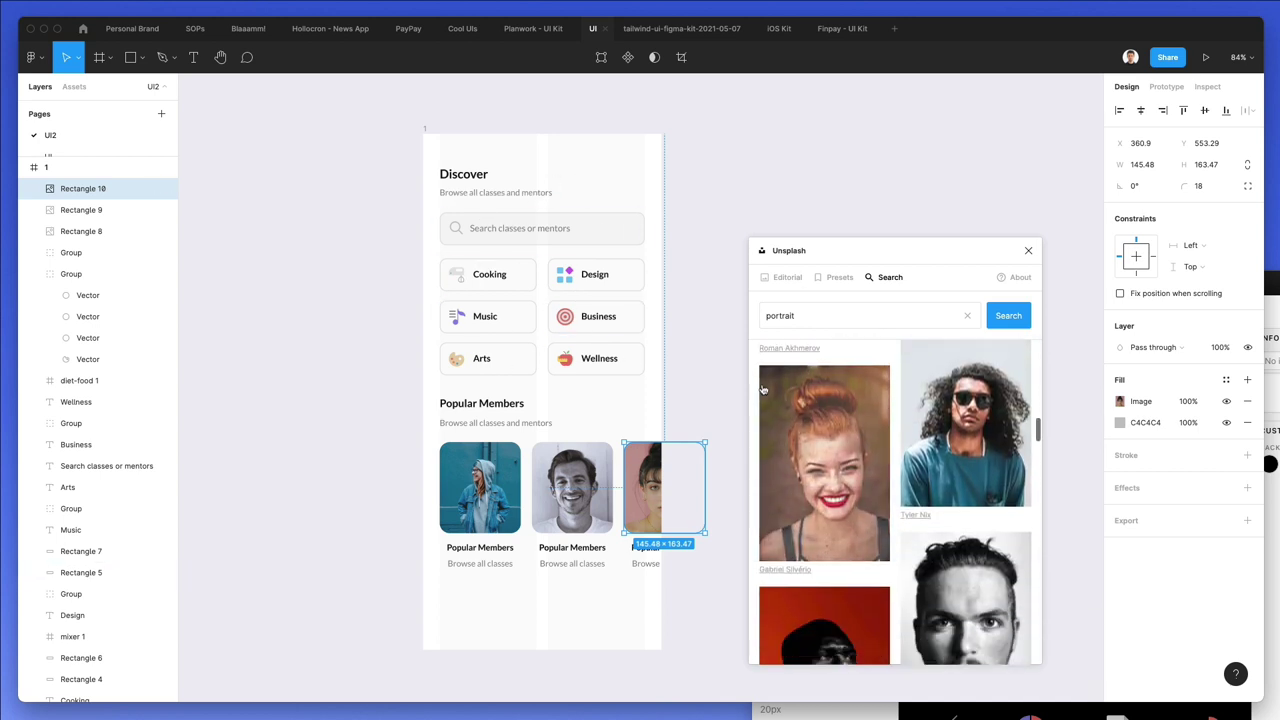
scroll(798, 383, down, 8)
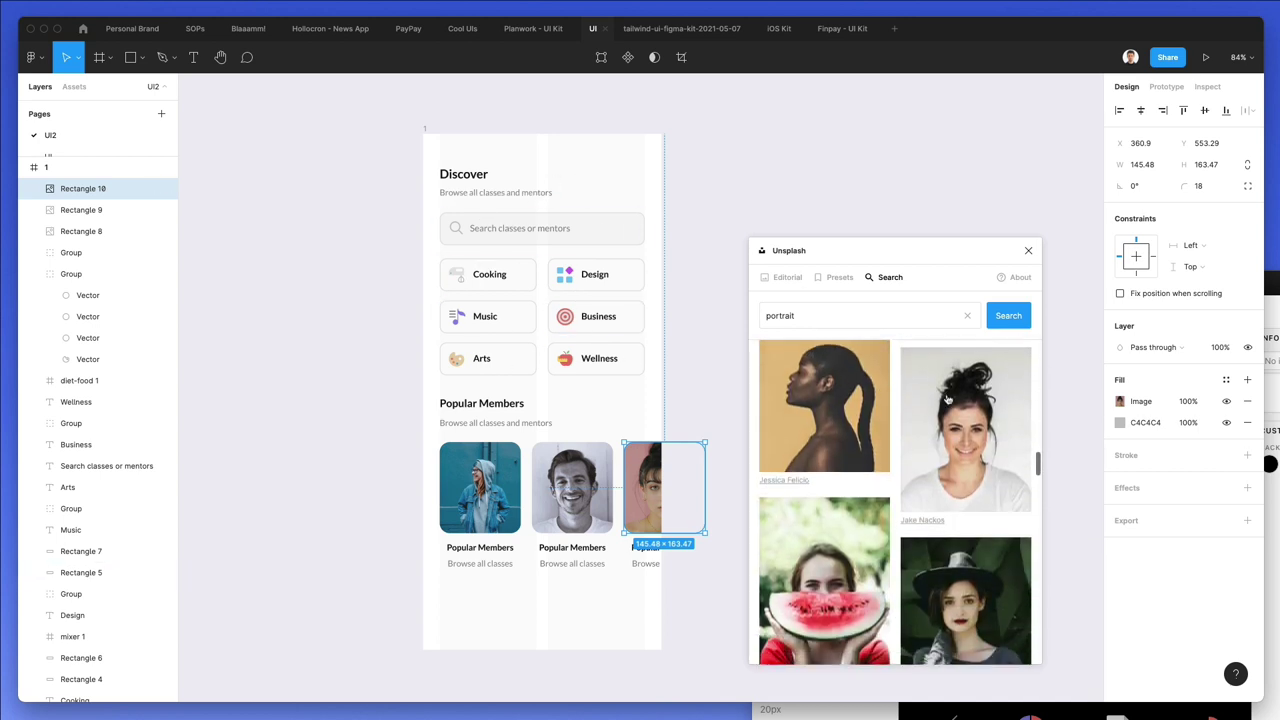
Fill the first card with the smiling woman with a hair bun and select the second card
click(510, 480)
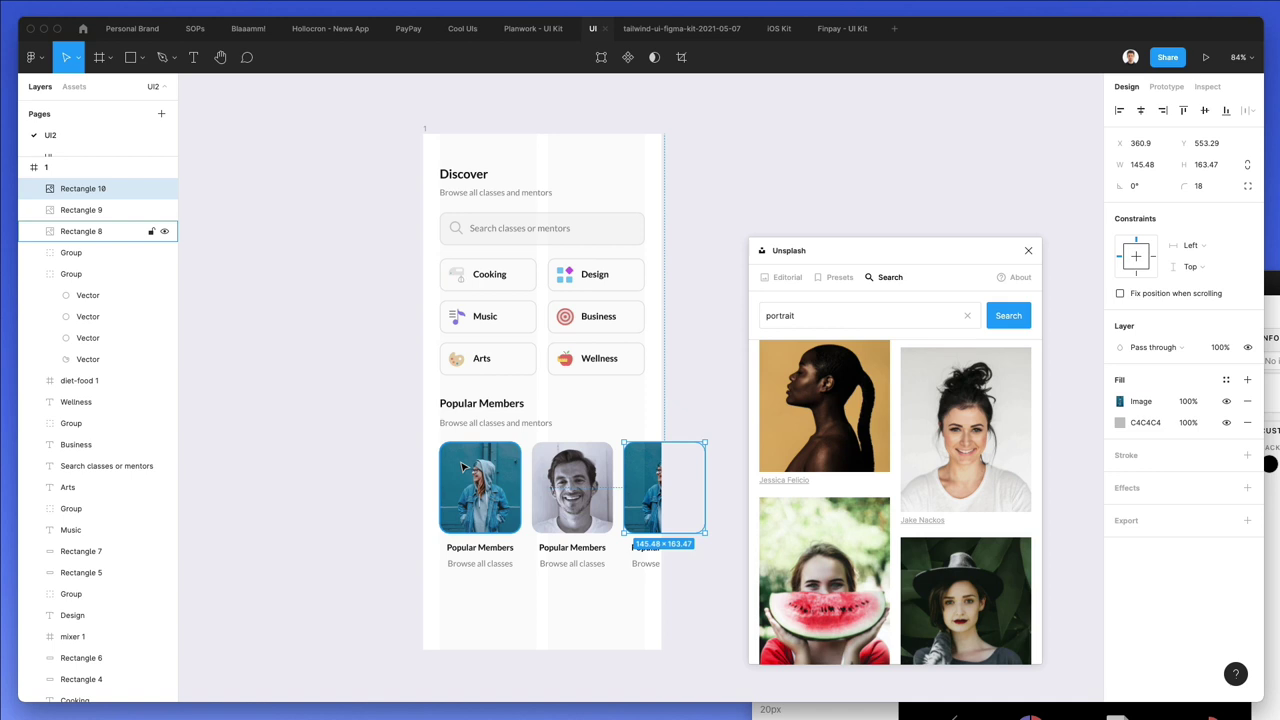
click(997, 403)
scroll(963, 425, down, 3)
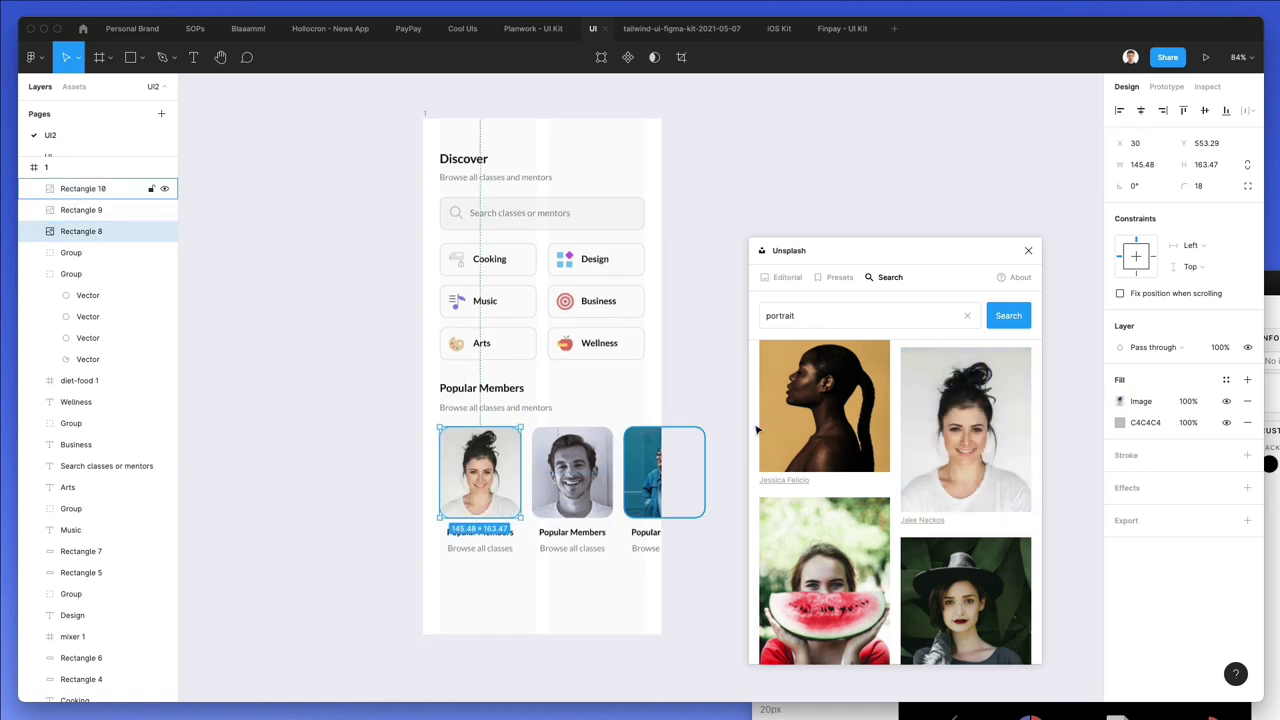
scroll(963, 425, down, 5)
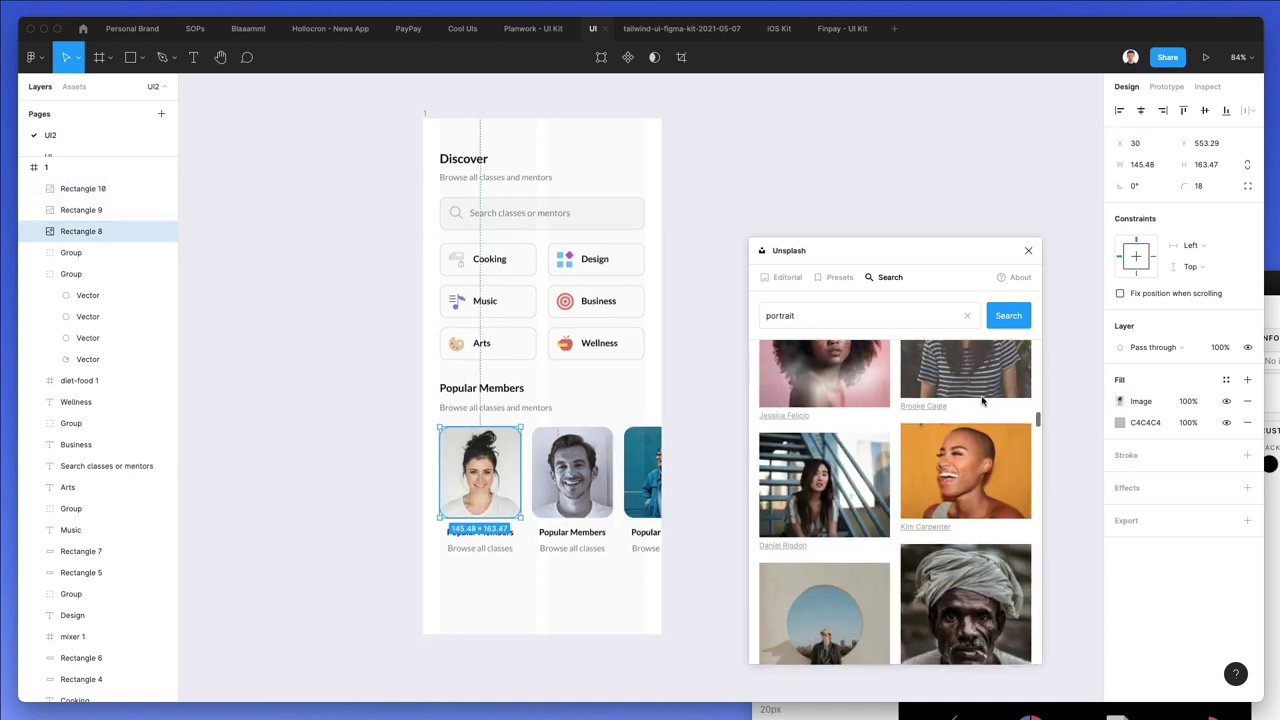
scroll(981, 401, up, 2)
scroll(981, 401, down, 10)
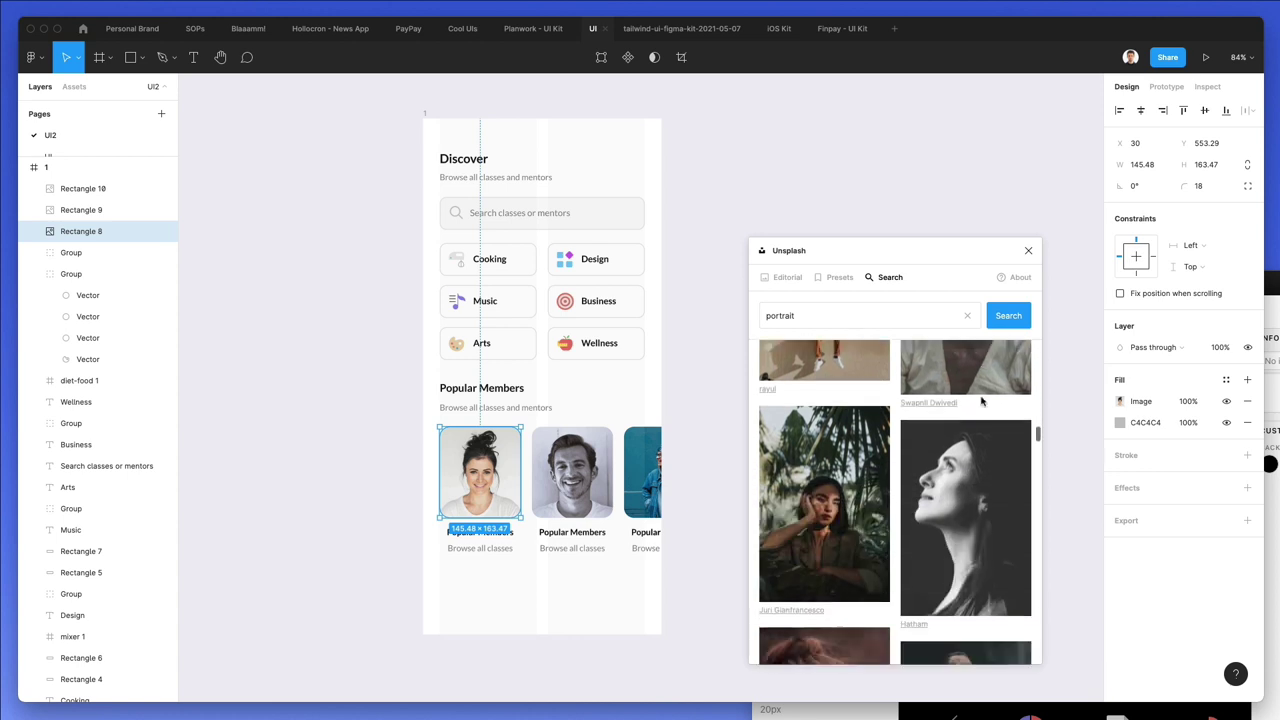
scroll(981, 401, down, 10)
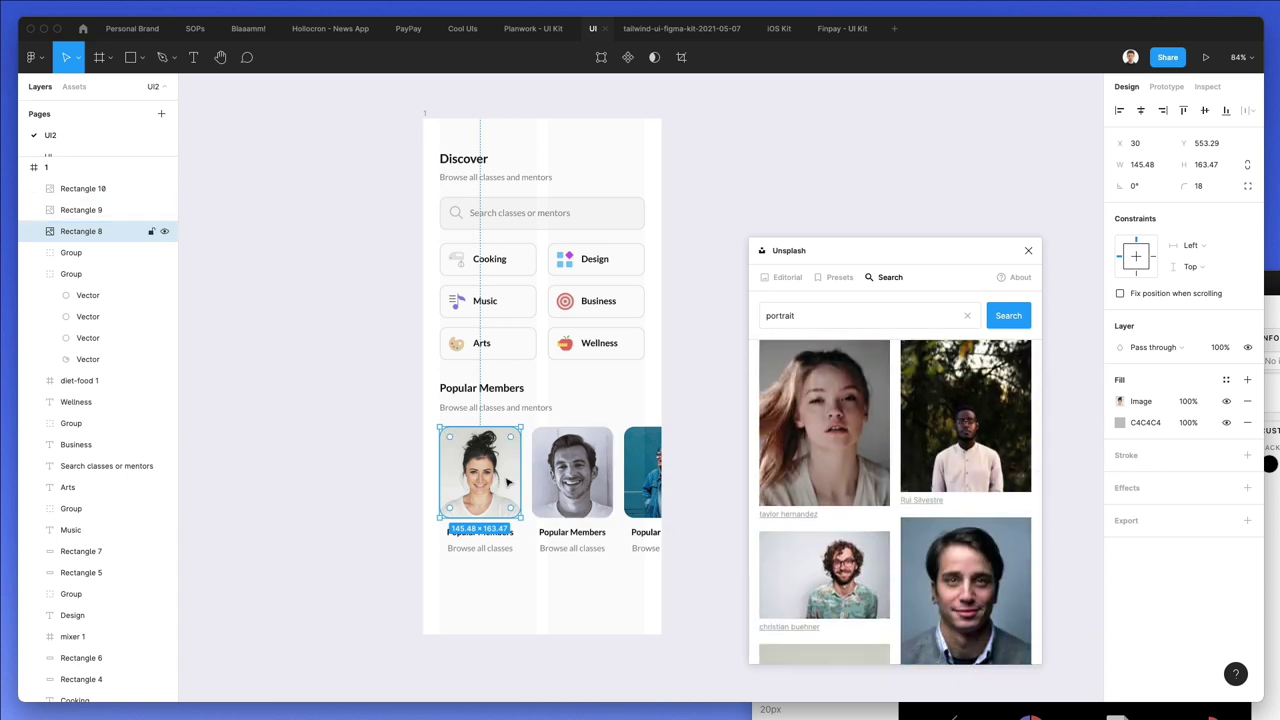
scroll(516, 470, down, 1)
scroll(966, 451, down, 10)
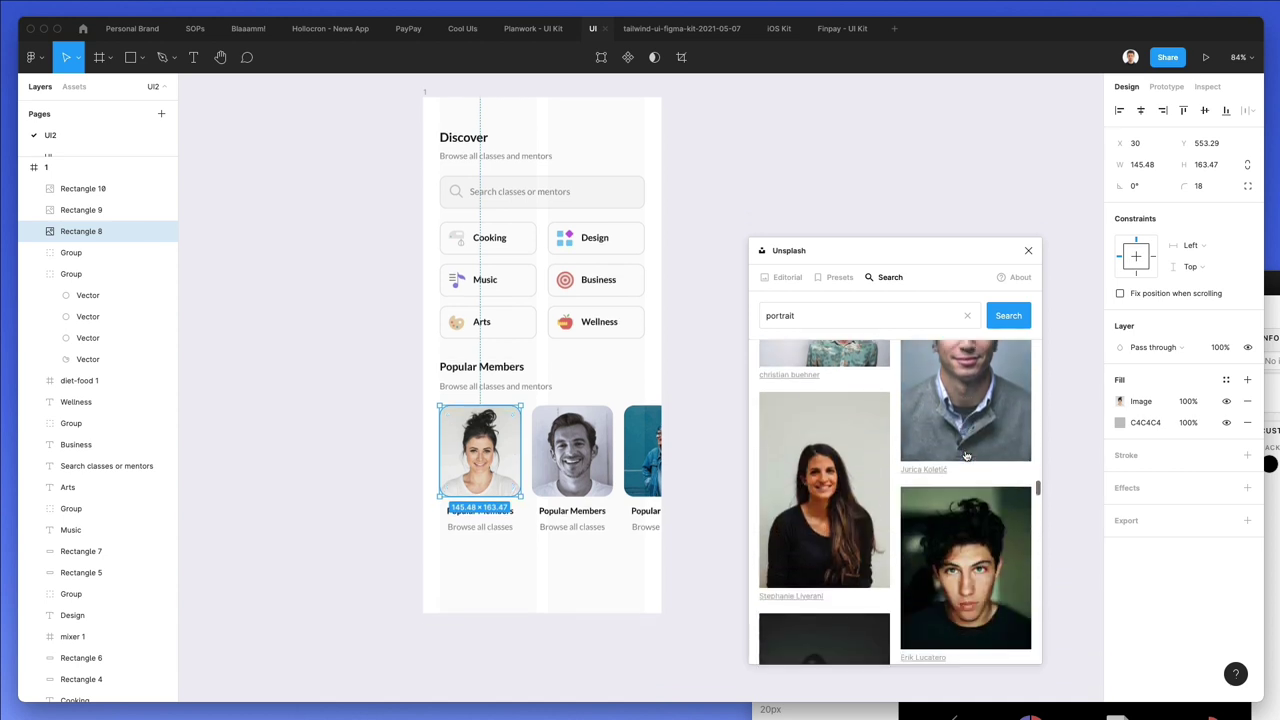
scroll(966, 455, down, 3)
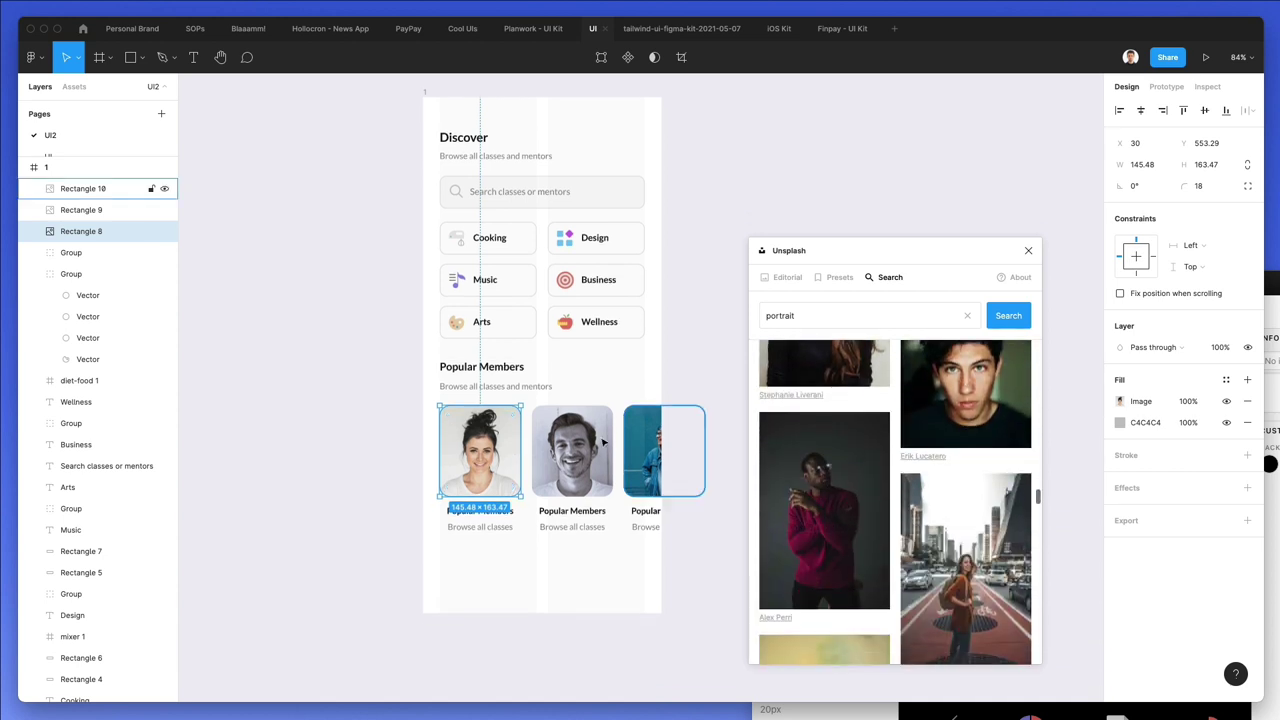
click(572, 452)
Try the dark-haired woman and blonde woman portraits on the second and third cards
click(855, 370)
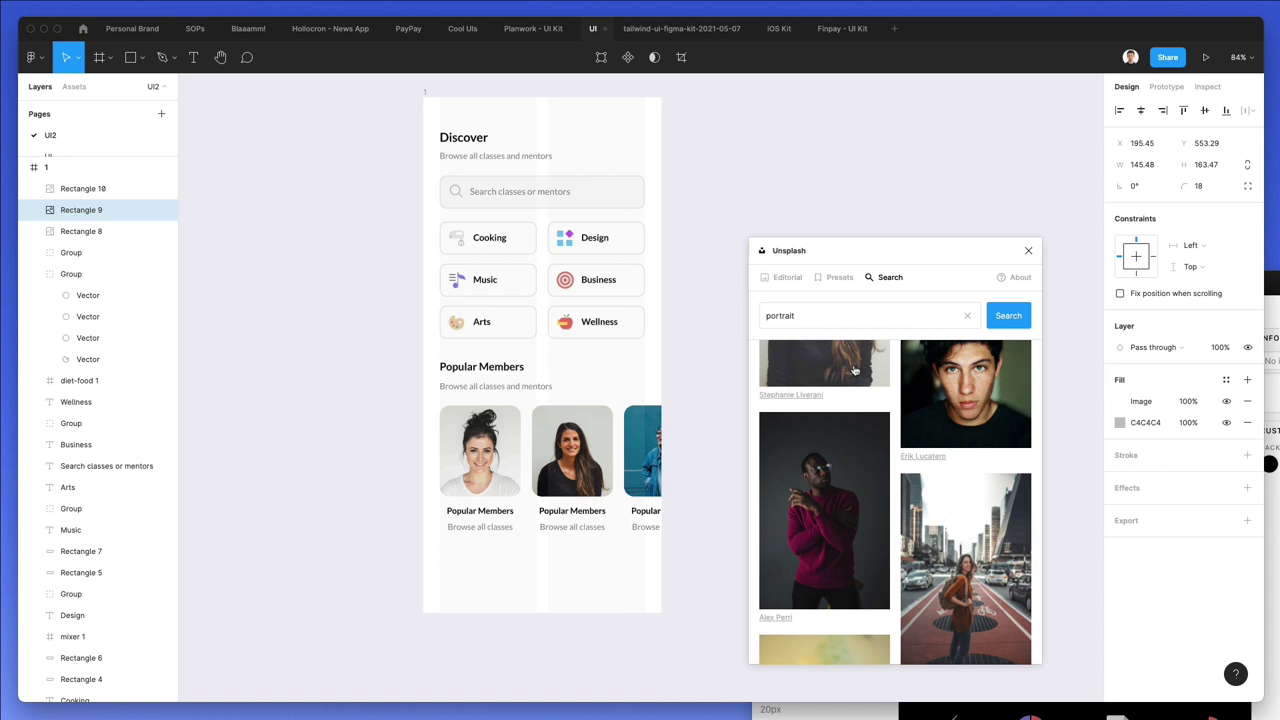
scroll(488, 438, up, 3)
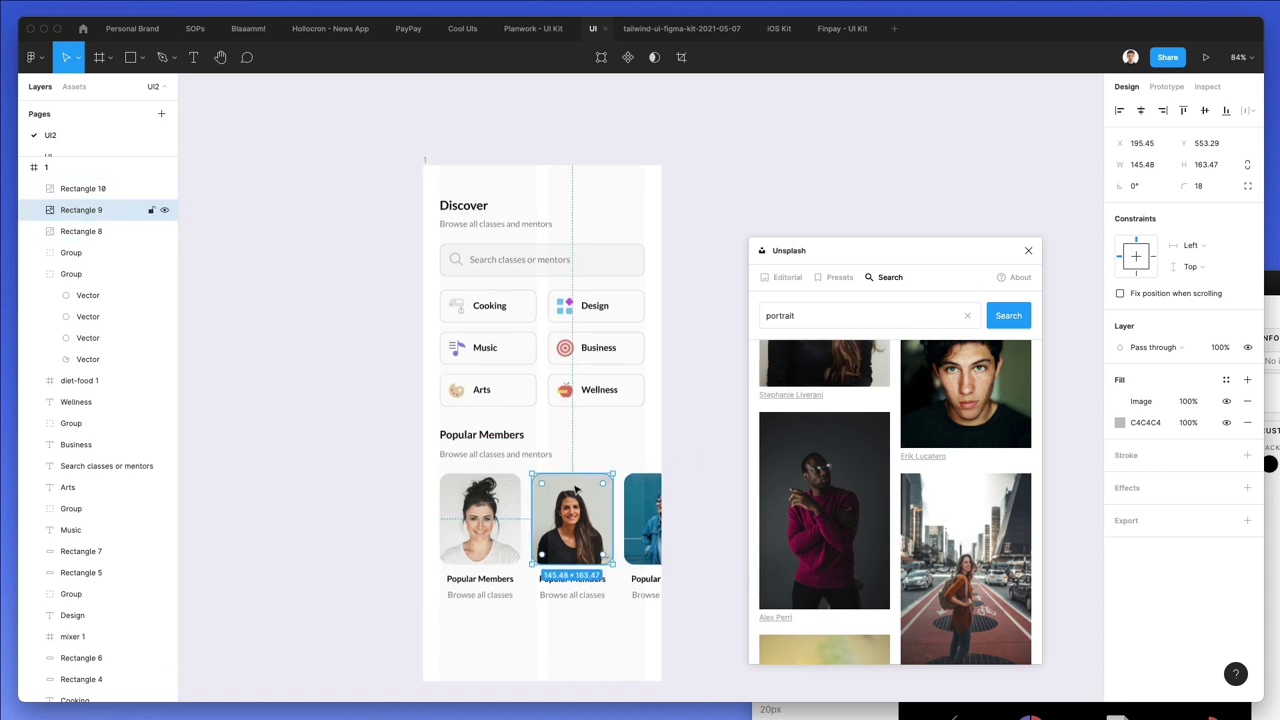
scroll(895, 450, down, 10)
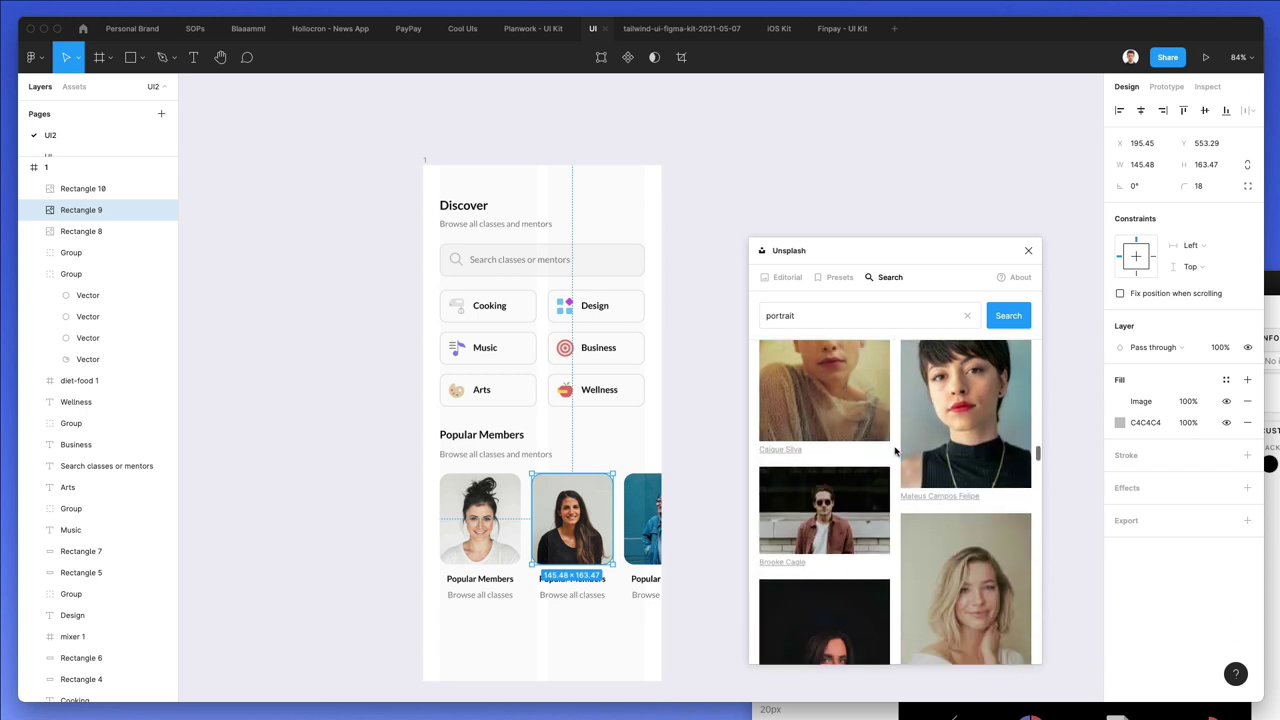
scroll(895, 452, down, 2)
click(658, 528)
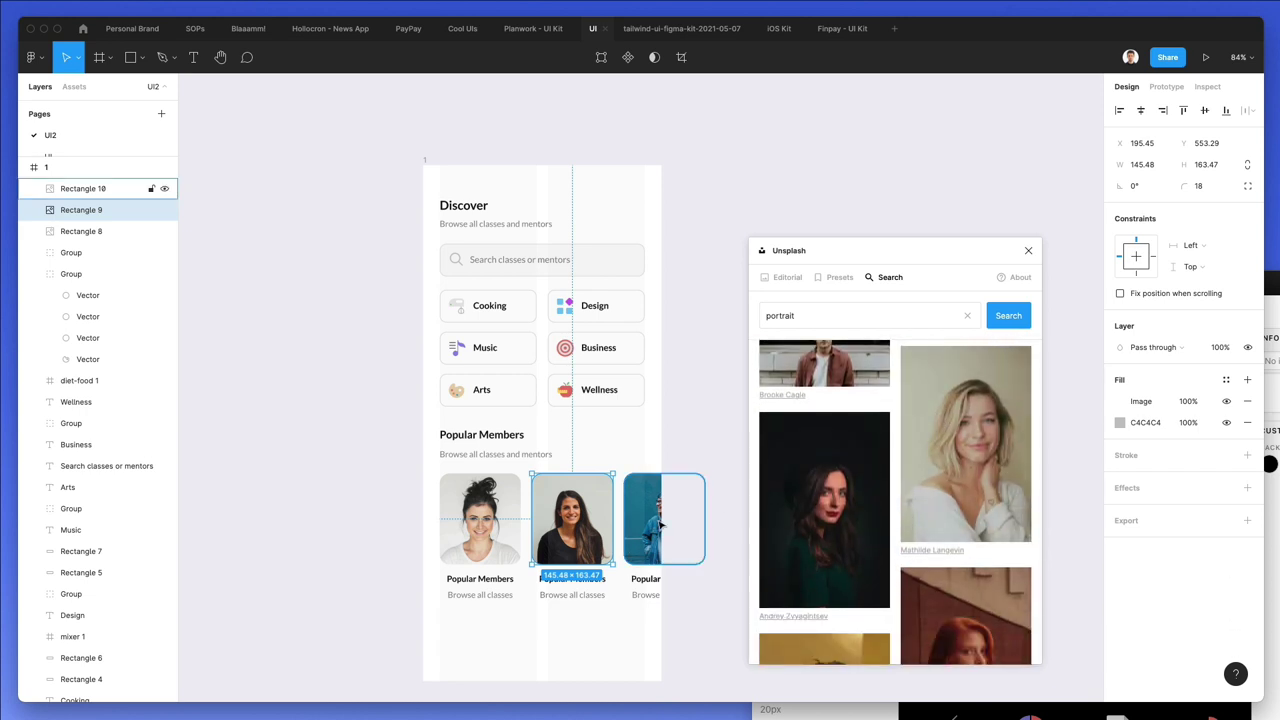
click(967, 441)
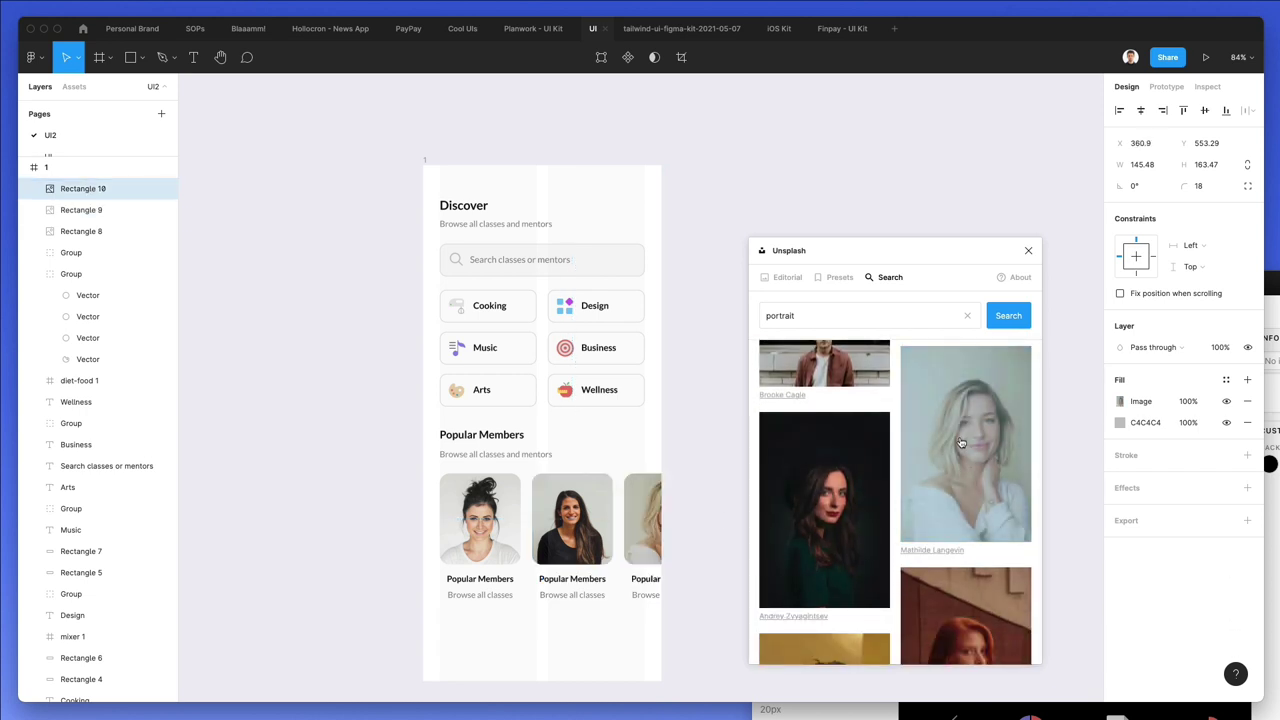
key(Tab)
click(965, 441)
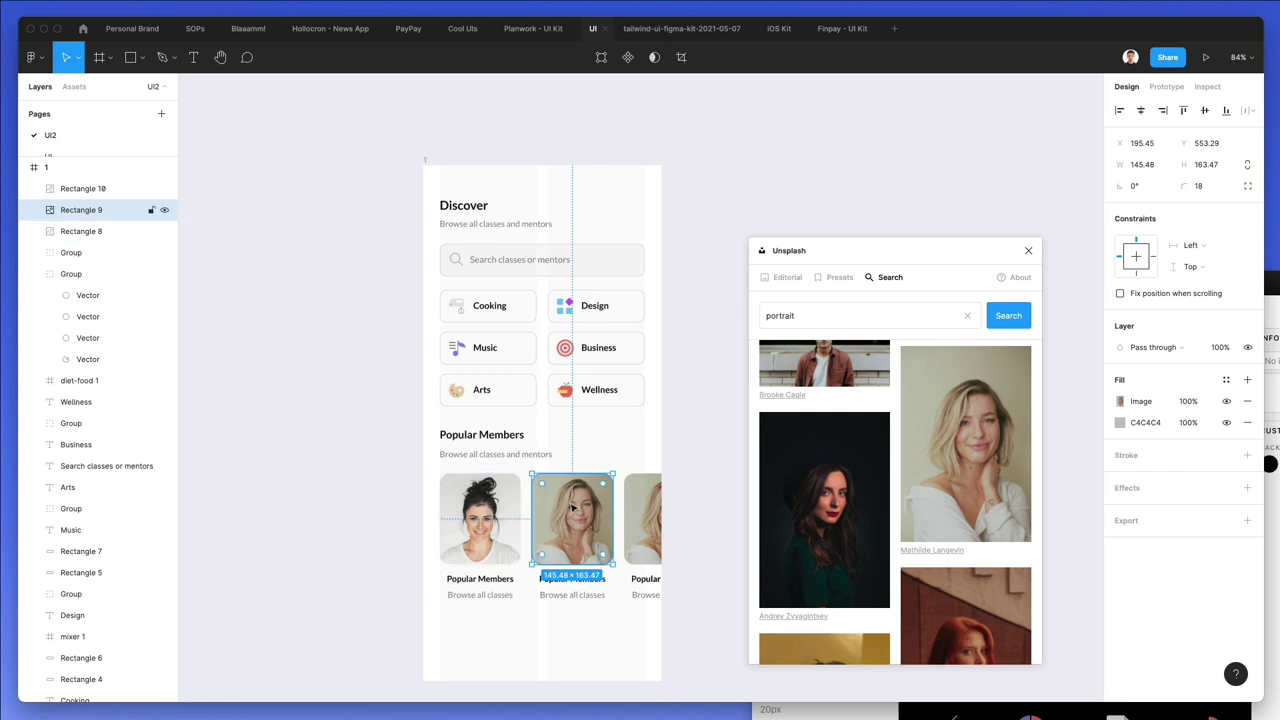
Undo the man-in-blue photo and fill the second card with the plaid-shirt man portrait
scroll(903, 482, down, 4)
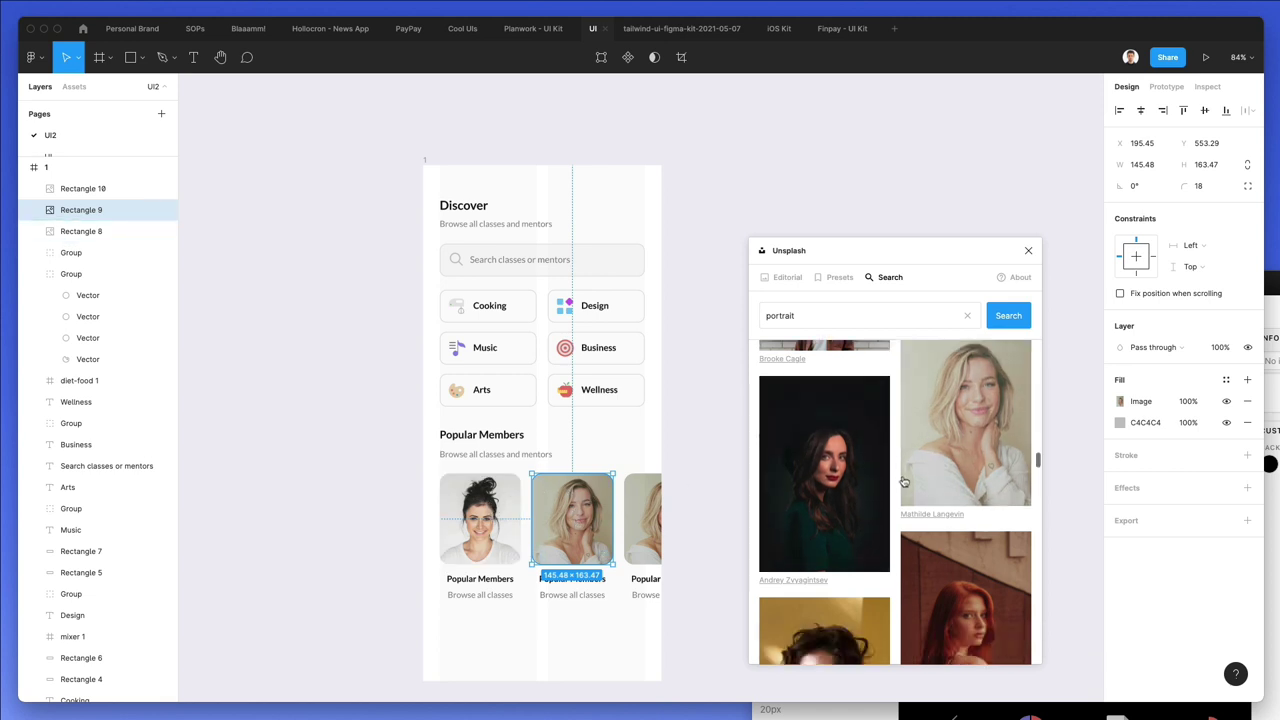
scroll(903, 482, down, 5)
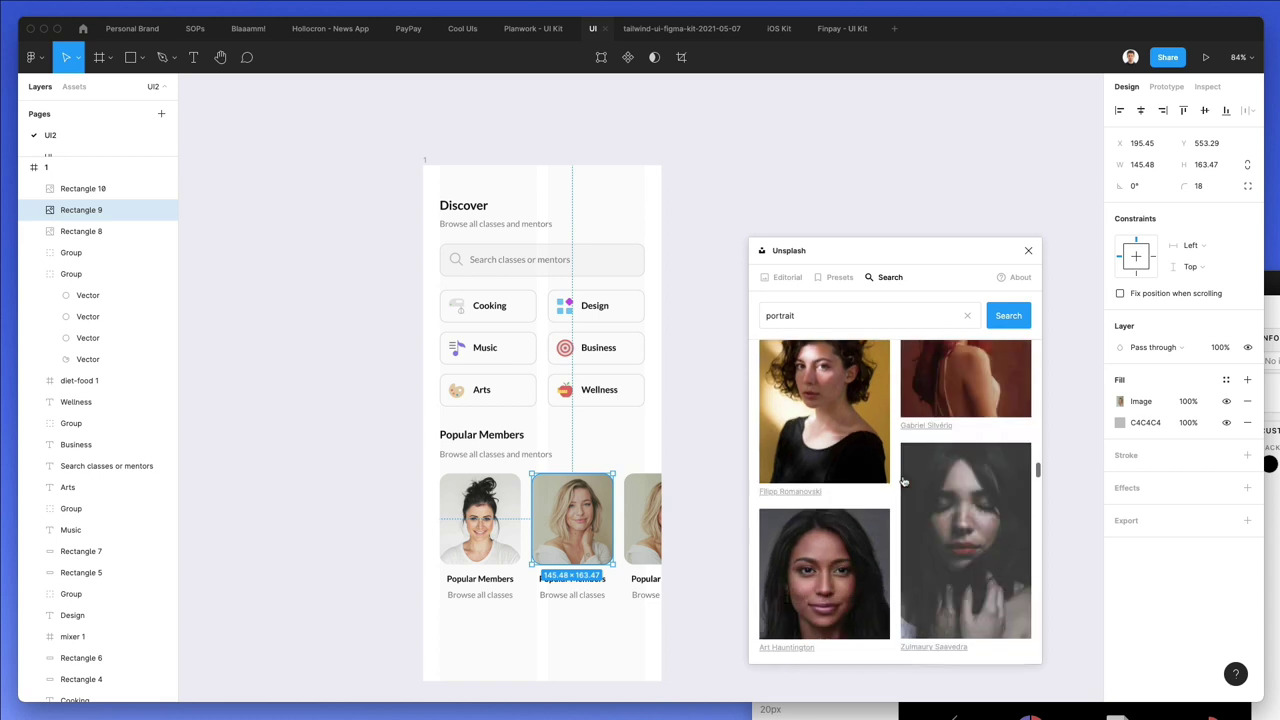
scroll(903, 482, up, 5)
scroll(903, 482, down, 8)
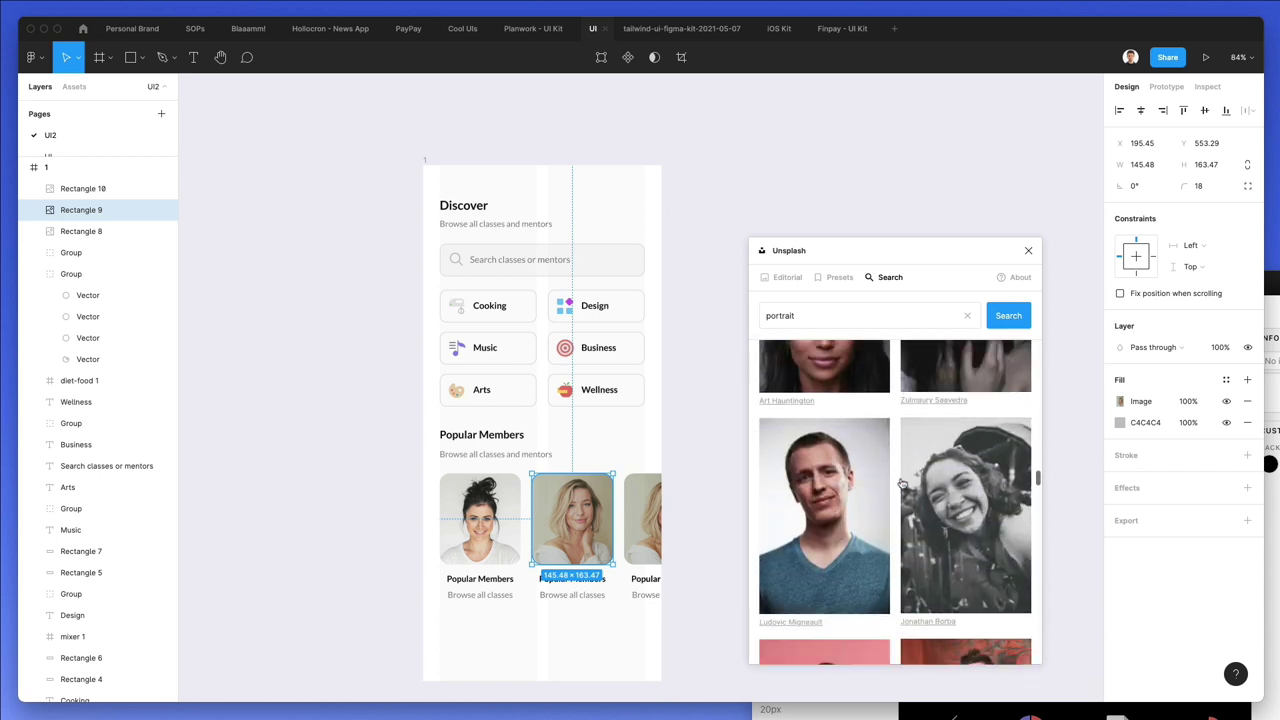
click(824, 519)
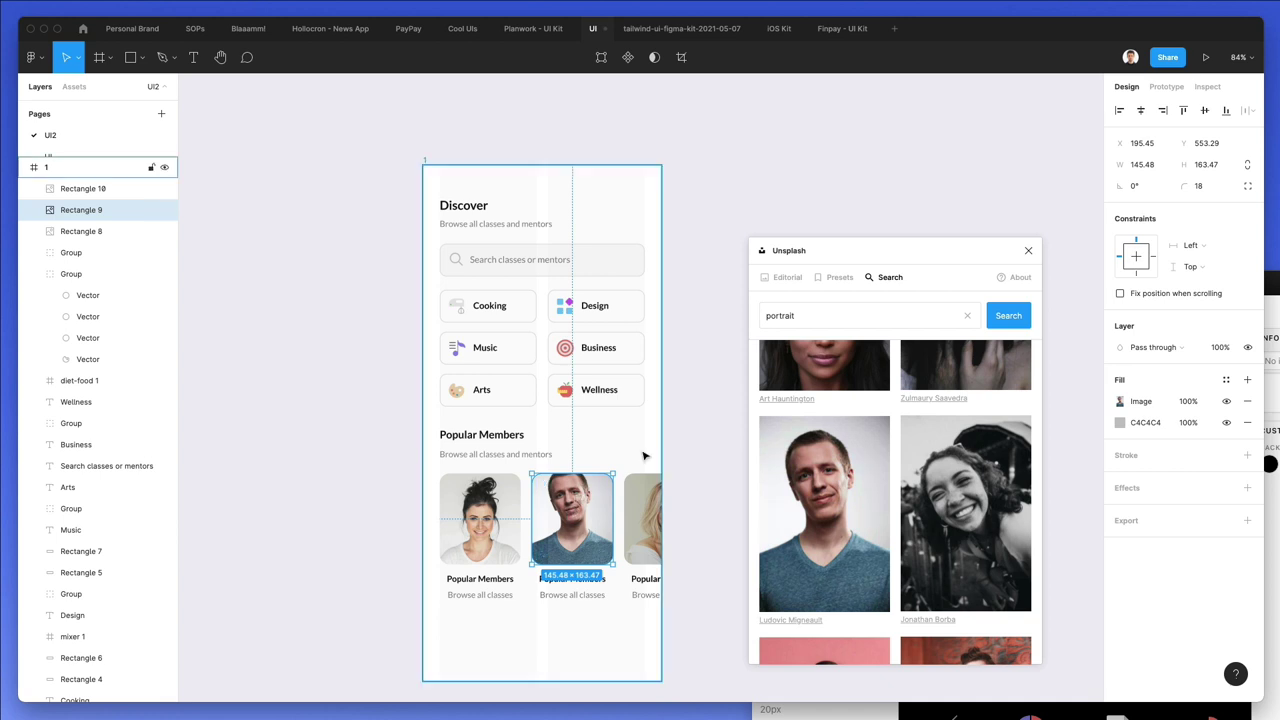
key(ctrl+z)
key(ctrl+z)
scroll(895, 483, down, 10)
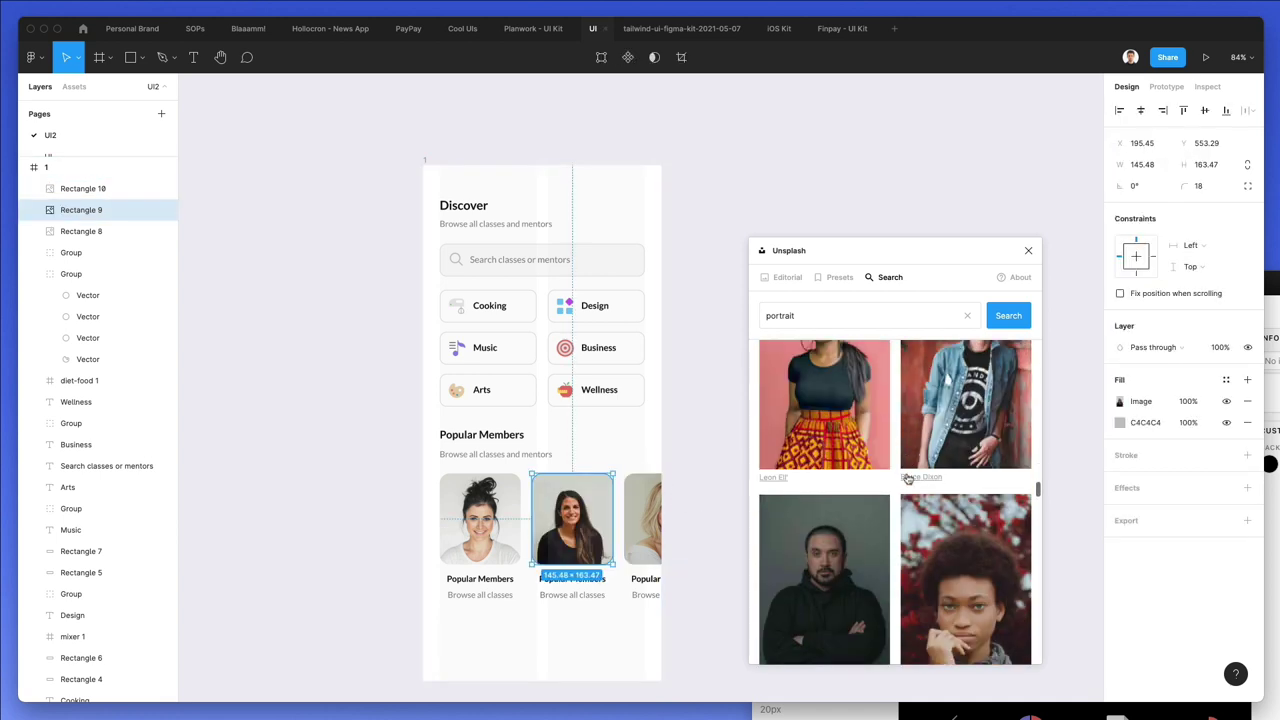
scroll(908, 479, down, 5)
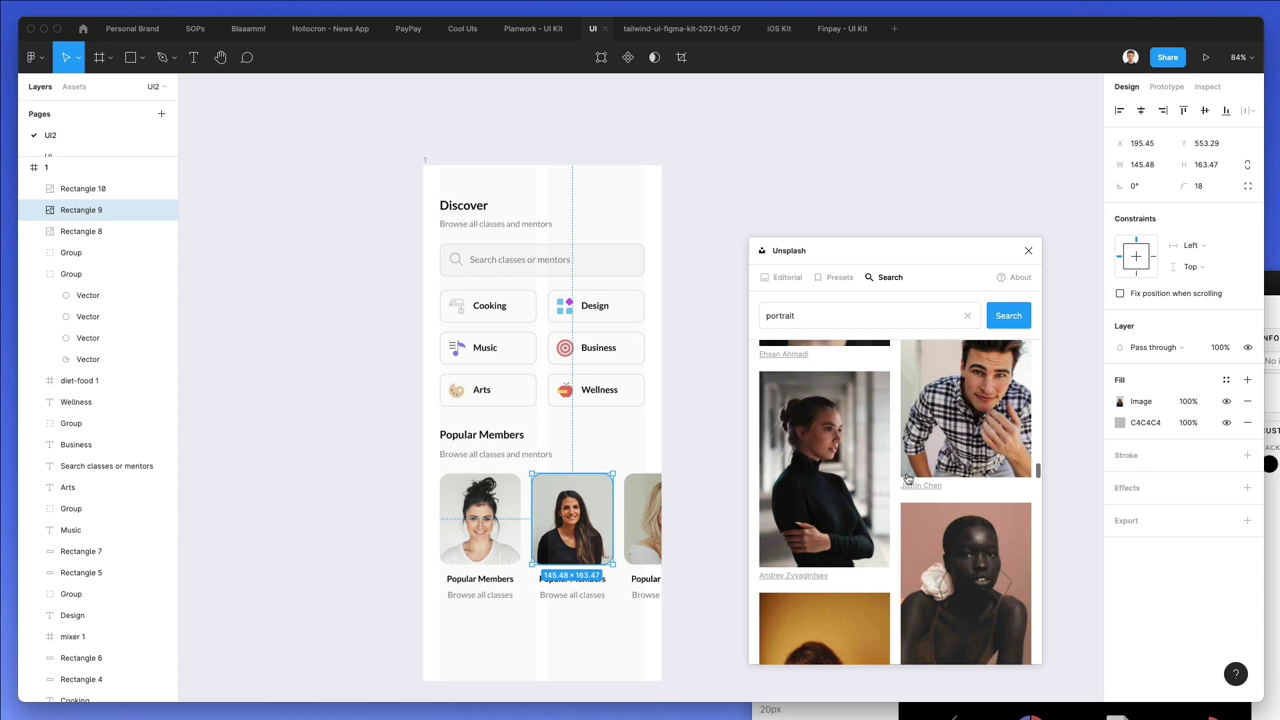
click(936, 471)
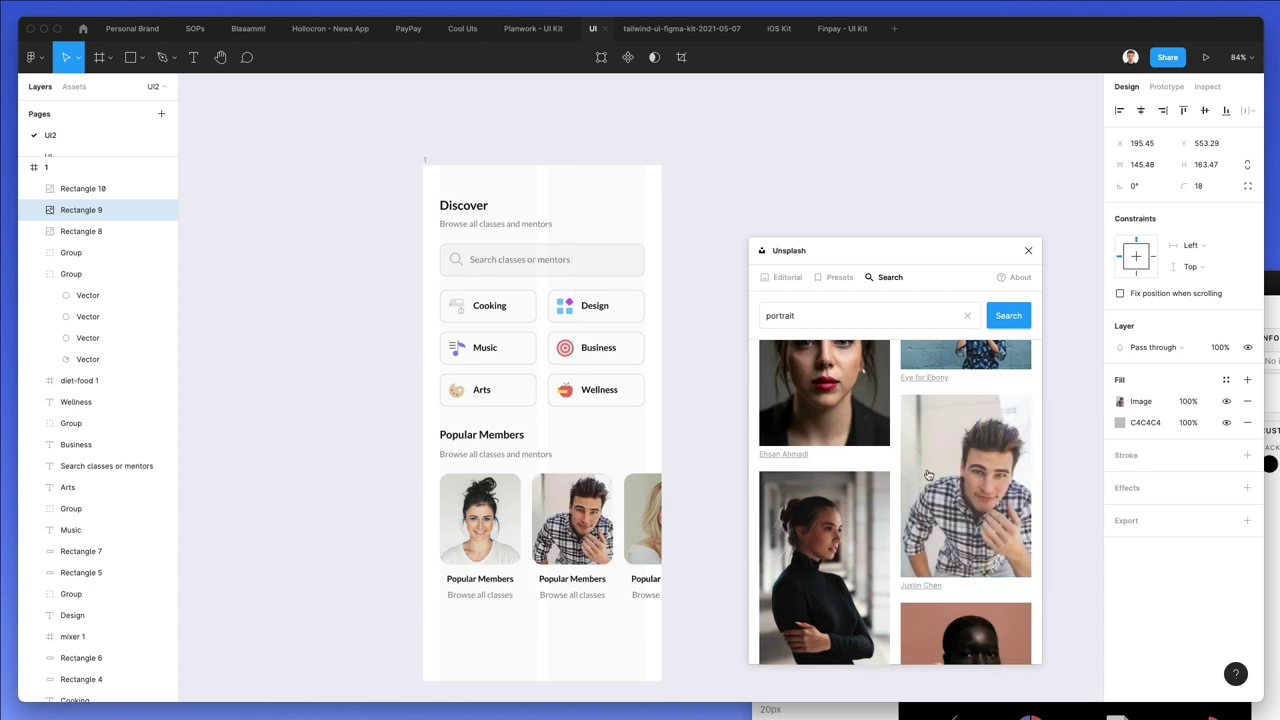
Try Unsplash portraits in the third member card, ending on the blue-shirt man
click(720, 500)
click(650, 515)
scroll(820, 500, down, 5)
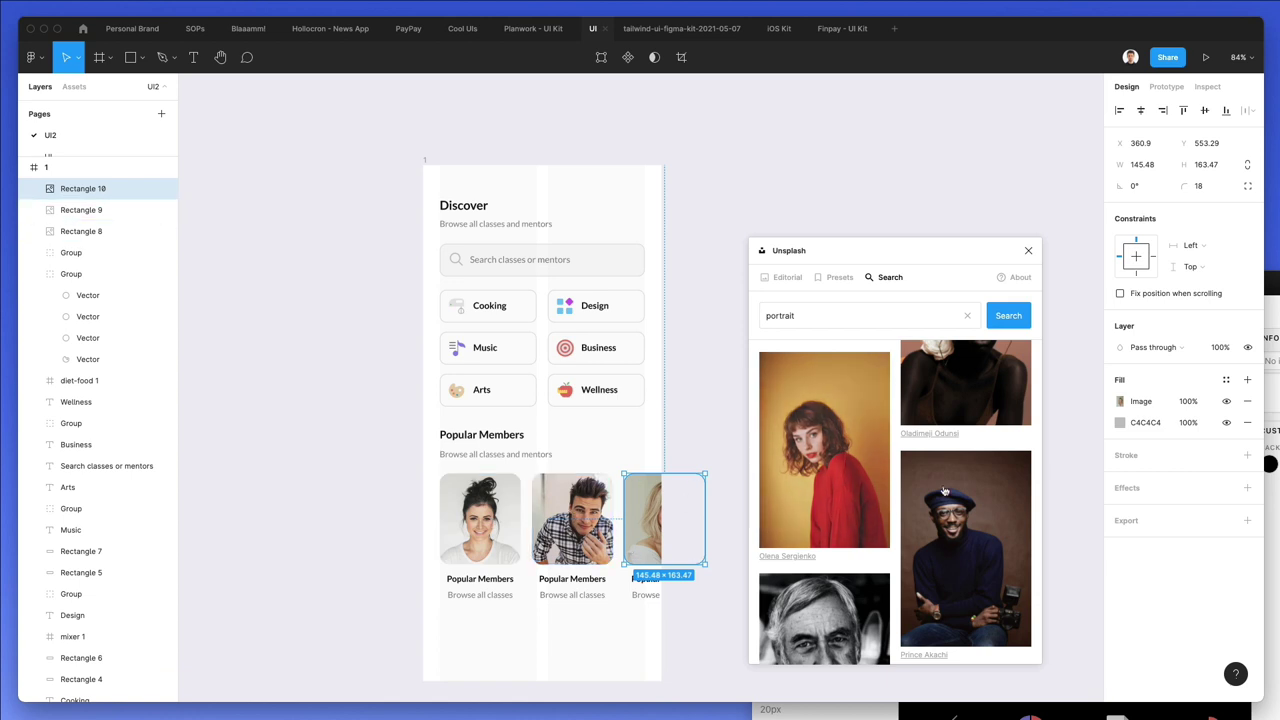
scroll(945, 490, down, 10)
scroll(955, 492, down, 10)
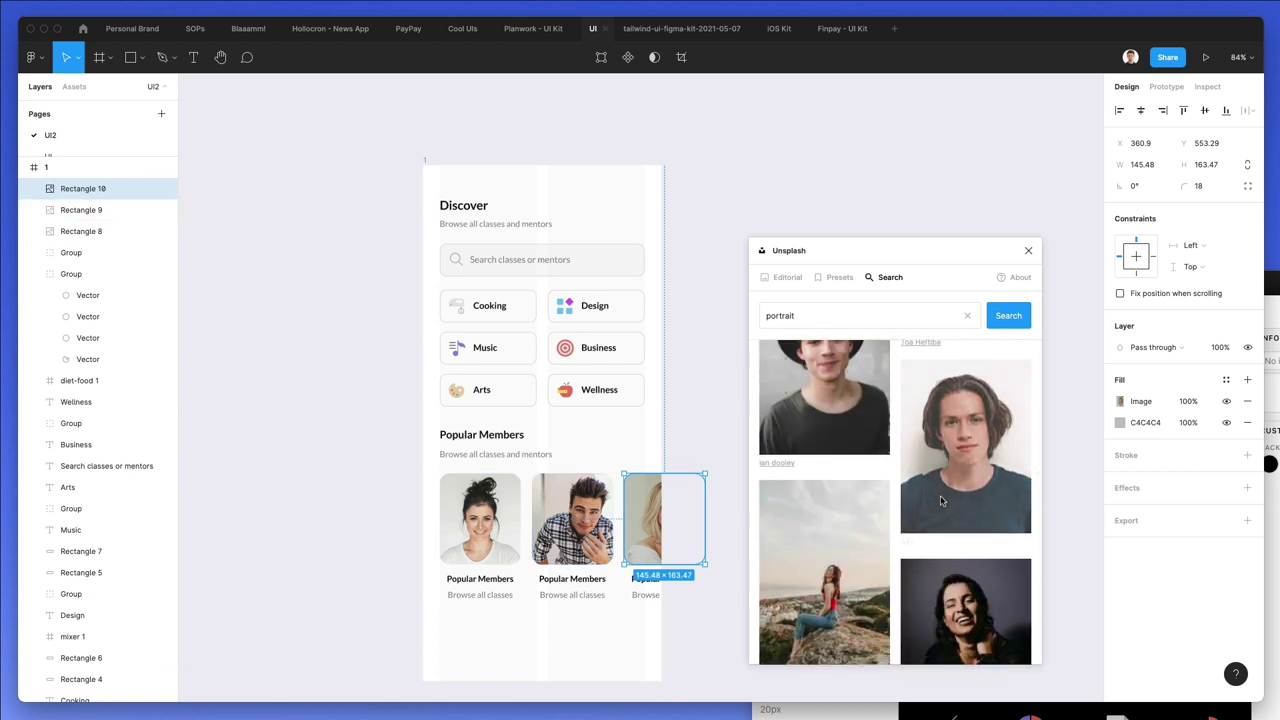
click(940, 495)
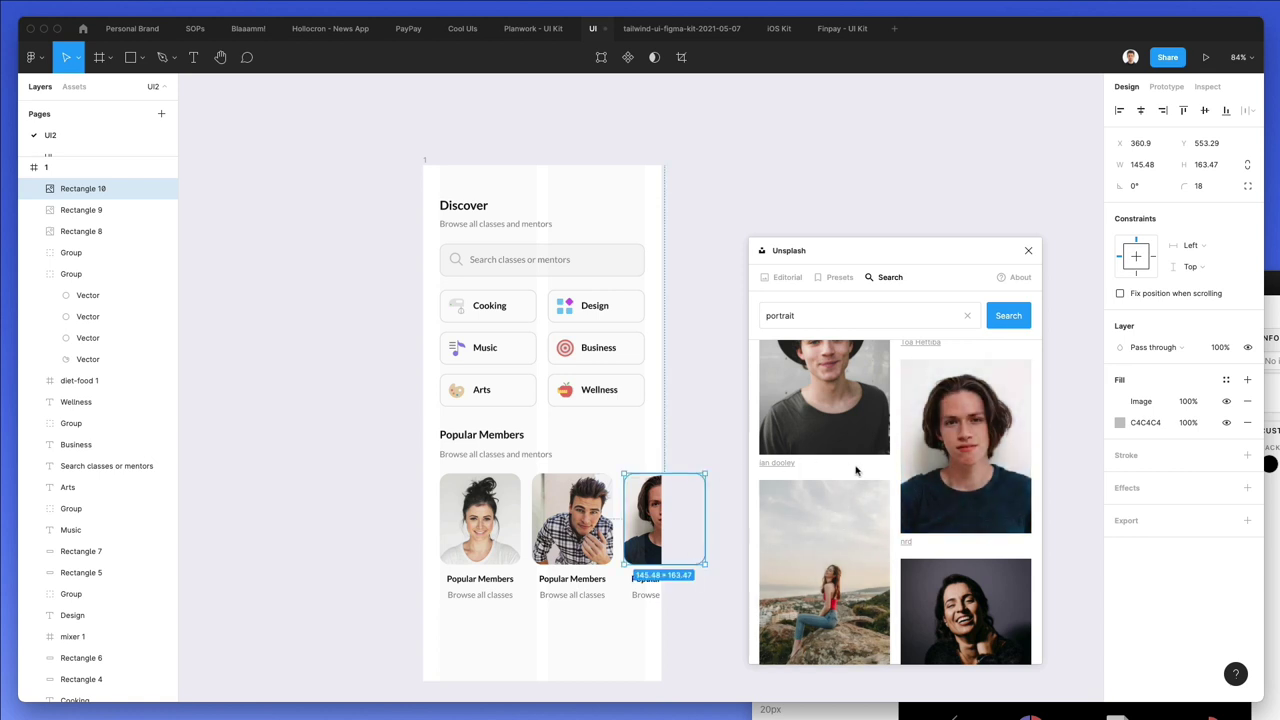
scroll(854, 466, down, 10)
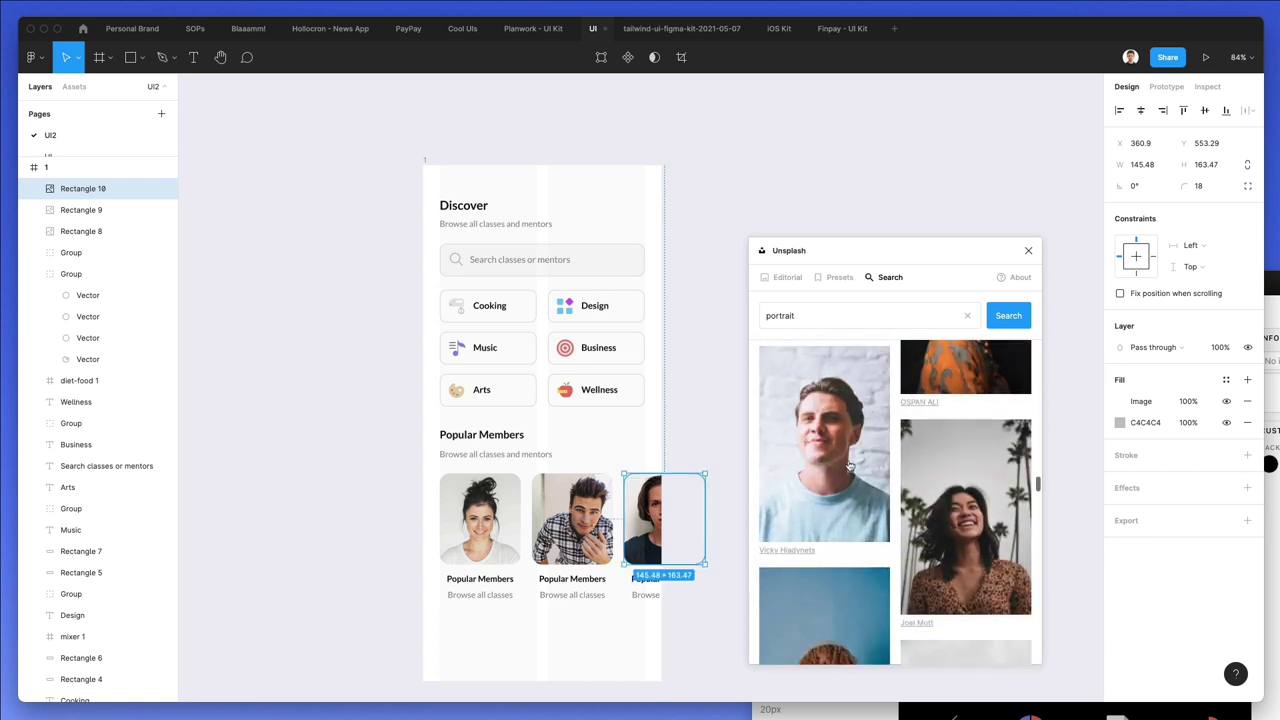
click(852, 460)
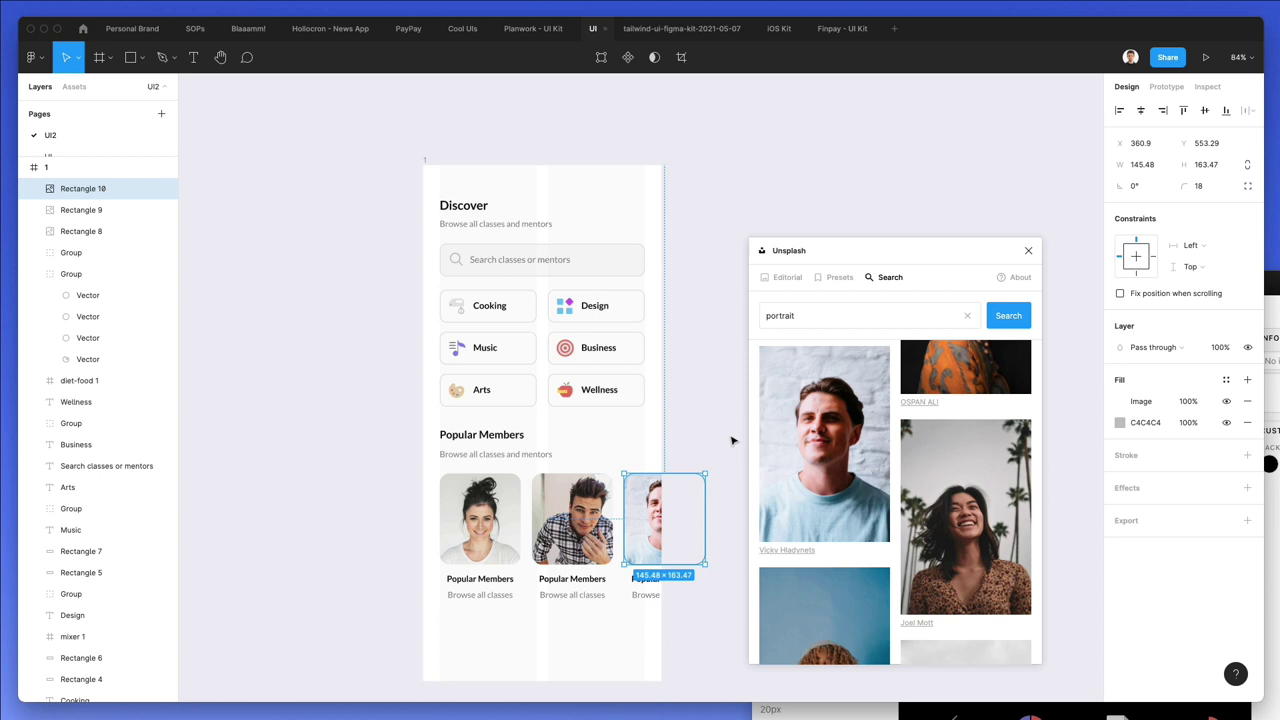
Apply the blue-shirt man's portrait to the second member card's image
click(572, 518)
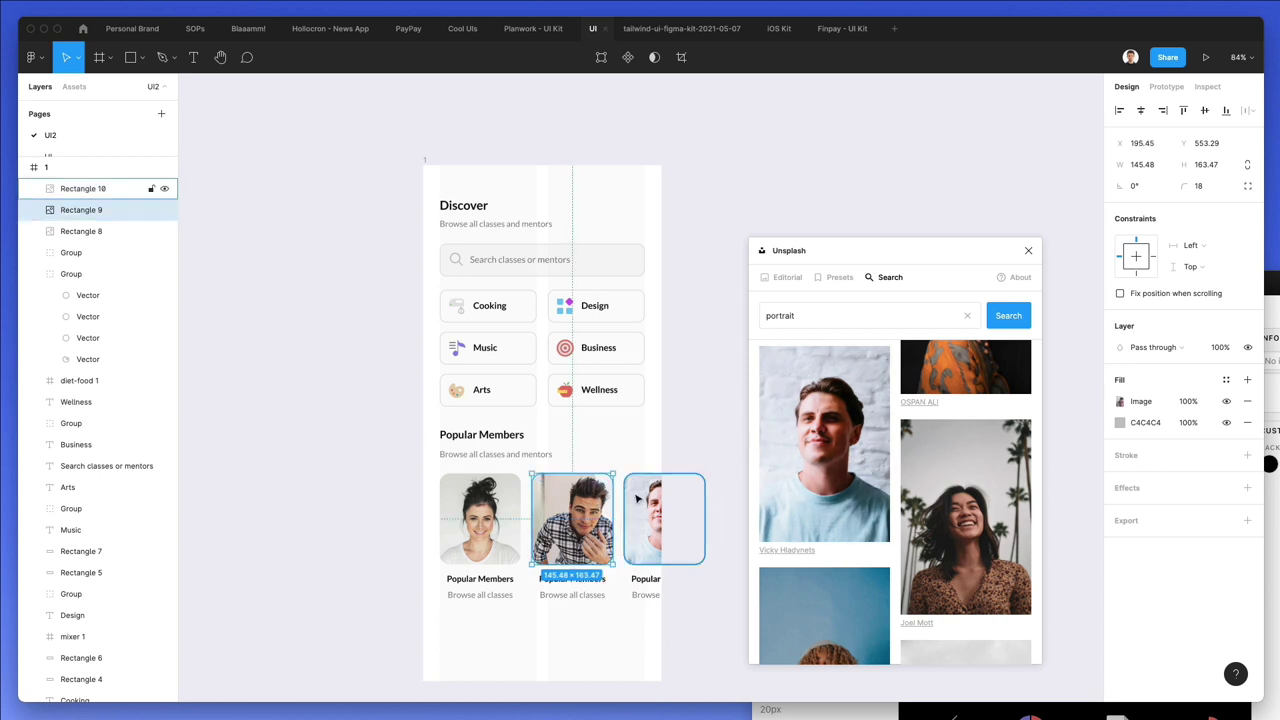
click(864, 443)
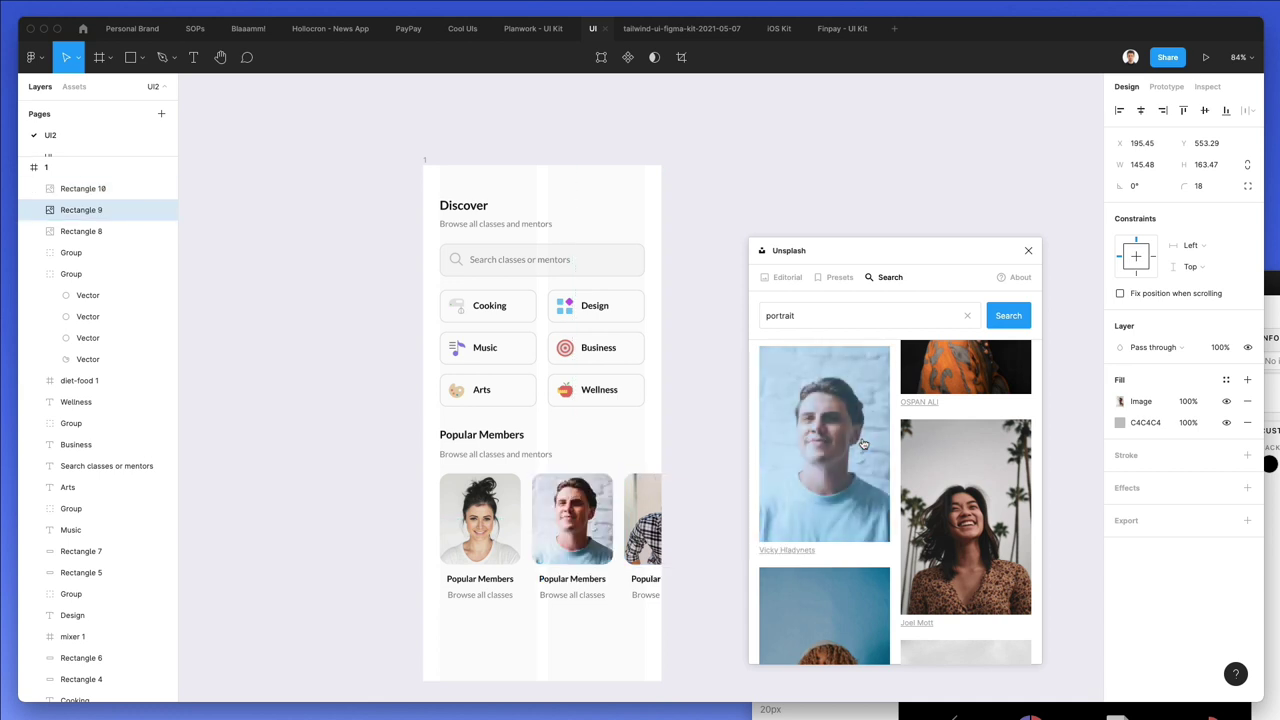
click(644, 431)
scroll(690, 428, down, 2)
scroll(913, 403, down, 5)
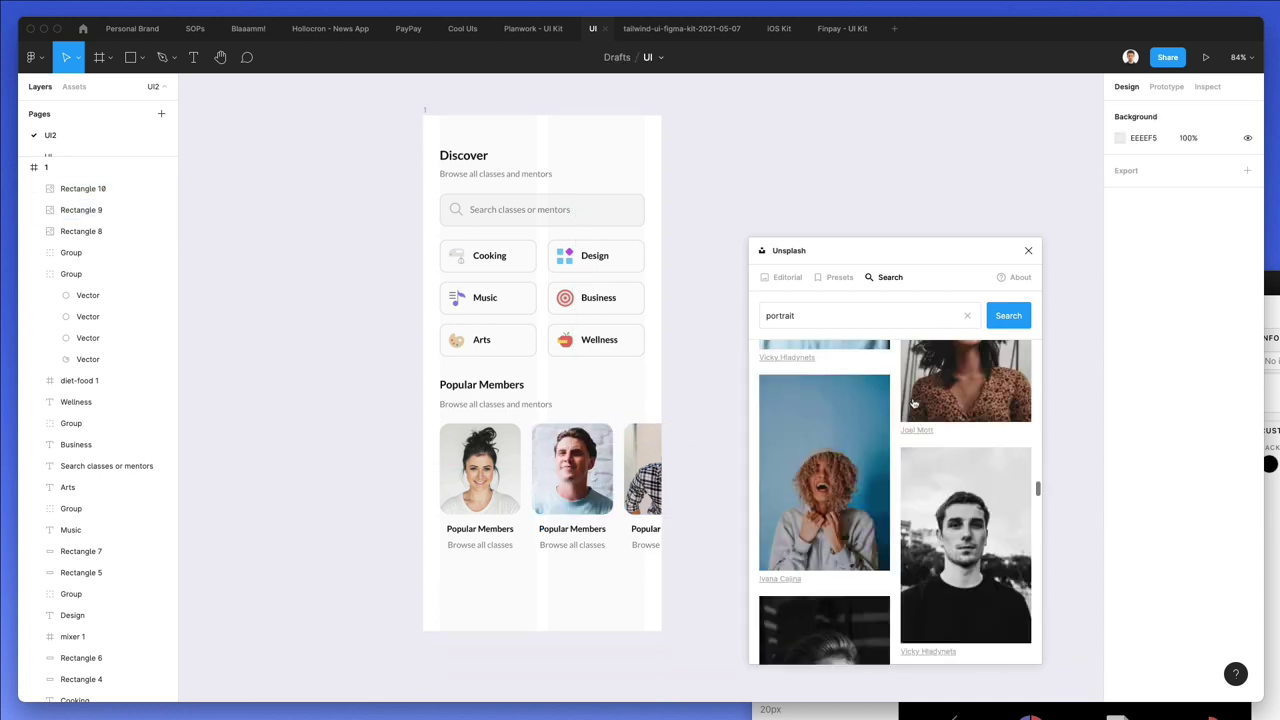
scroll(913, 403, down, 5)
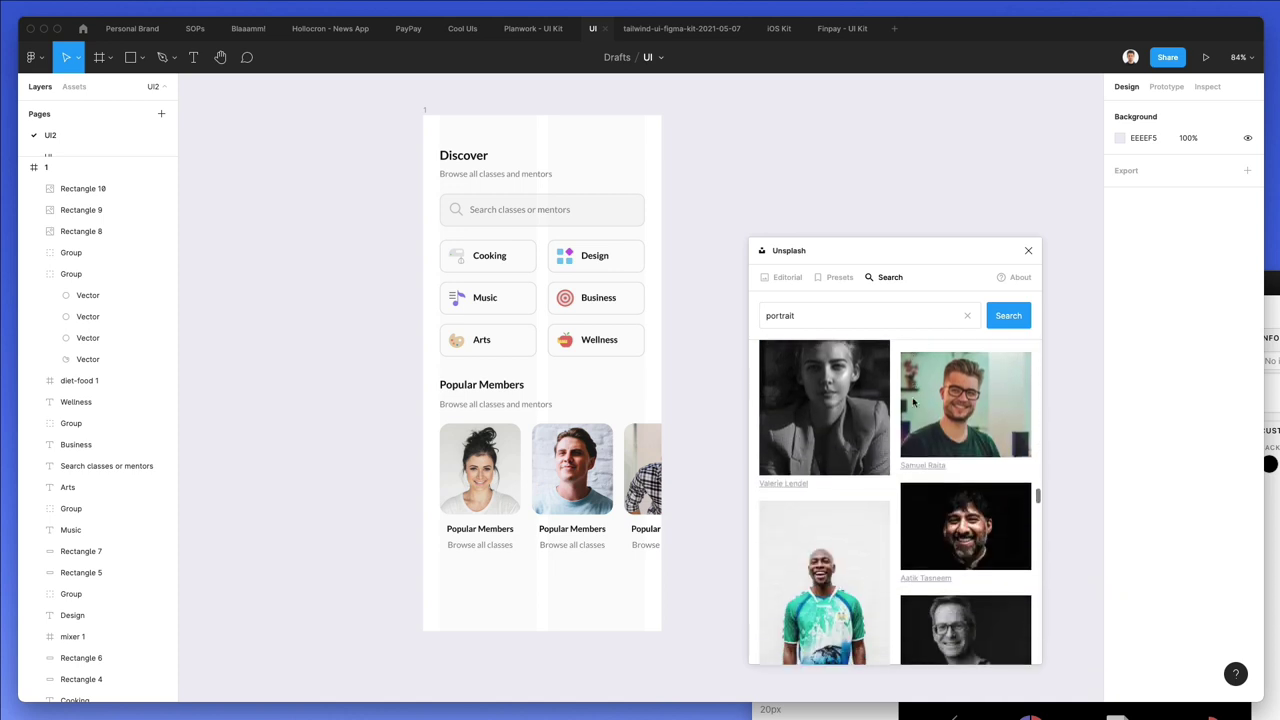
Swap the second card's photo from the jersey portrait to the white-sweater profile
click(575, 485)
click(846, 492)
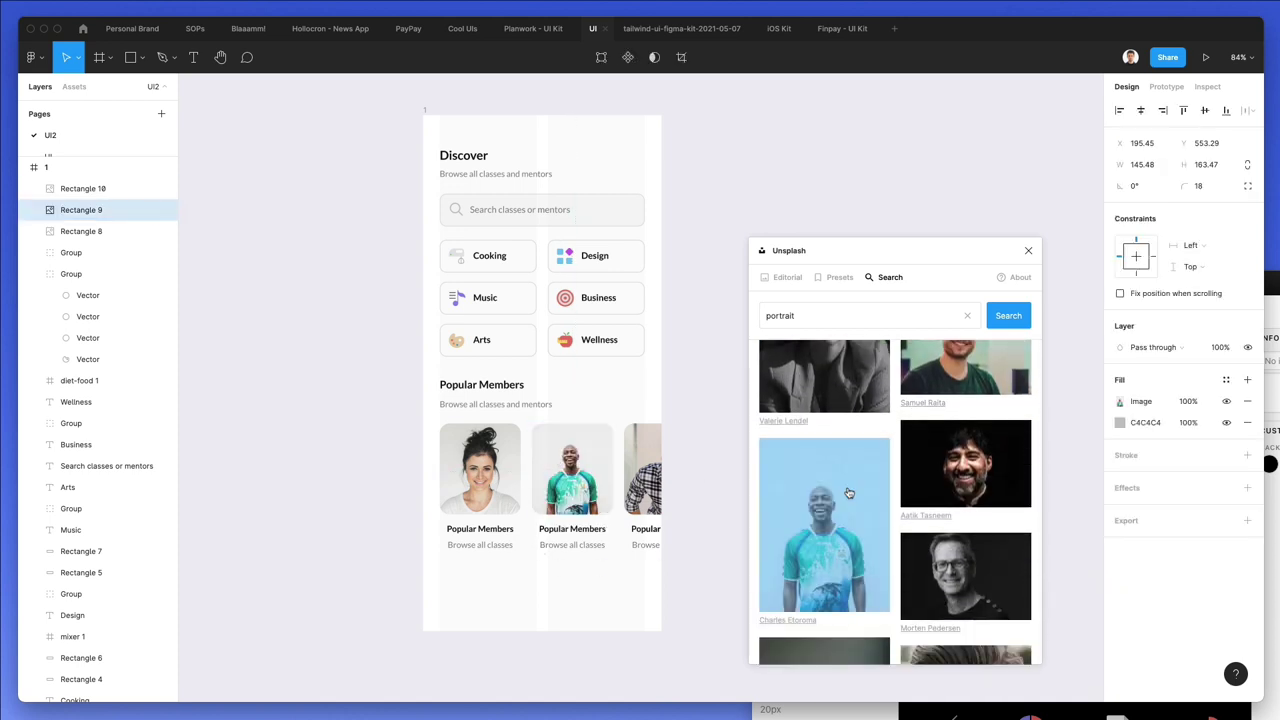
scroll(848, 492, down, 10)
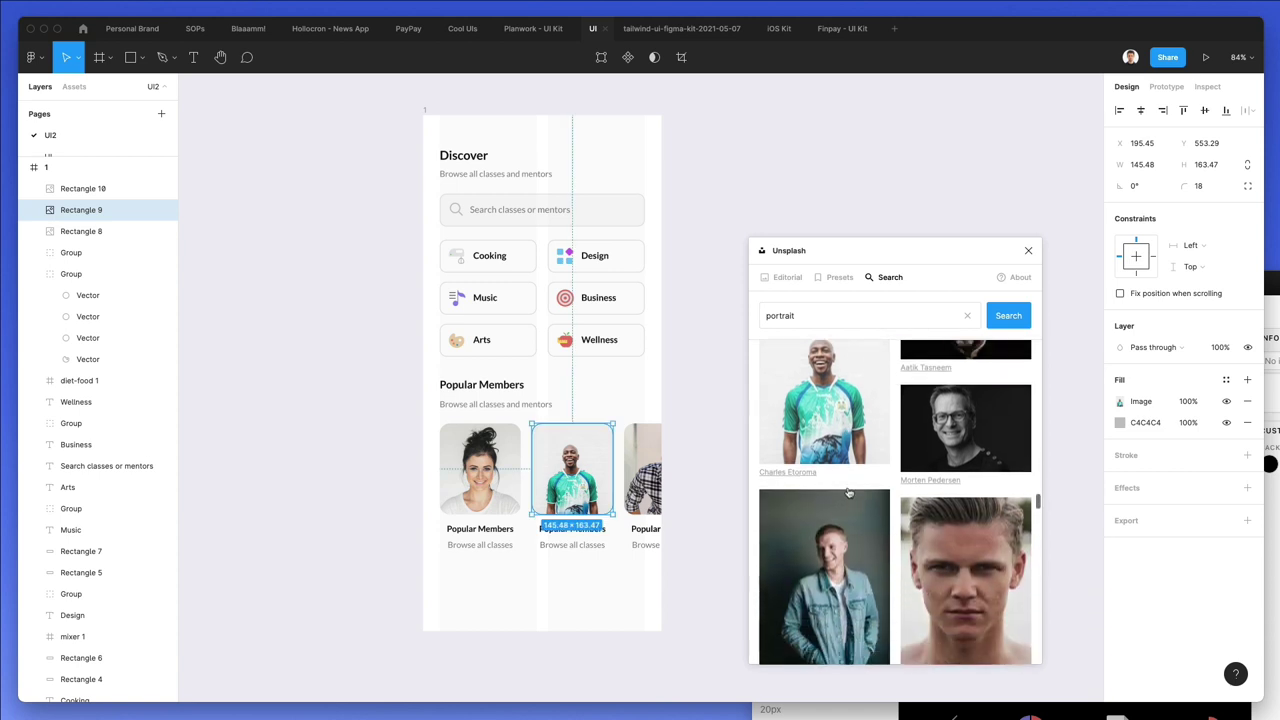
scroll(848, 492, down, 10)
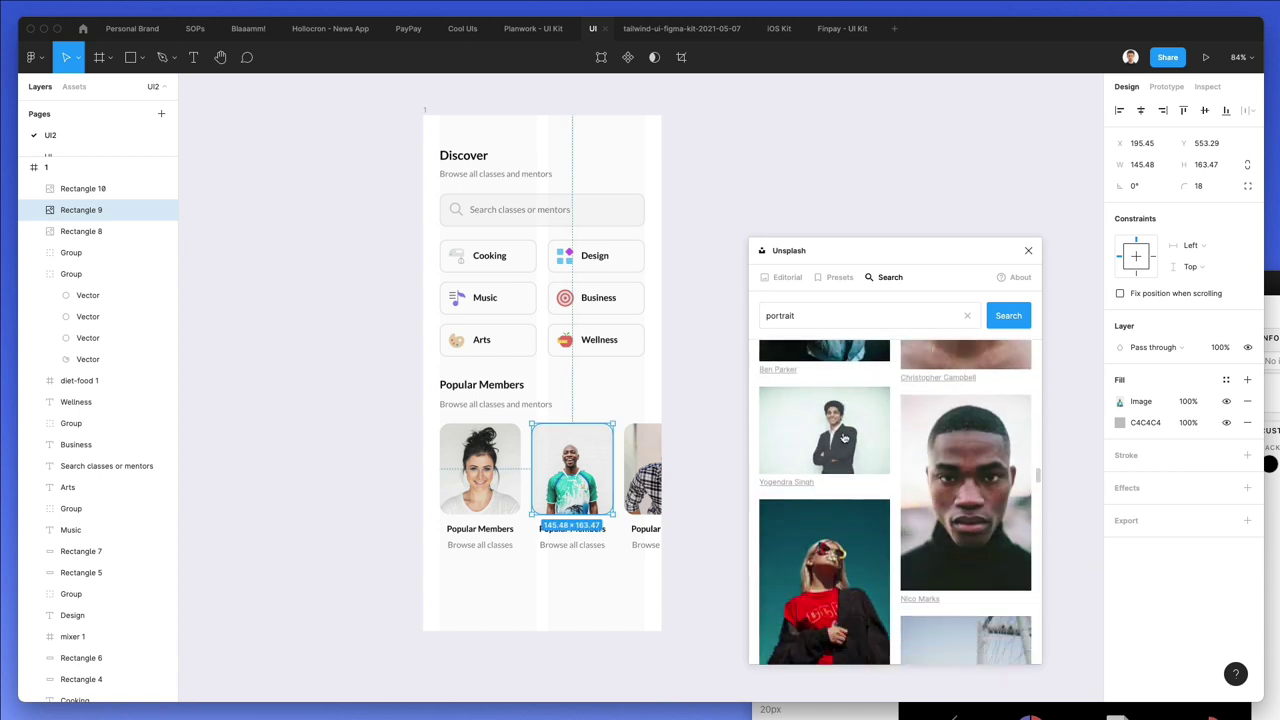
scroll(843, 440, down, 10)
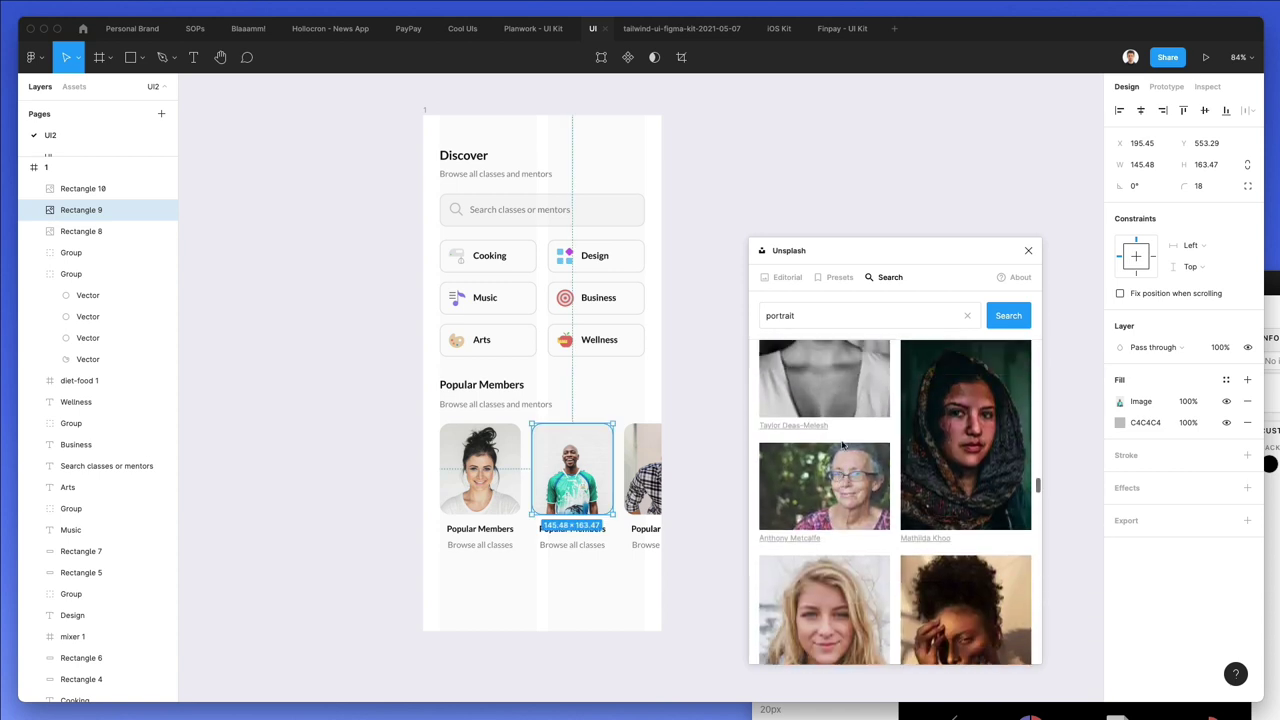
scroll(843, 447, up, 3)
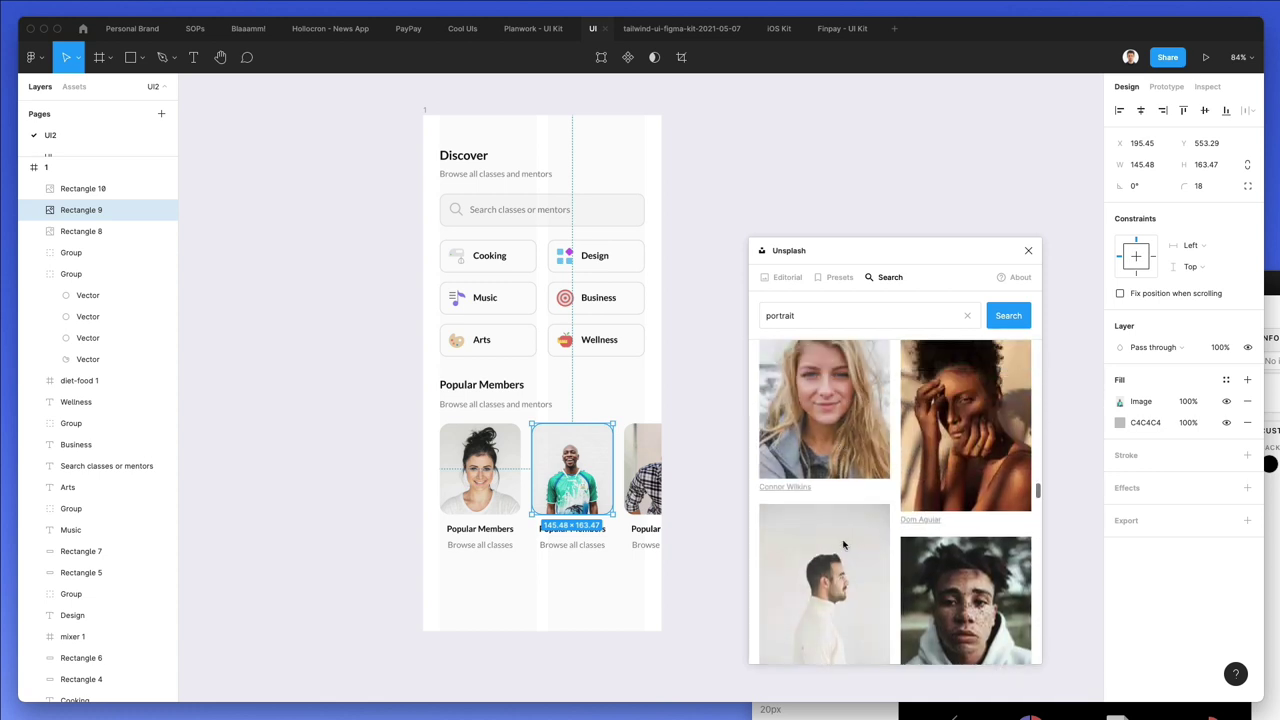
click(825, 570)
click(645, 421)
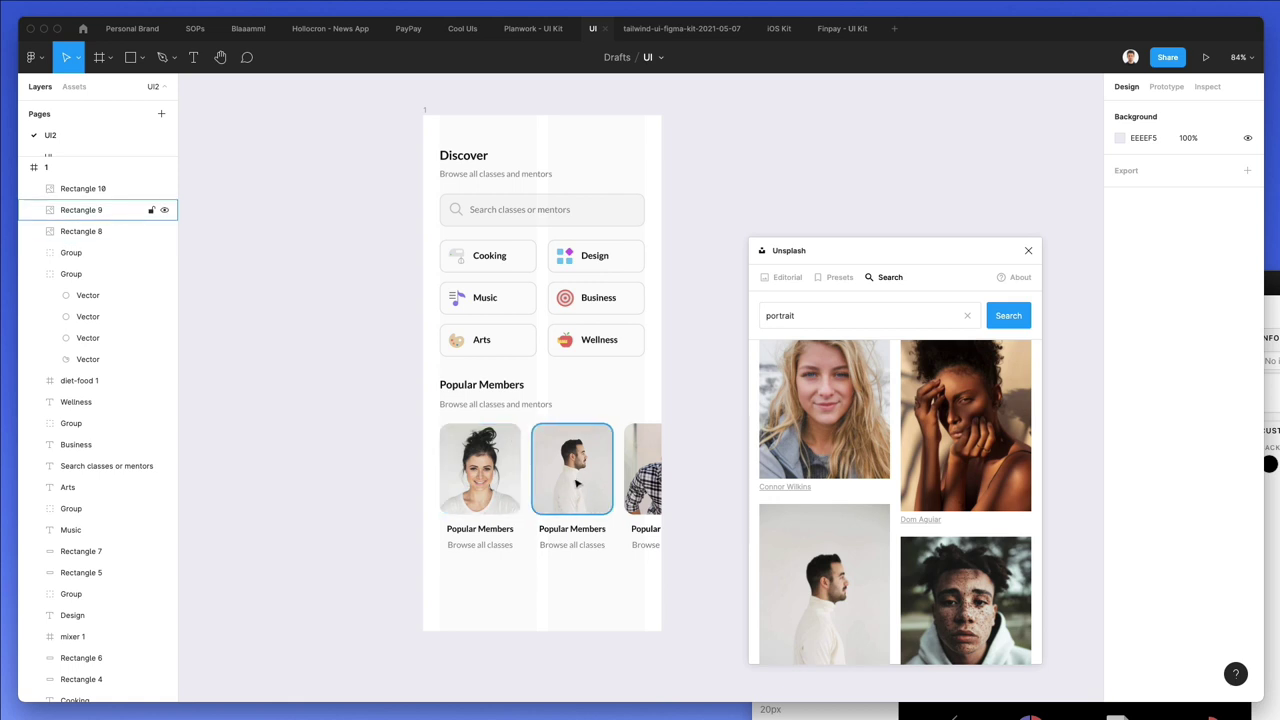
click(636, 507)
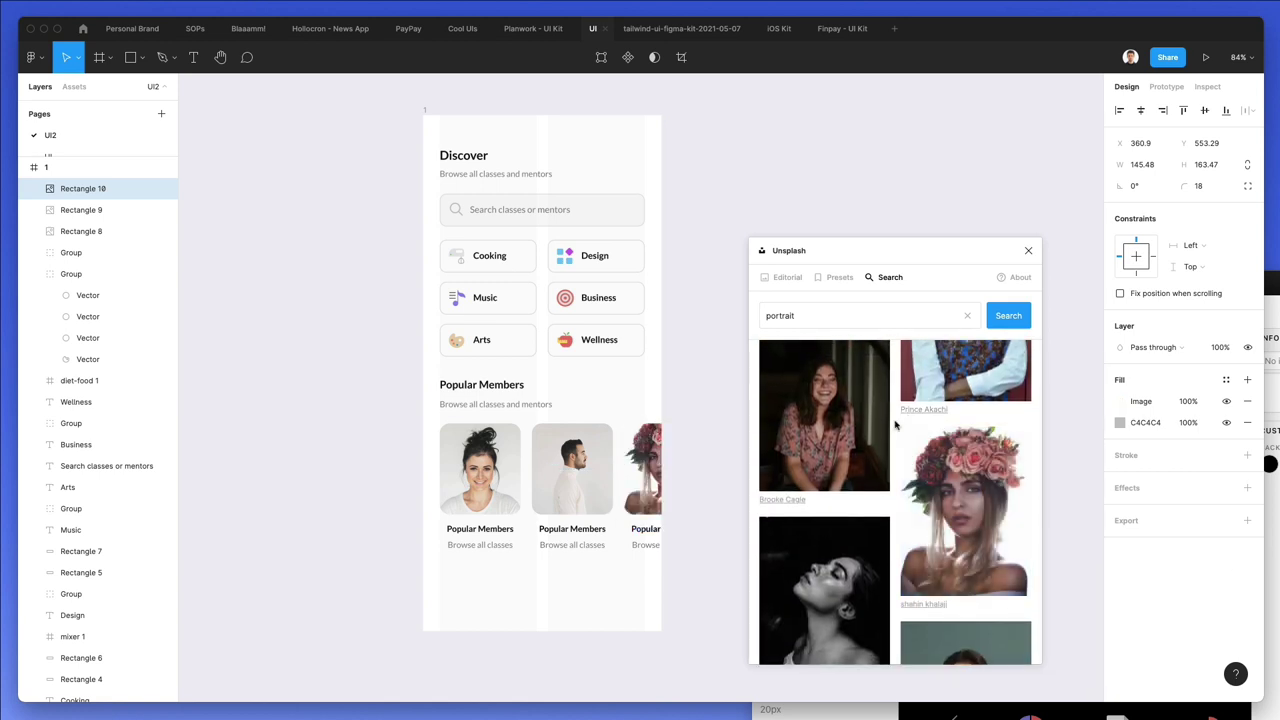
Replace Rectangle 10's flower-crown photo with the smiling man in the green-and-white jersey
scroll(959, 455, down, 5)
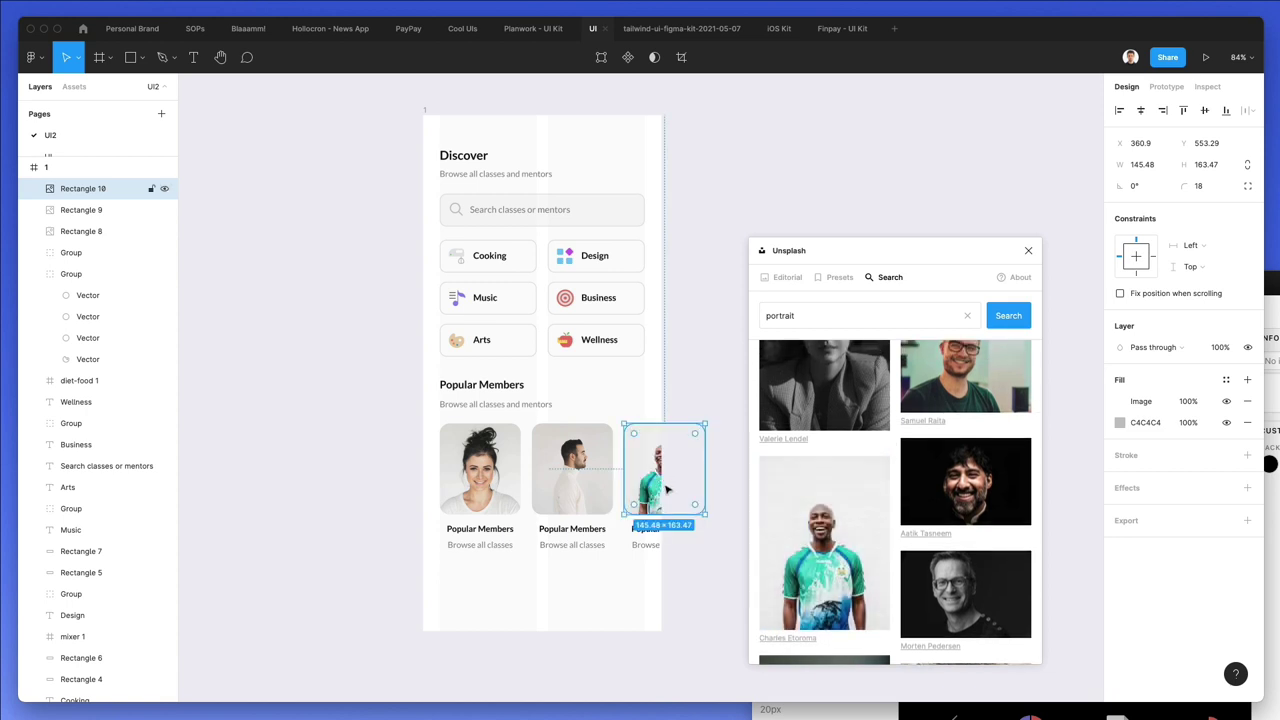
scroll(880, 502, down, 5)
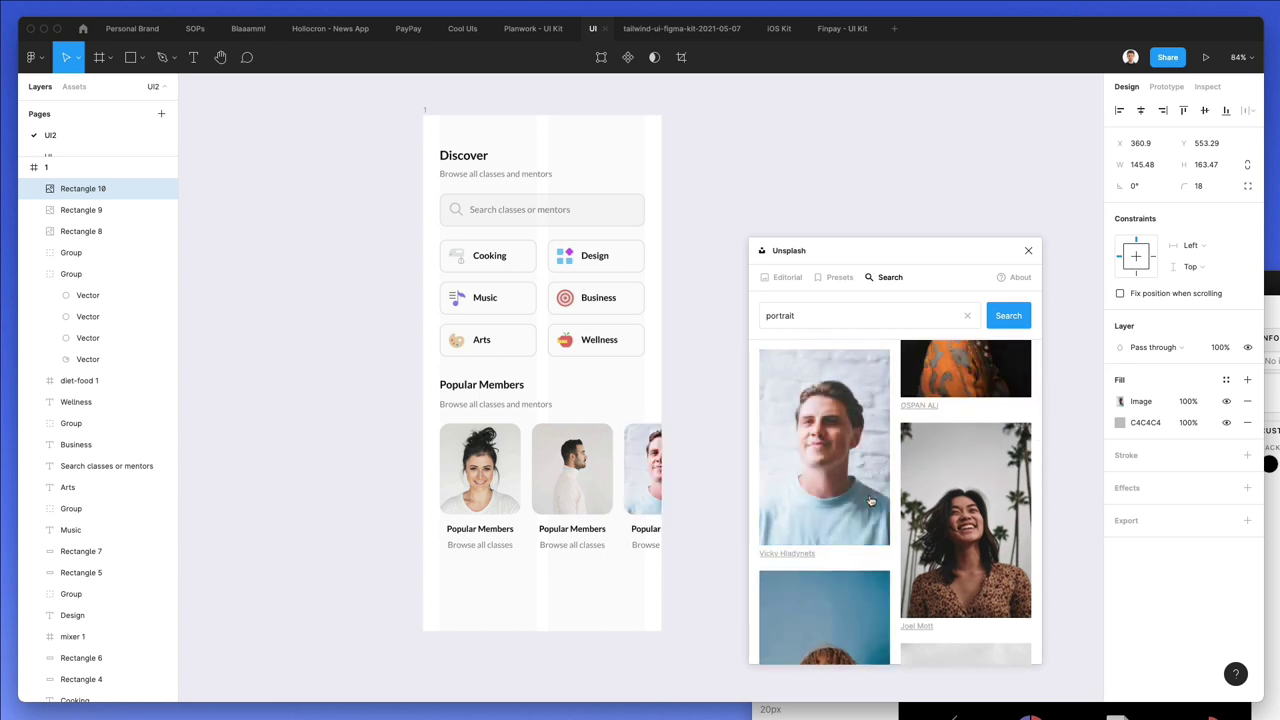
click(742, 447)
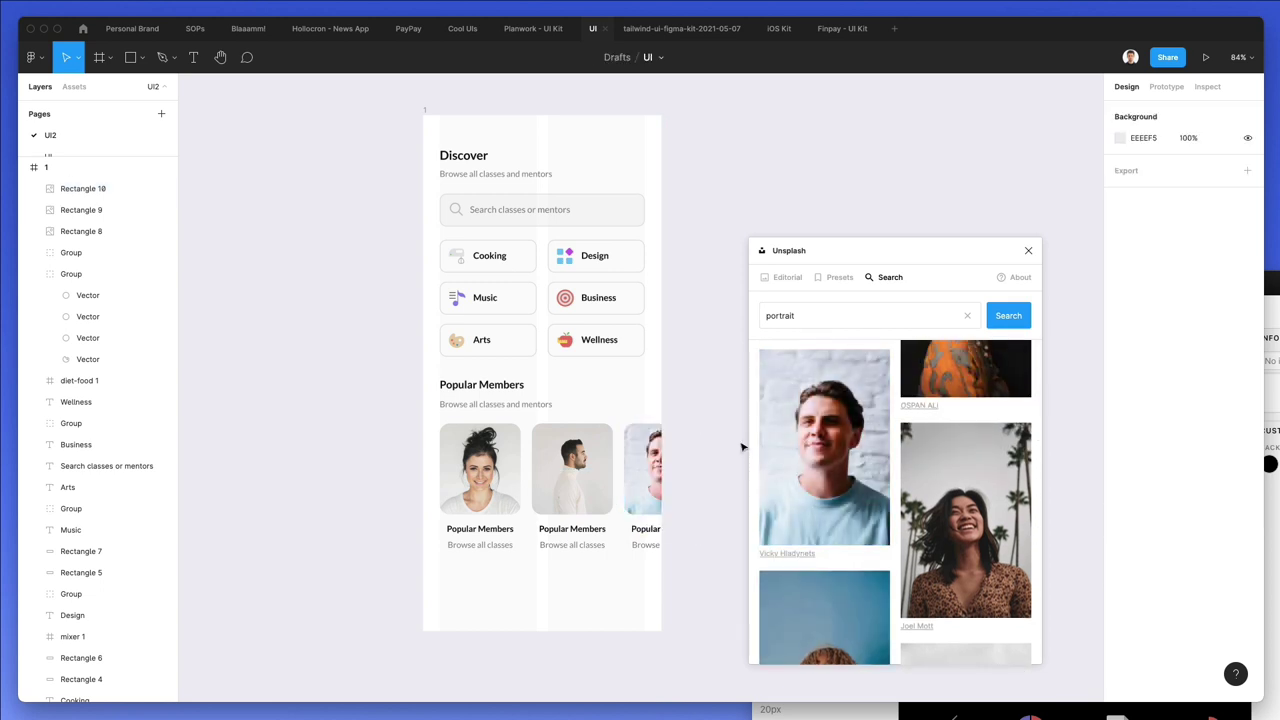
click(657, 457)
scroll(820, 520, down, 5)
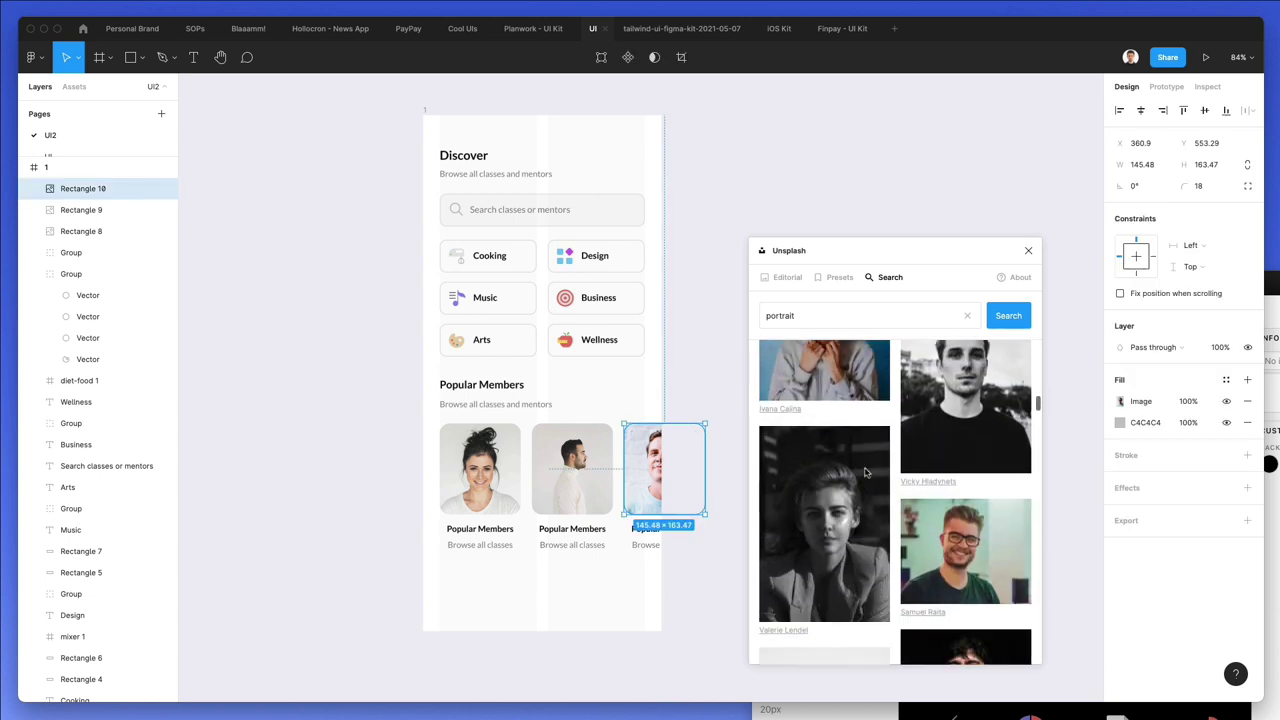
click(765, 575)
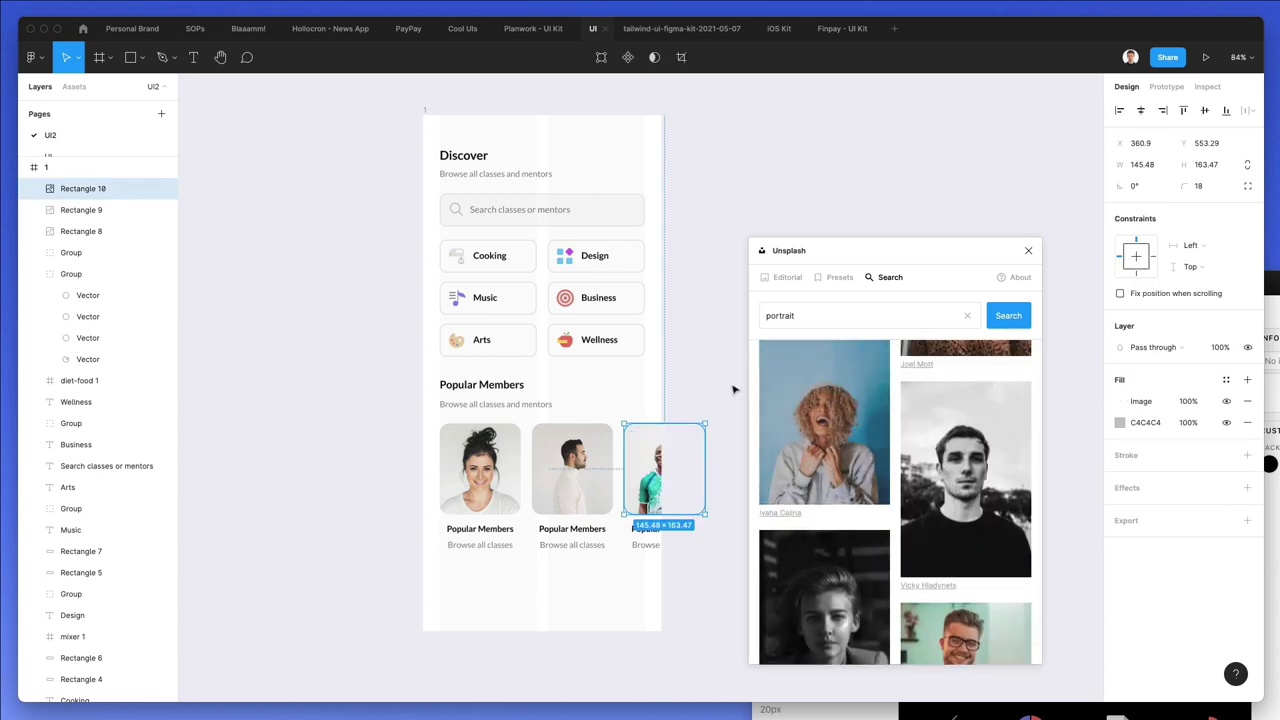
click(735, 383)
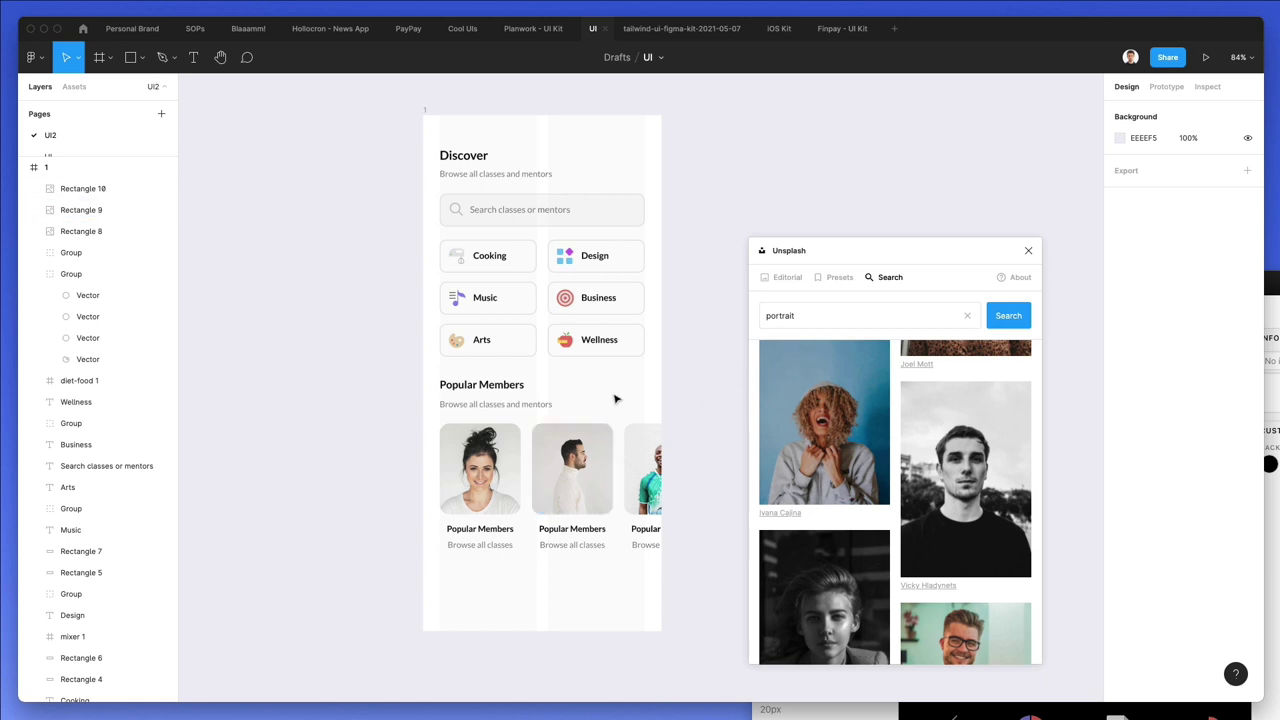
Close Unsplash, launch Content Reel, and select the three Popular Members labels
click(1027, 251)
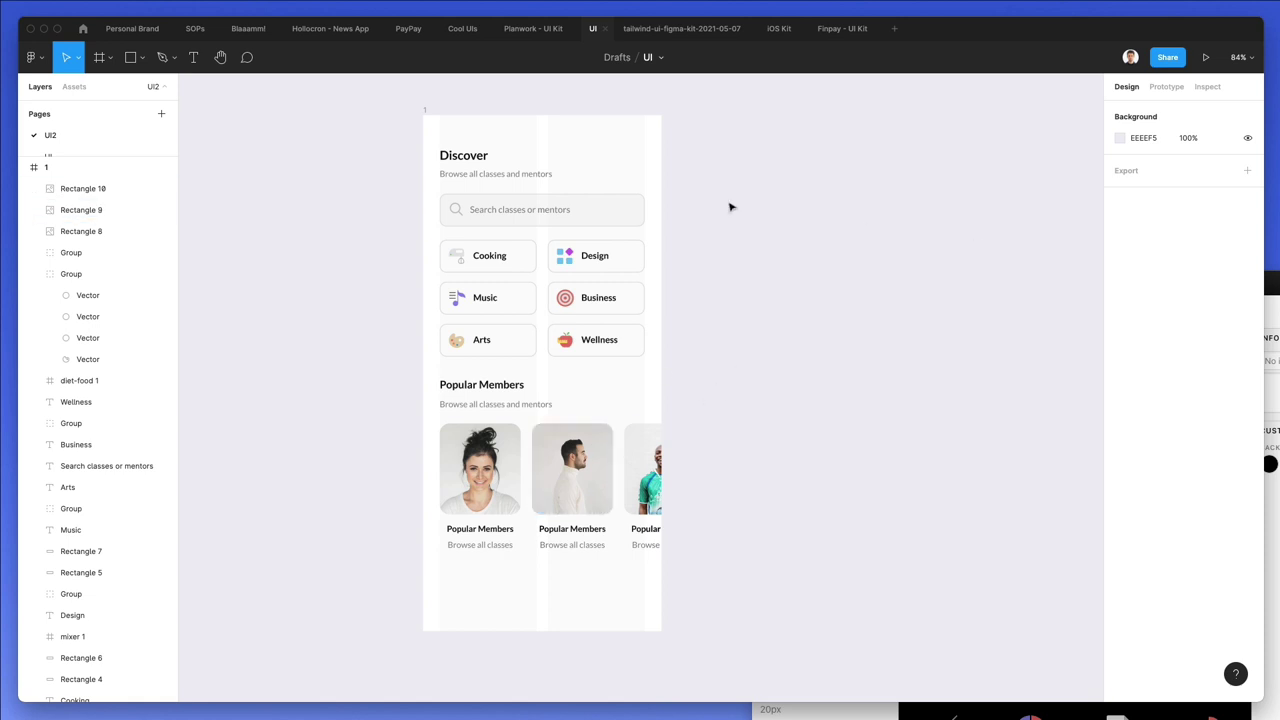
click(35, 57)
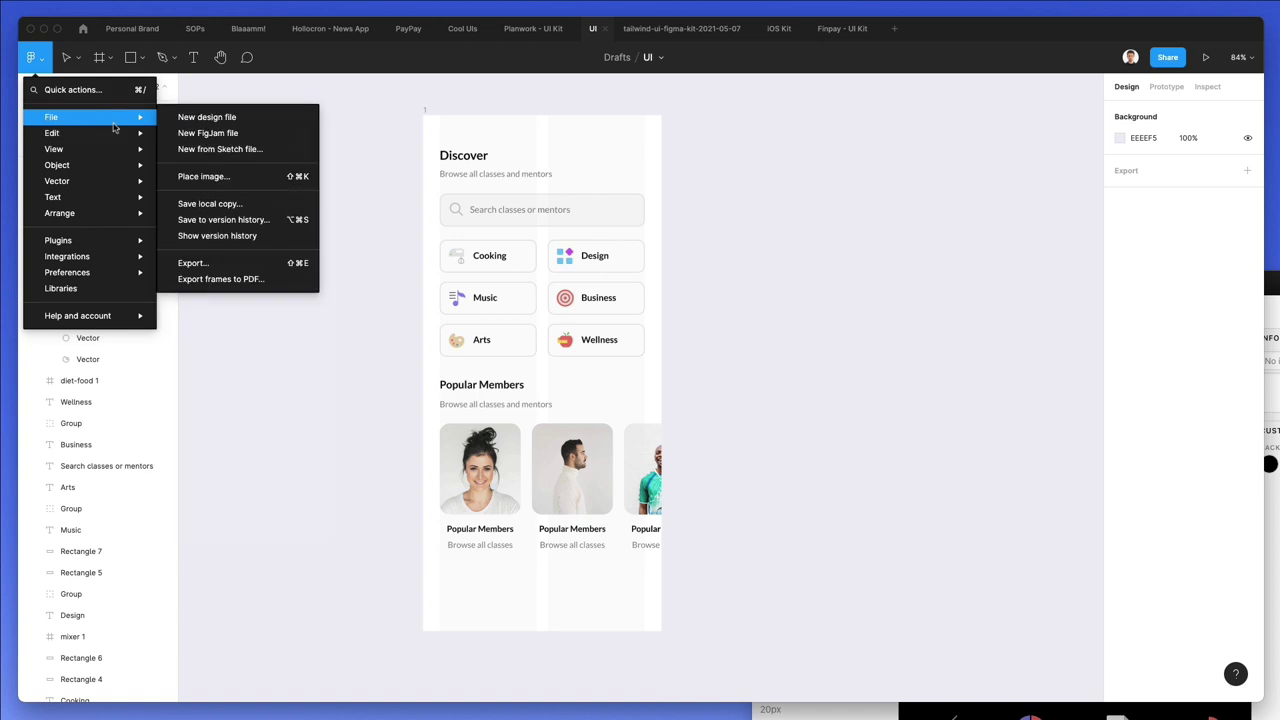
mouse_move(115, 243)
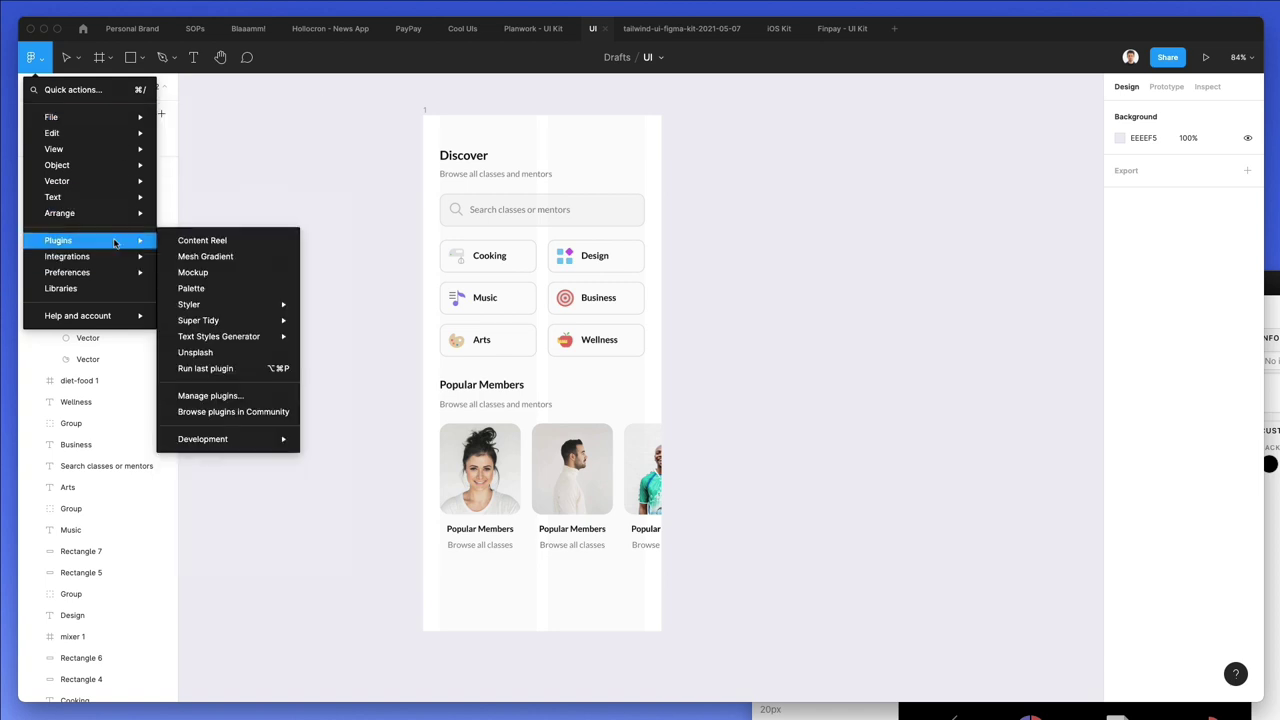
click(214, 241)
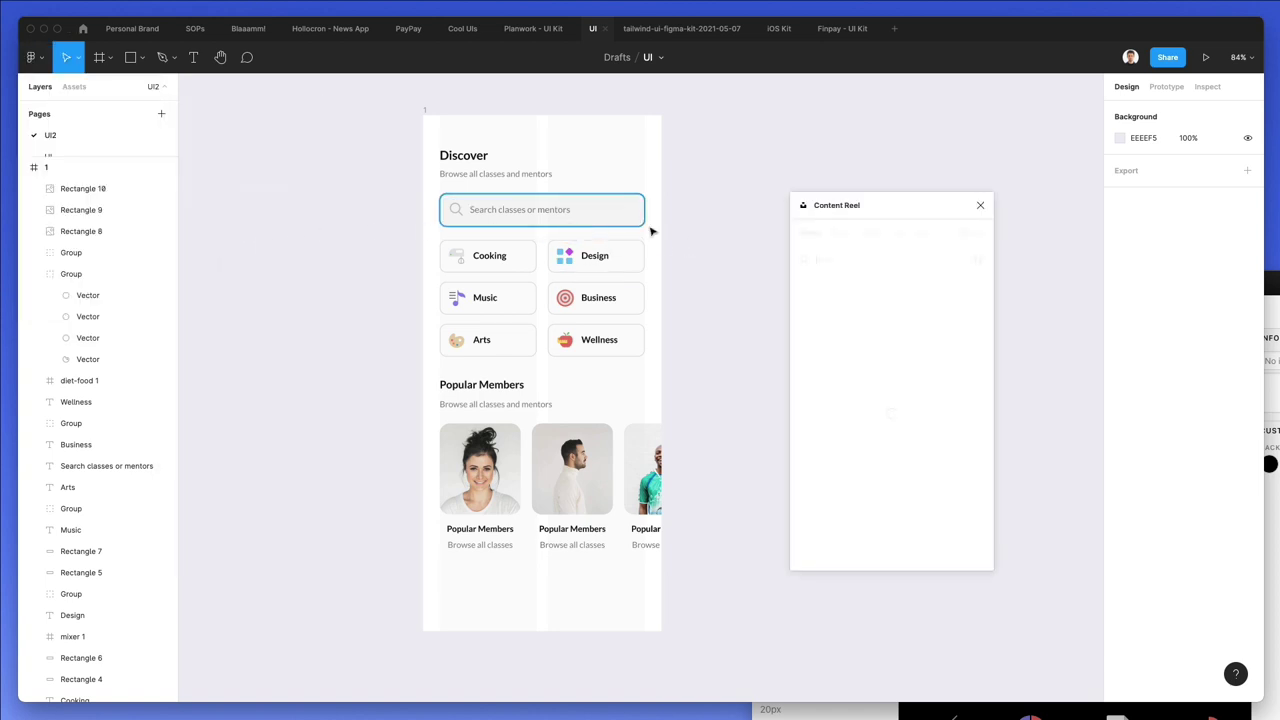
click(480, 528)
shift+click(572, 528)
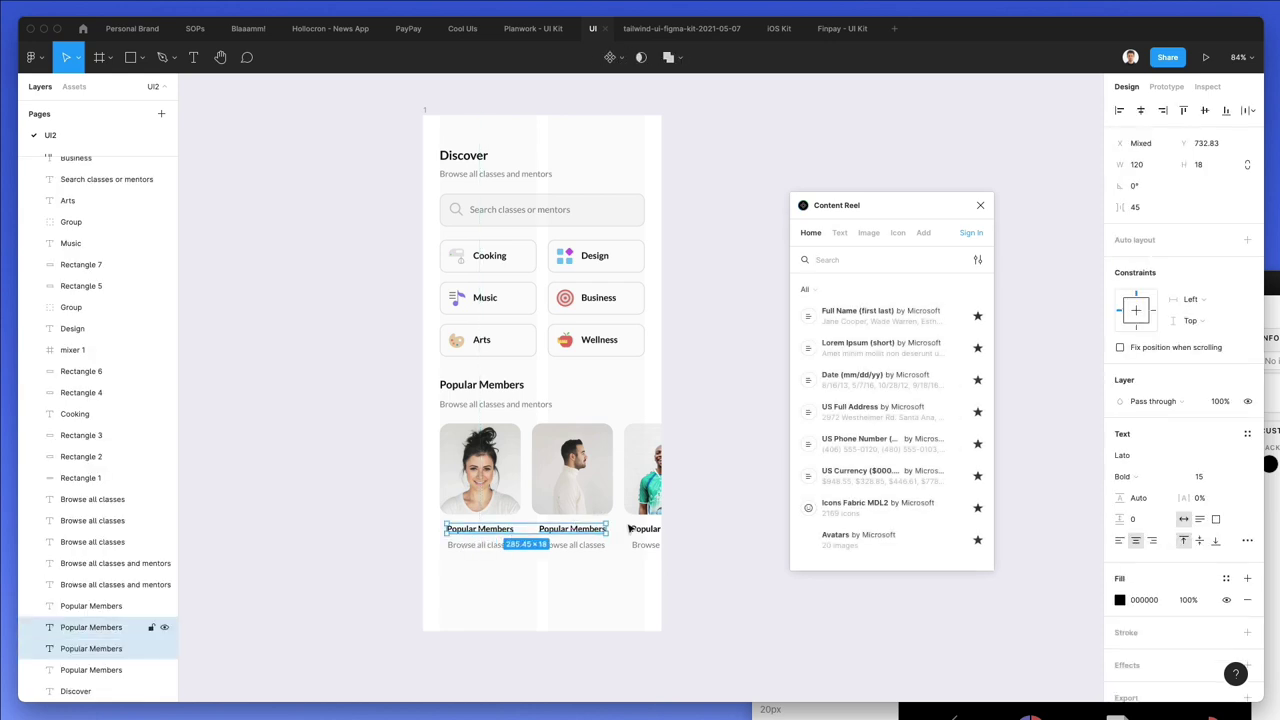
shift+click(641, 531)
Fill the selected labels with Content Reel's Full Name generator and dismiss the sign-in notice
scroll(740, 390, up, 1)
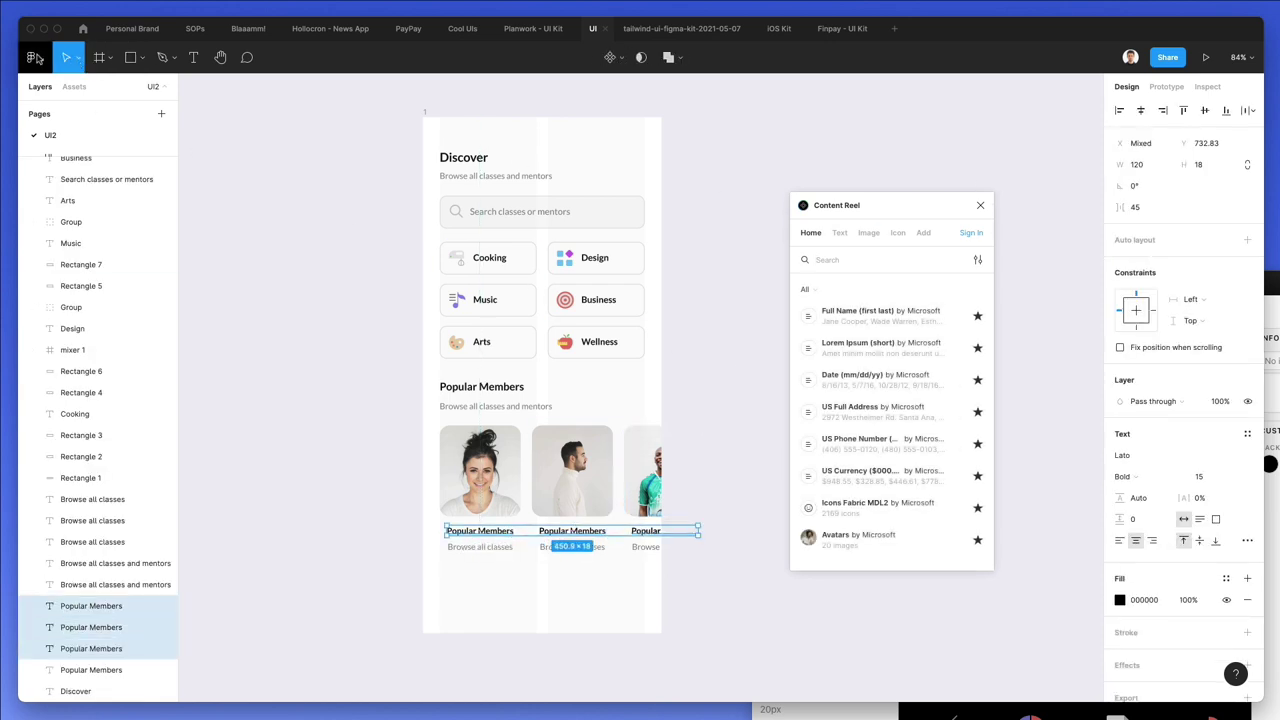
click(35, 57)
mouse_move(100, 240)
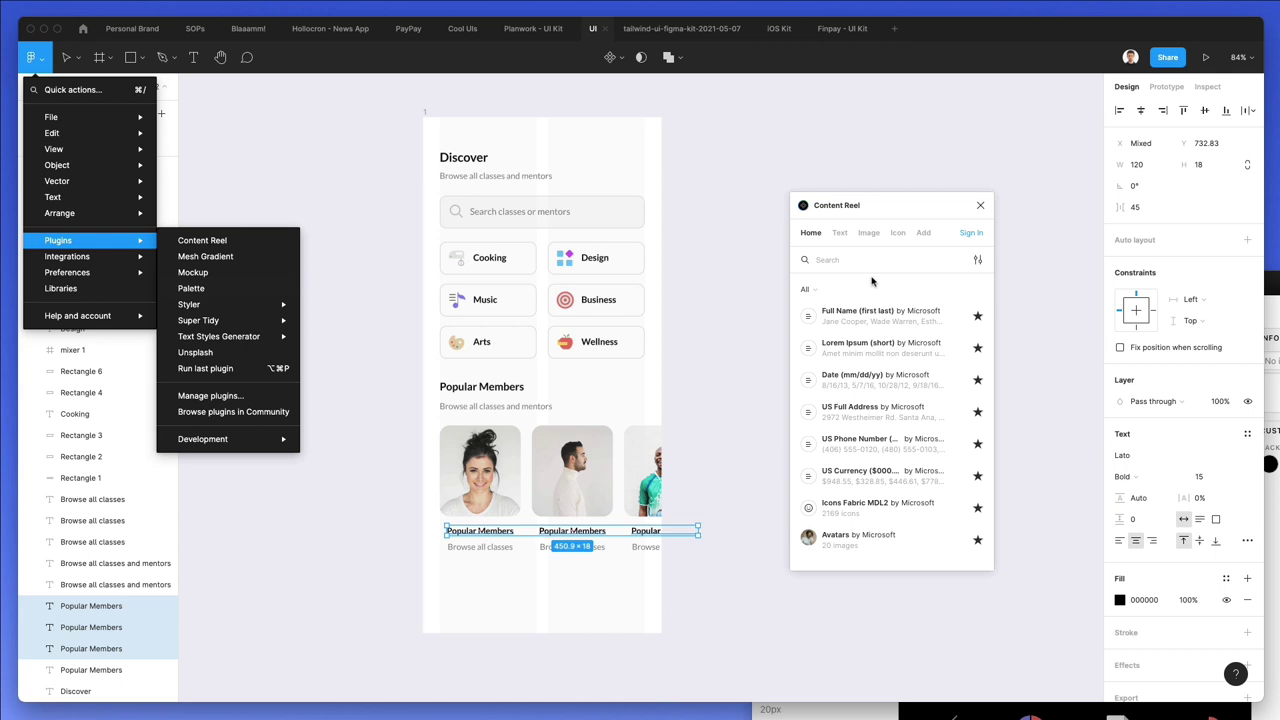
click(900, 316)
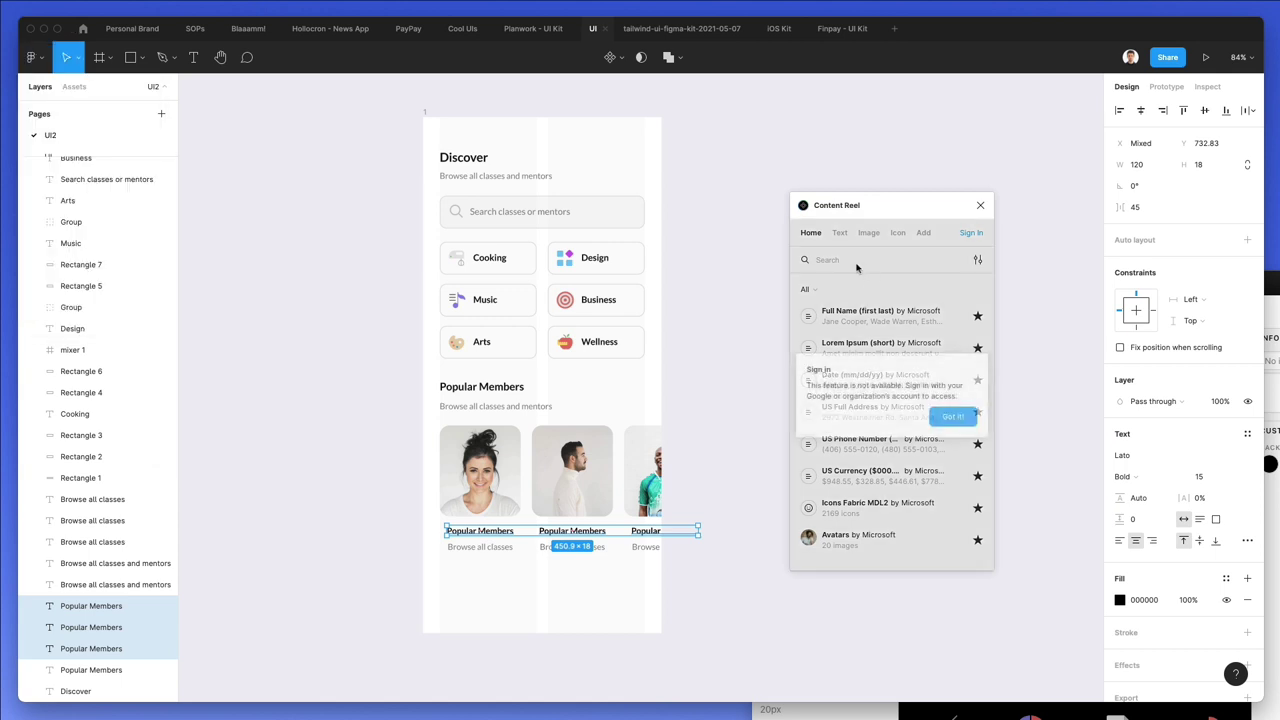
click(953, 416)
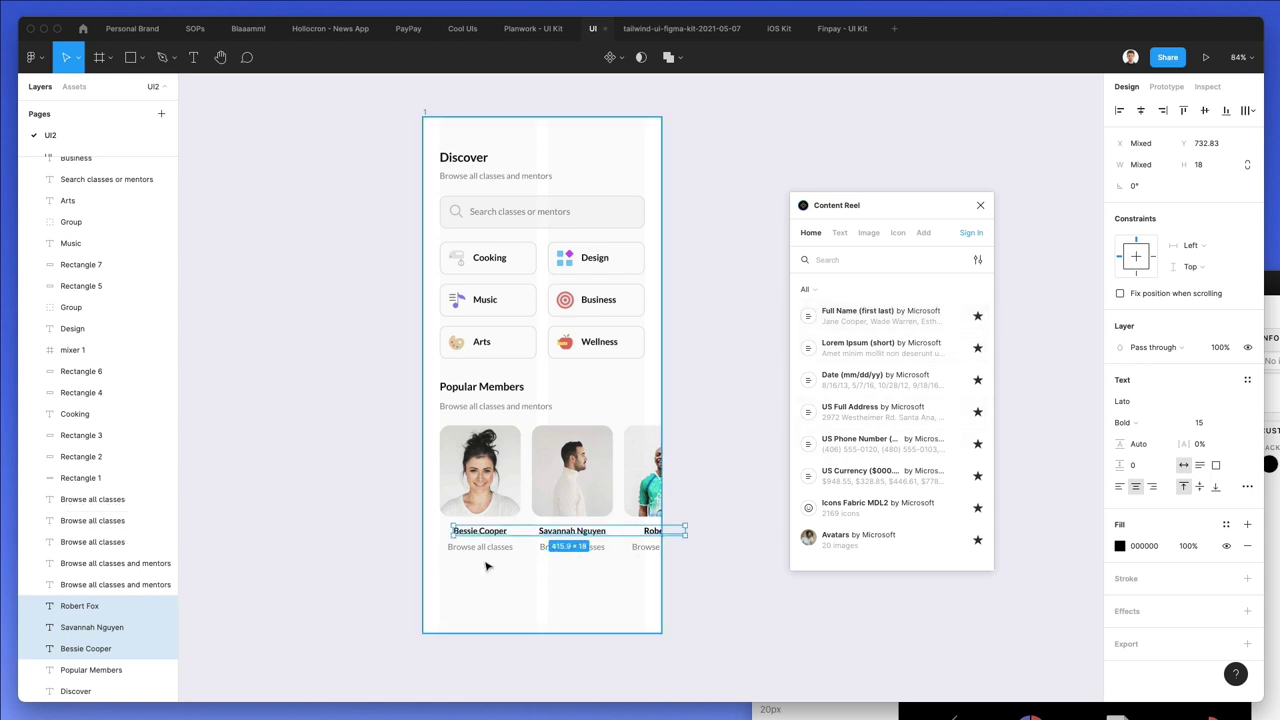
drag(489, 566, 690, 540)
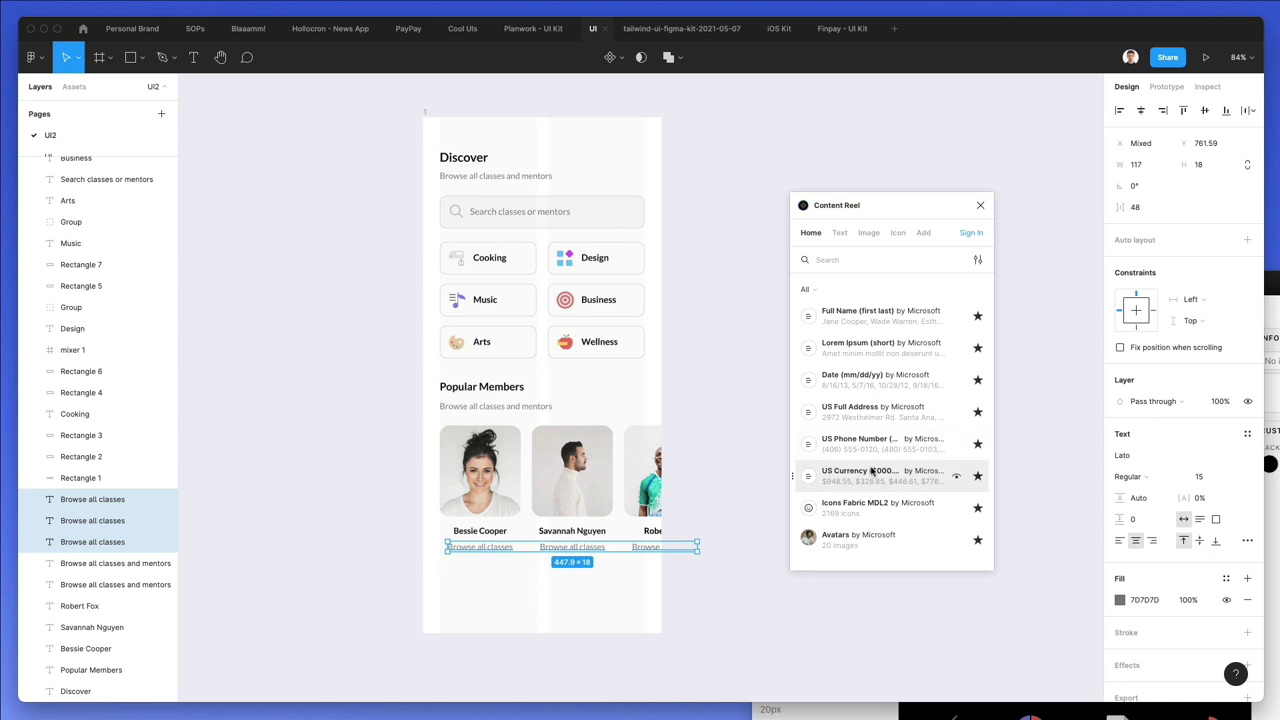
Fill the subtitles with company names: McDonald's, Ferrari and Pizza Hut
click(839, 234)
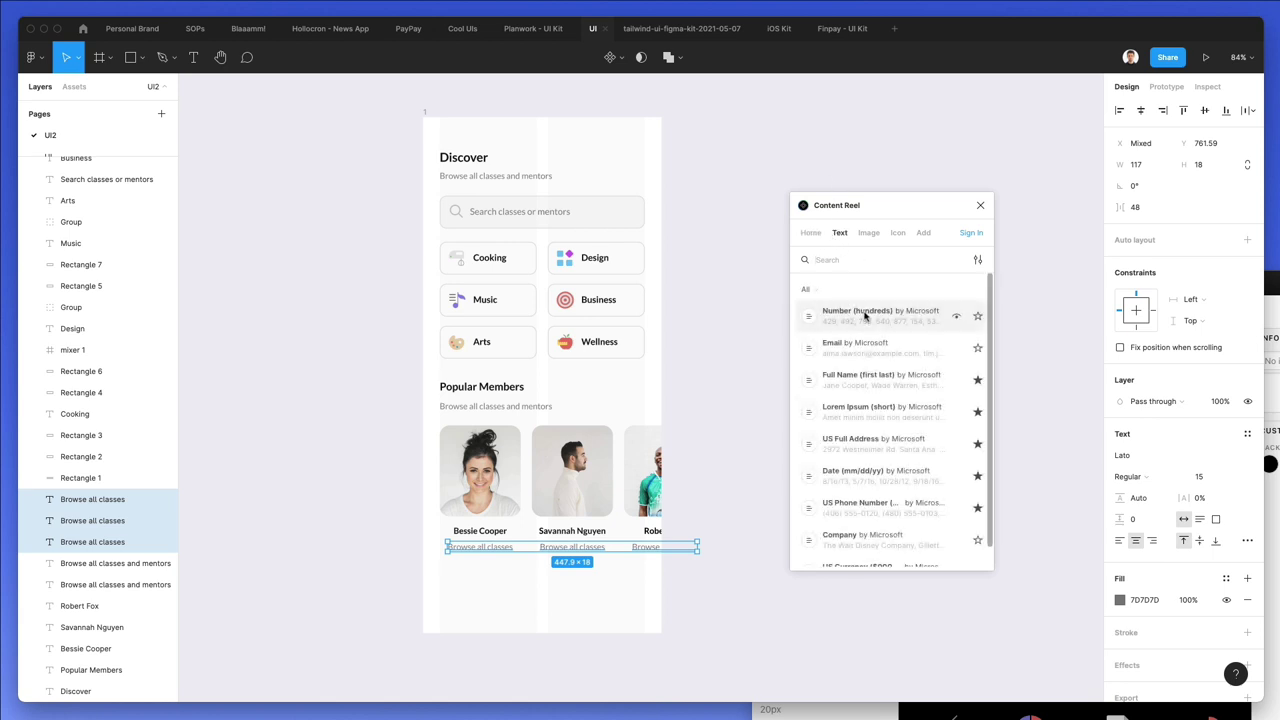
scroll(860, 450, down, 1)
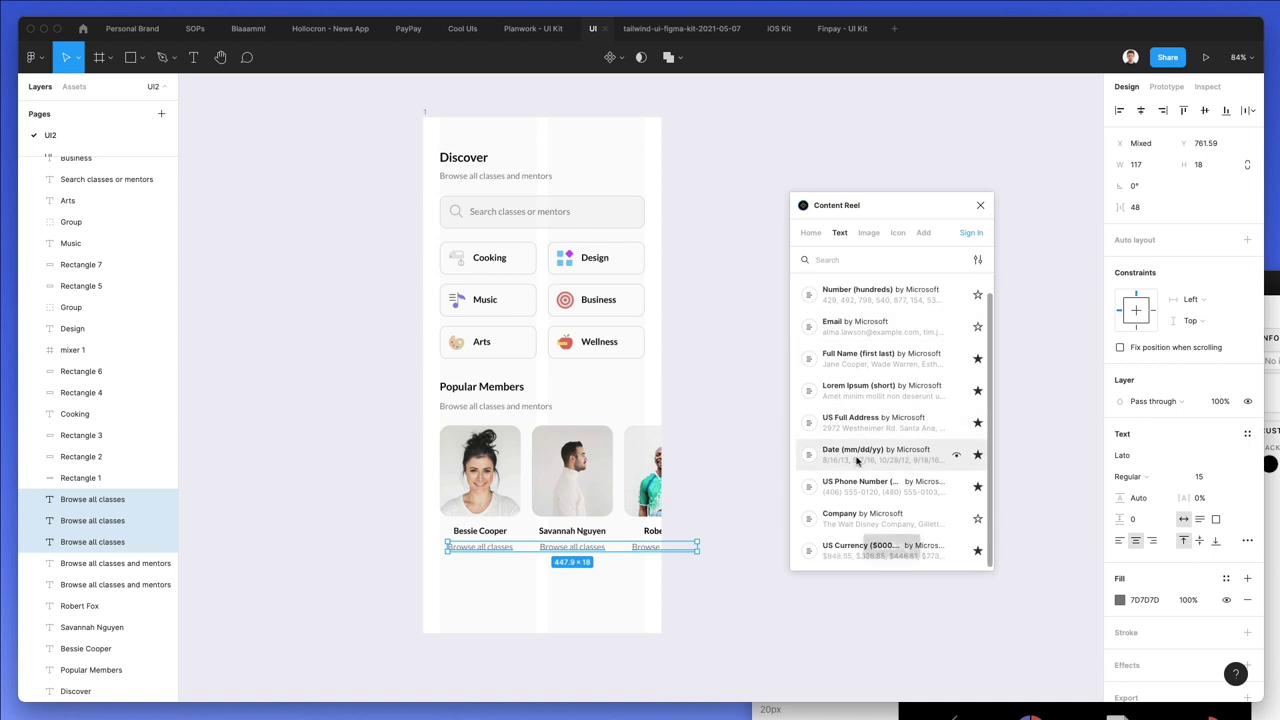
click(866, 508)
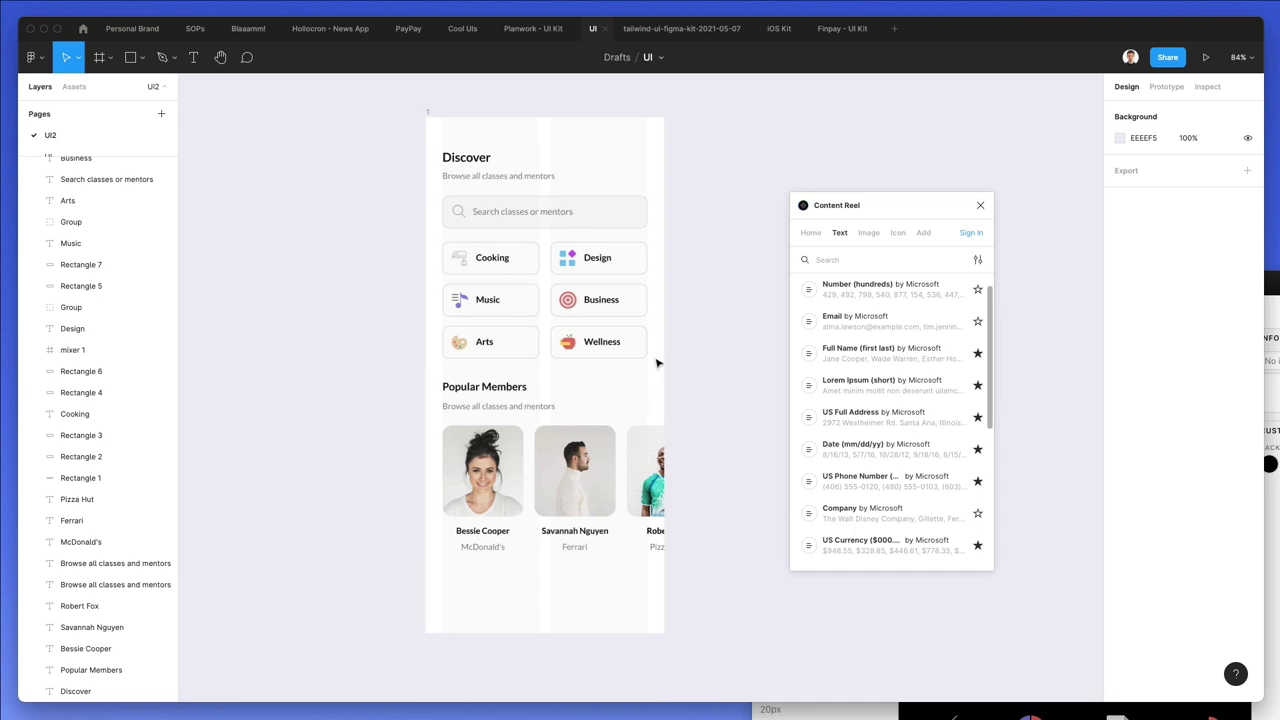
Search 'dots' in Nucleo and drag the three-dots icon beside Popular Members
click(1272, 400)
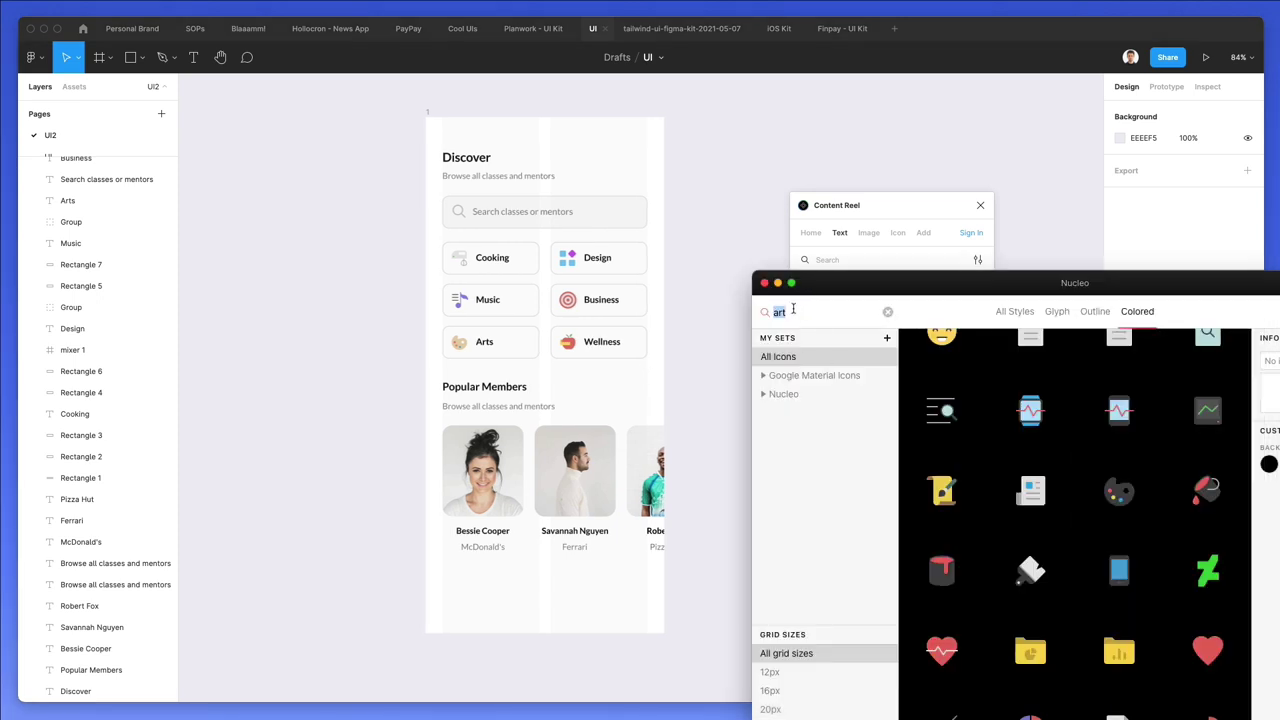
text(dots)
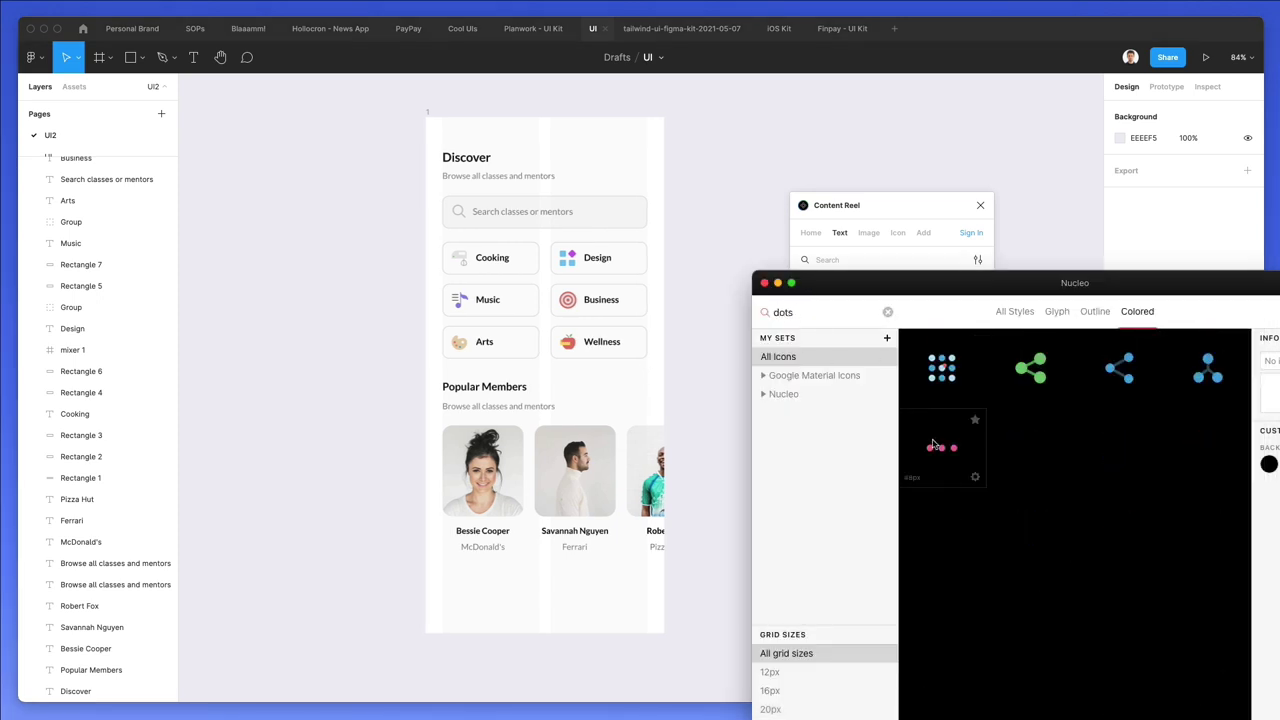
drag(946, 447, 596, 385)
Eyedrop the grey text colour into the dots, rotate them vertical, and place them beside the heading
scroll(596, 385, up, 5)
click(1121, 617)
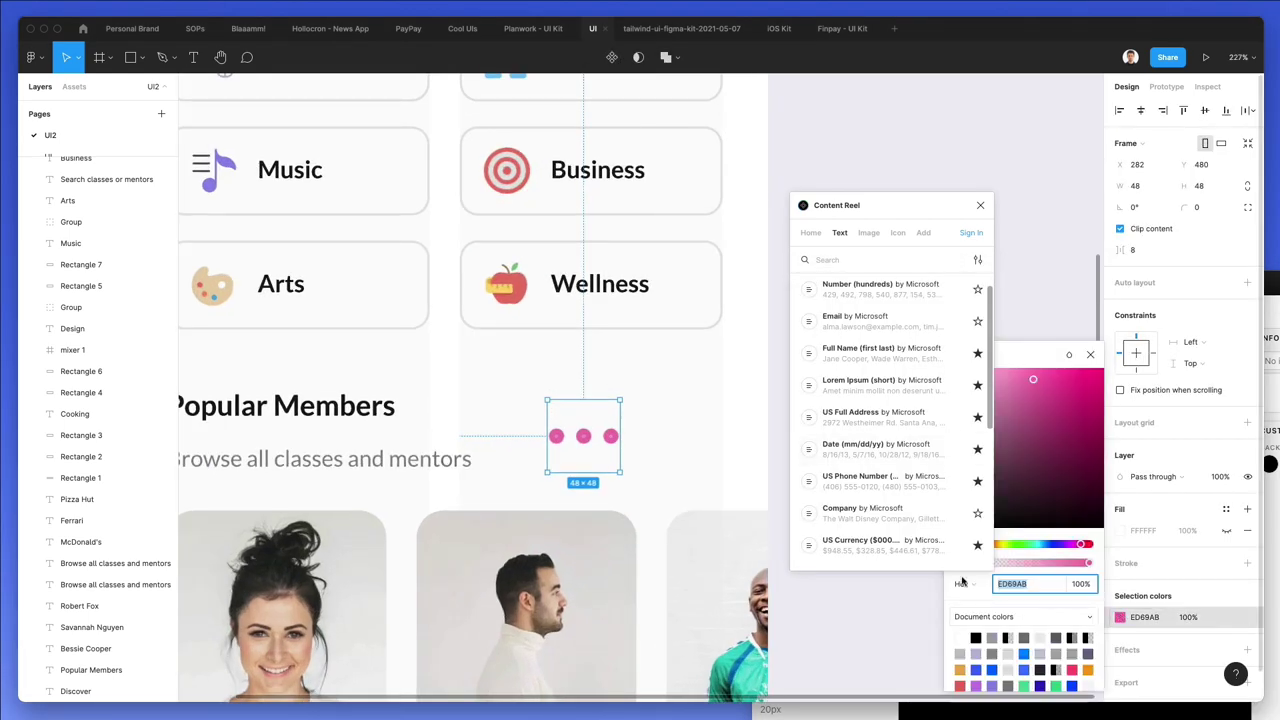
key(i)
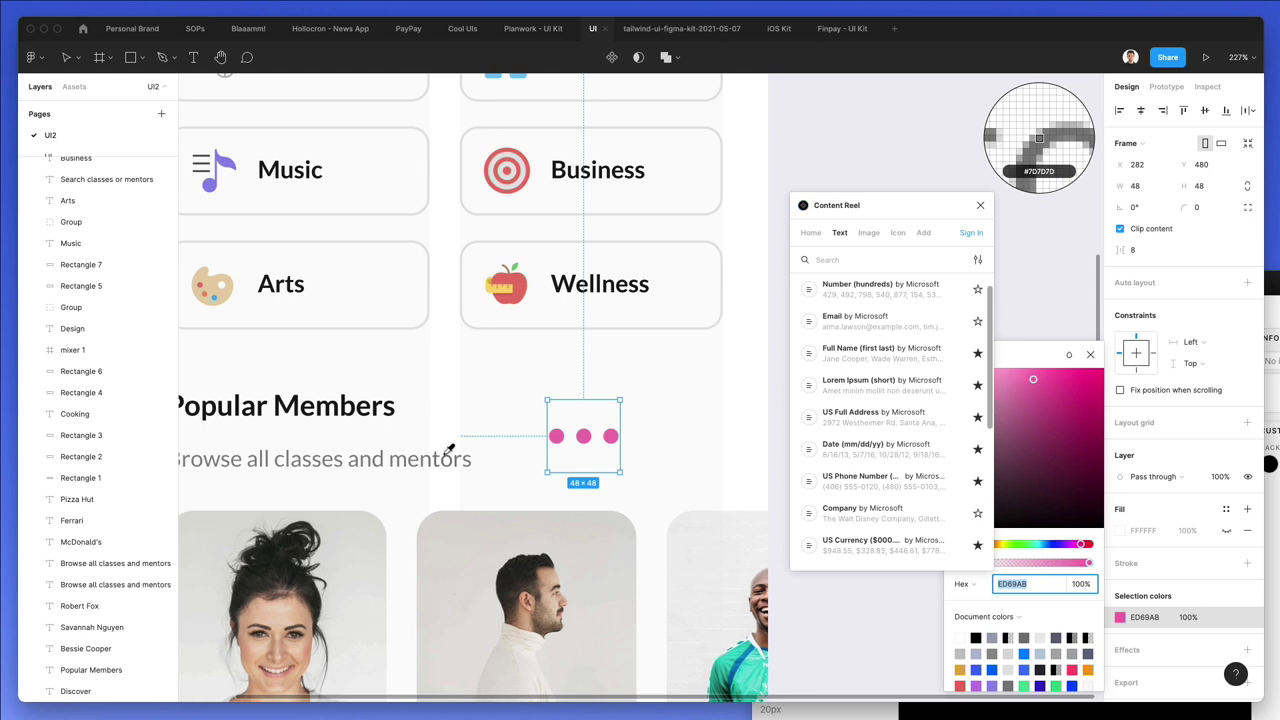
click(448, 449)
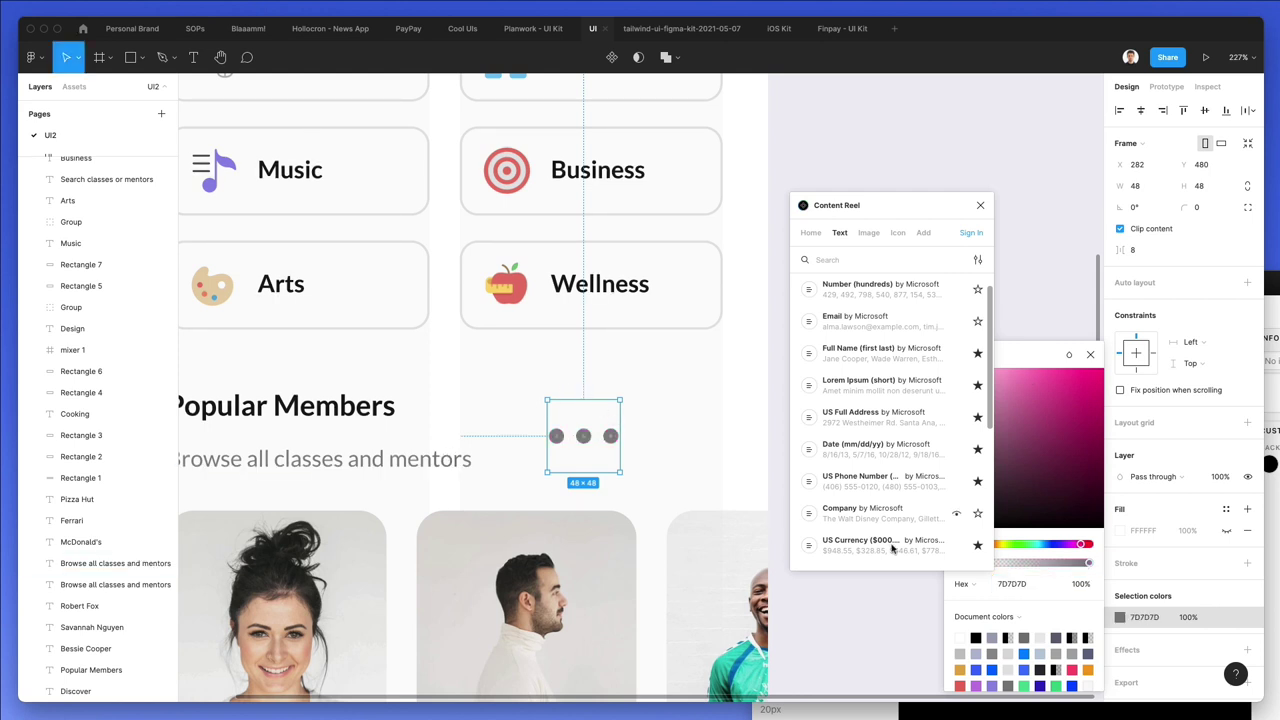
drag(622, 392, 523, 371)
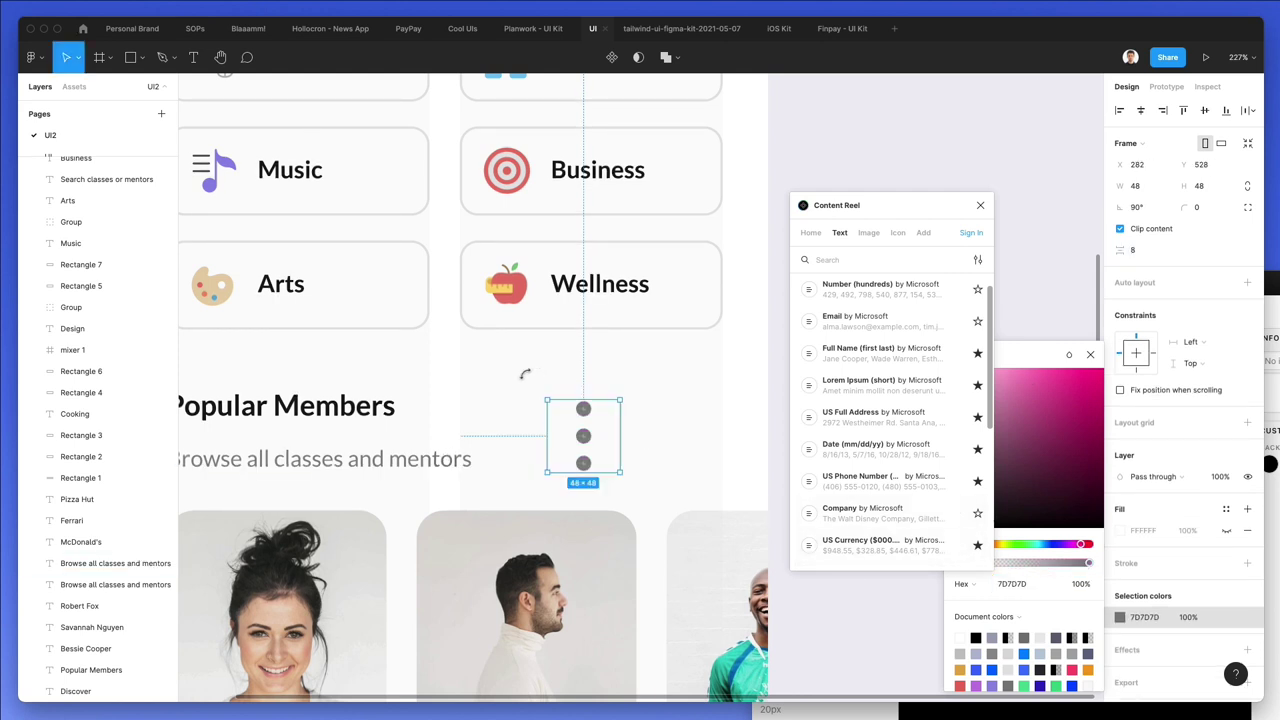
drag(576, 424, 722, 418)
Set the dots icon to 50% opacity and close the Content Reel panel
key(Escape)
scroll(748, 405, down, 5)
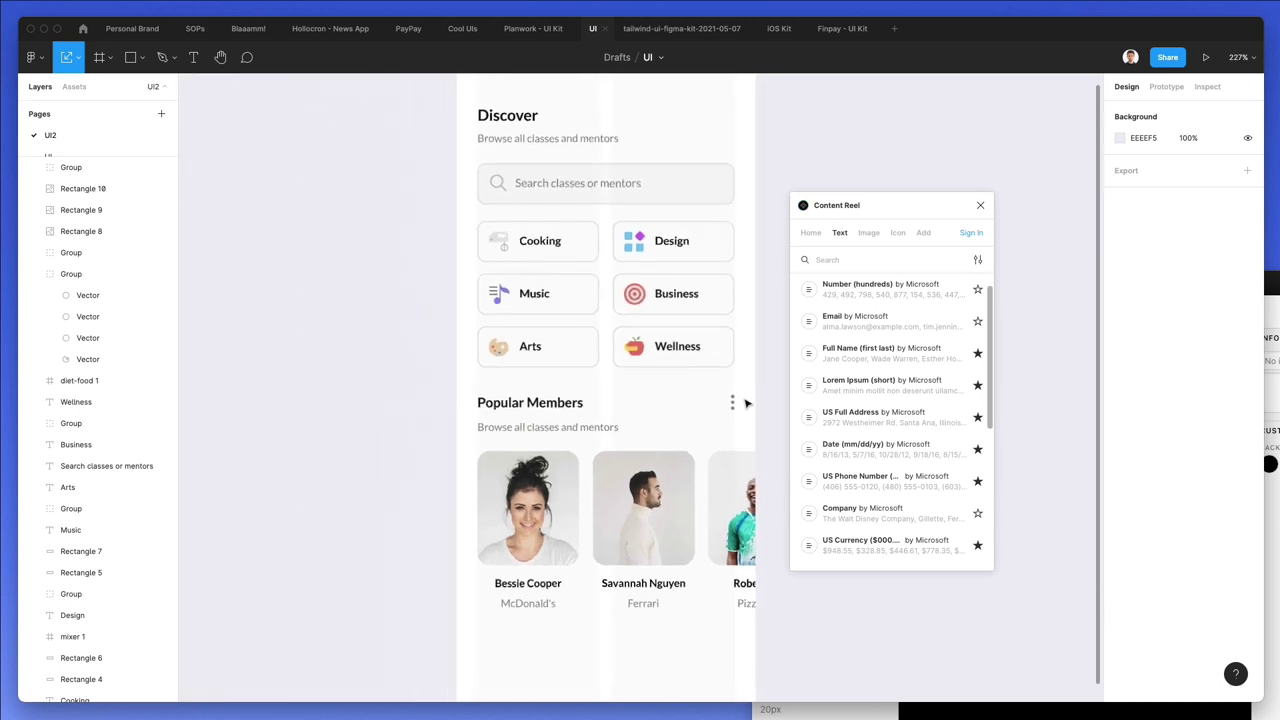
click(732, 402)
key(5)
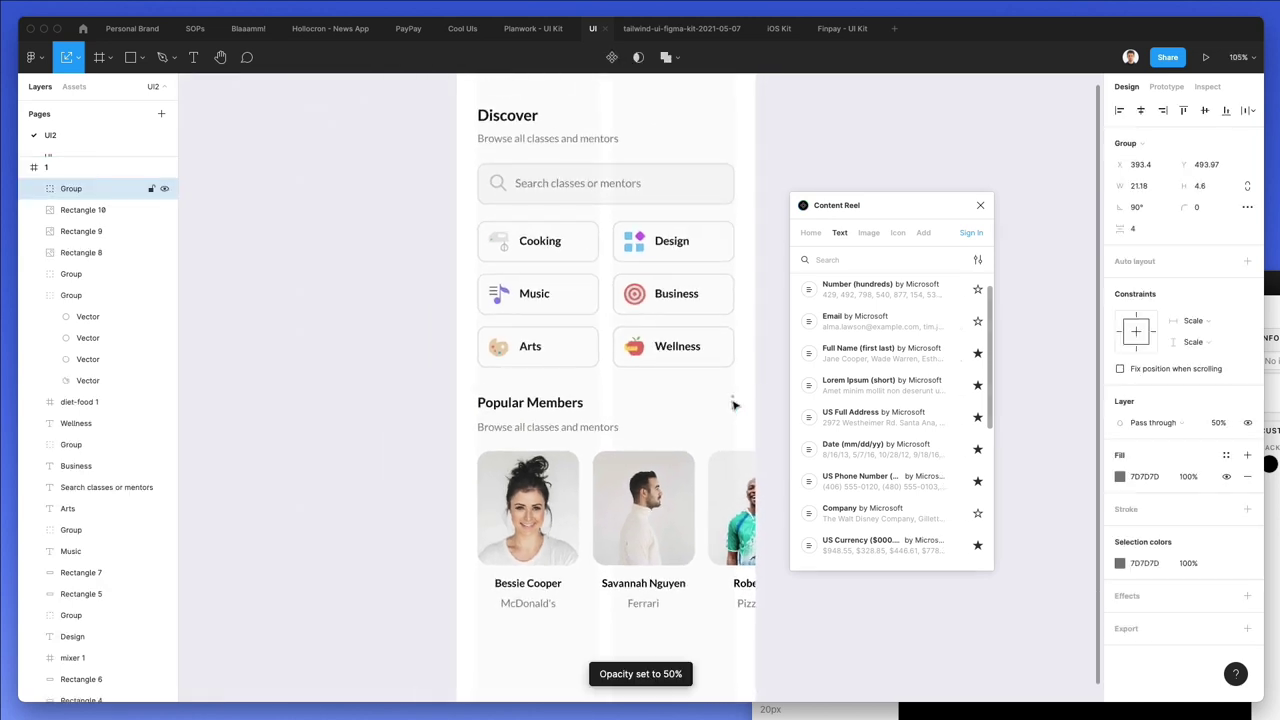
click(758, 395)
scroll(758, 395, down, 2)
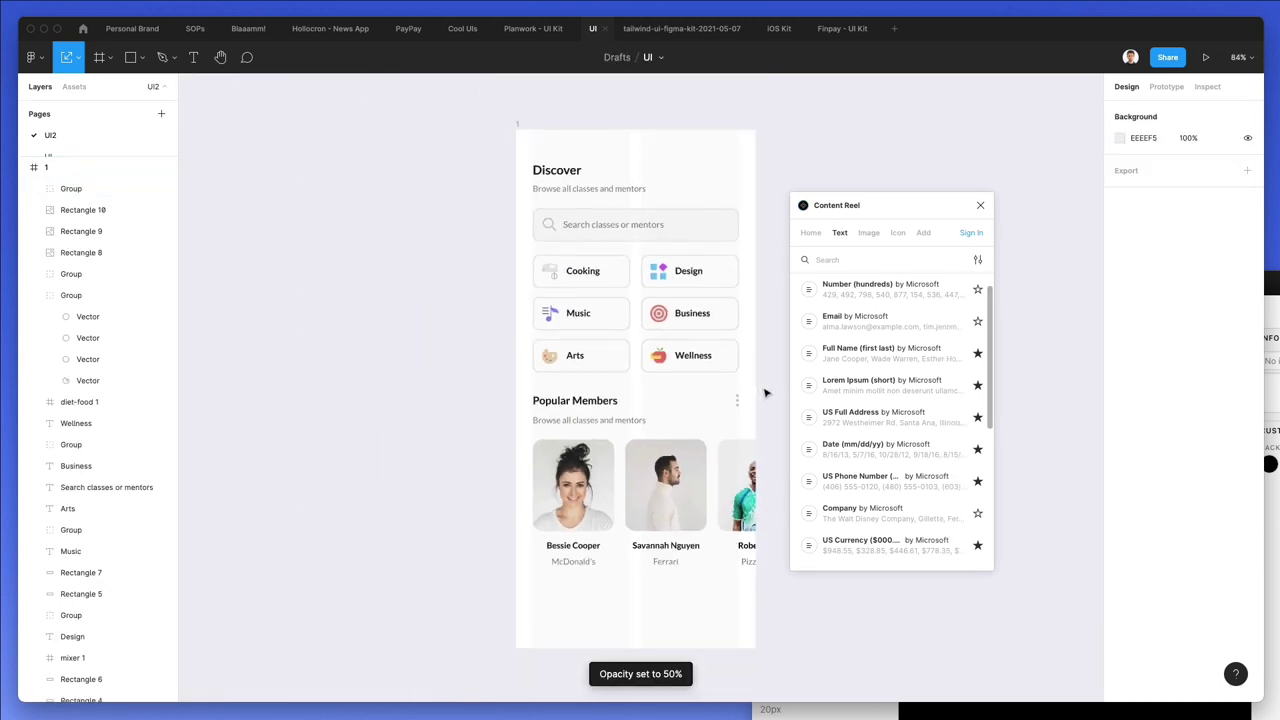
scroll(766, 392, left, 1)
scroll(766, 392, right, 2)
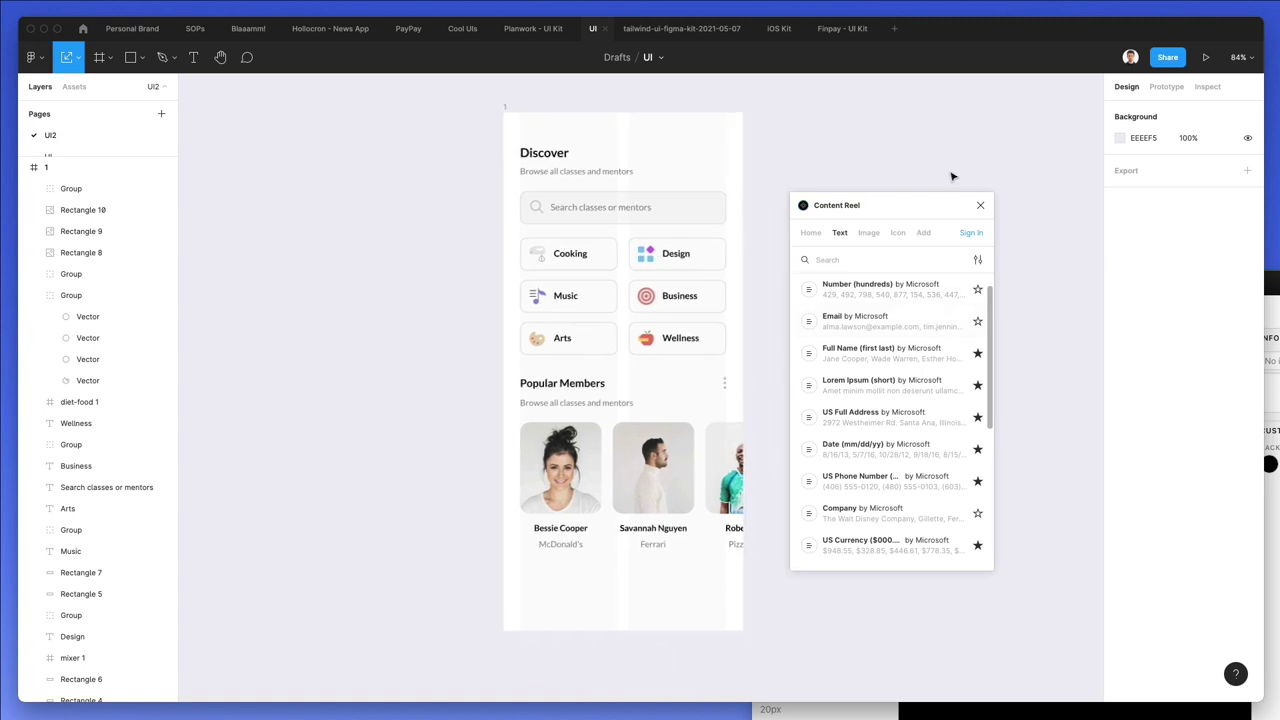
click(980, 205)
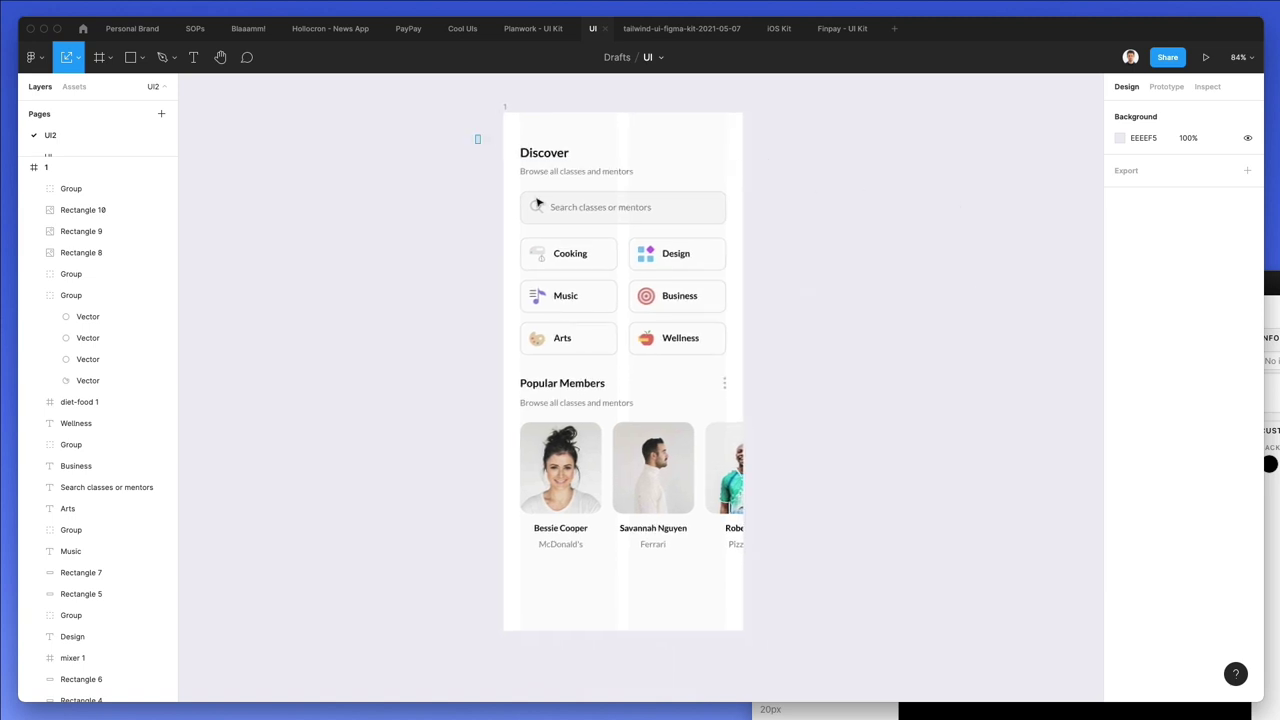
drag(477, 139, 792, 594)
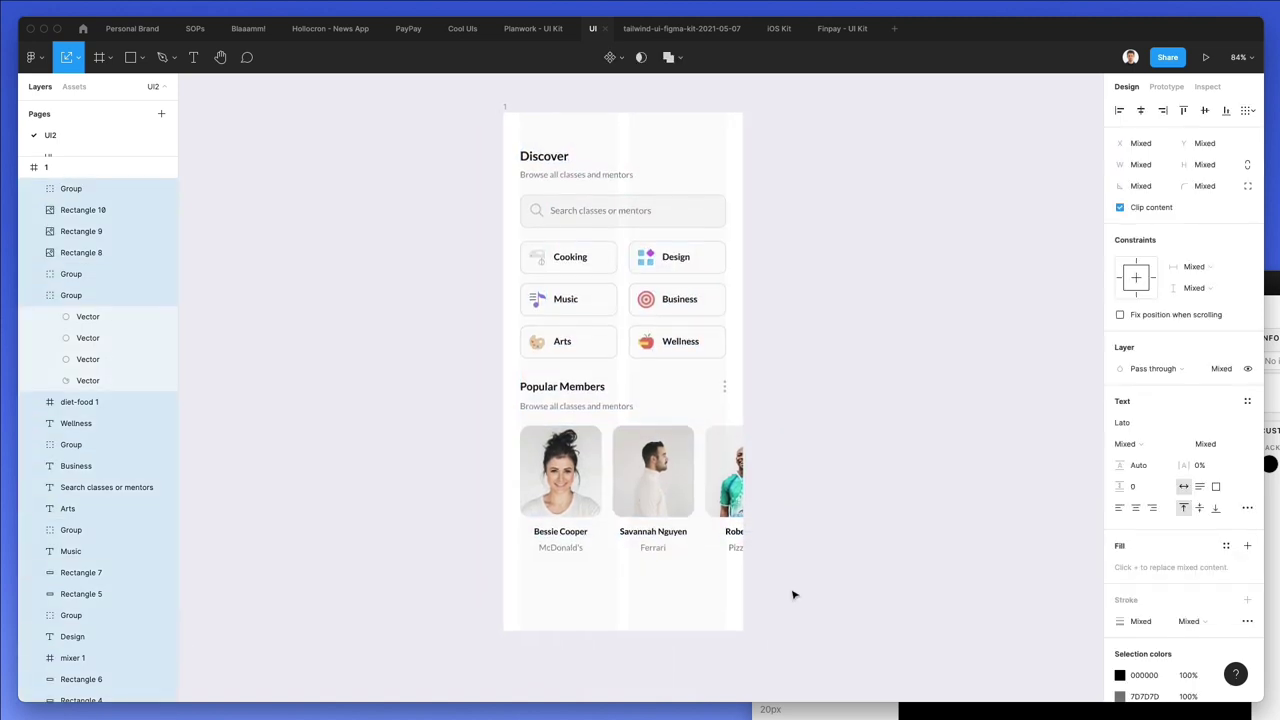
click(790, 570)
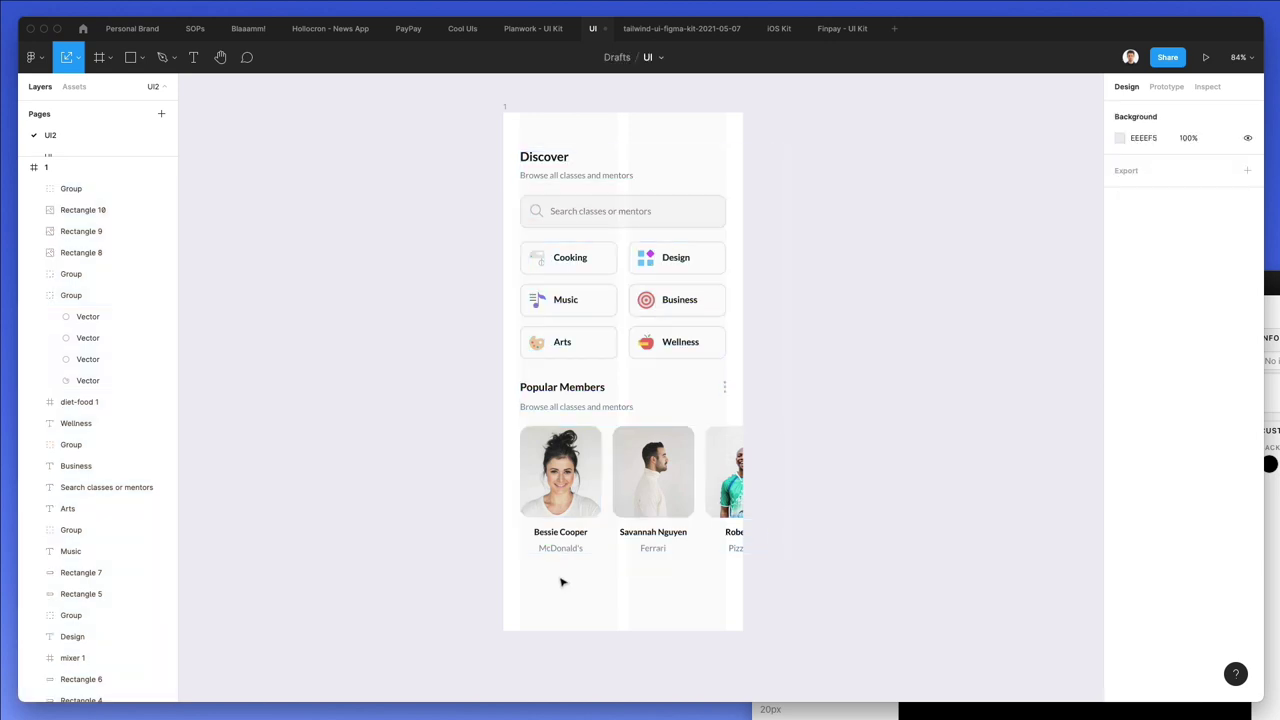
Draw a 428-wide horizontal line across the frame's lower part
key(l)
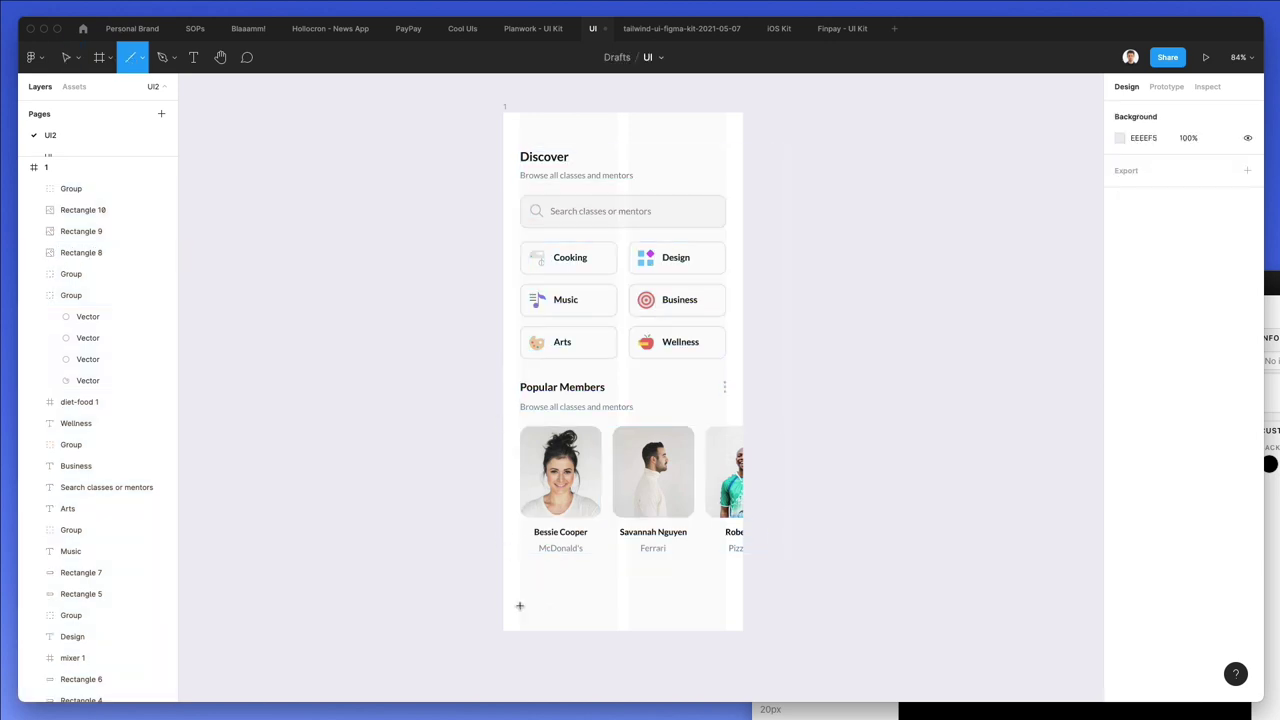
mouse_move(504, 598)
mouse_down()
mouse_move(741, 601)
mouse_move(709, 597)
mouse_up()
click(525, 386)
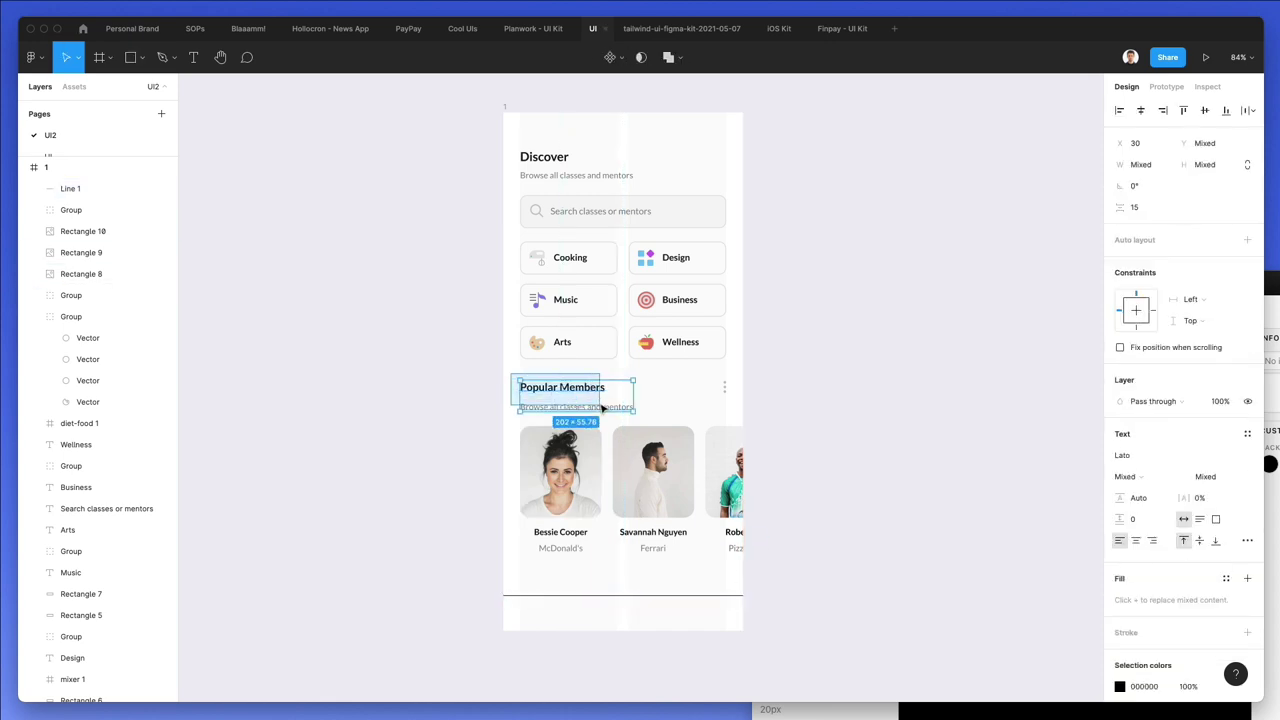
click(654, 381)
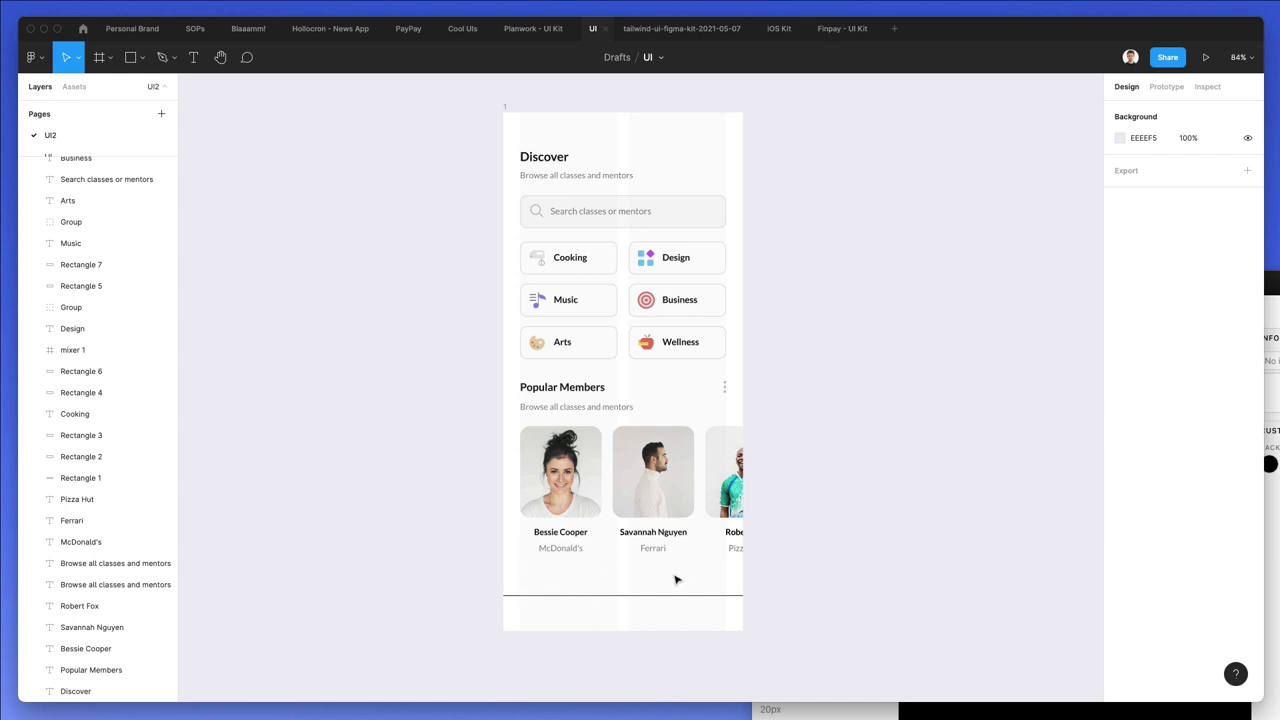
Eyedrop the grey company-text colour into the divider line's stroke, making it BEBEBE
click(603, 595)
scroll(601, 603, up, 10)
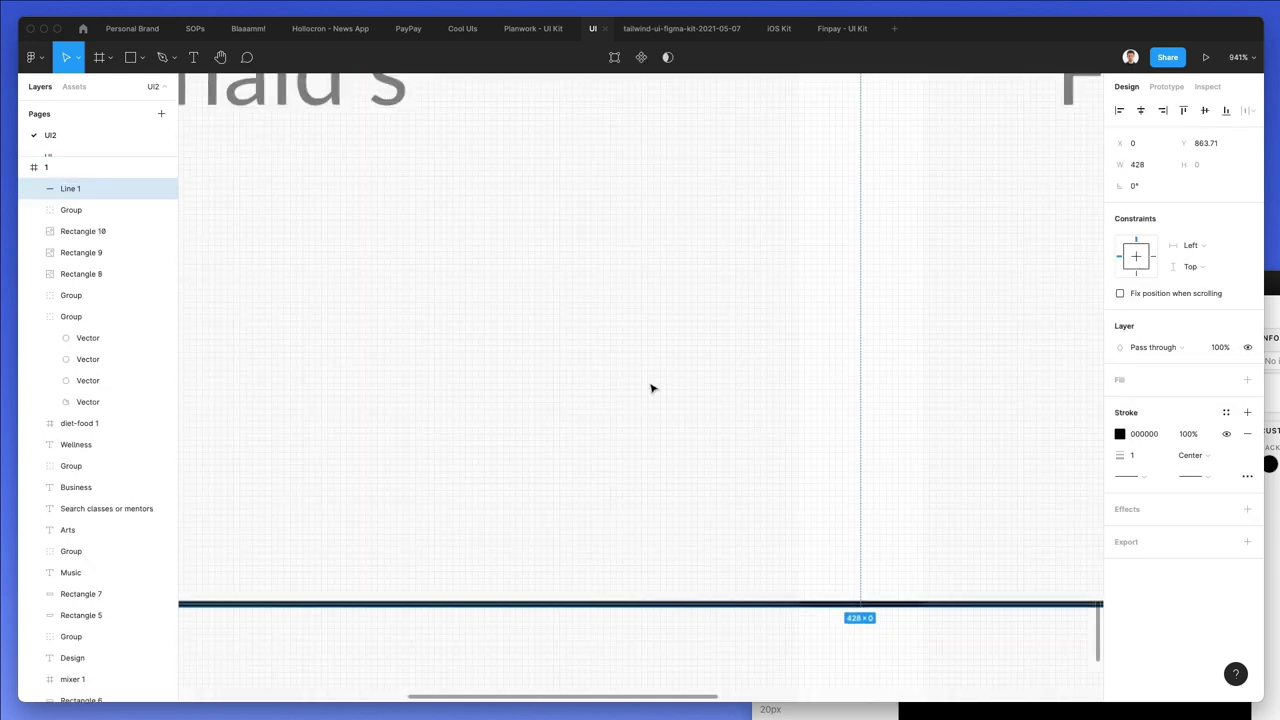
scroll(651, 388, down, 5)
key(i)
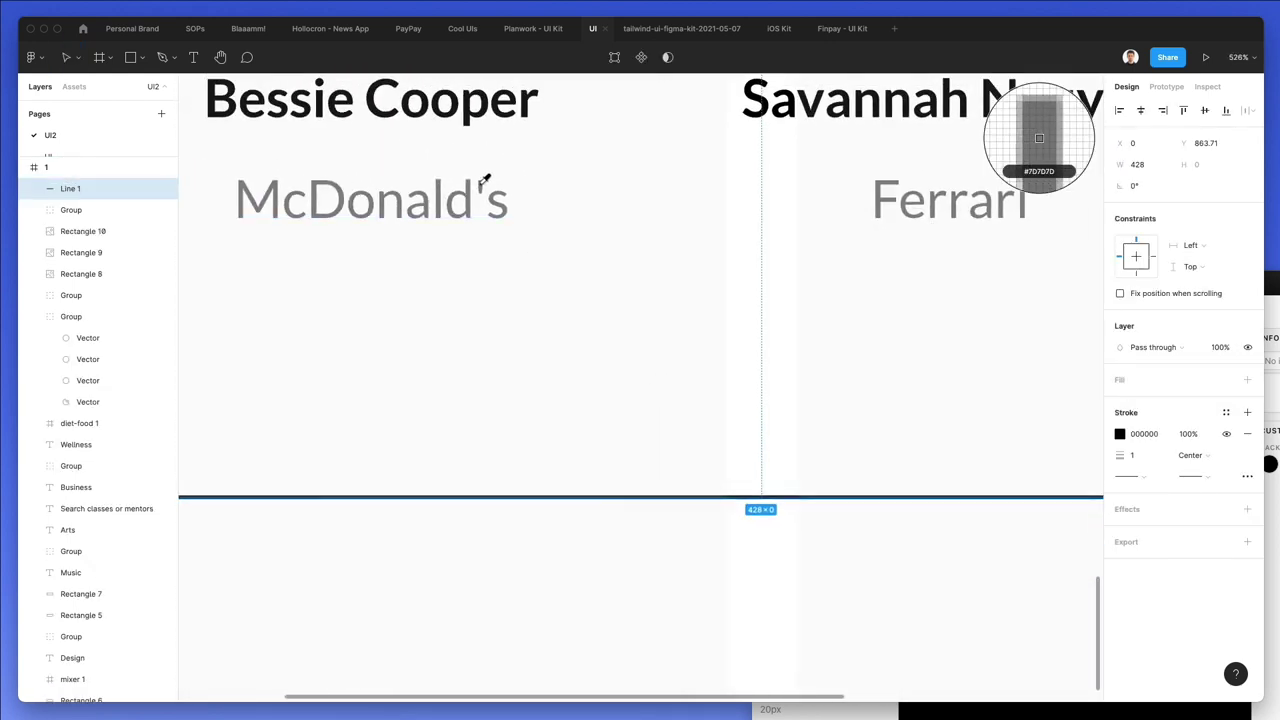
click(482, 179)
click(663, 420)
scroll(668, 425, down, 3)
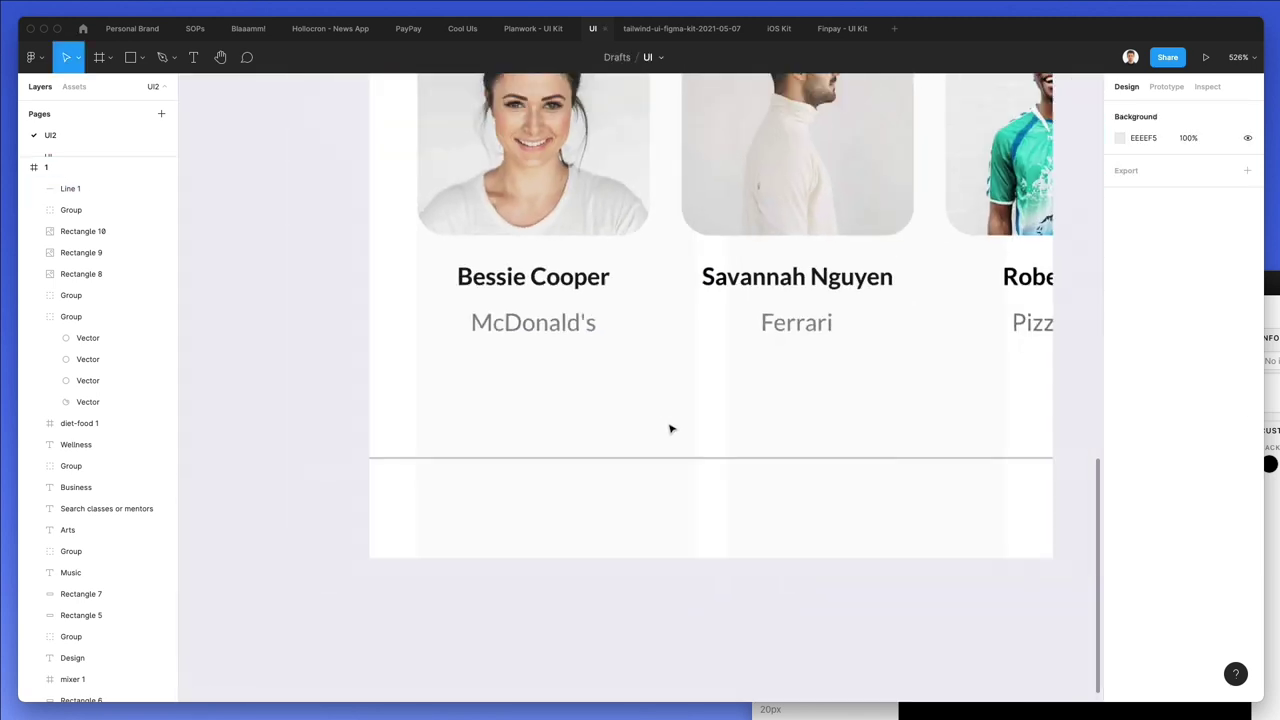
Set Line 1's opacity to 50% with the 5 key
scroll(670, 429, down, 5)
click(668, 455)
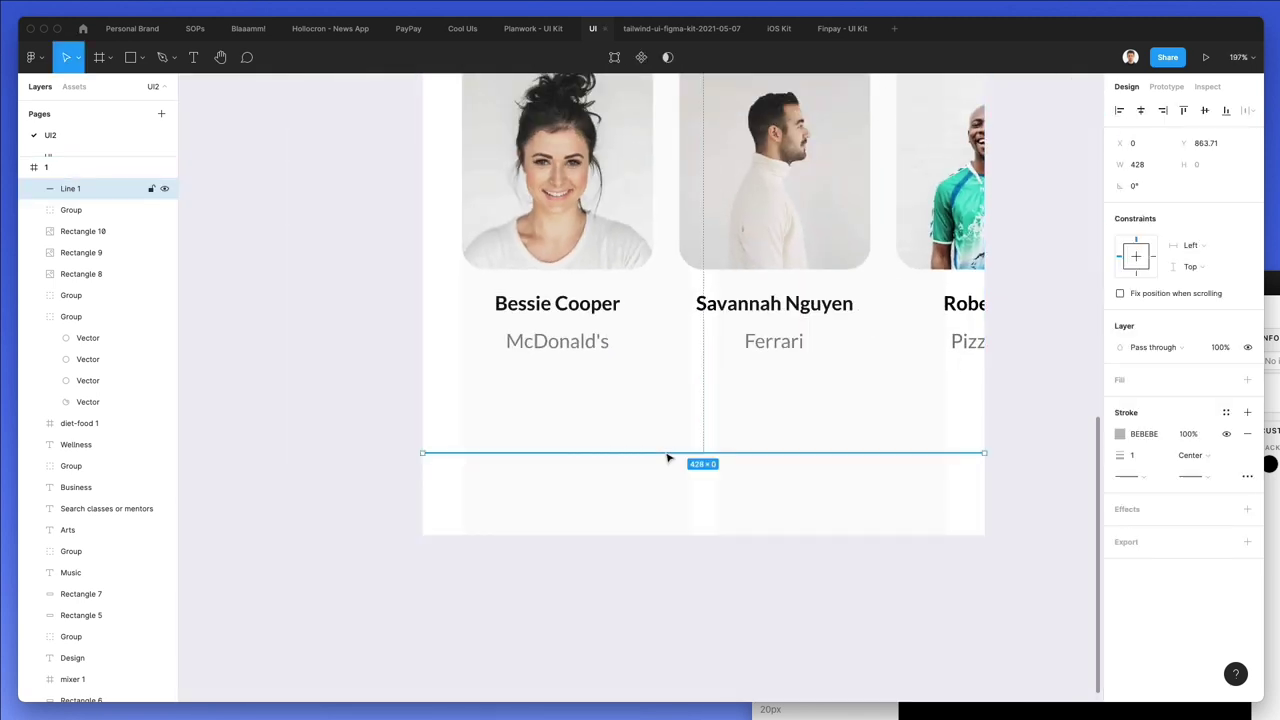
key(5)
click(687, 425)
scroll(688, 423, down, 2)
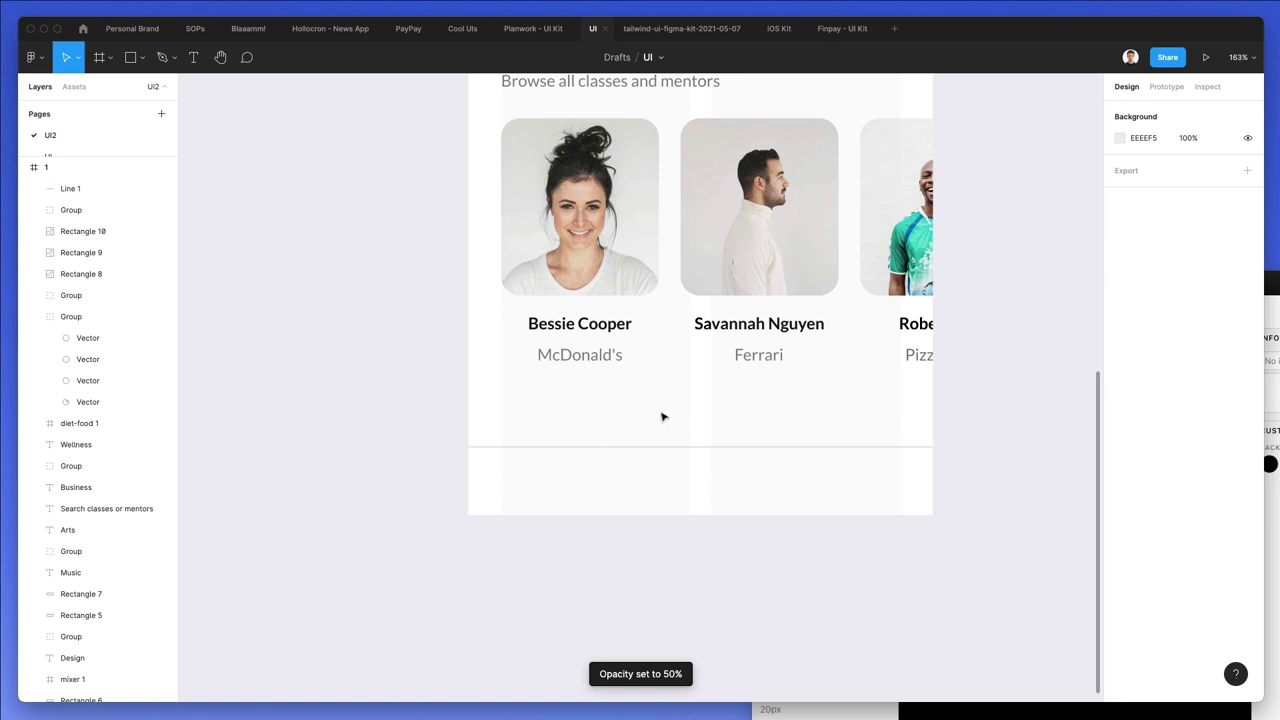
scroll(694, 357, down, 3)
scroll(694, 357, up, 3)
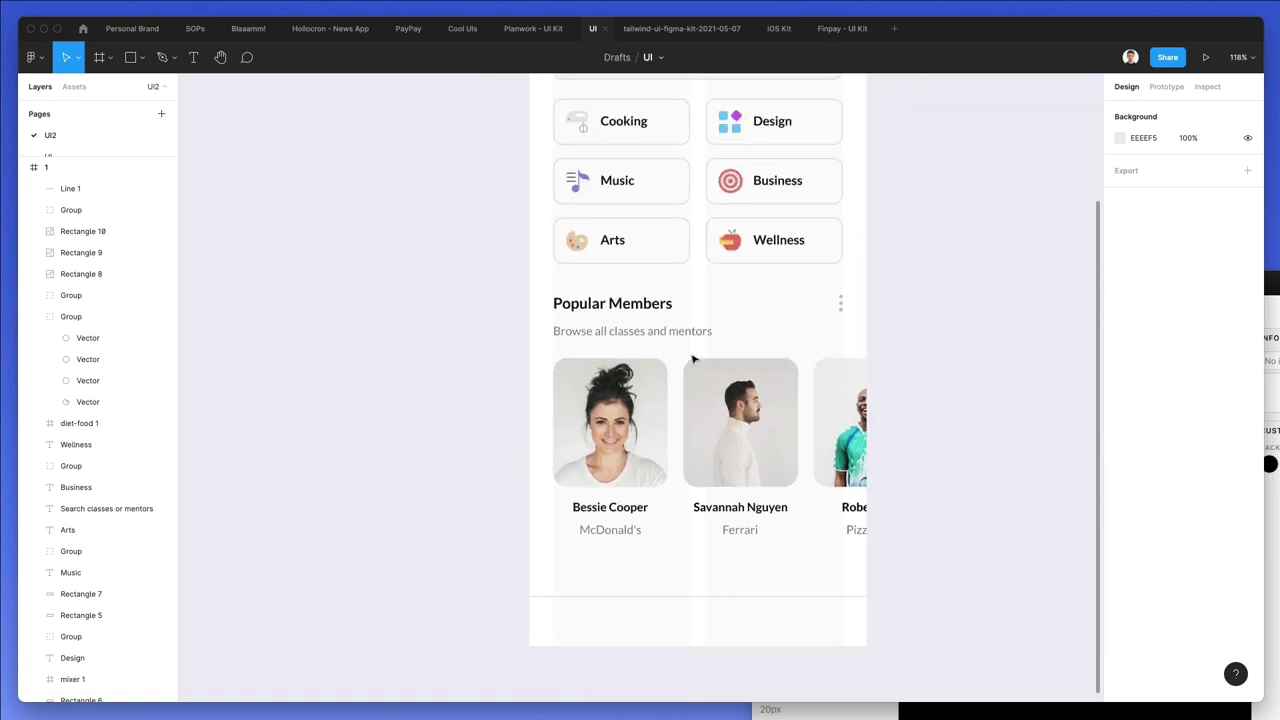
scroll(693, 359, right, 3)
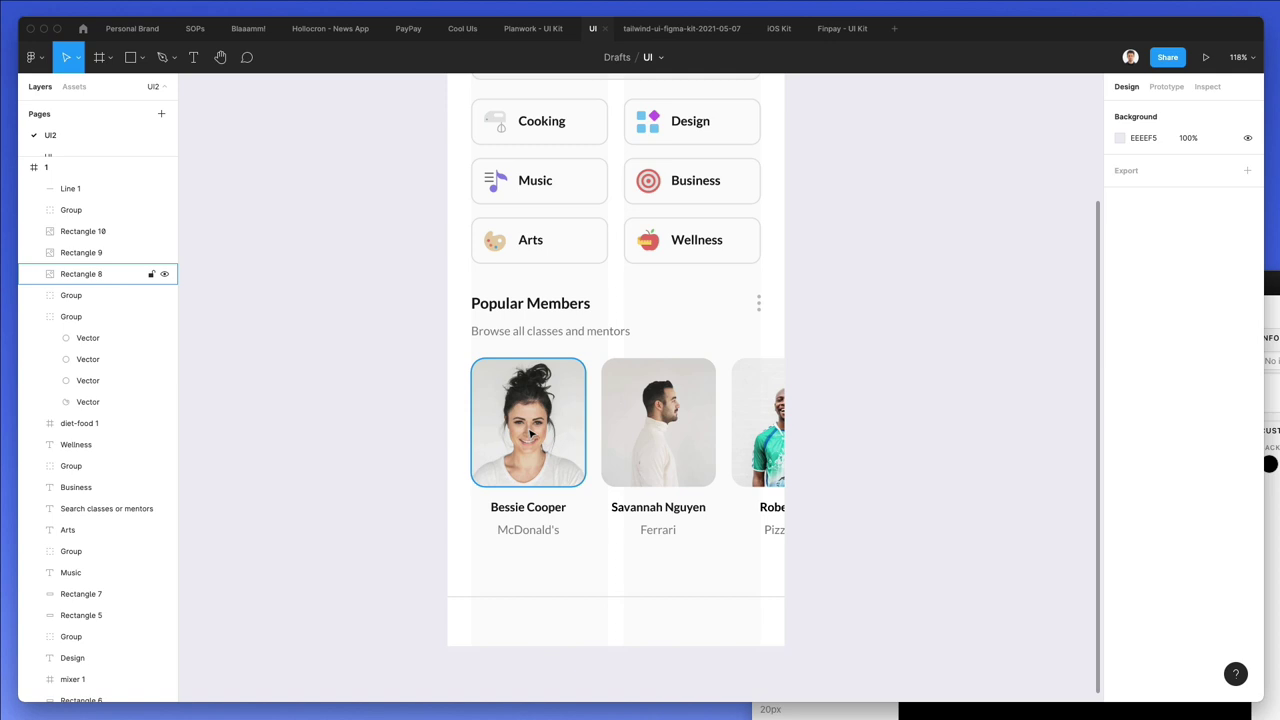
Duplicate a subtitle below the member cards and retype it as 'View all'
drag(551, 331, 563, 563)
double_click(558, 562)
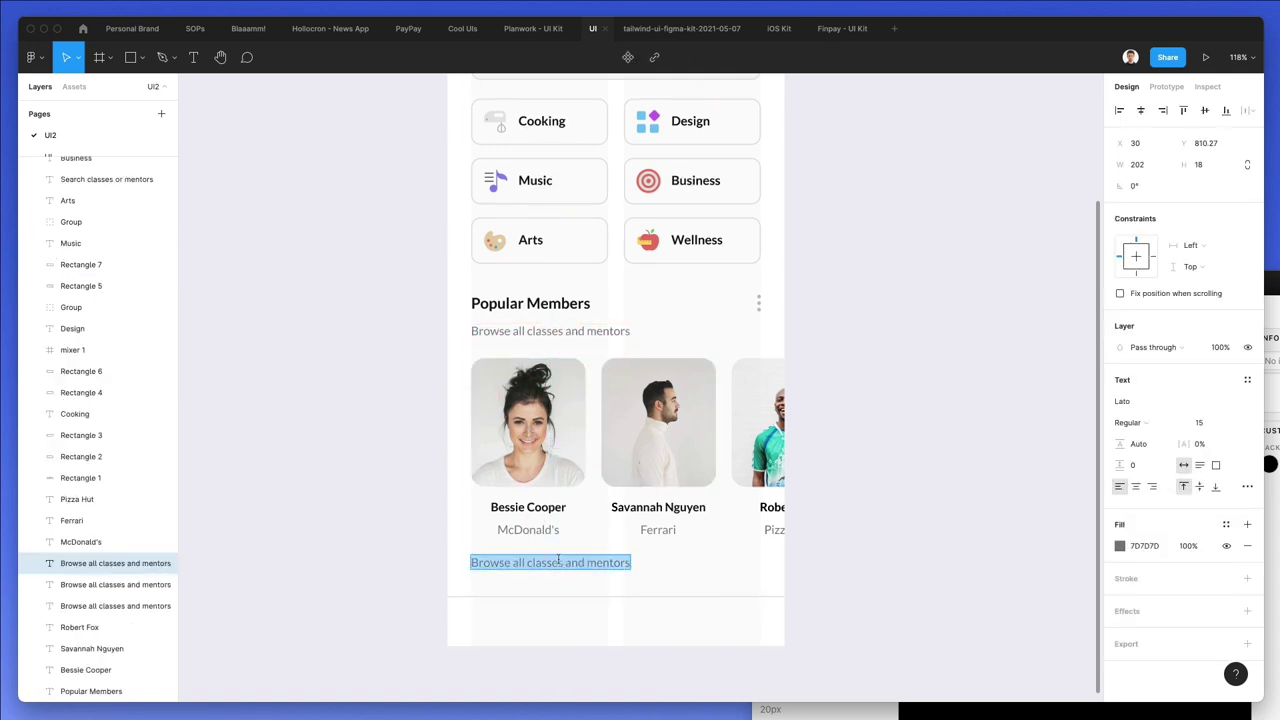
text(View all)
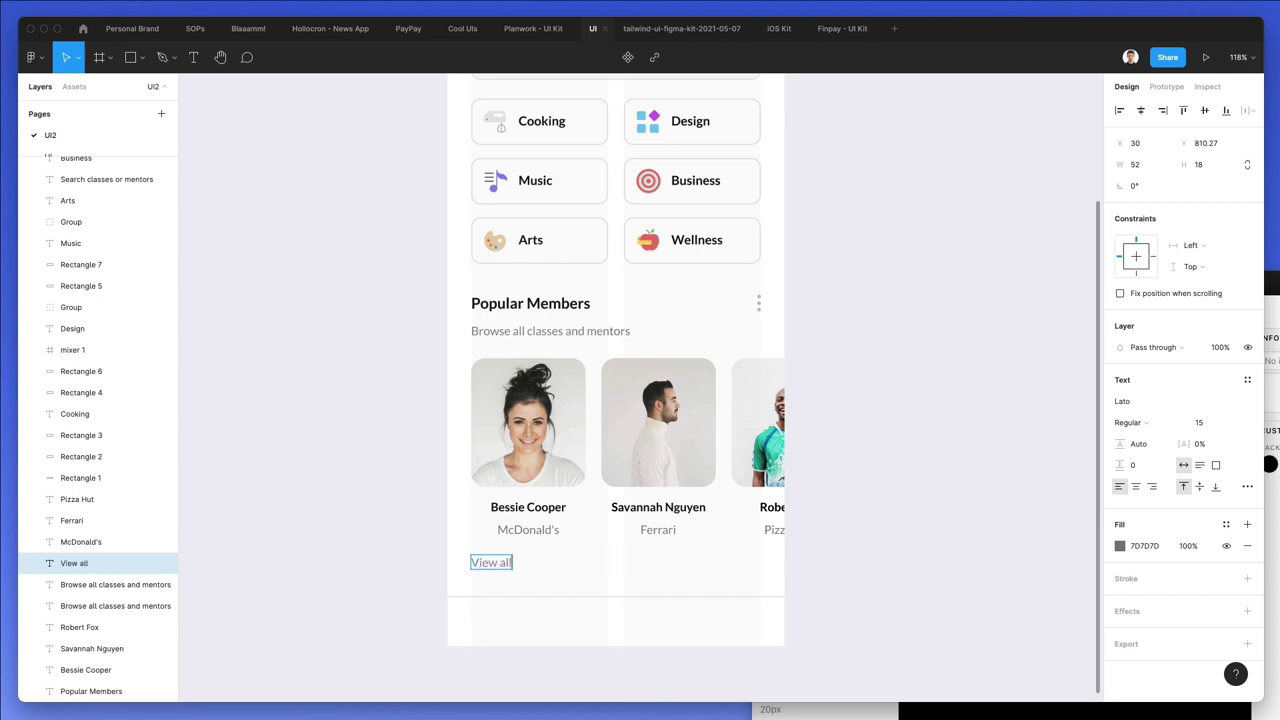
key(Escape)
Make 'View all' Bold with fill #0B4FFF, centre it horizontally, and nudge it down
click(1128, 422)
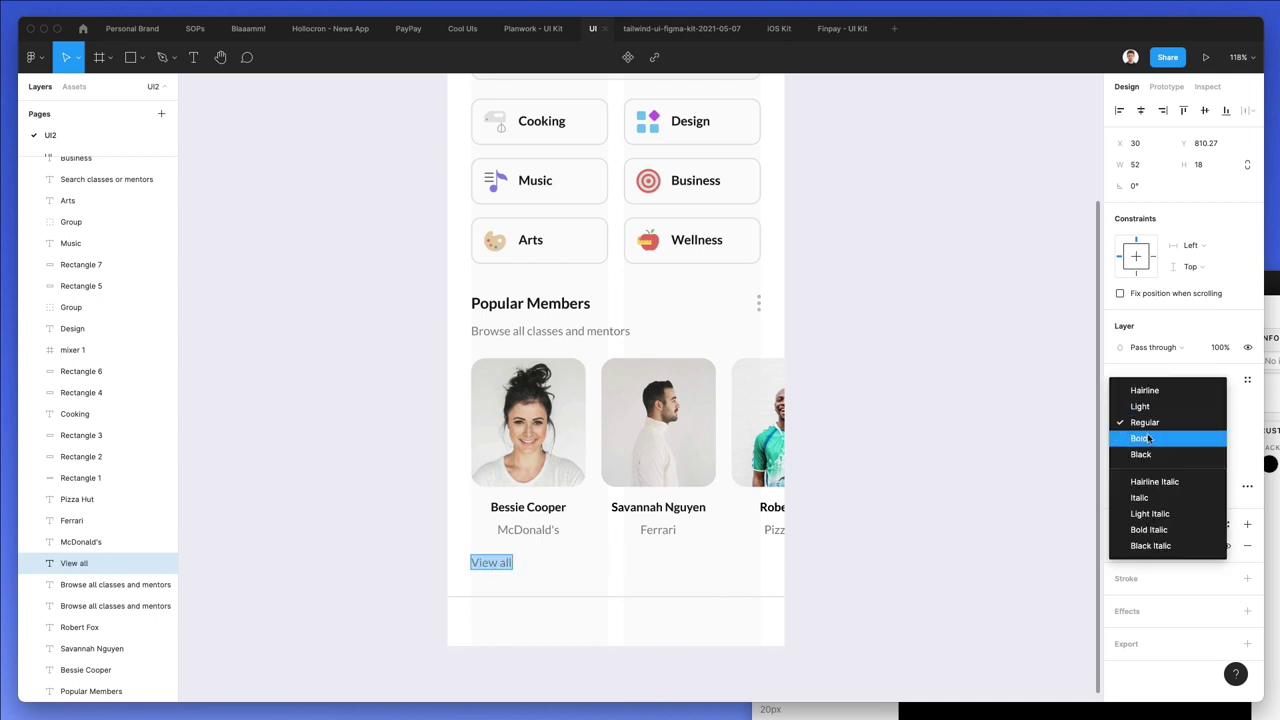
click(1148, 437)
click(1119, 545)
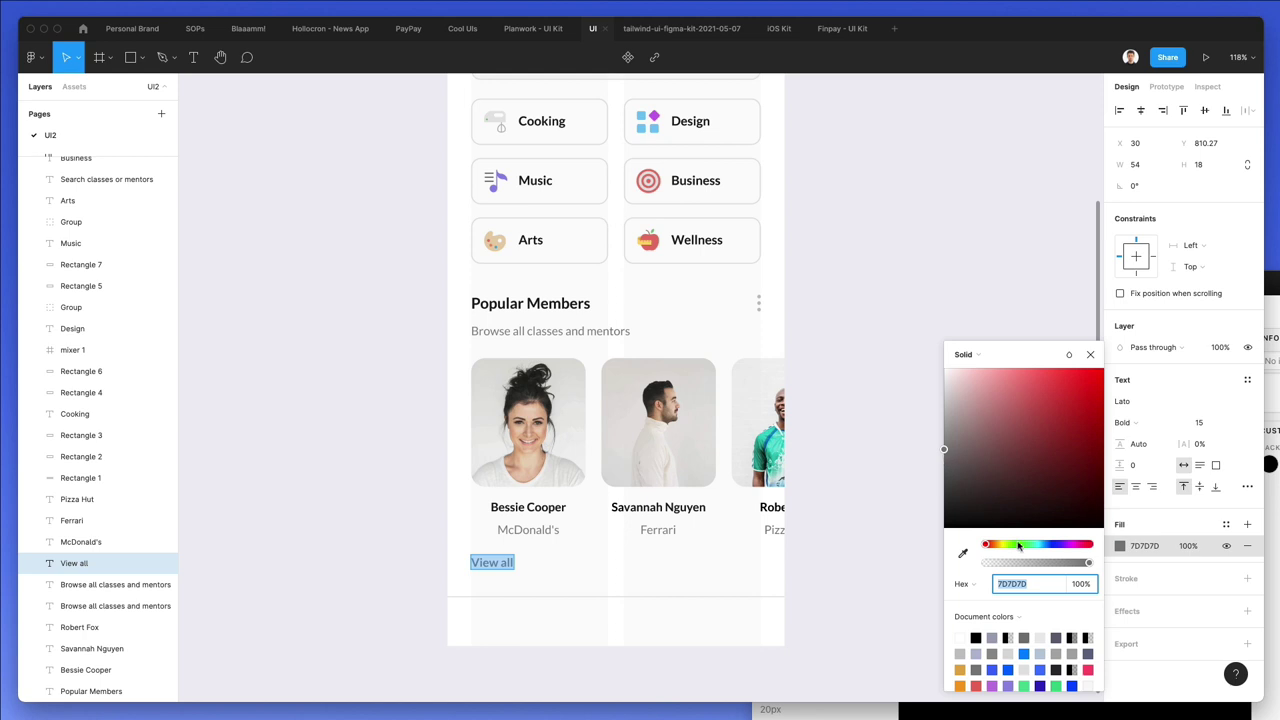
click(1049, 544)
drag(1085, 385, 1097, 326)
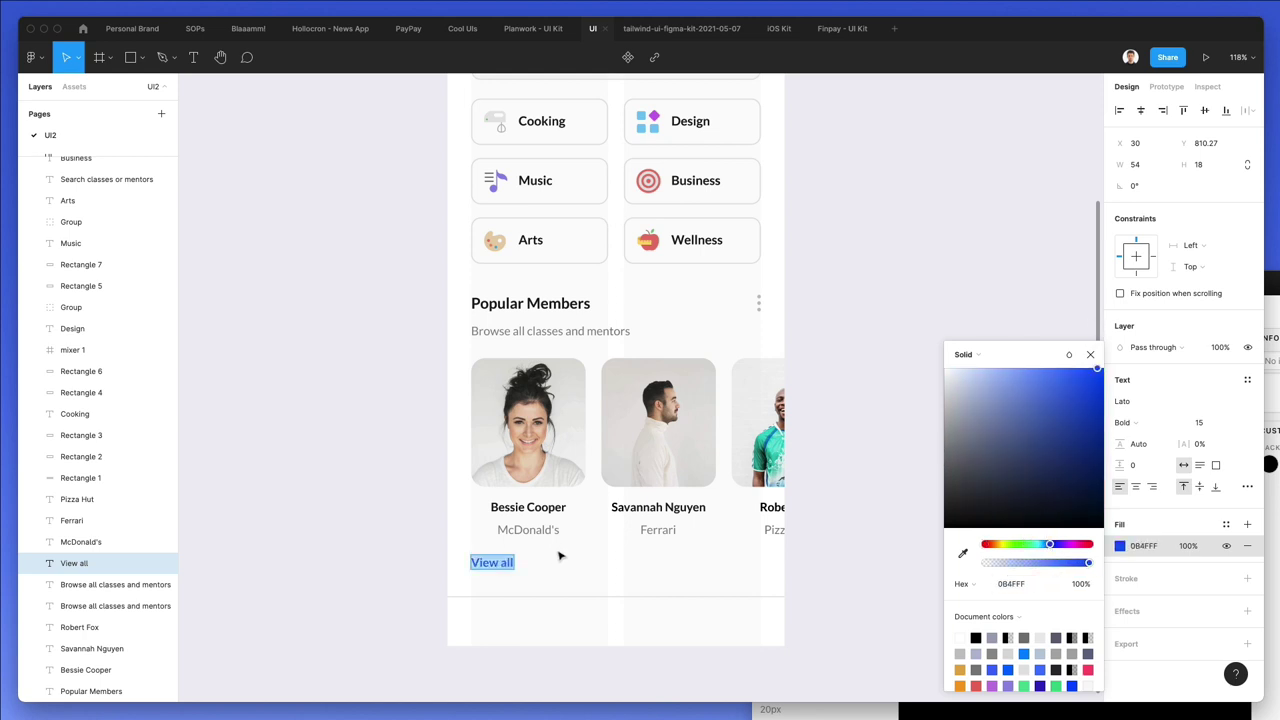
click(1141, 110)
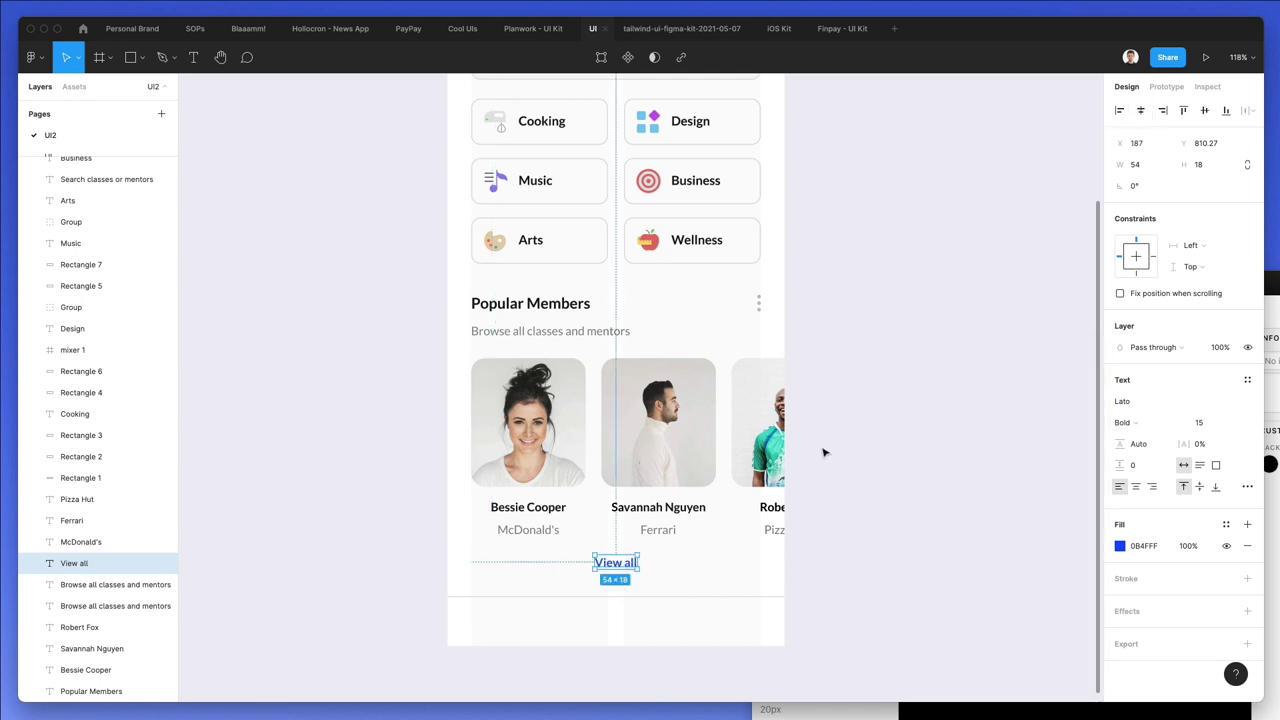
click(818, 508)
drag(625, 563, 632, 567)
Switch Nucleo to Glyph and drag home and library glyphs onto the canvas
scroll(632, 566, down, 3)
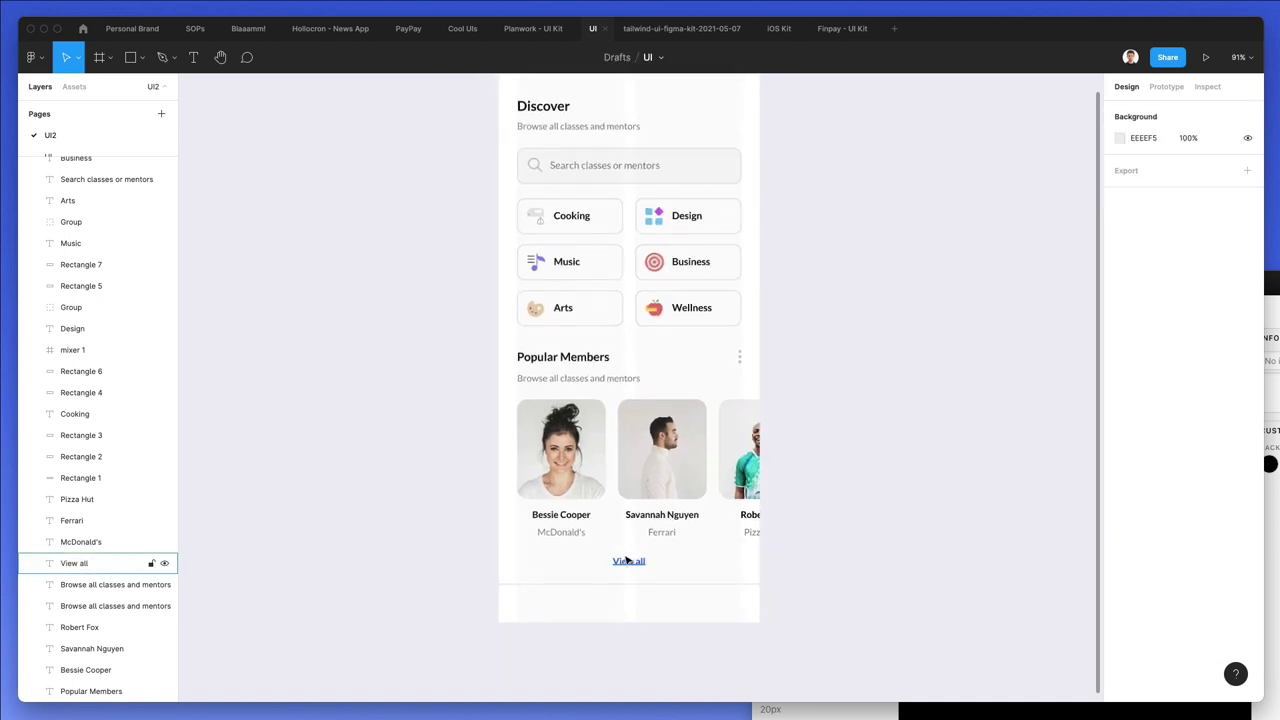
click(709, 560)
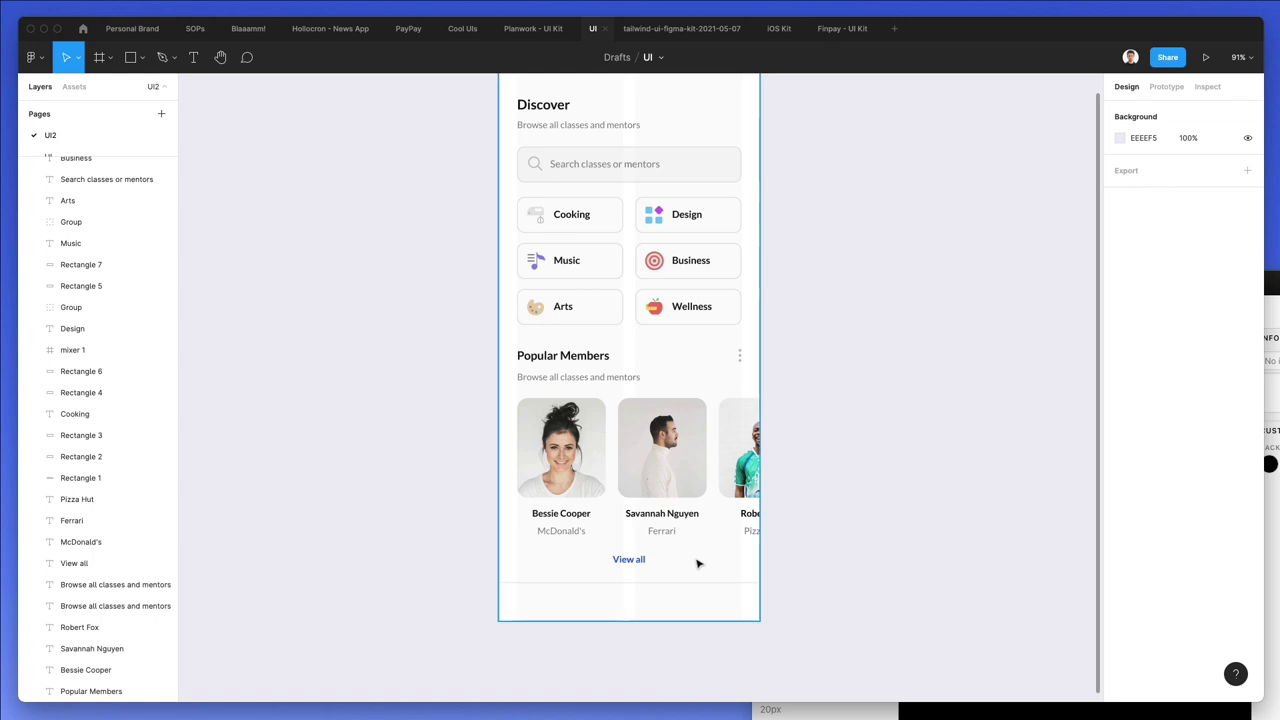
click(1088, 708)
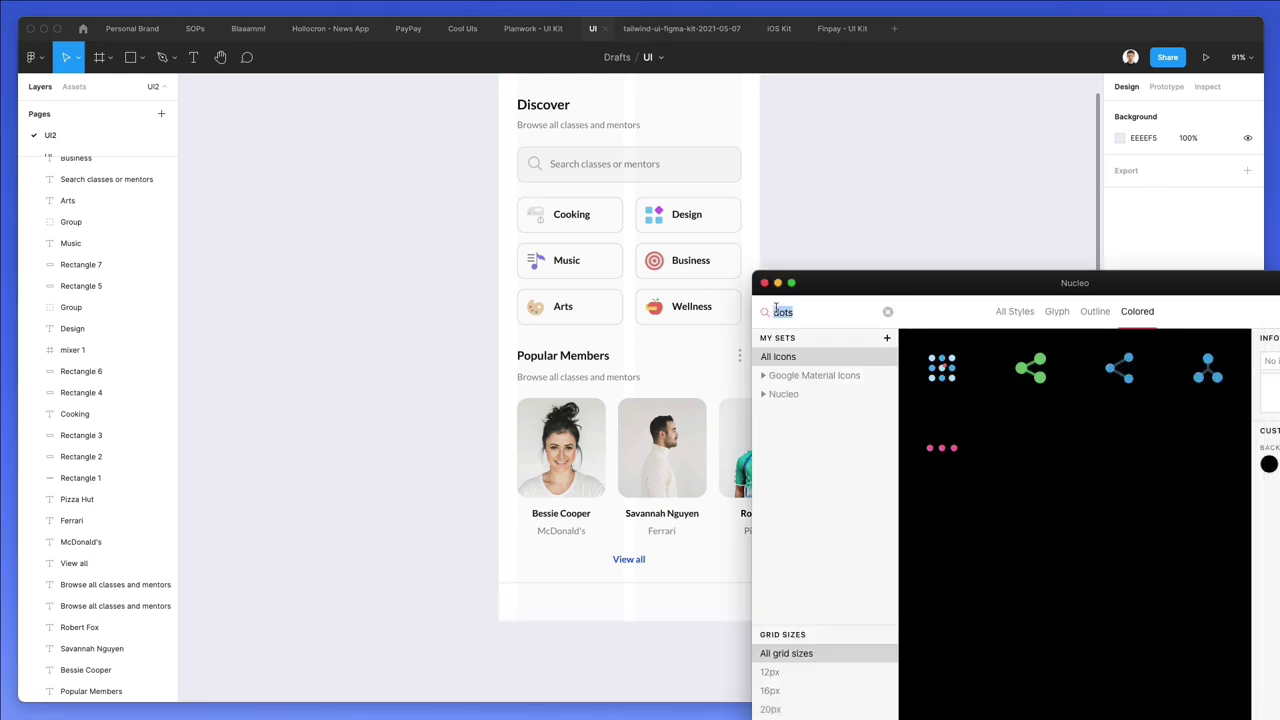
text(home)
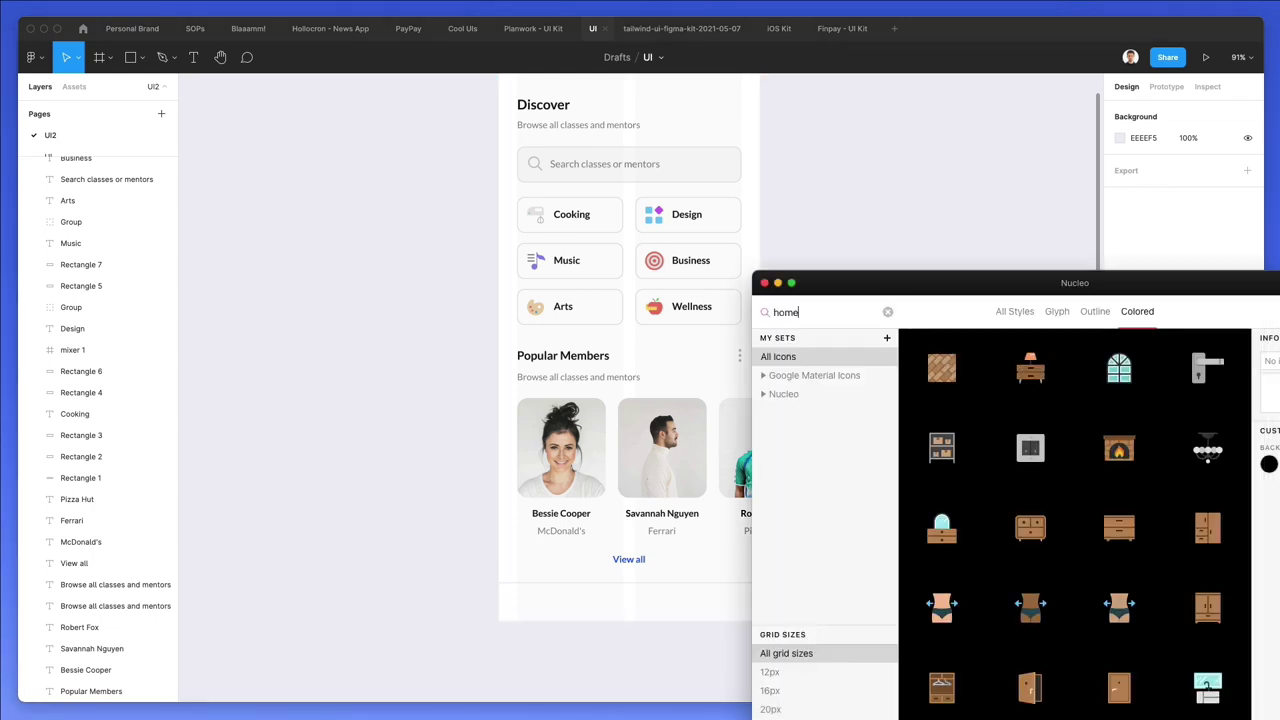
click(1058, 312)
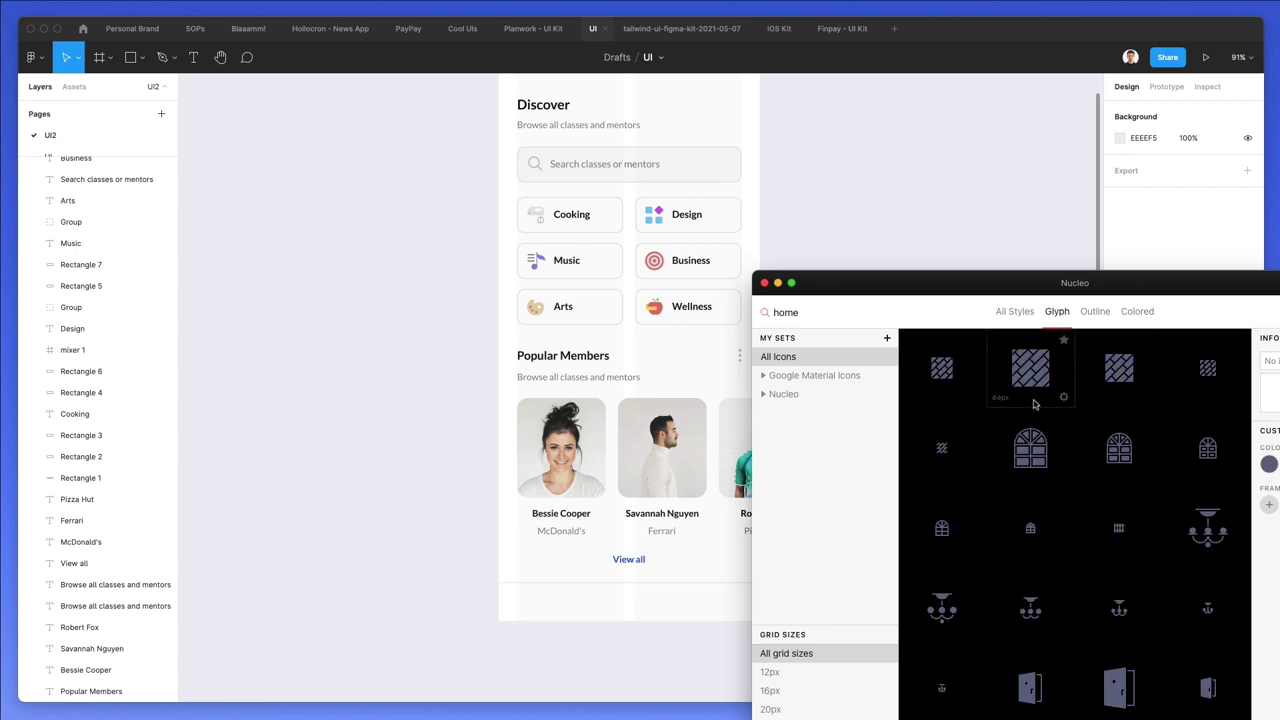
scroll(1035, 404, down, 10)
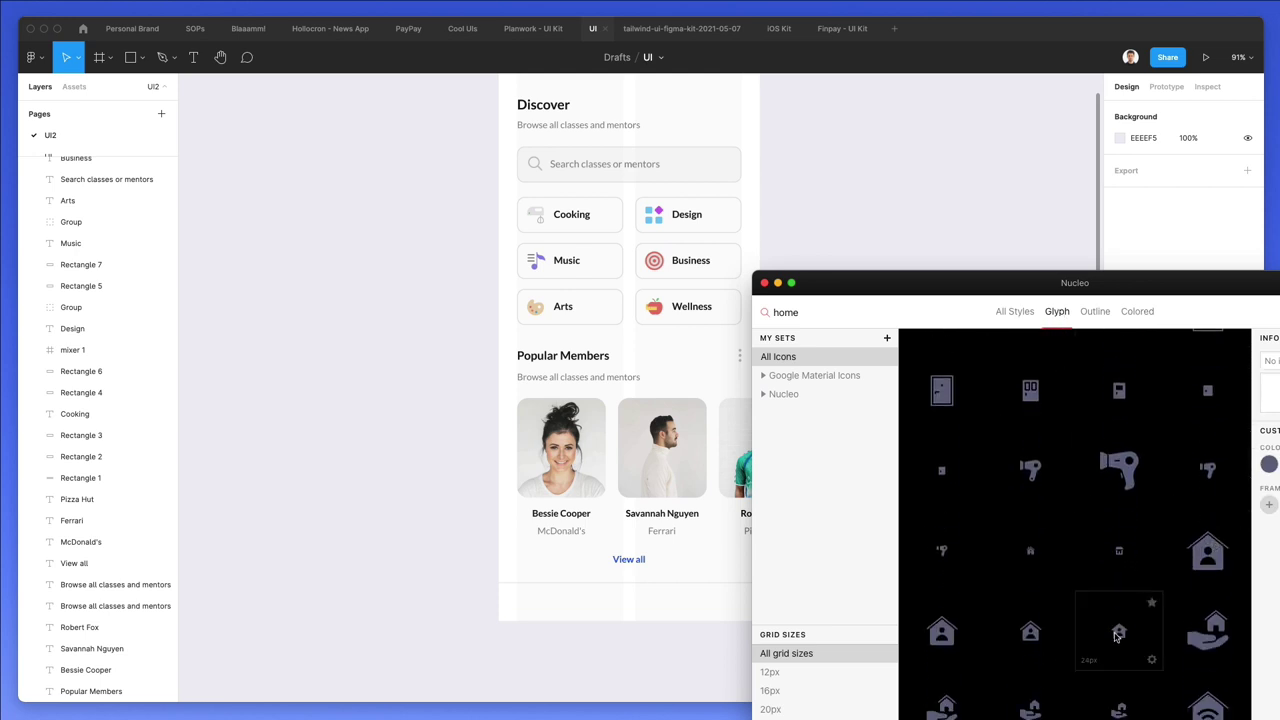
drag(1117, 637, 521, 647)
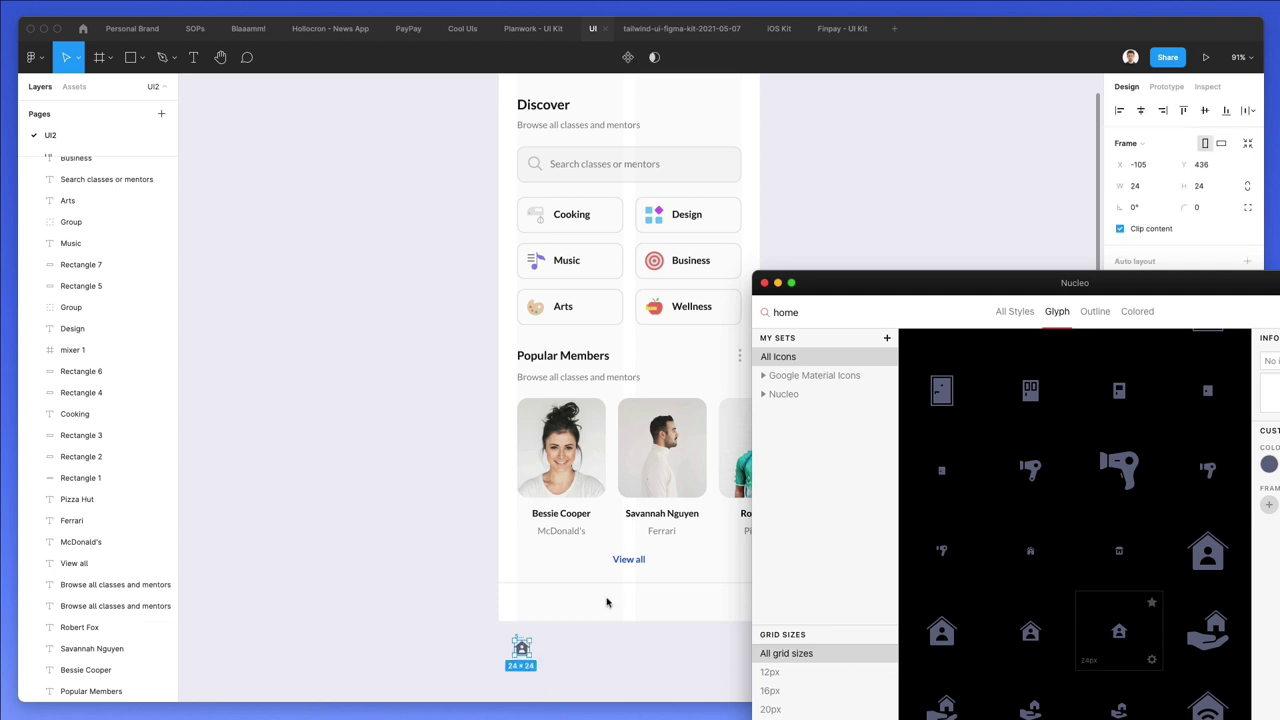
double_click(790, 313)
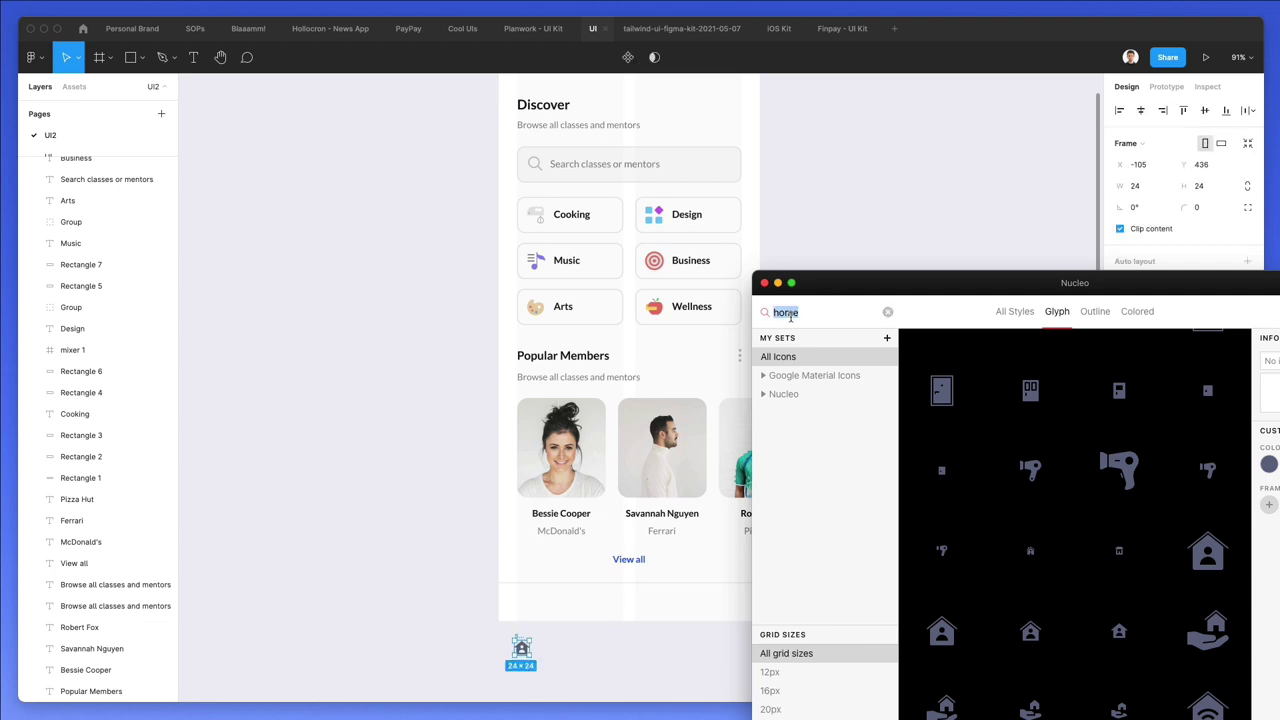
text(librar)
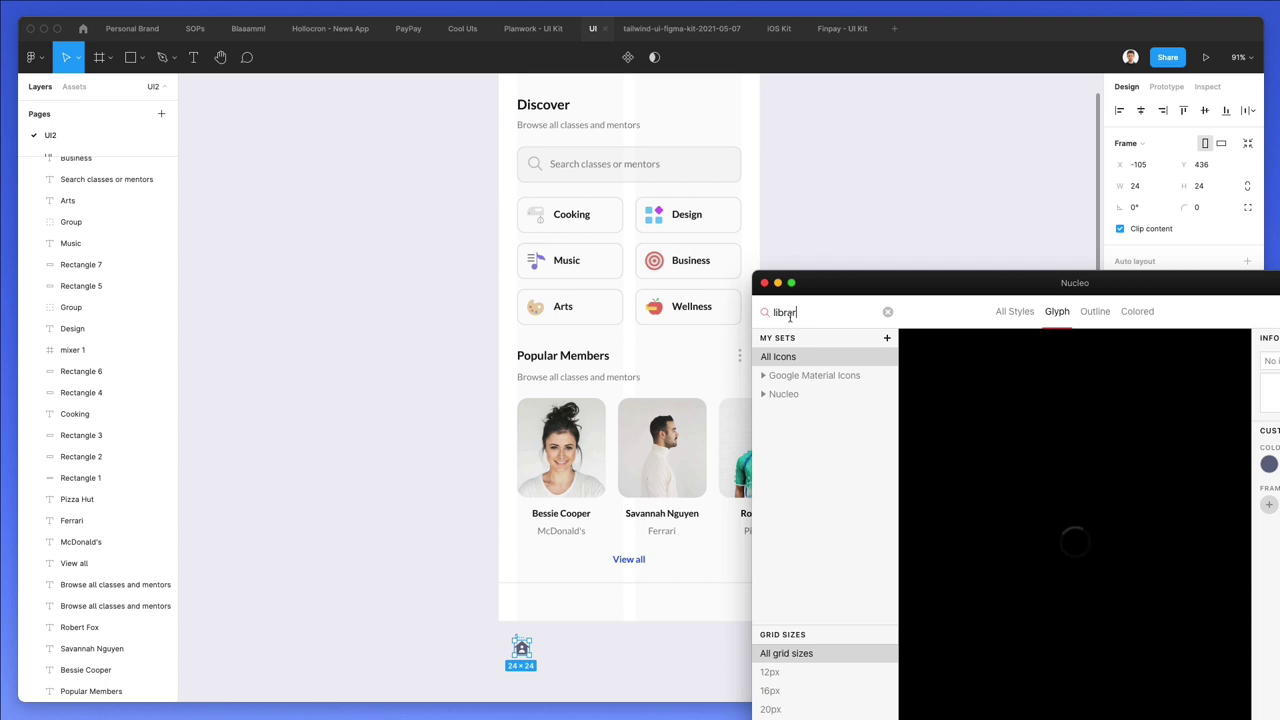
scroll(640, 450, down, 3)
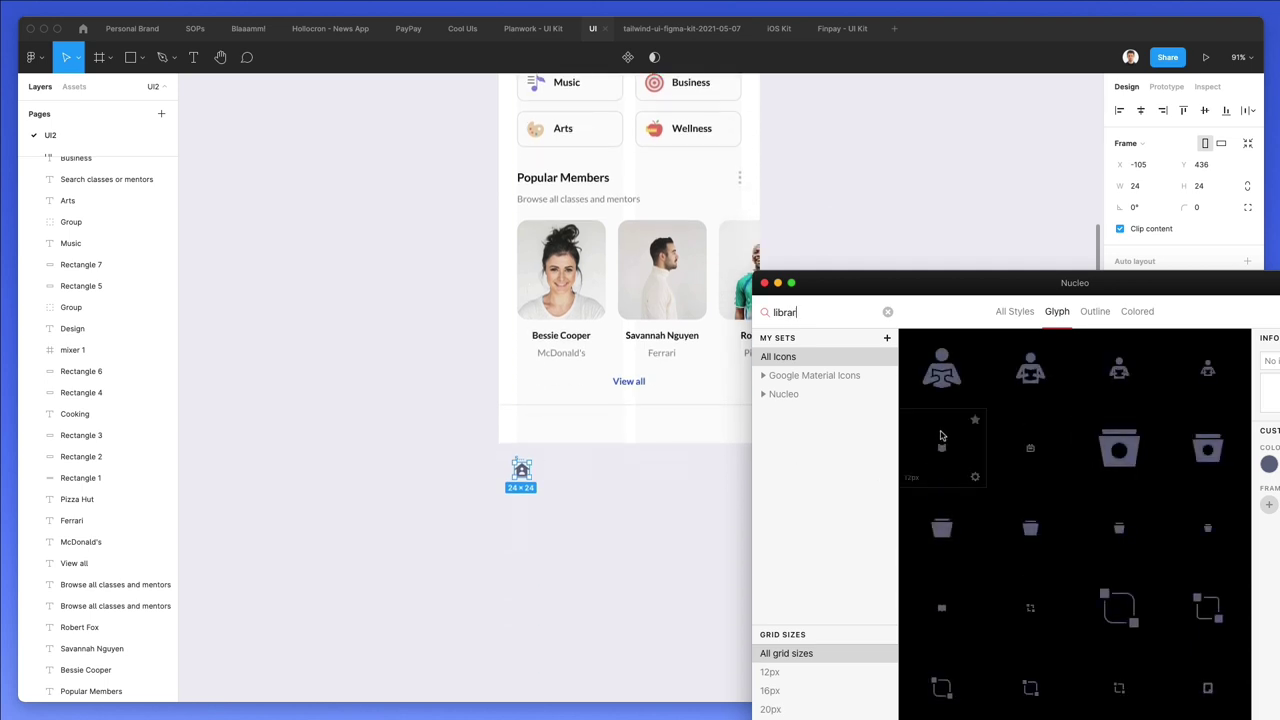
drag(941, 445, 588, 468)
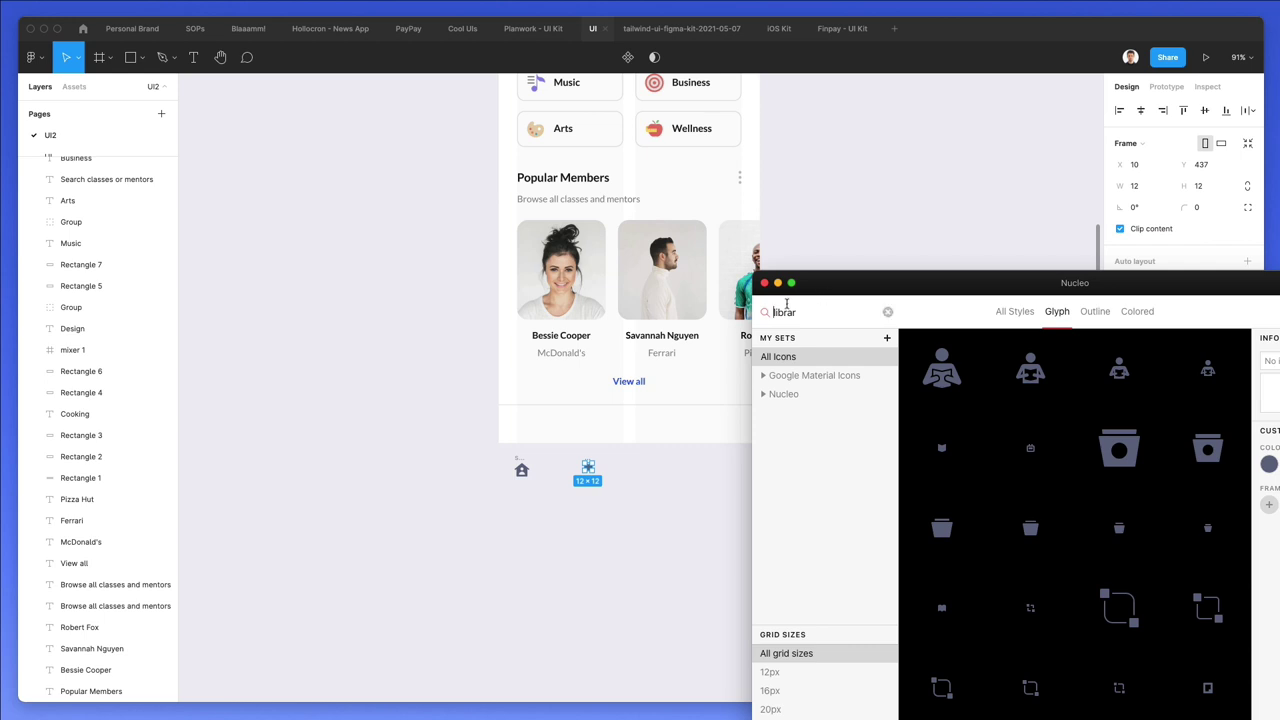
Search 'setti' and 'user' and drag the settings gear and user glyphs alongside
double_click(786, 306)
text(setti)
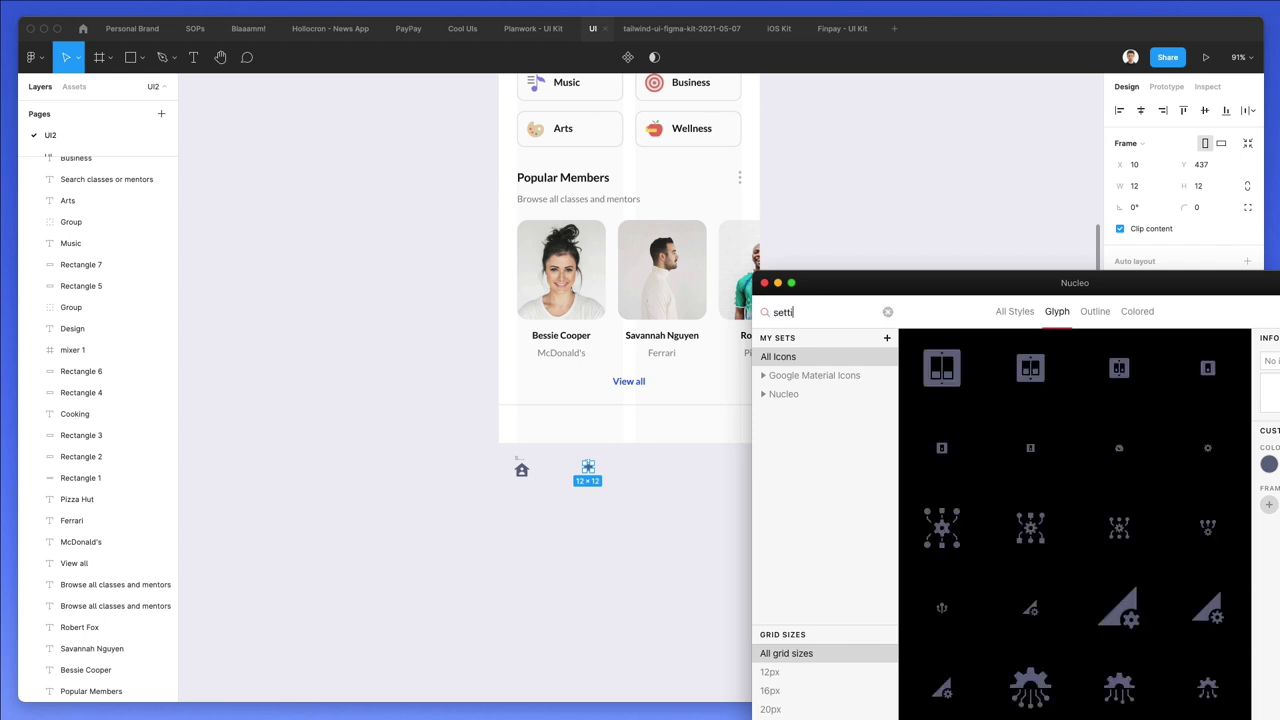
scroll(1052, 509, down, 2)
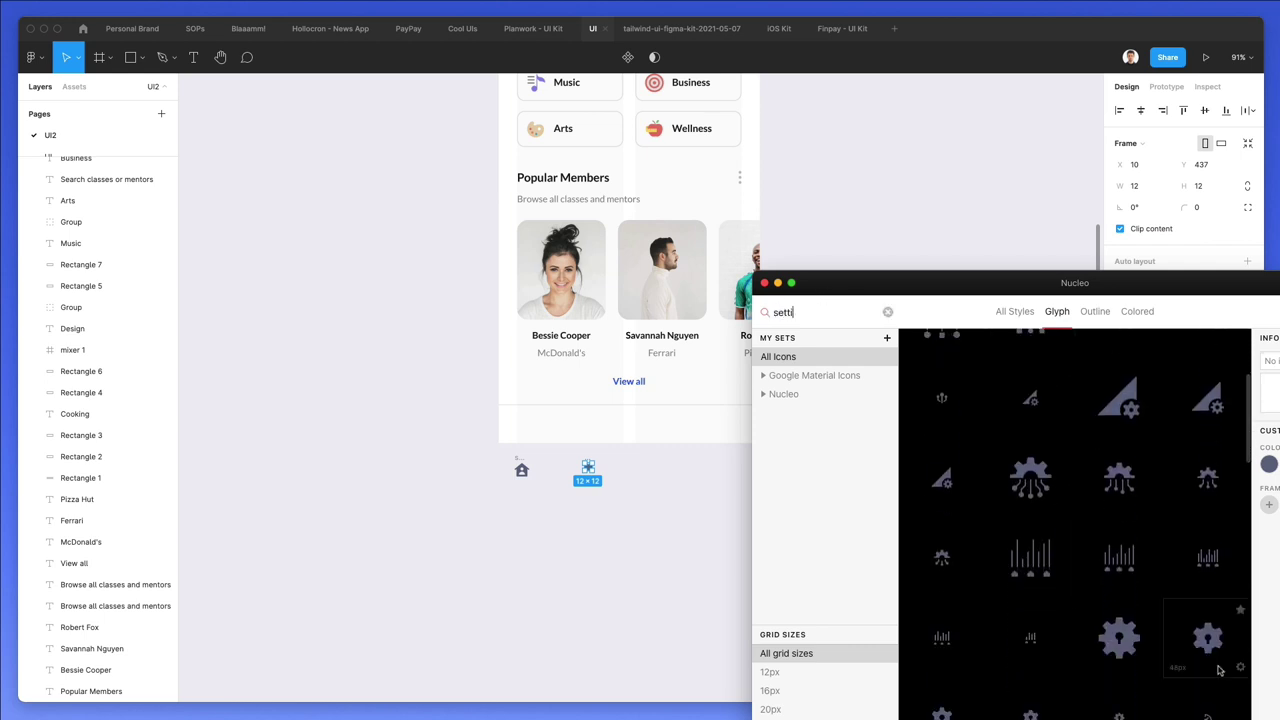
drag(1217, 643, 630, 468)
text(user)
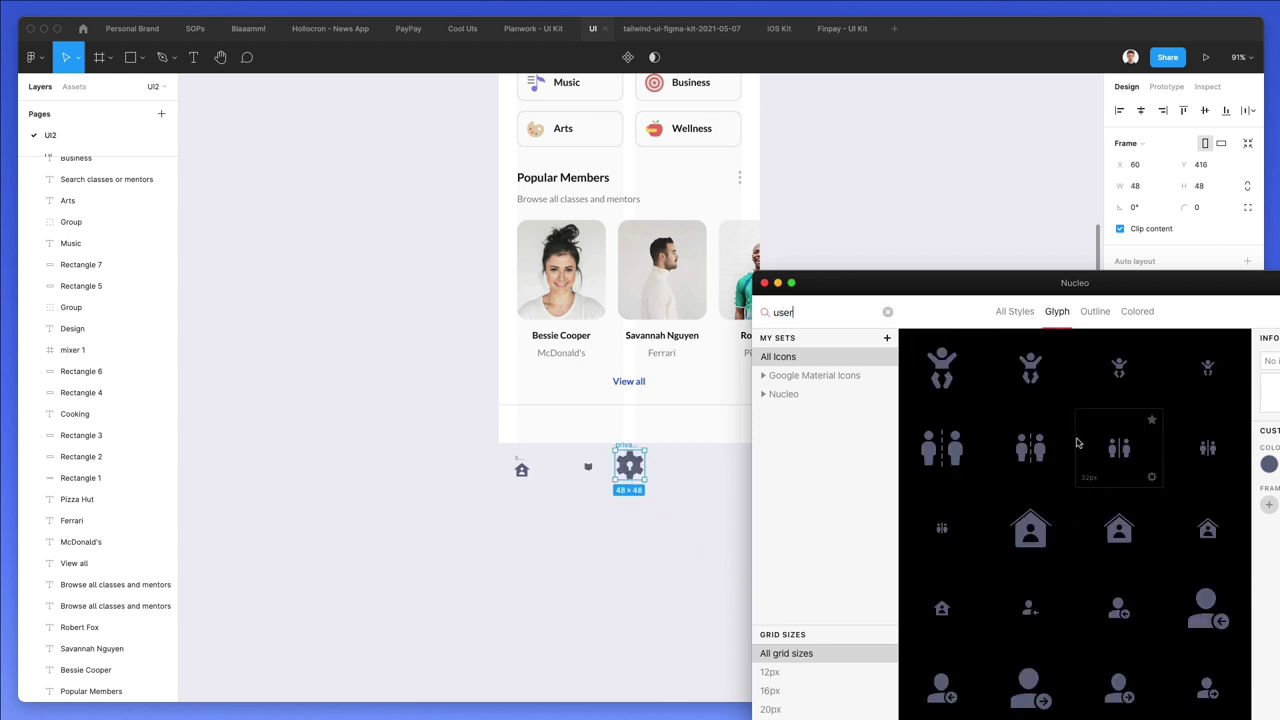
scroll(1077, 443, down, 5)
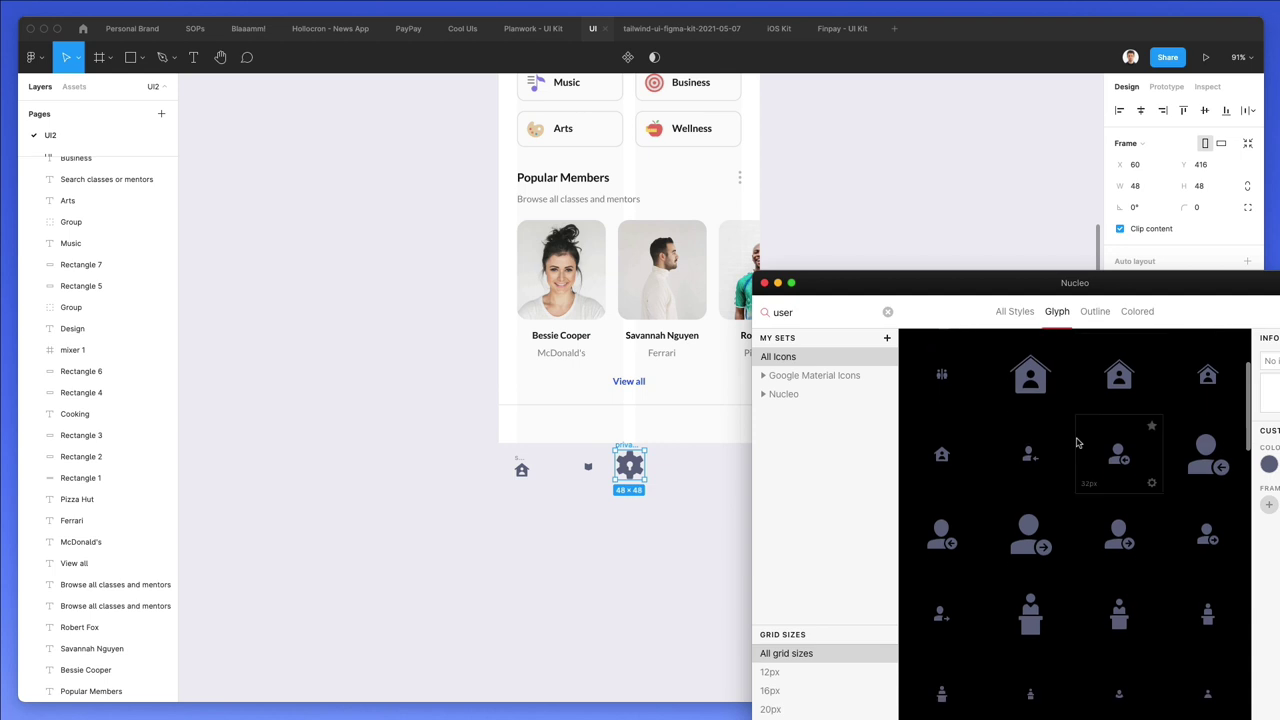
scroll(1090, 481, down, 2)
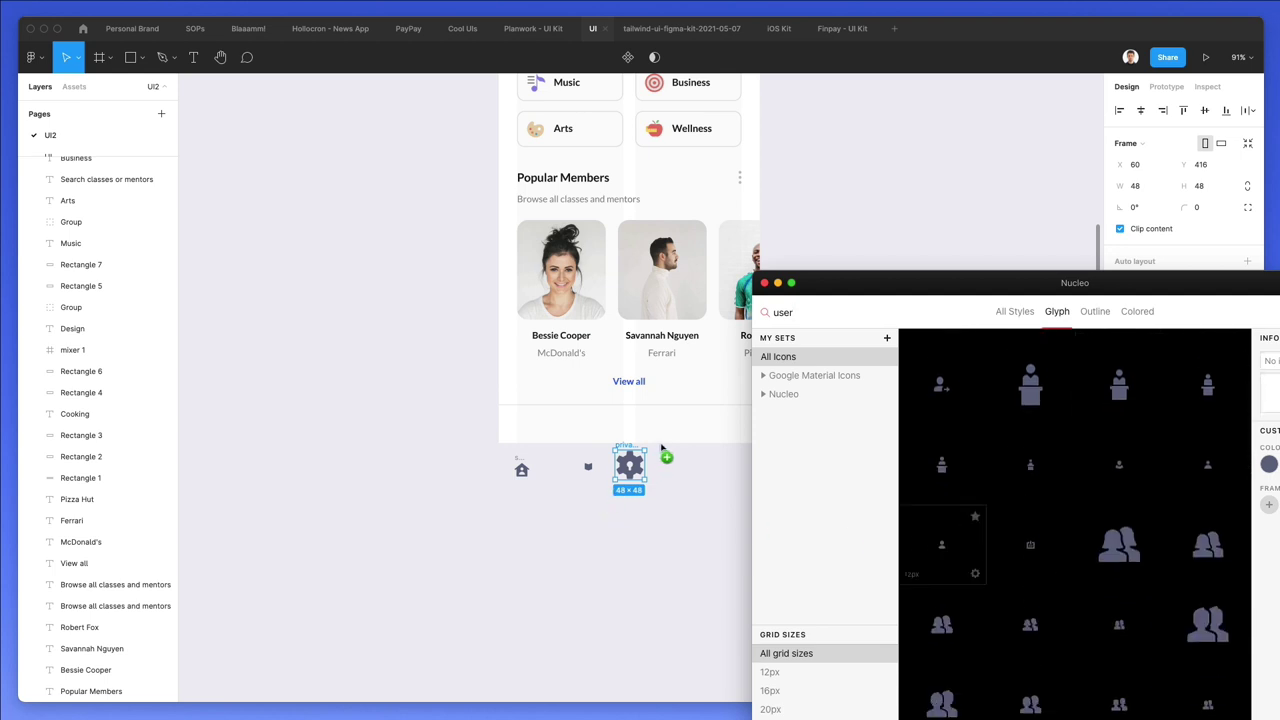
drag(1127, 461, 500, 508)
Convert the icon frames to groups and set all four icons to width 30
scroll(621, 465, up, 5)
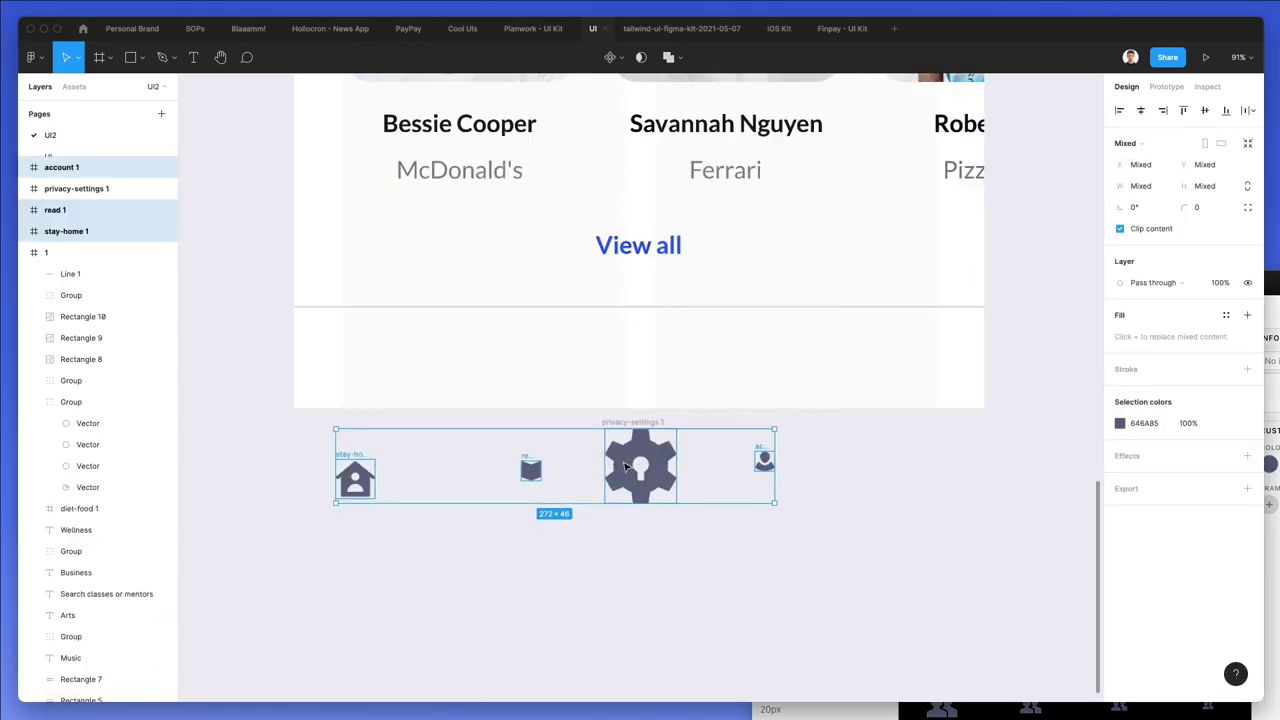
key(super+shift+g)
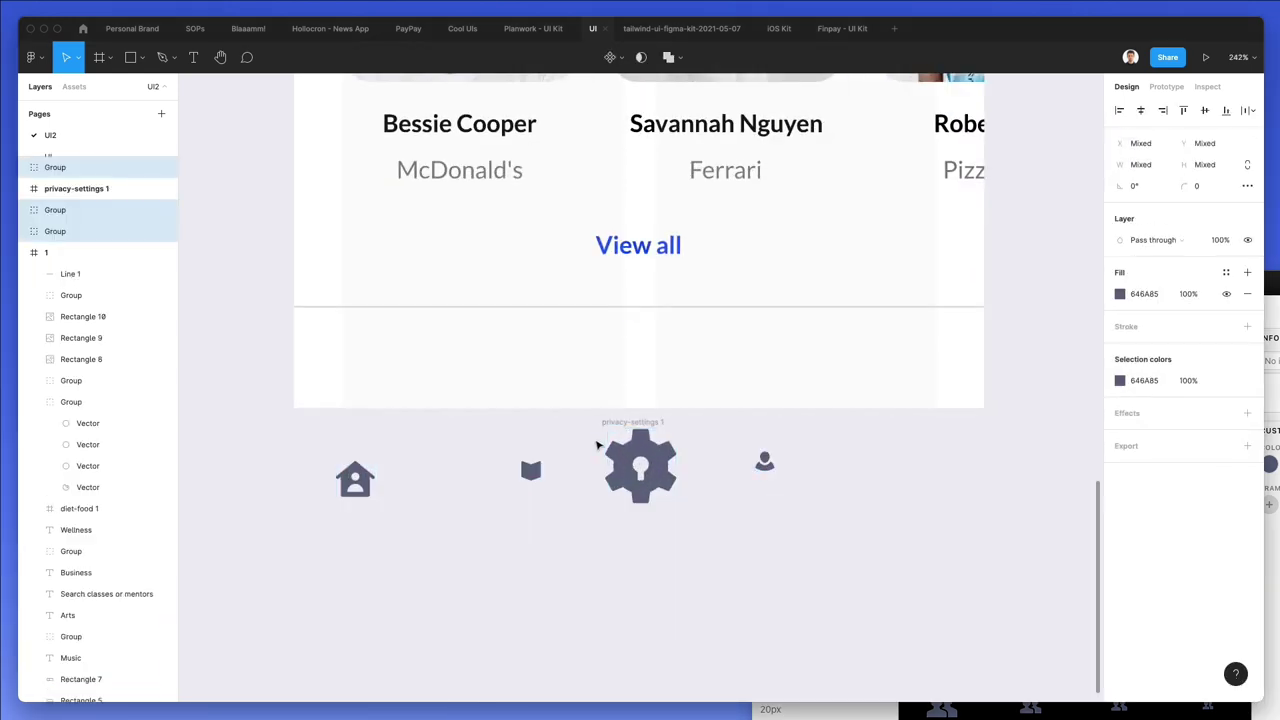
click(604, 425)
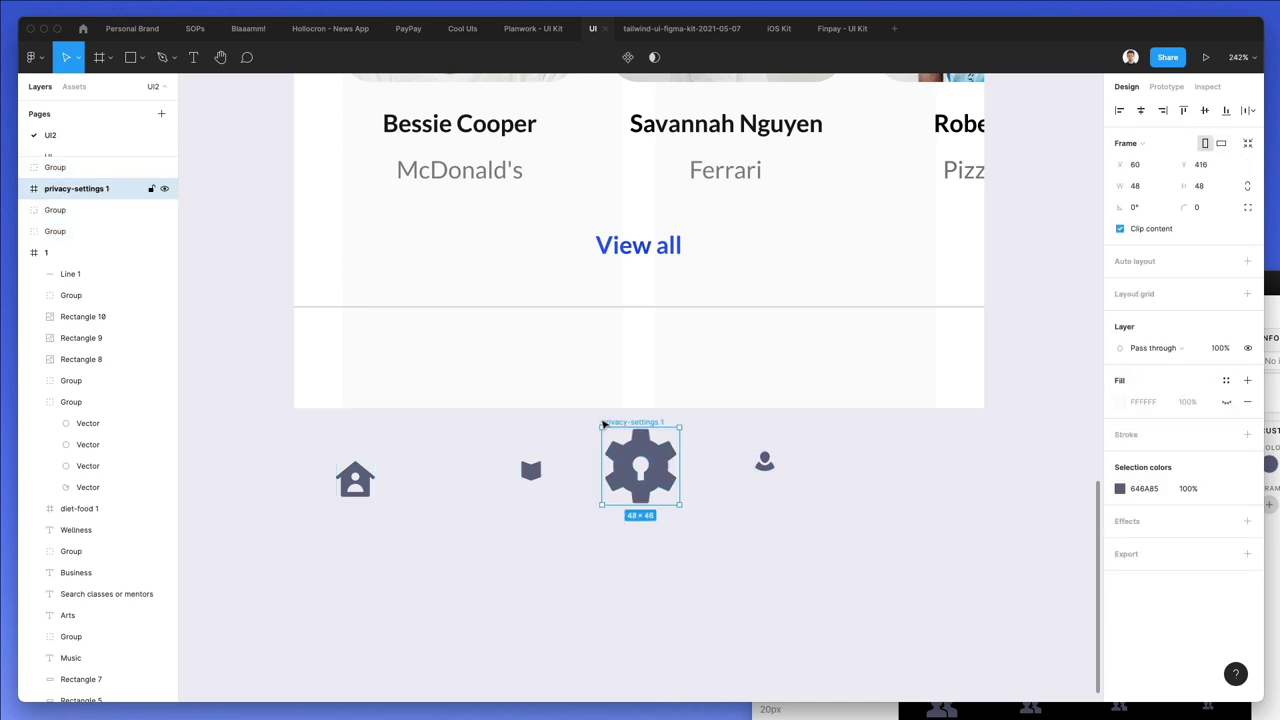
drag(221, 413, 905, 586)
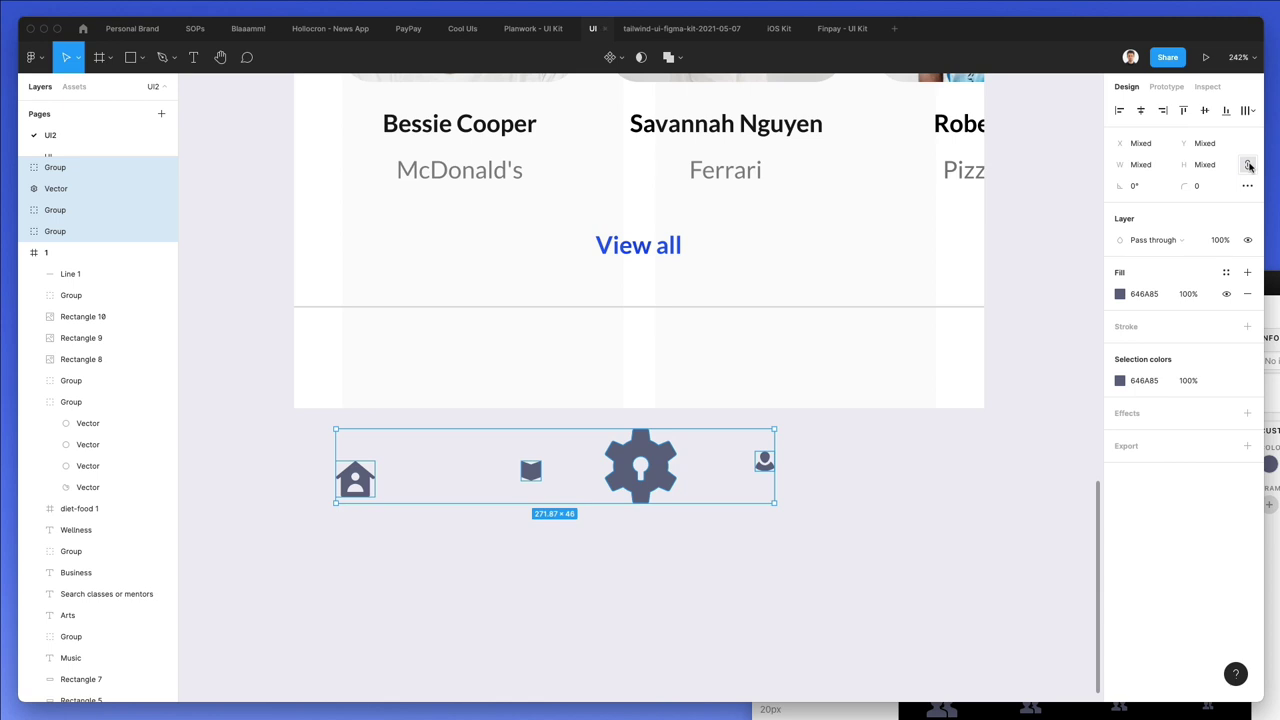
click(1140, 166)
key(Return)
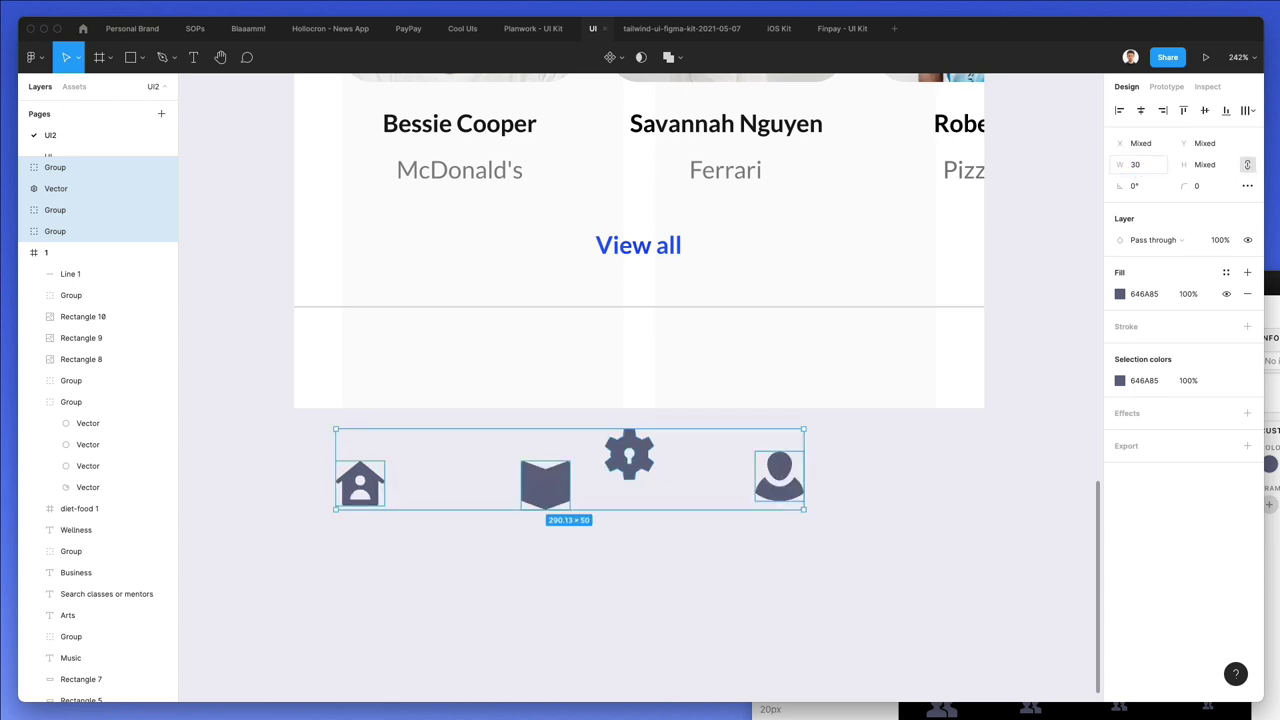
Align the icons' vertical centres, distribute them evenly, and move the row into the bottom bar
click(1205, 111)
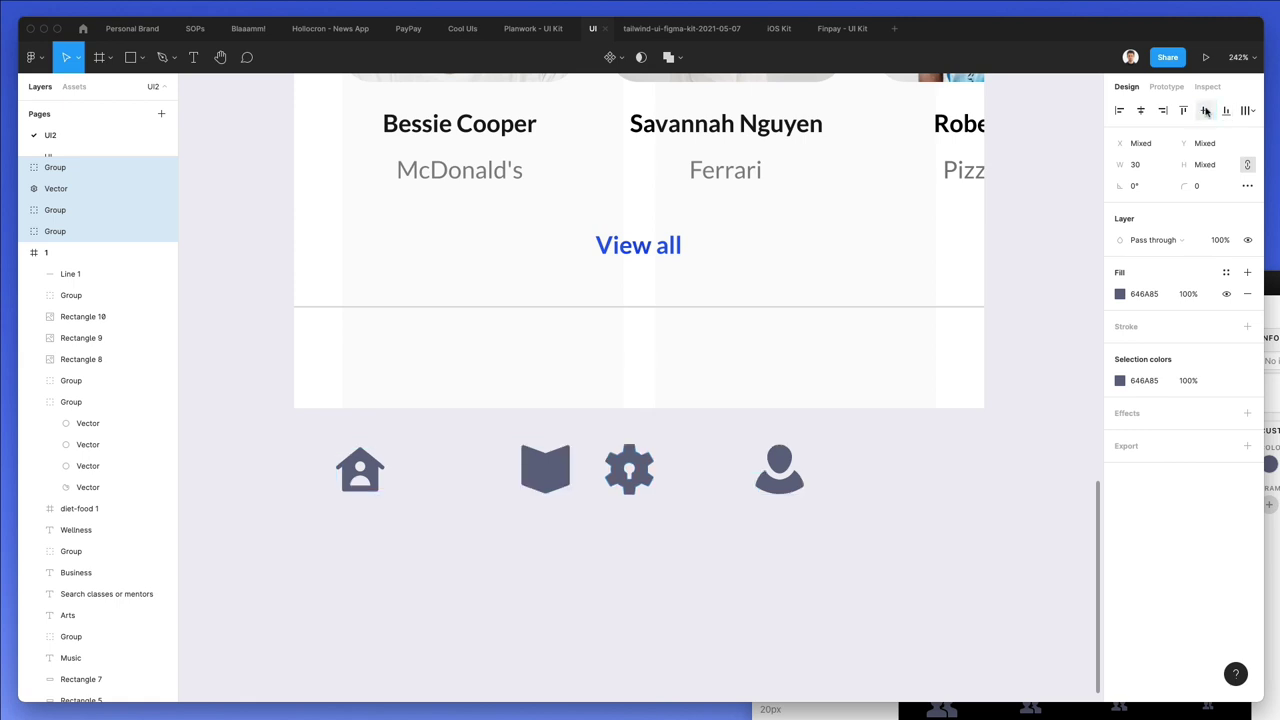
click(1247, 111)
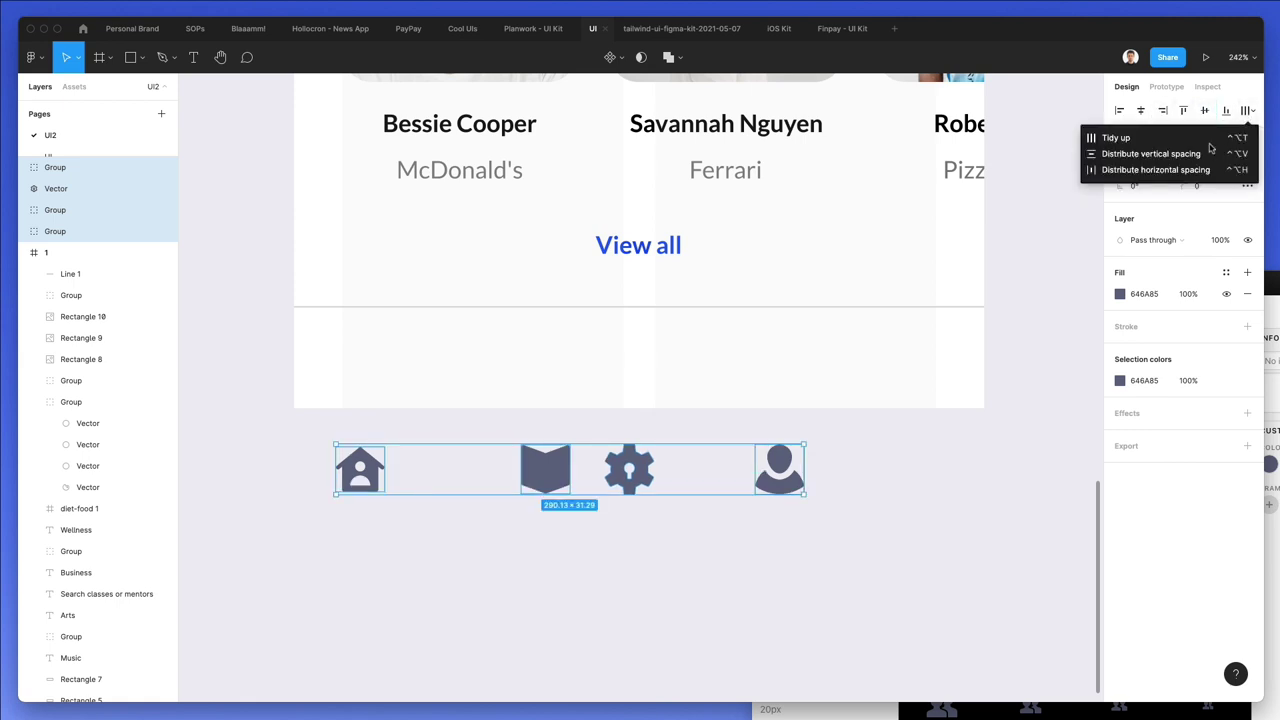
click(1163, 170)
drag(519, 470, 532, 361)
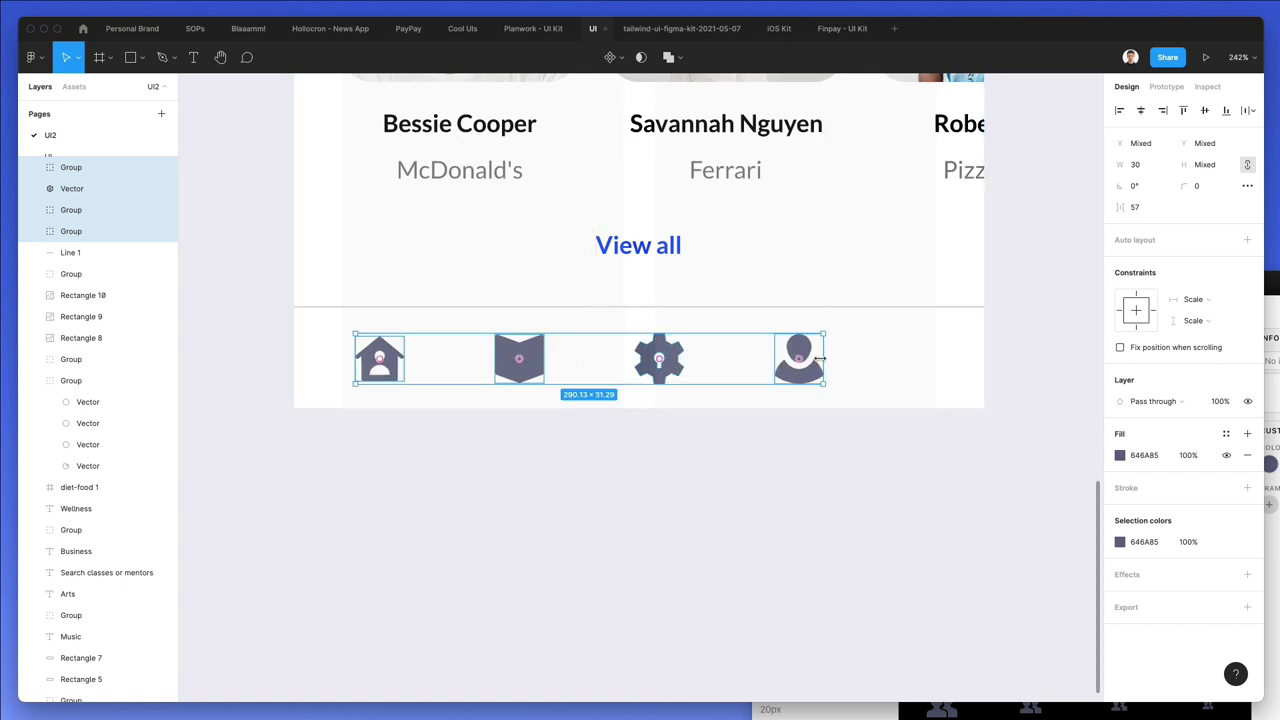
Scale the icon row slightly narrower and enlarge the book icon a touch
key(k)
drag(818, 362, 800, 362)
key(Escape)
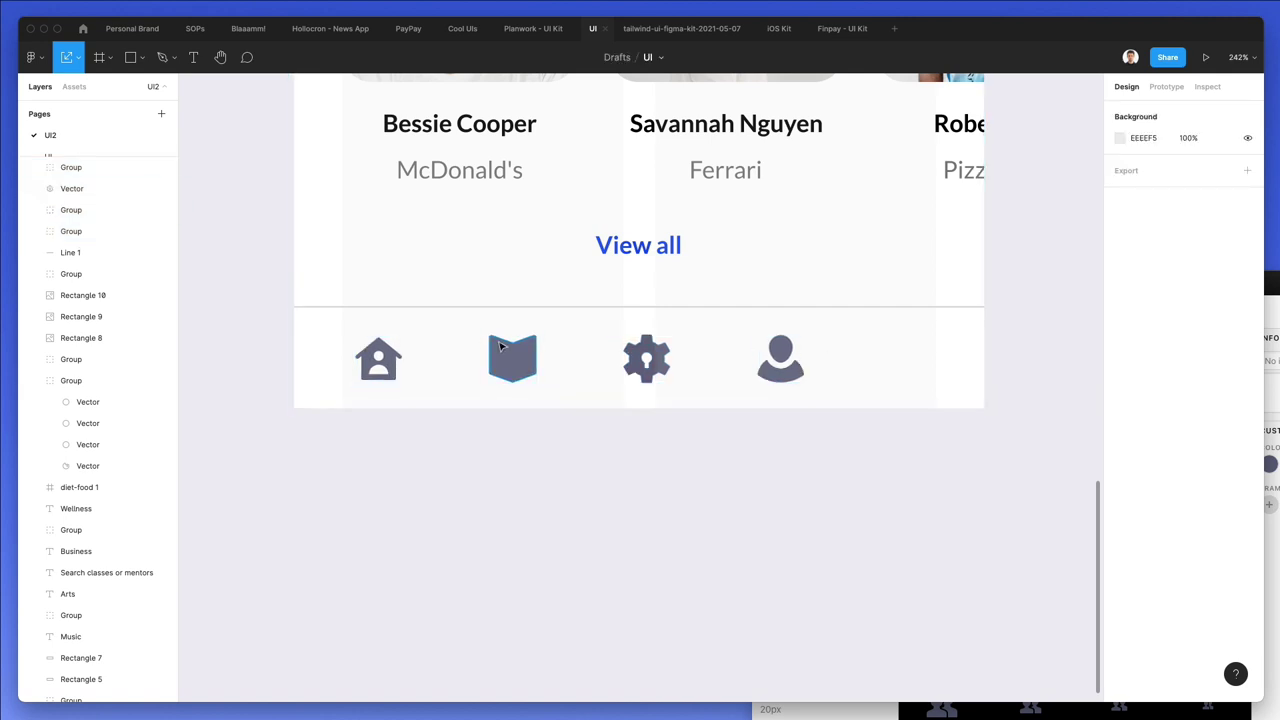
scroll(503, 345, up, 3)
click(540, 352)
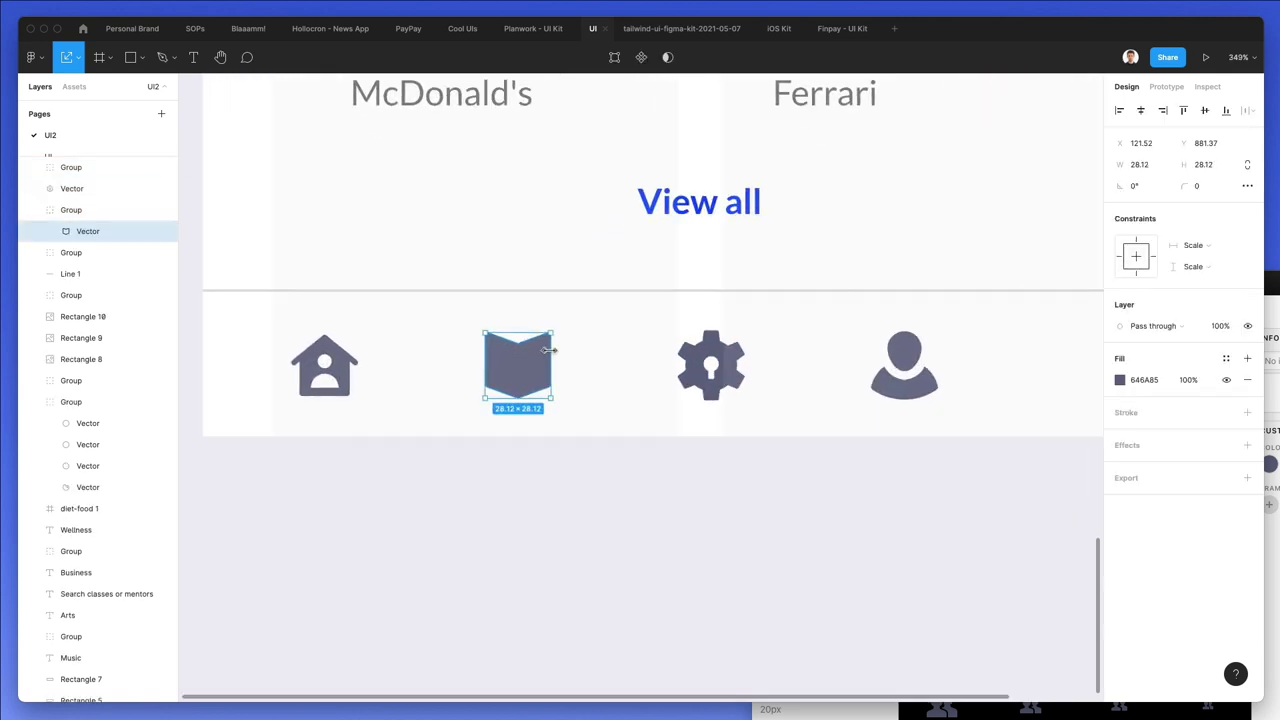
drag(548, 350, 550, 350)
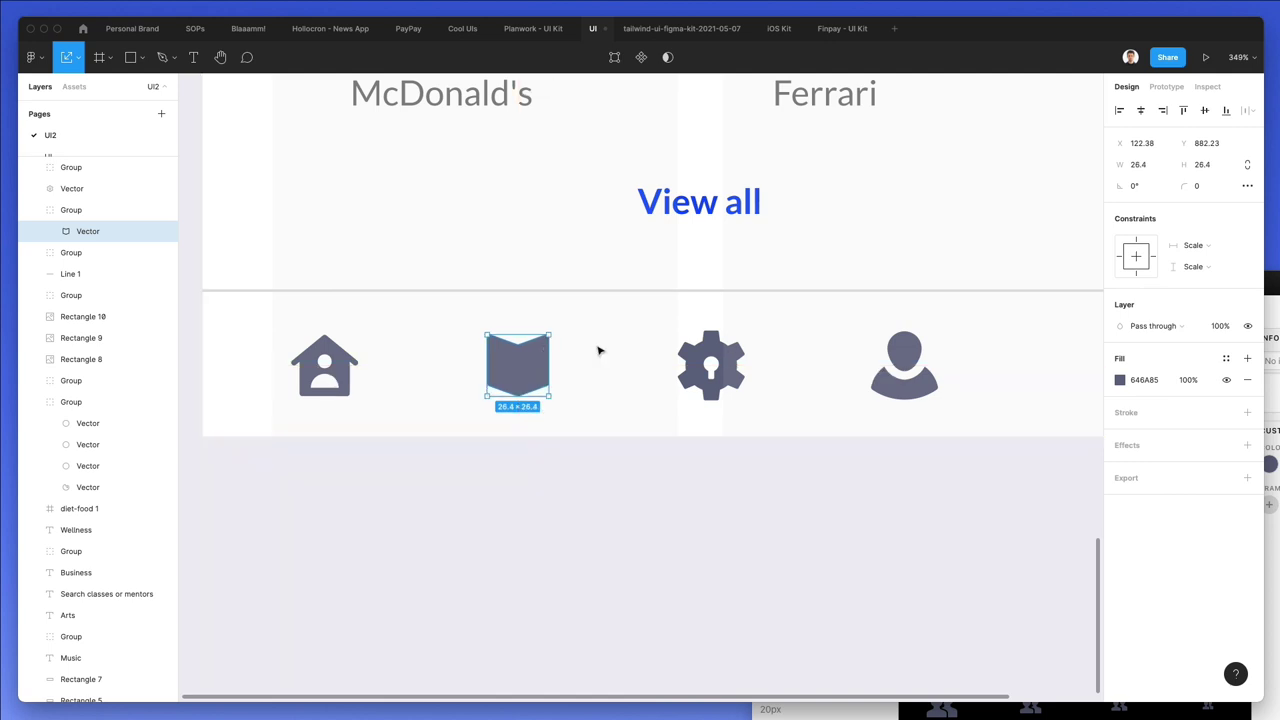
key(Escape)
scroll(590, 355, down, 4)
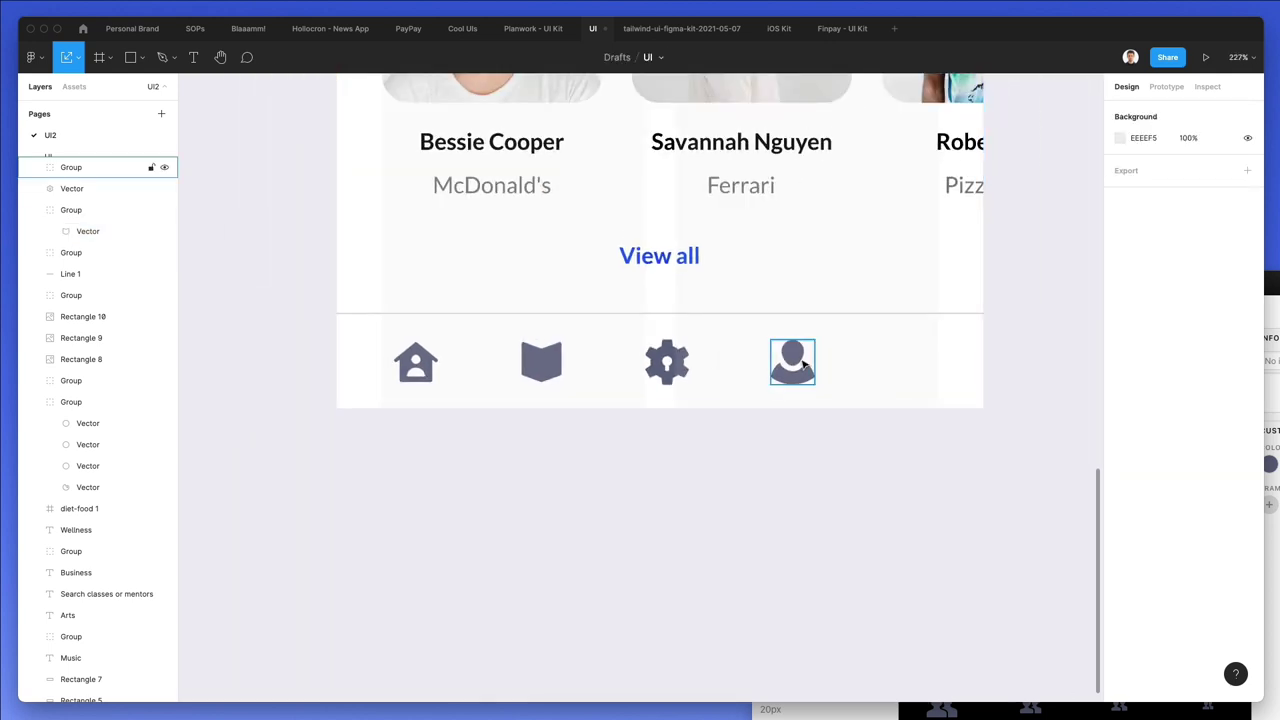
Pull the four menu icons closer together to about 258 px wide, then reselect them
drag(844, 341, 364, 395)
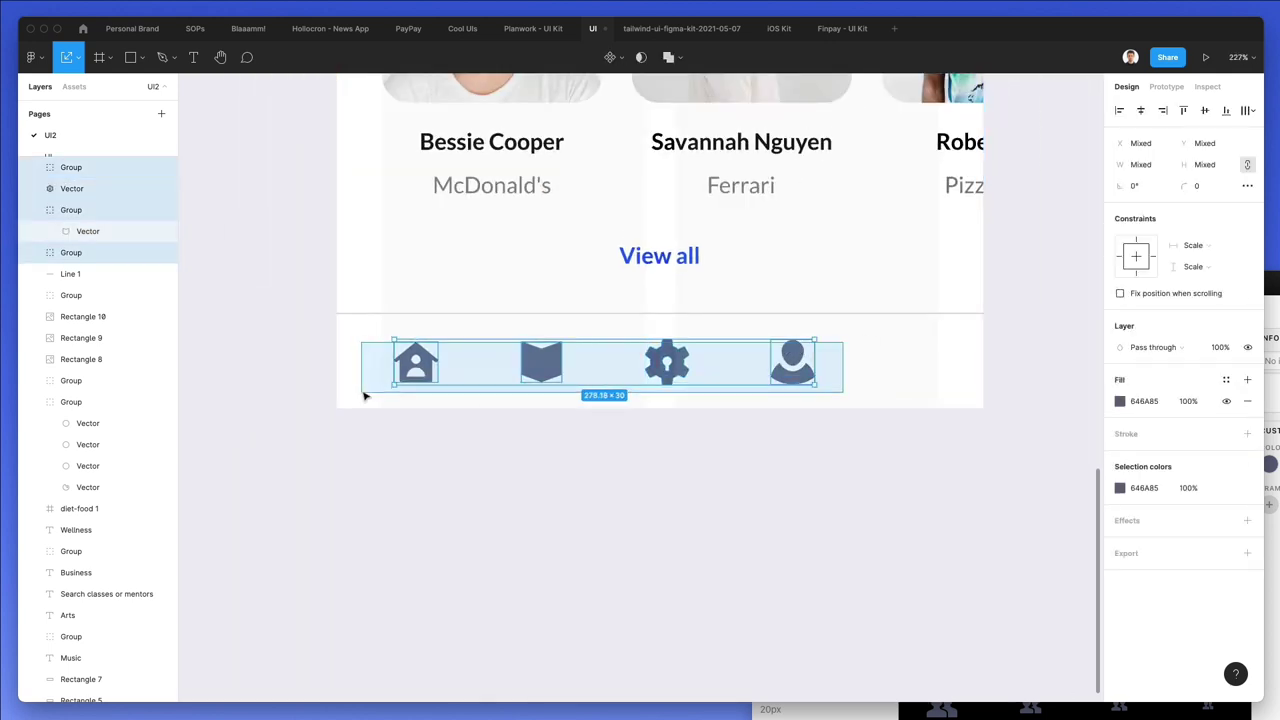
drag(815, 363, 332, 407)
click(832, 348)
click(430, 400)
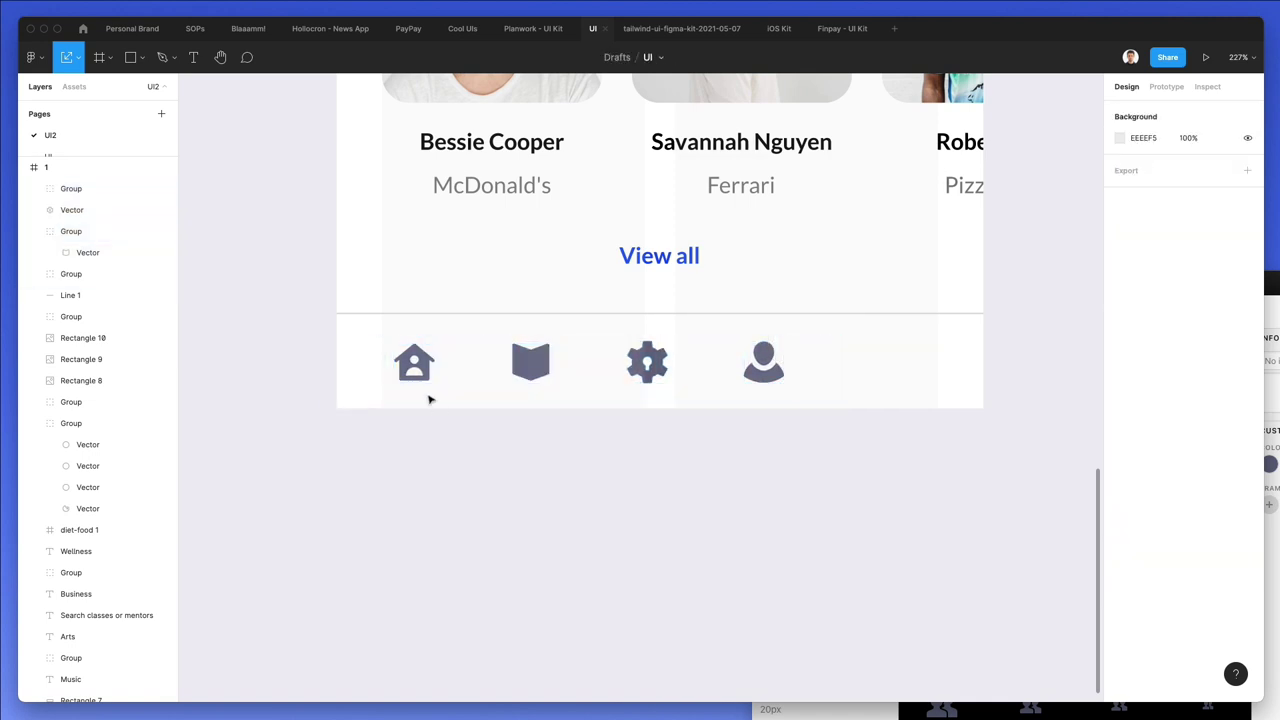
click(426, 366)
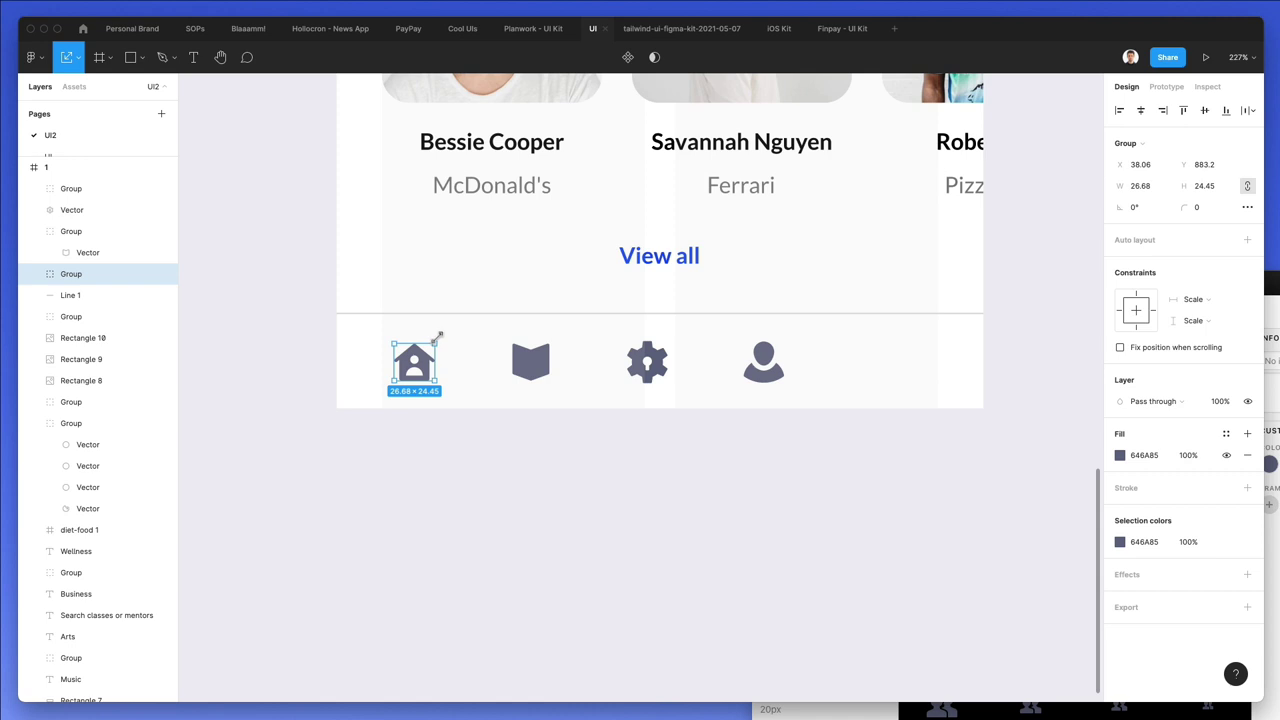
click(398, 330)
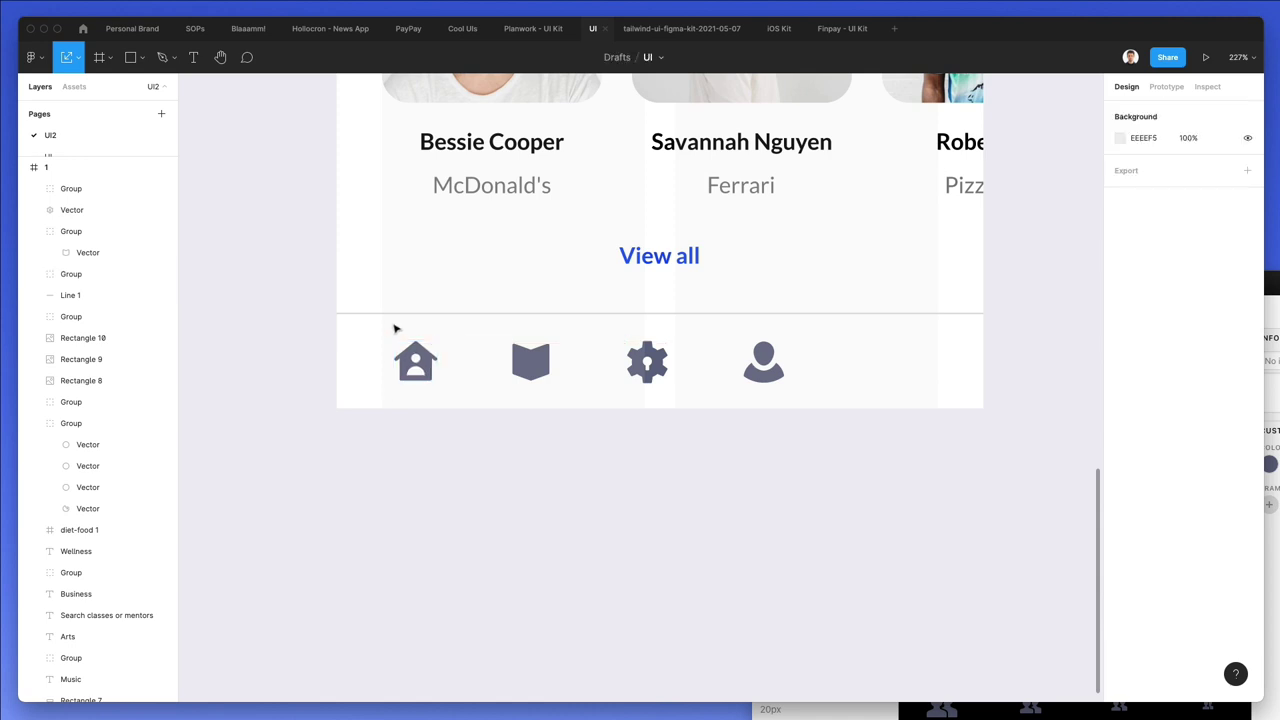
drag(365, 323, 911, 403)
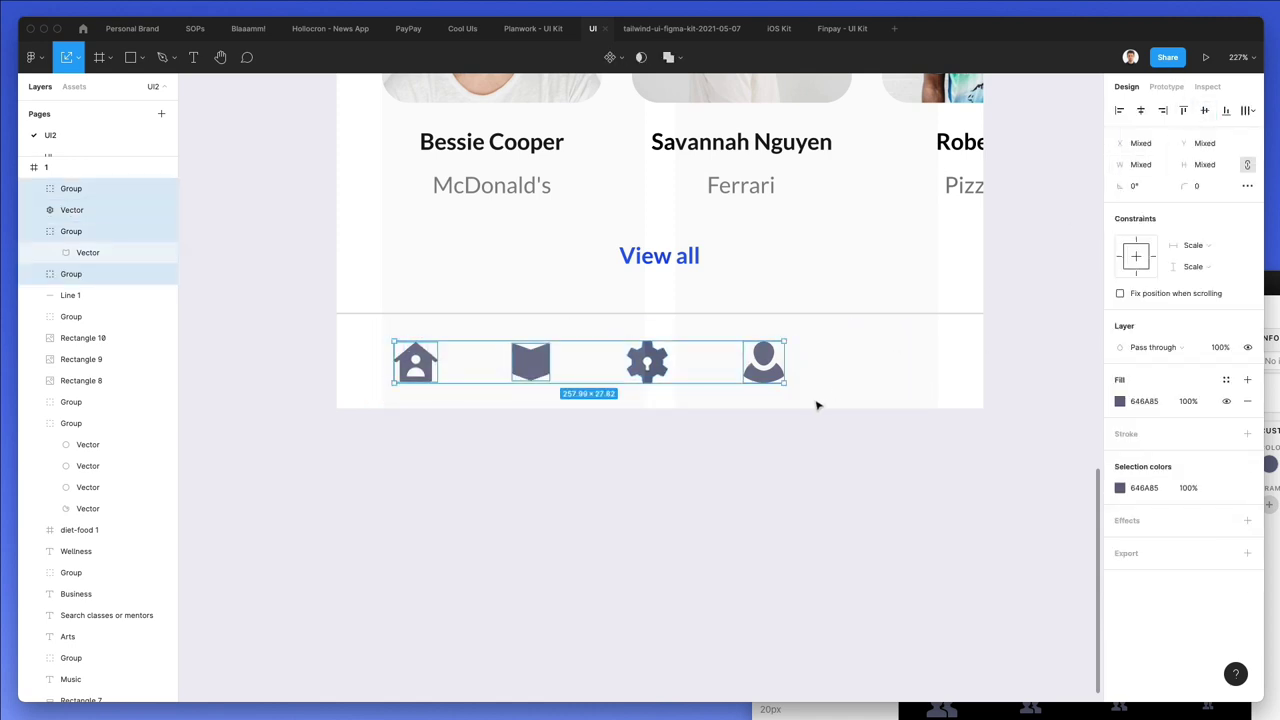
click(710, 357)
drag(834, 342, 393, 447)
Colour the four menu icons with the eyedropper's sampled grey, then lighten their fill to D2D2D2
key(i)
click(472, 176)
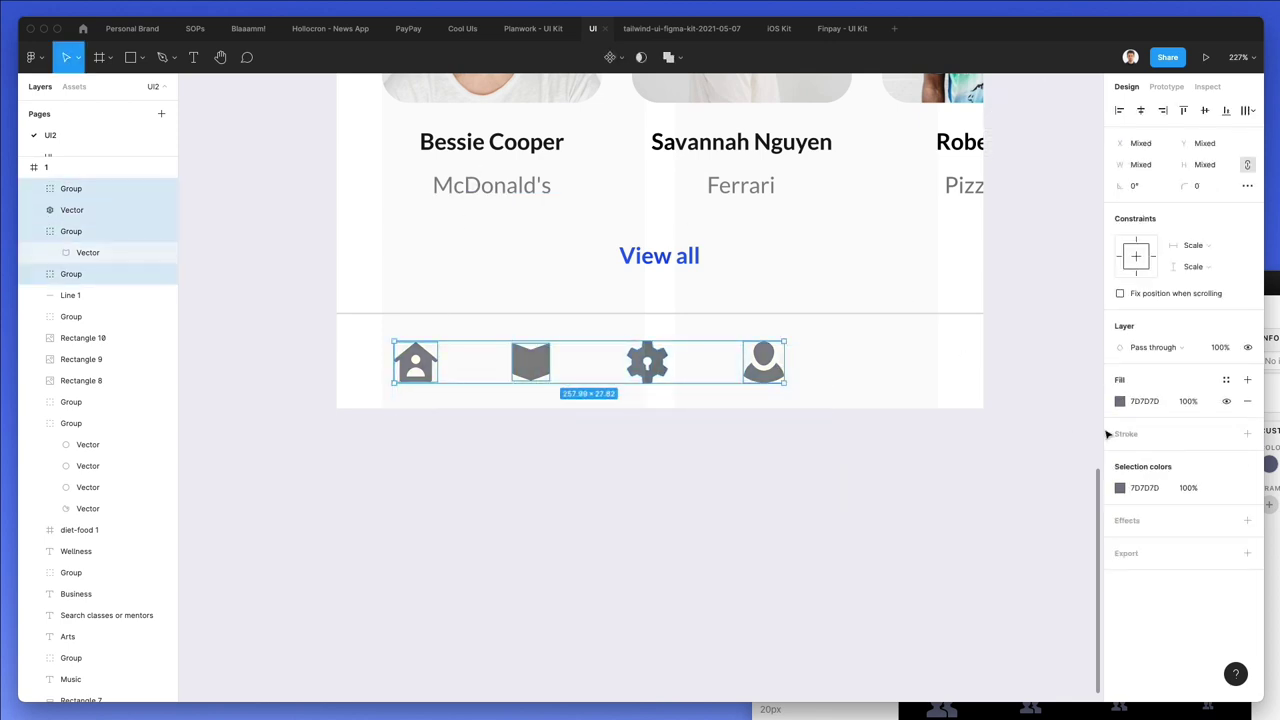
click(1119, 401)
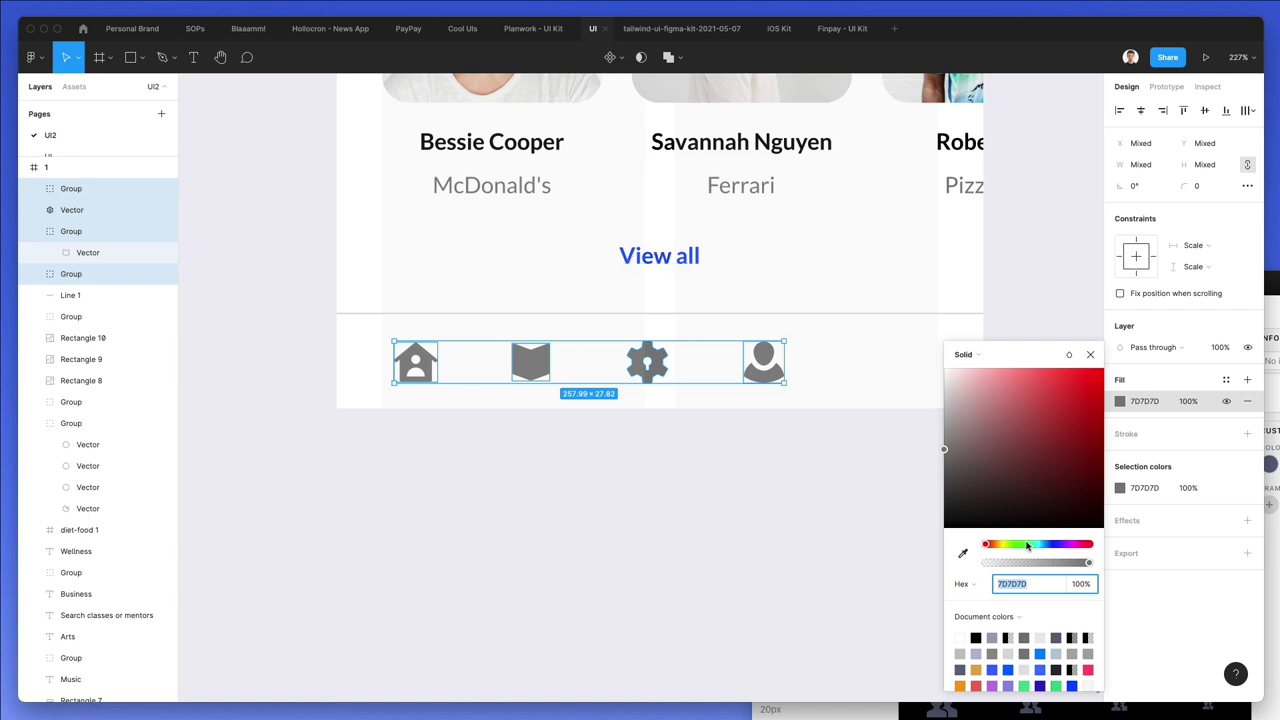
drag(952, 371, 931, 400)
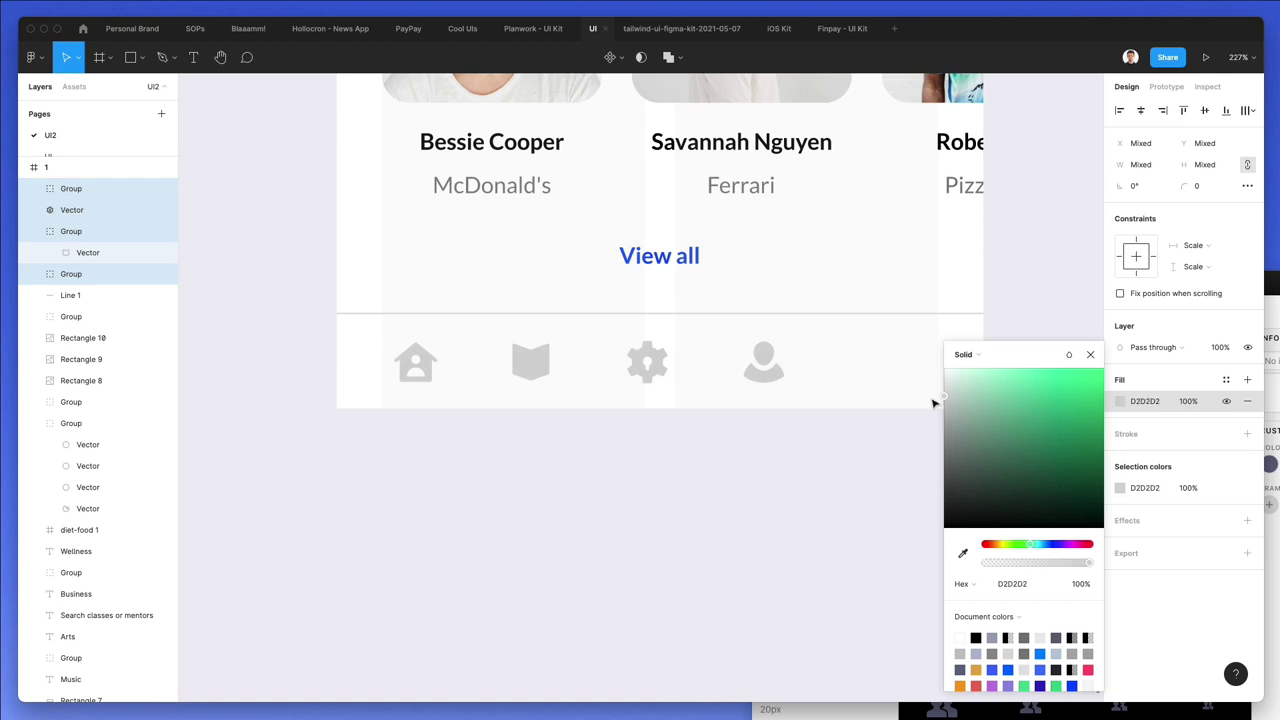
click(826, 349)
drag(826, 349, 305, 435)
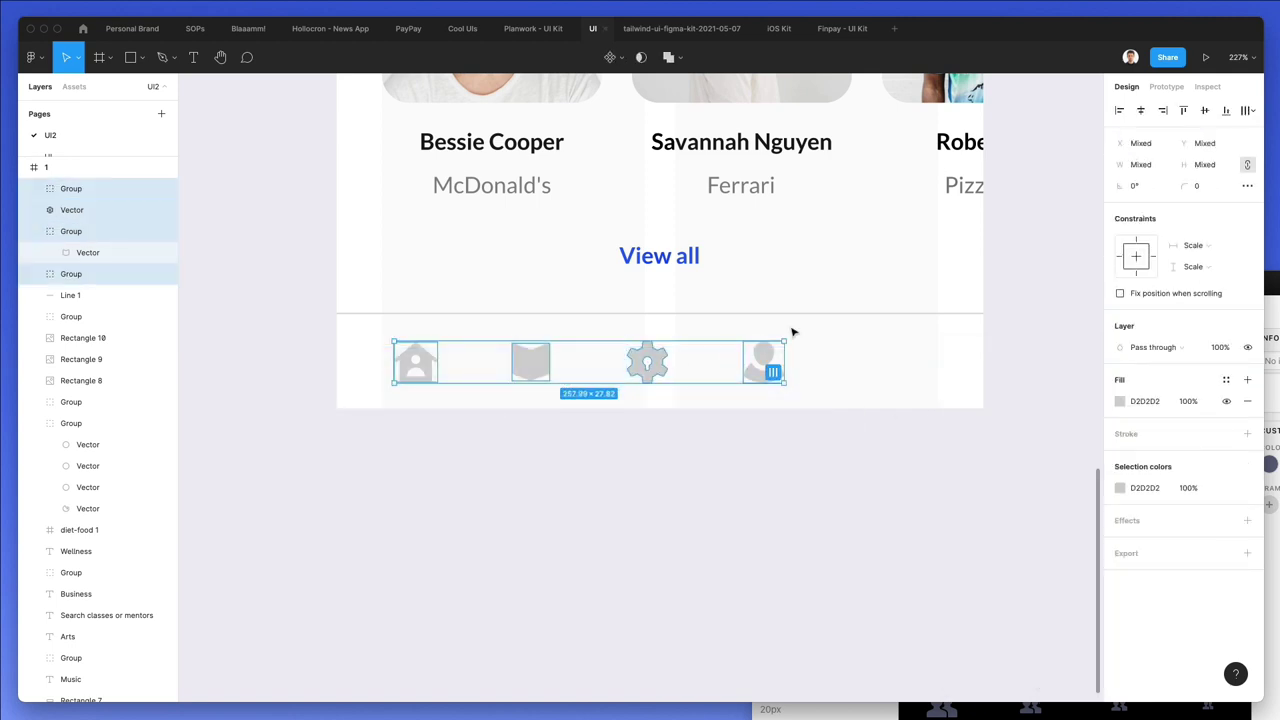
click(797, 363)
Move the person icon right, distribute the icons evenly, group them and centre the group horizontally
drag(780, 363, 330, 450)
click(1250, 110)
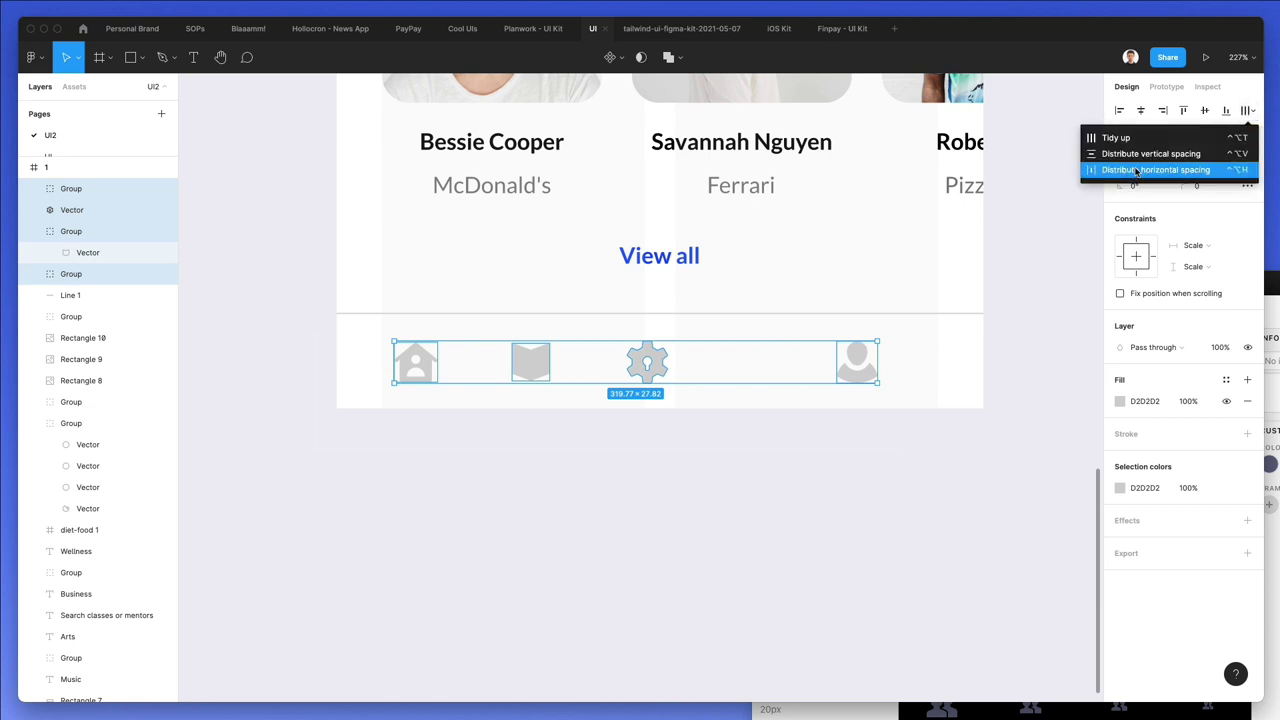
click(1150, 169)
key(super+g)
click(1143, 110)
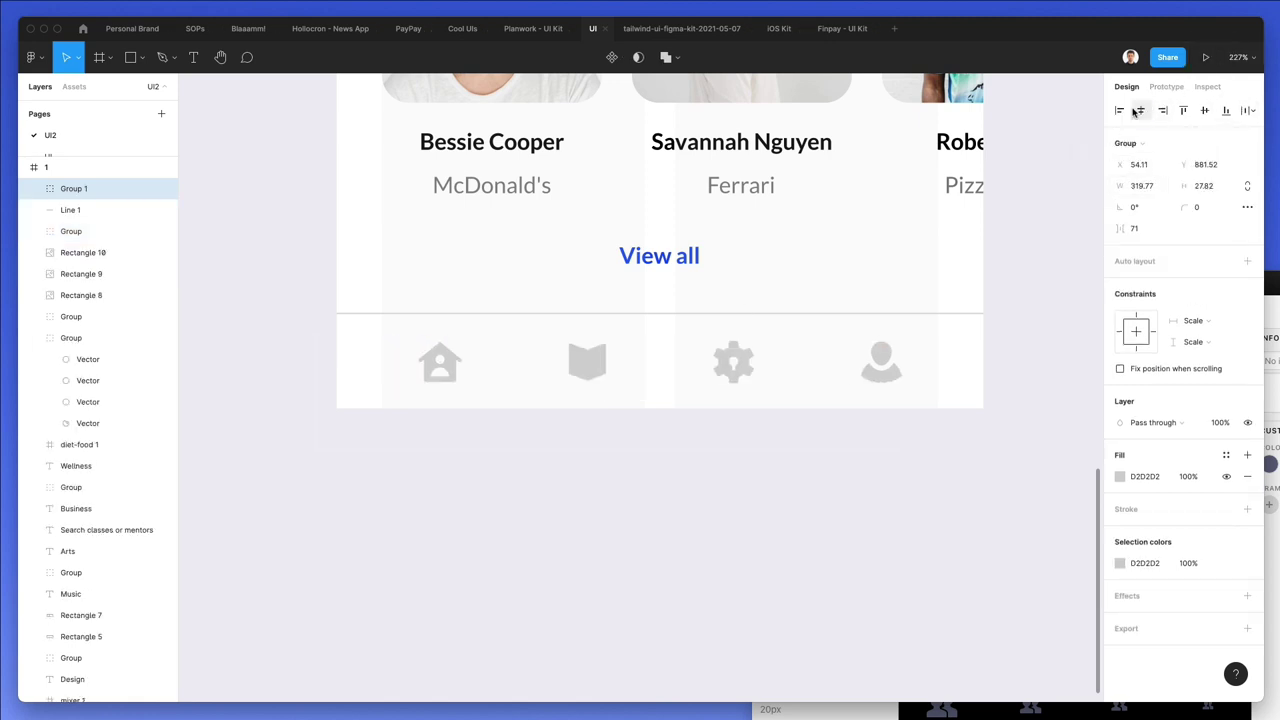
click(900, 297)
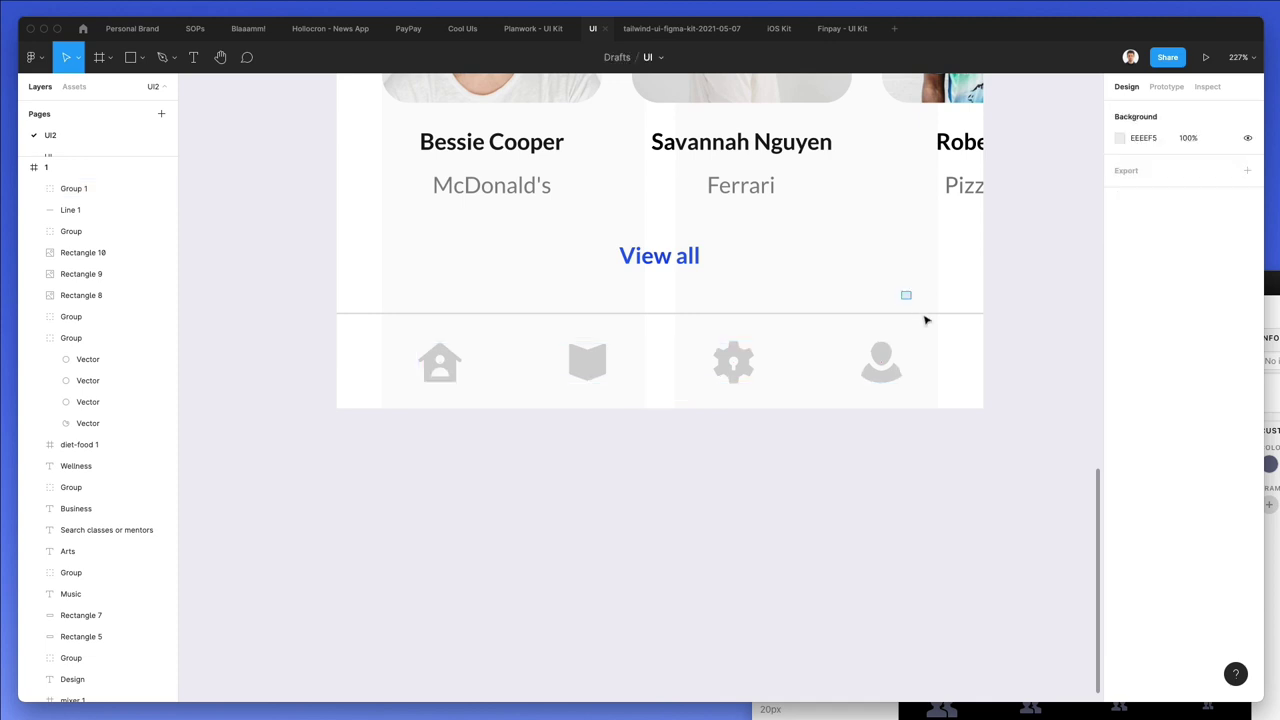
Set the divider line above the menu to 20% opacity
click(923, 314)
key(2)
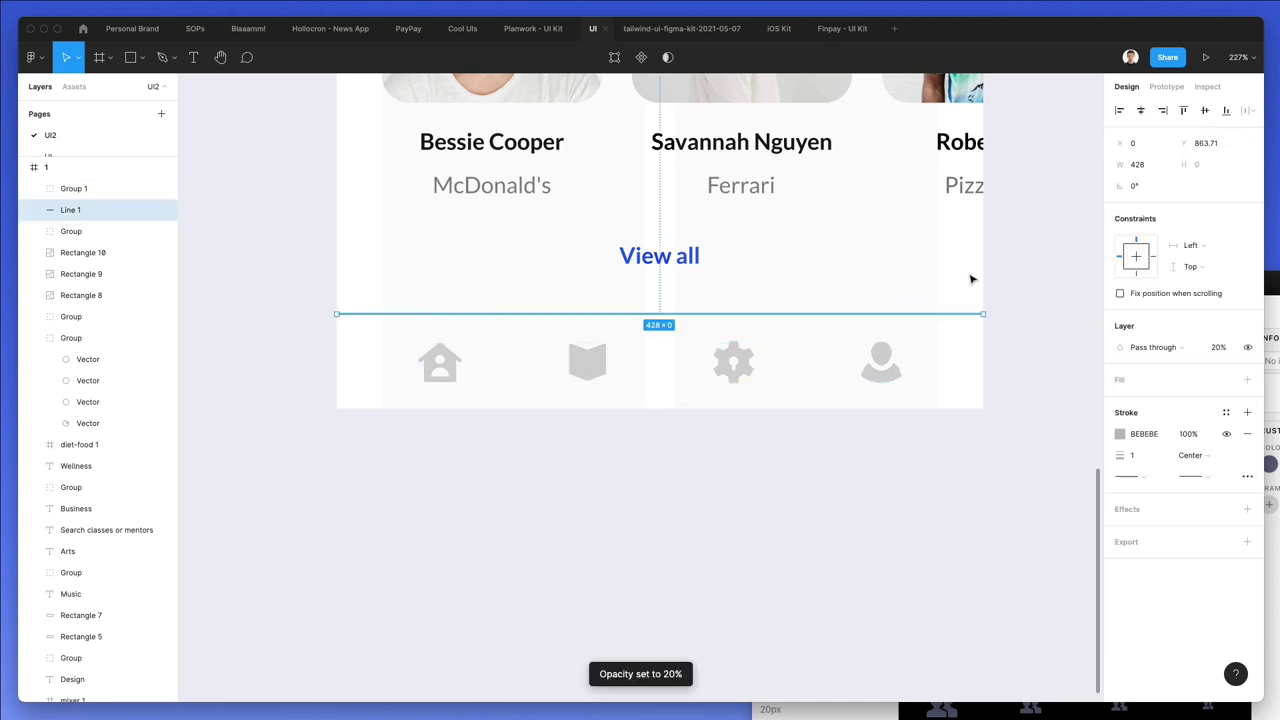
key(Escape)
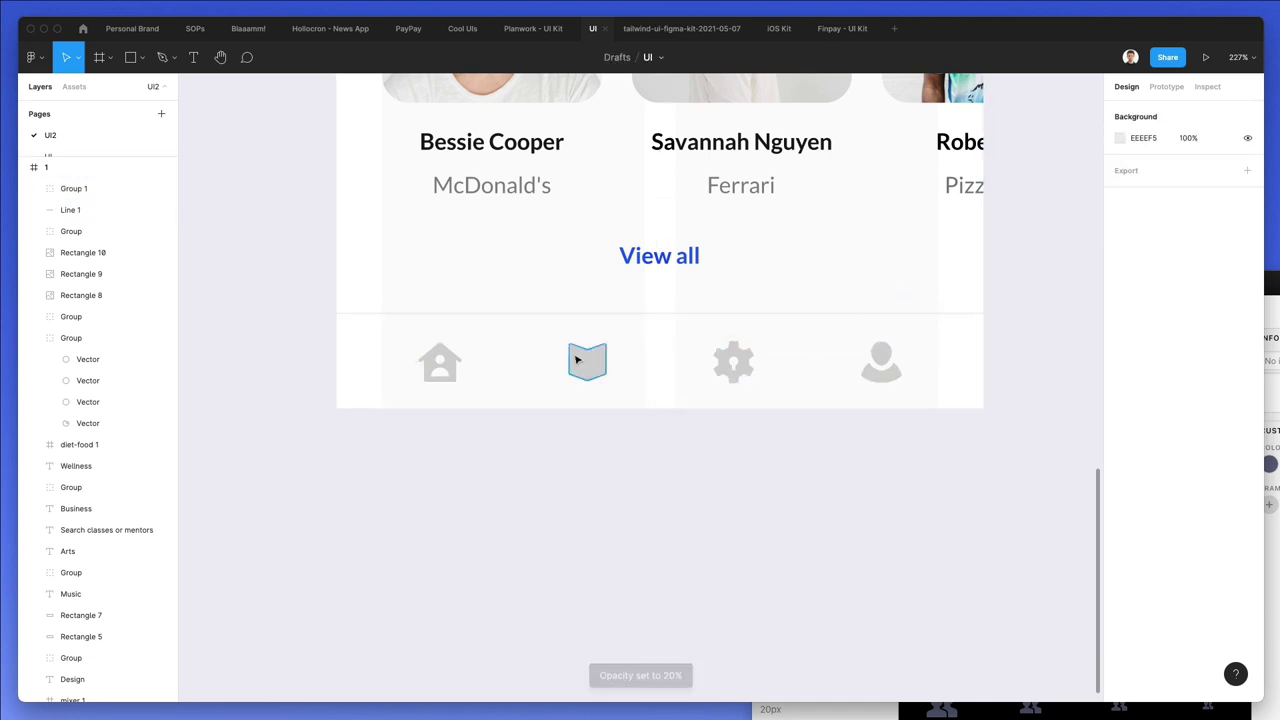
Colour the home icon with View all's blue 0B4FFF via the eyedropper
super+click(457, 353)
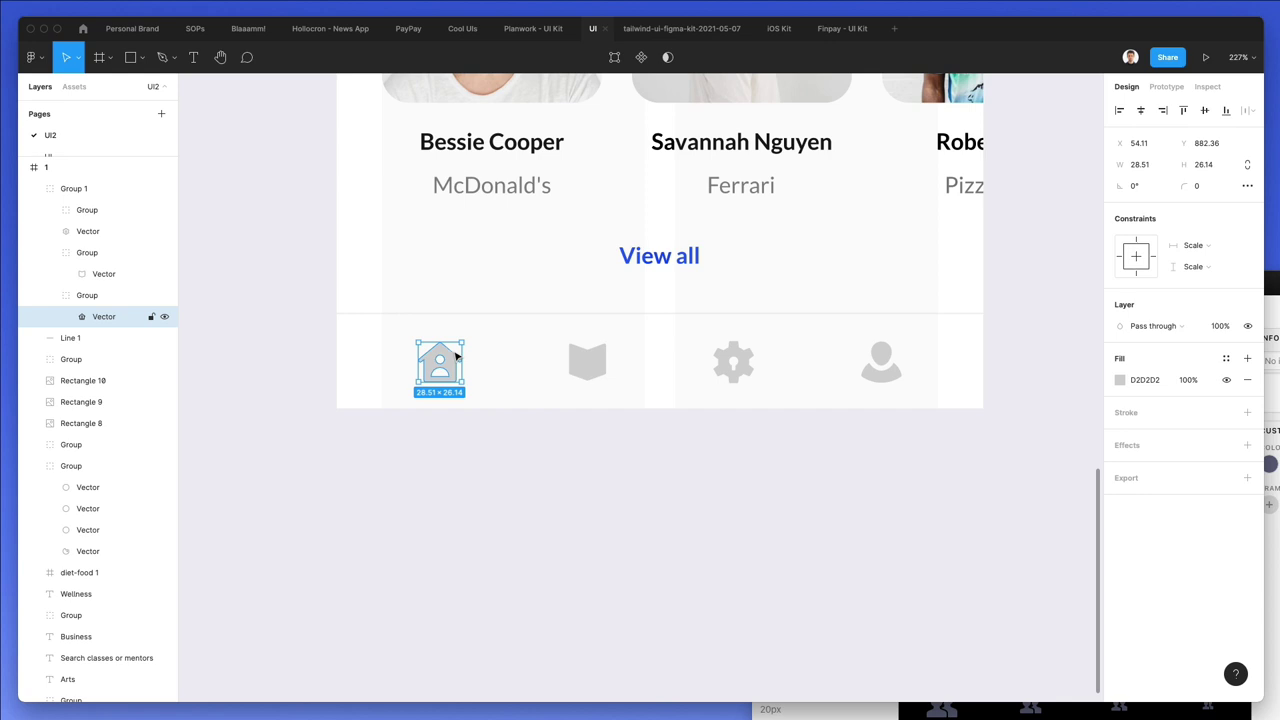
key(i)
click(626, 252)
Select the View all link and home icon together and set their fill to green 00D186
key(Escape)
scroll(705, 285, down, 5)
scroll(709, 287, up, 8)
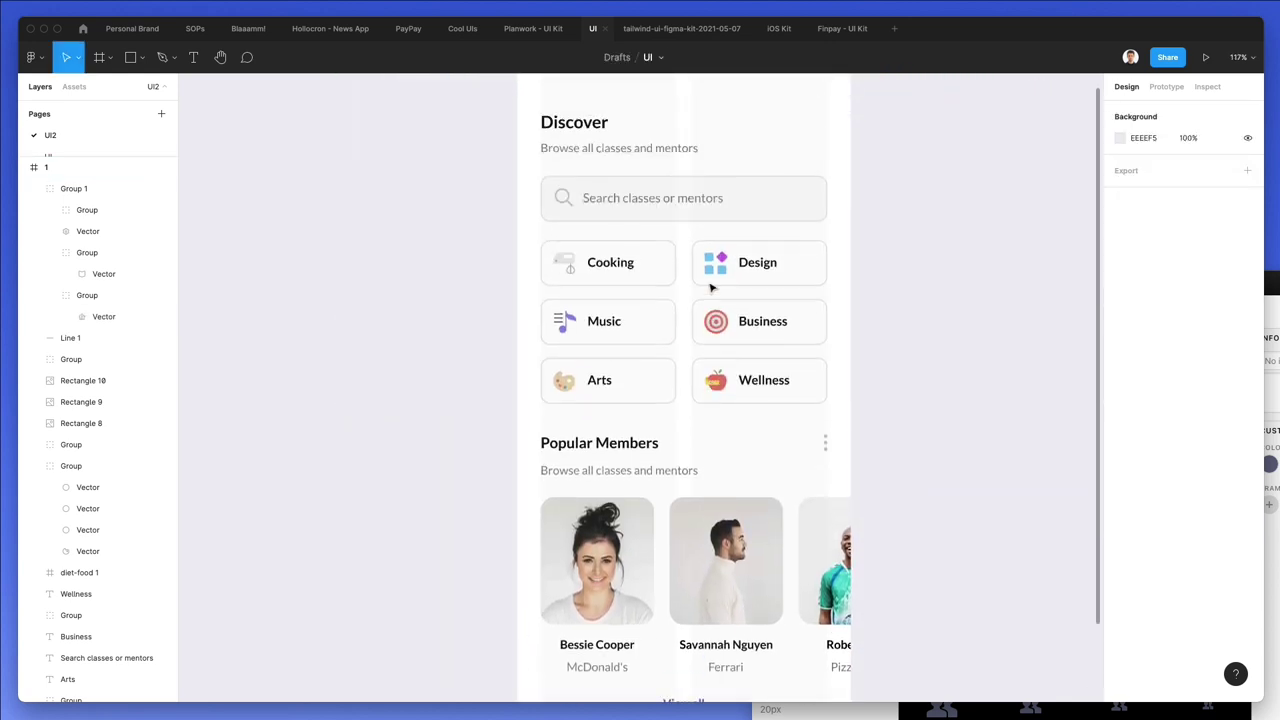
scroll(710, 288, up, 2)
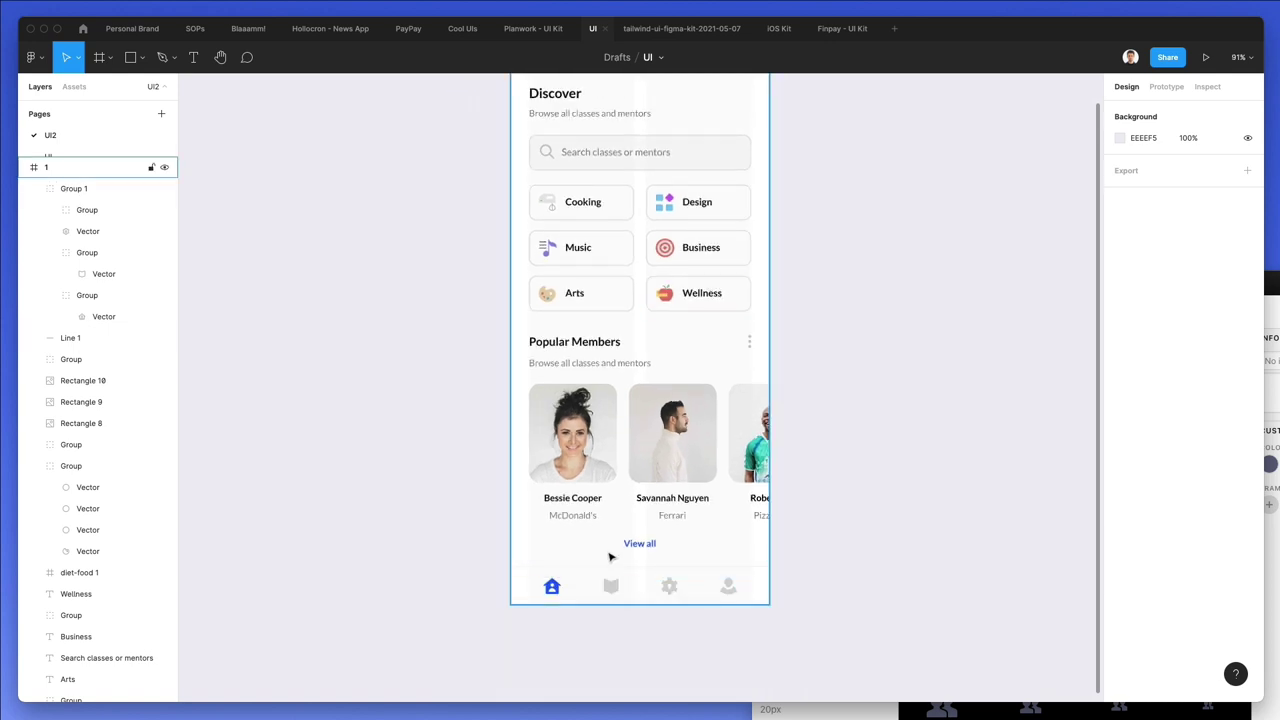
scroll(663, 541, up, 5)
click(663, 541)
shift+click(465, 635)
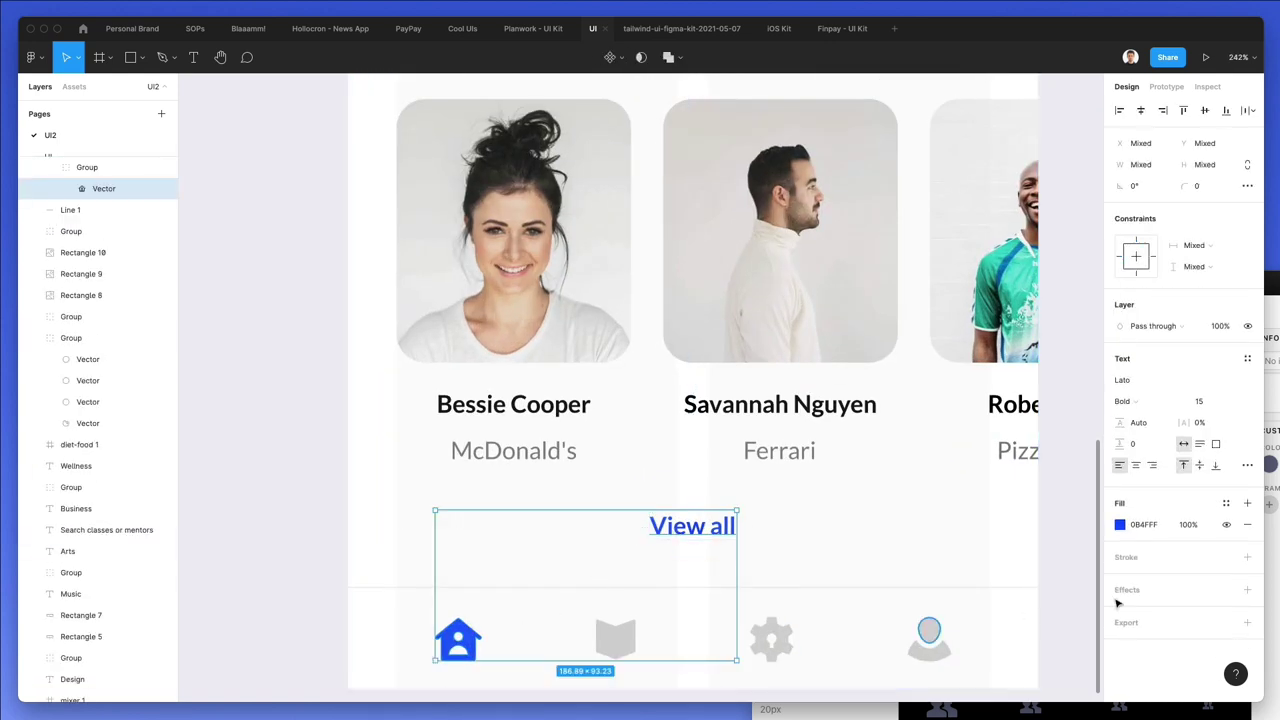
click(1121, 525)
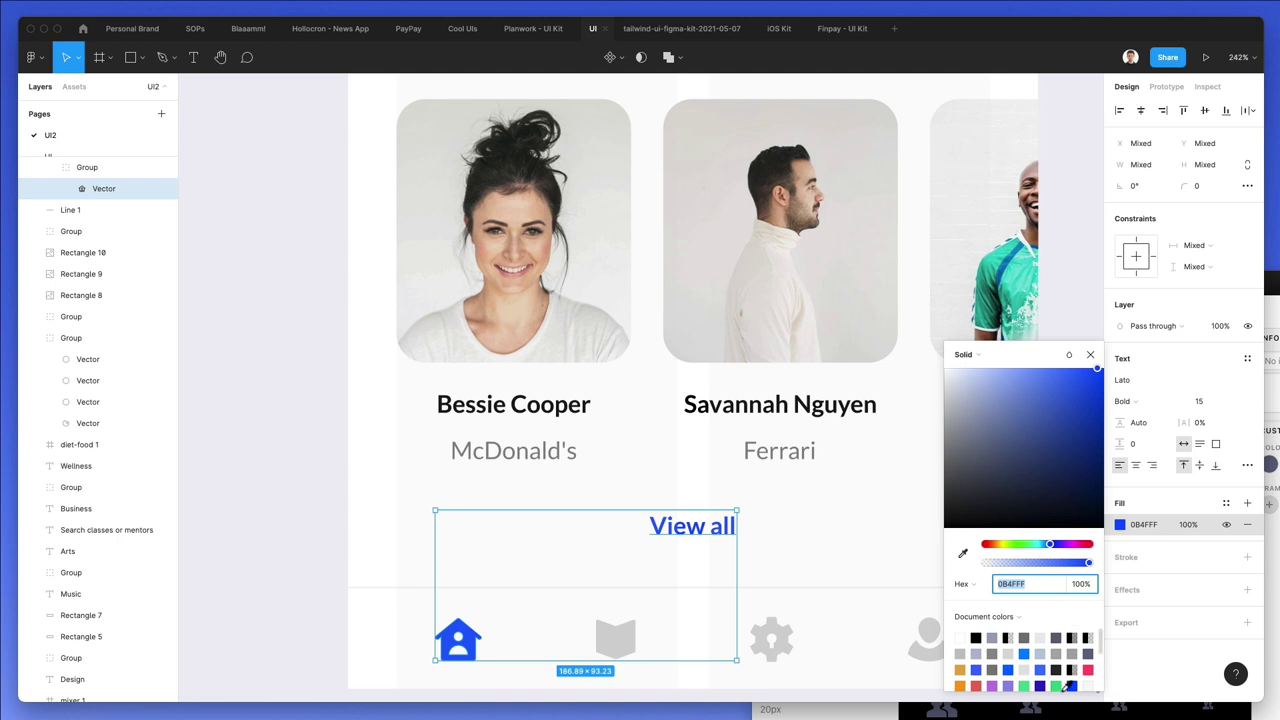
click(1055, 685)
scroll(677, 571, down, 2)
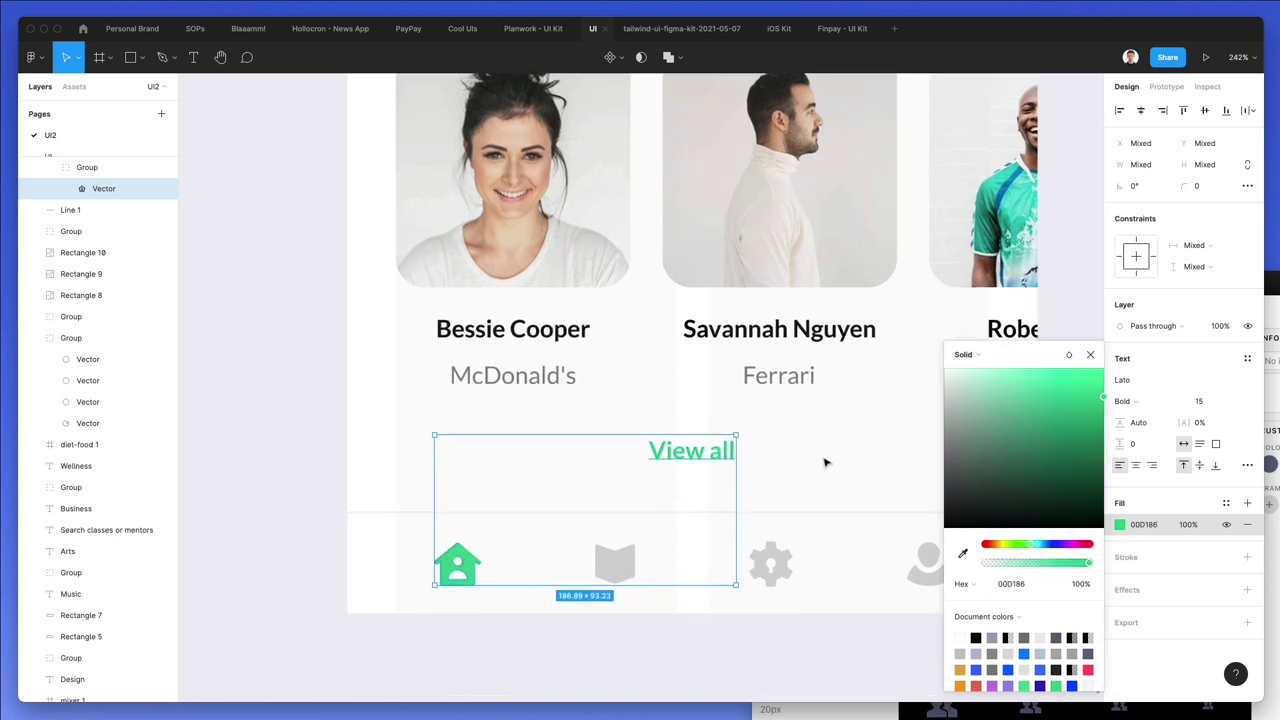
key(Escape)
scroll(742, 429, down, 3)
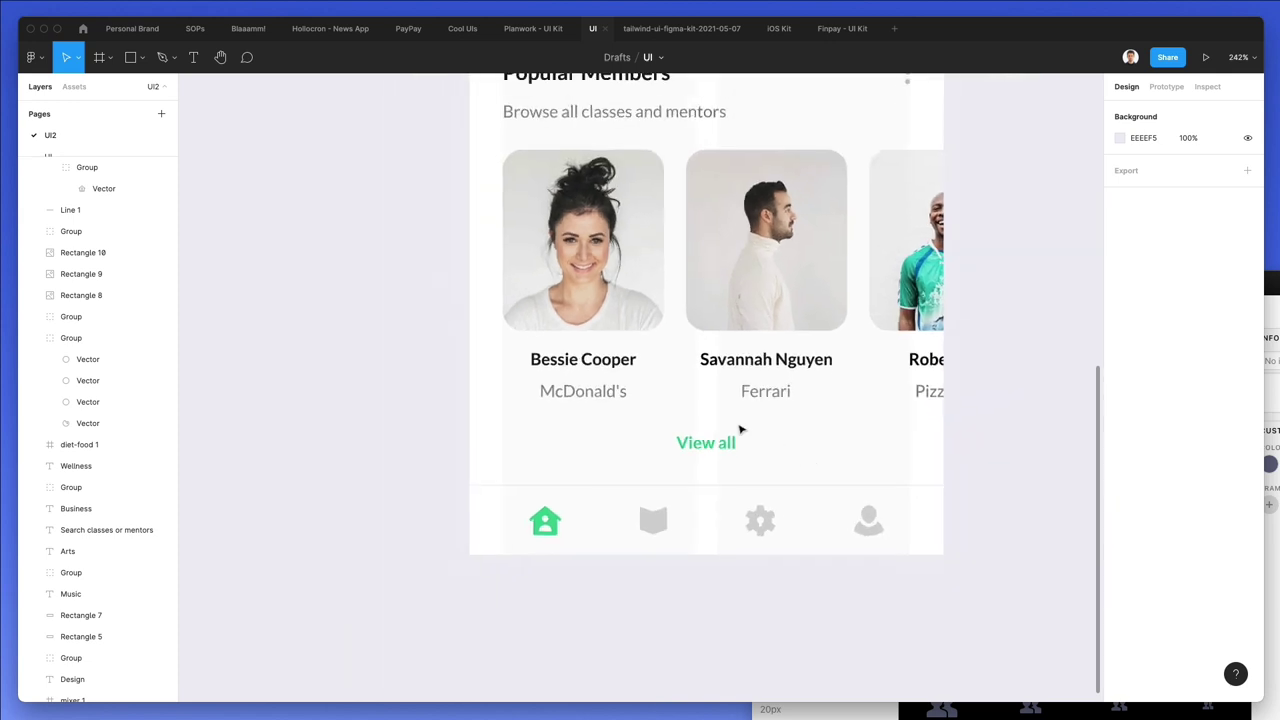
Back on the Discover screen, move the View all link to the left
key(super+Tab)
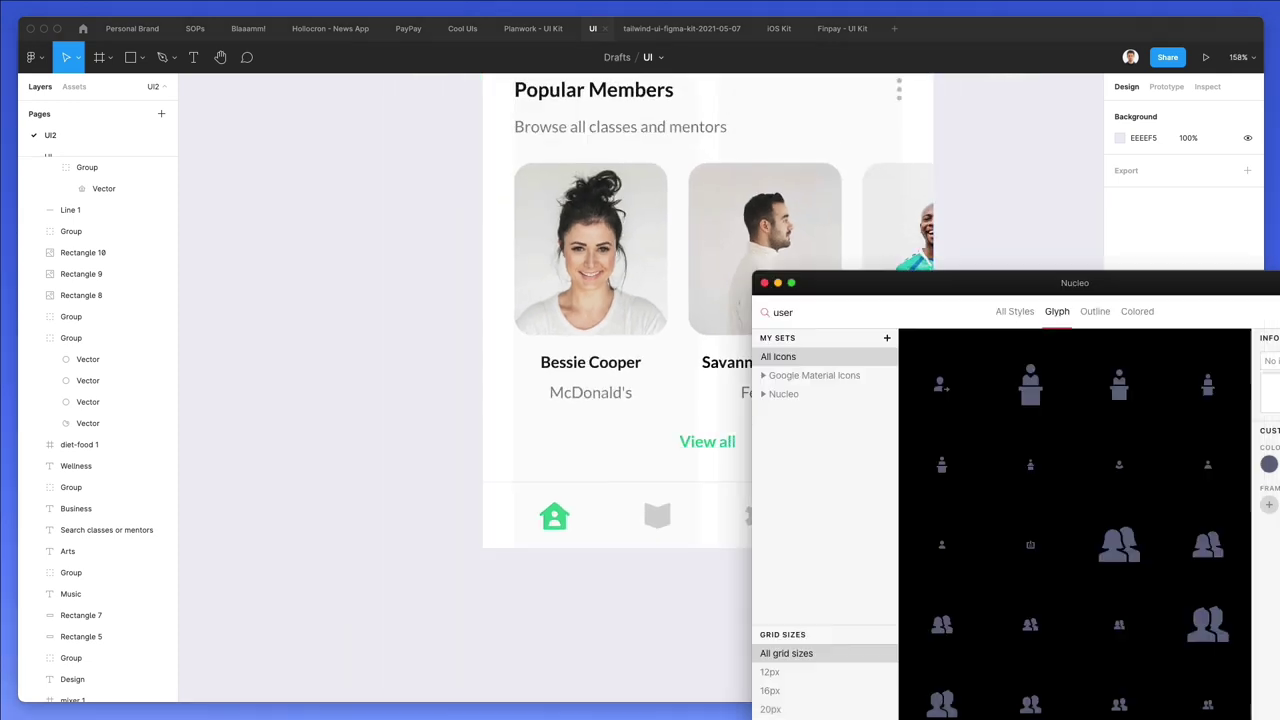
click(597, 423)
drag(738, 443, 563, 437)
scroll(563, 437, up, 2)
scroll(563, 437, up, 2)
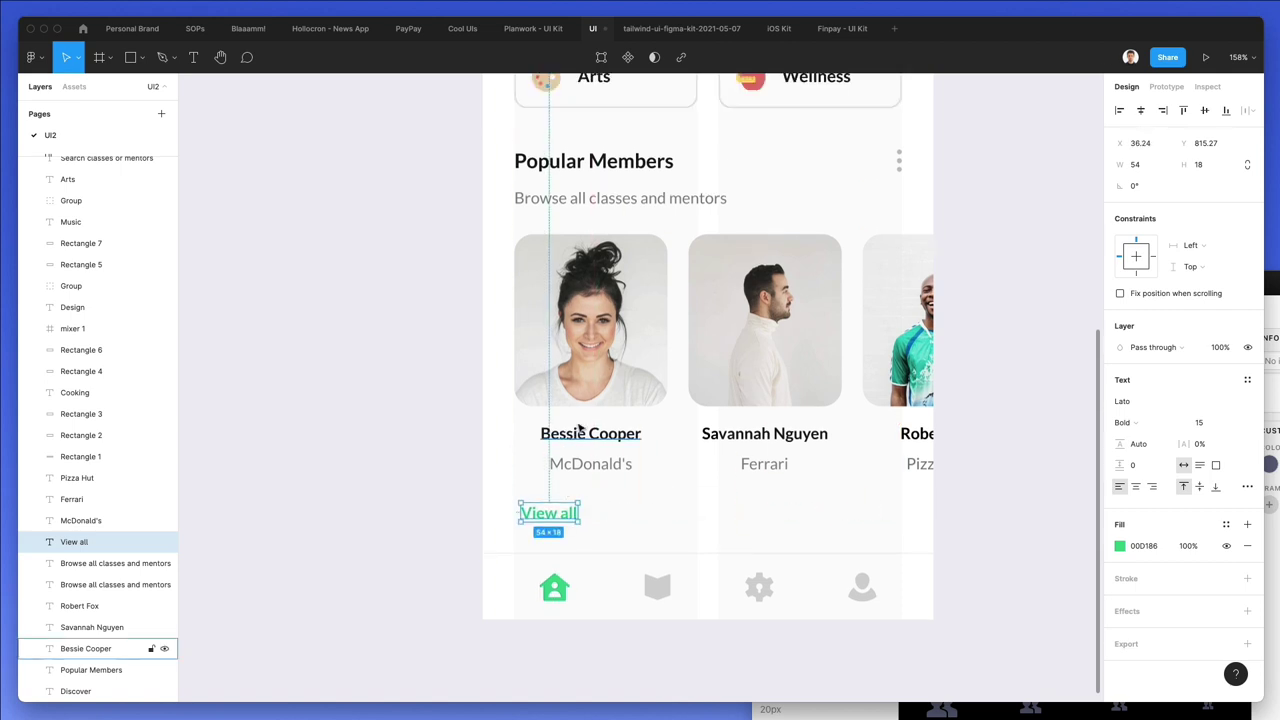
scroll(578, 428, down, 3)
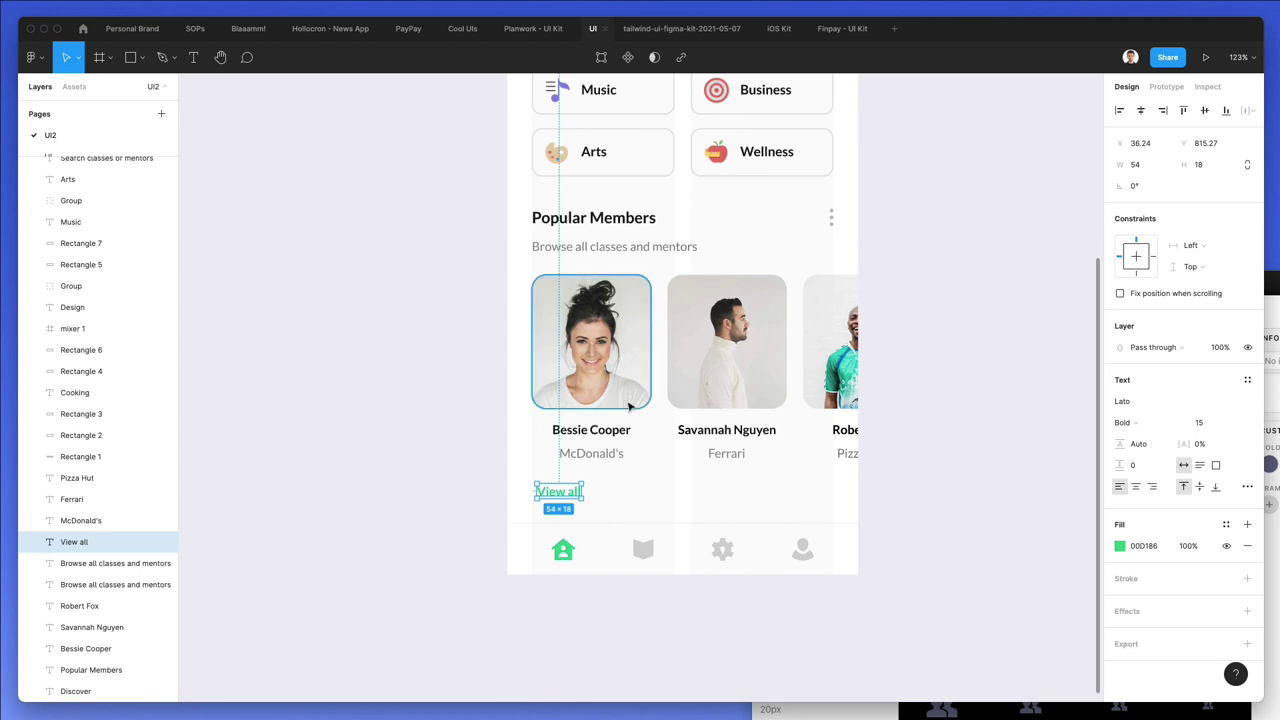
scroll(628, 405, down, 3)
key(Escape)
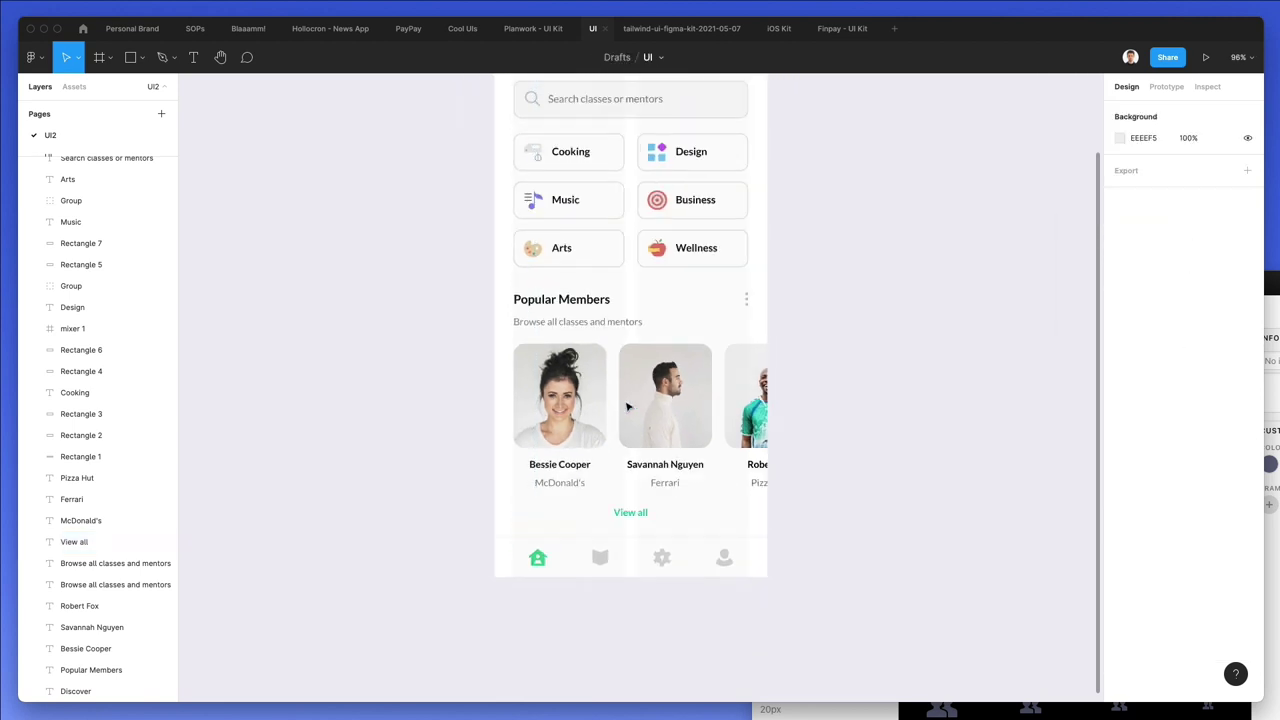
Duplicate the divider above View all, shorten it to 368 px, and nudge View all down
drag(640, 536, 640, 500)
drag(494, 498, 515, 496)
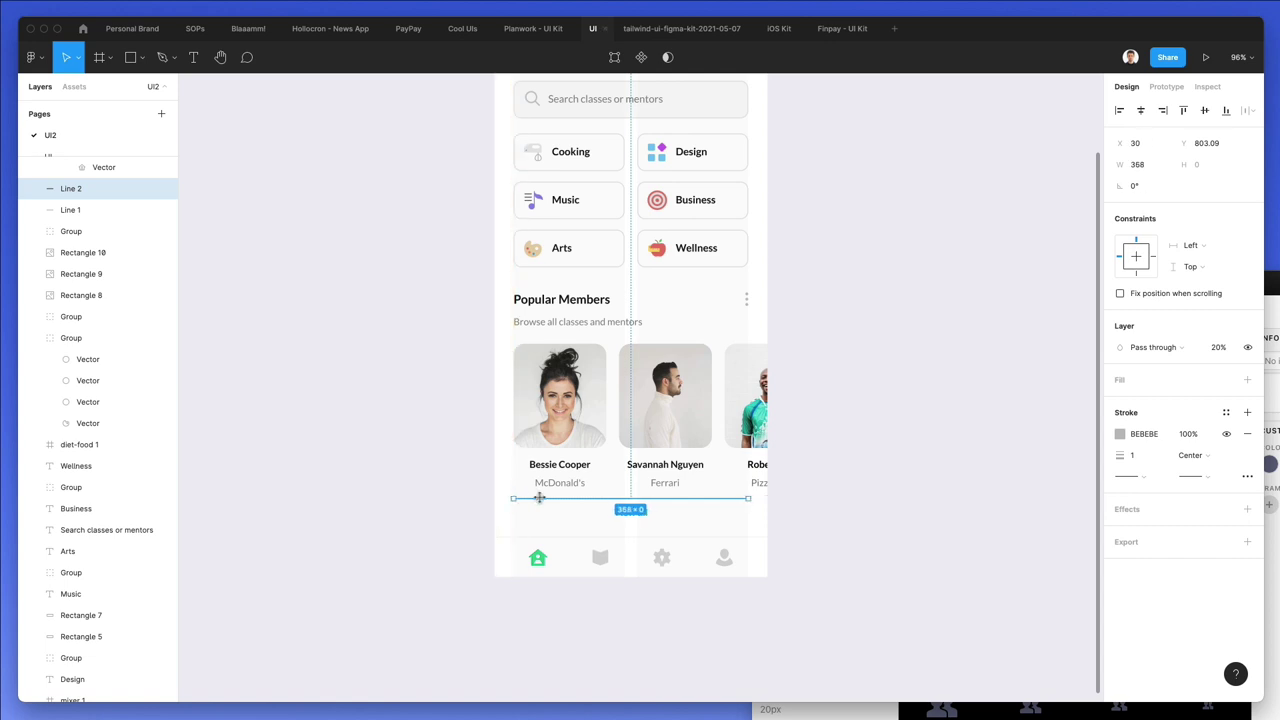
click(631, 513)
key(Down)
key(Down)
key(Down)
key(Down)
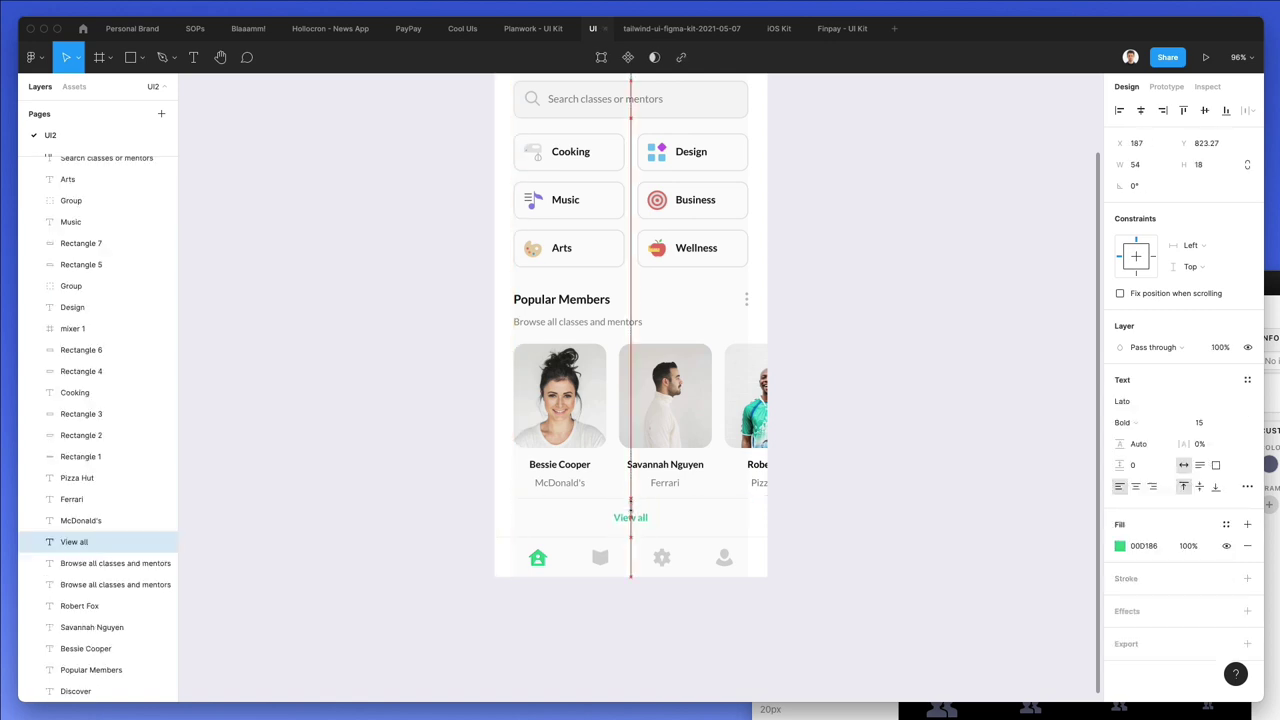
click(791, 494)
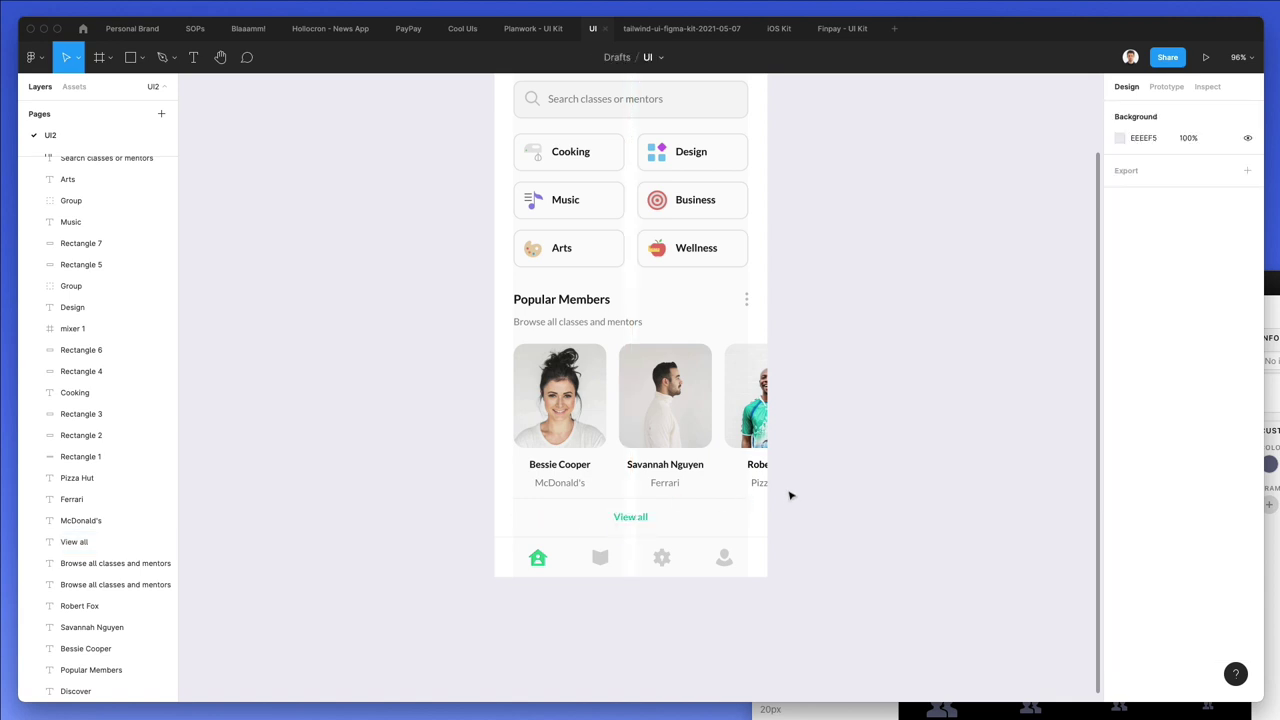
scroll(771, 429, up, 5)
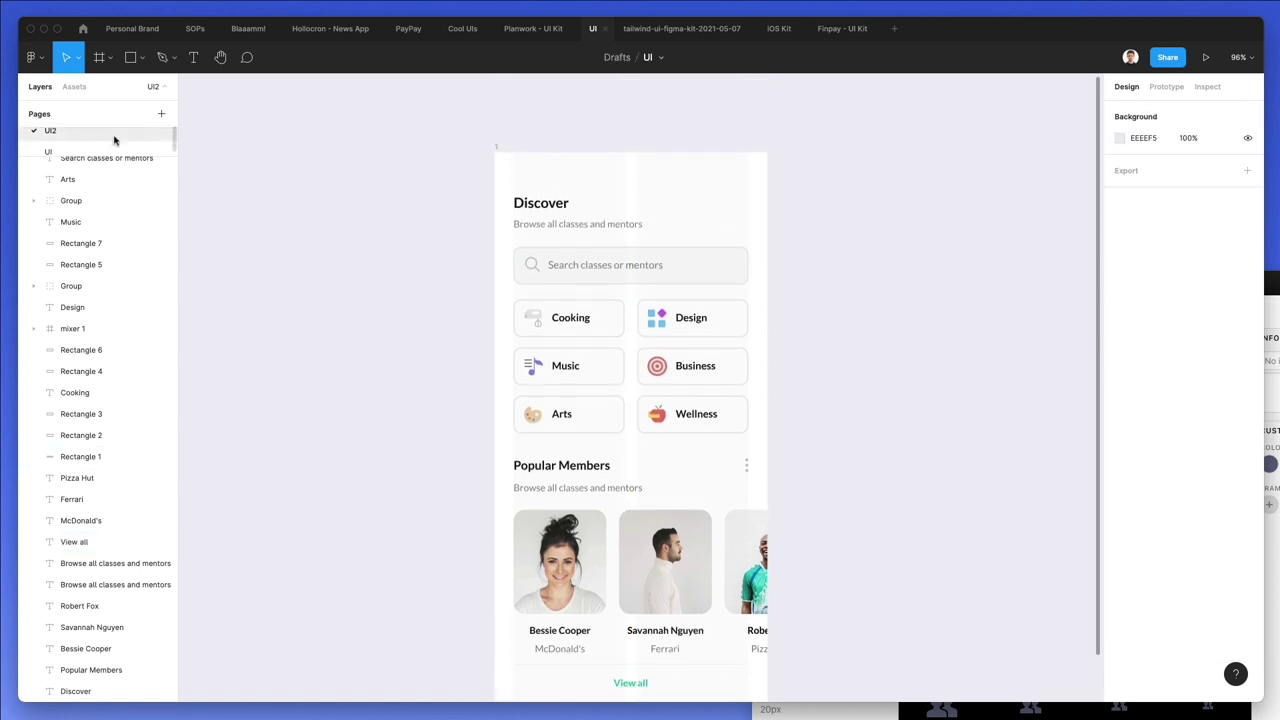
Bring the 428×88 status-bar header from the UI page's Statistic screen onto the Discover screen
scroll(94, 143, down, 1)
click(94, 150)
click(608, 135)
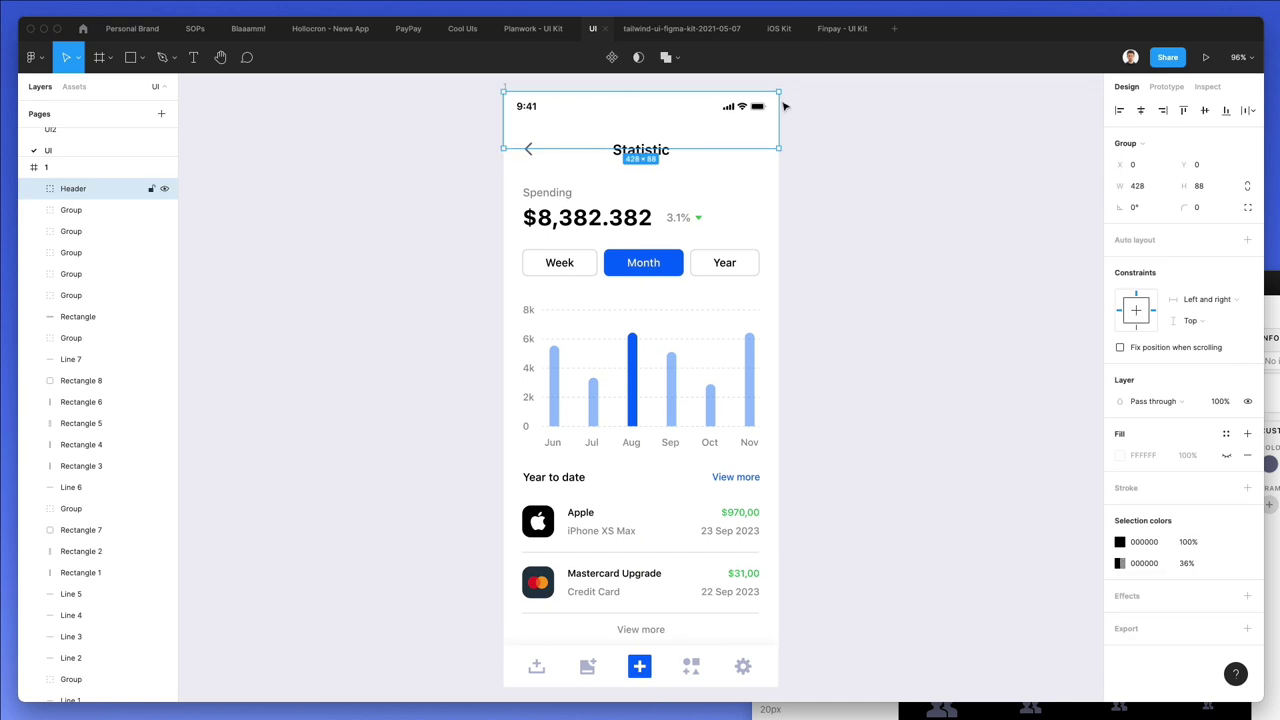
click(84, 133)
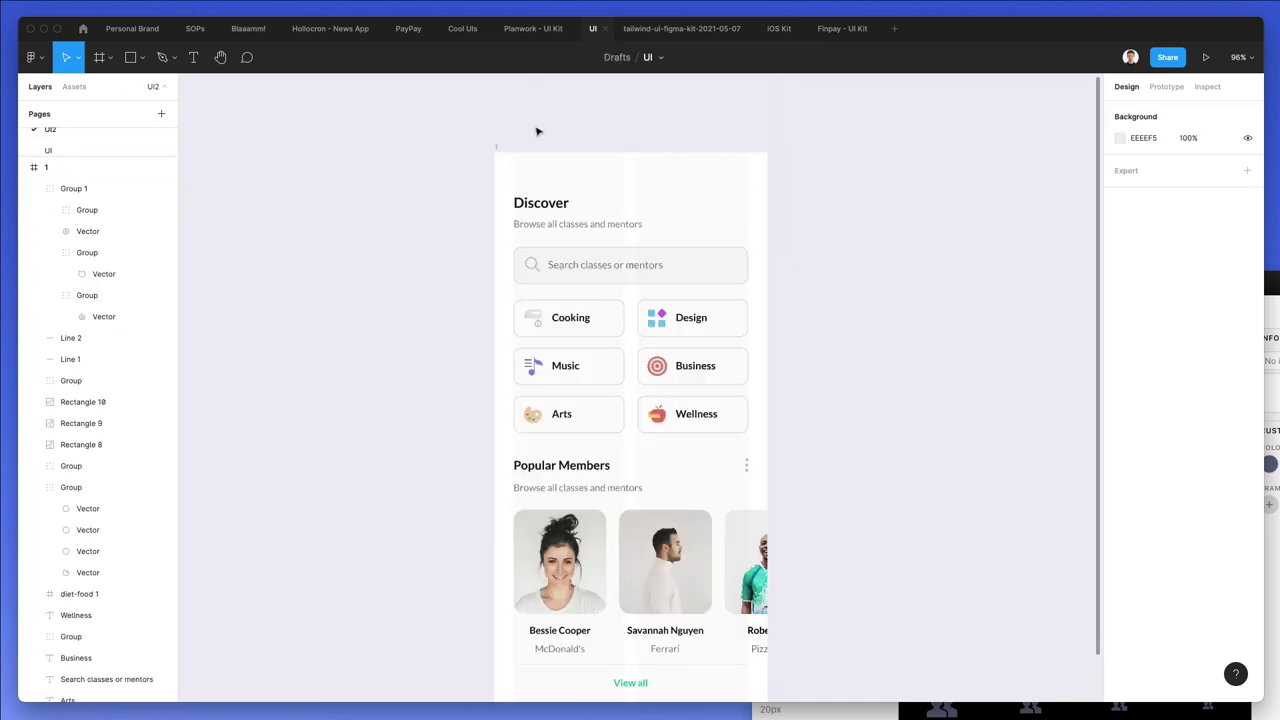
key(ctrl+v)
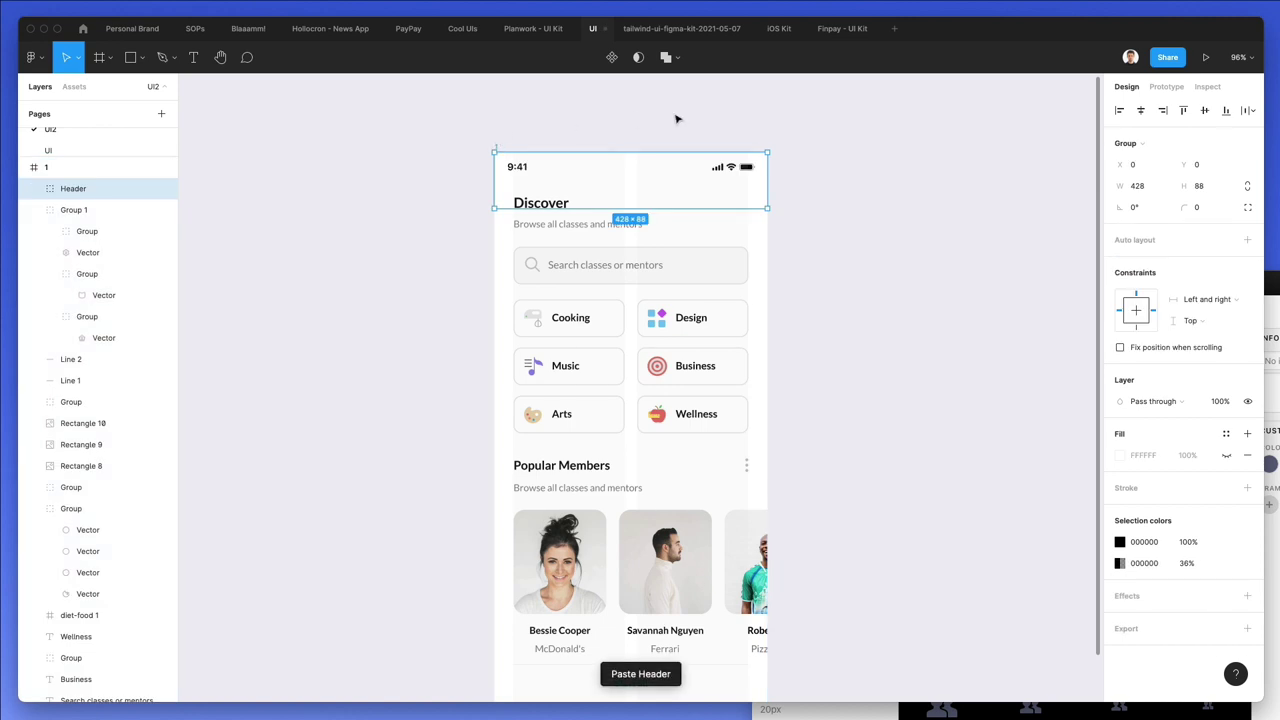
click(700, 123)
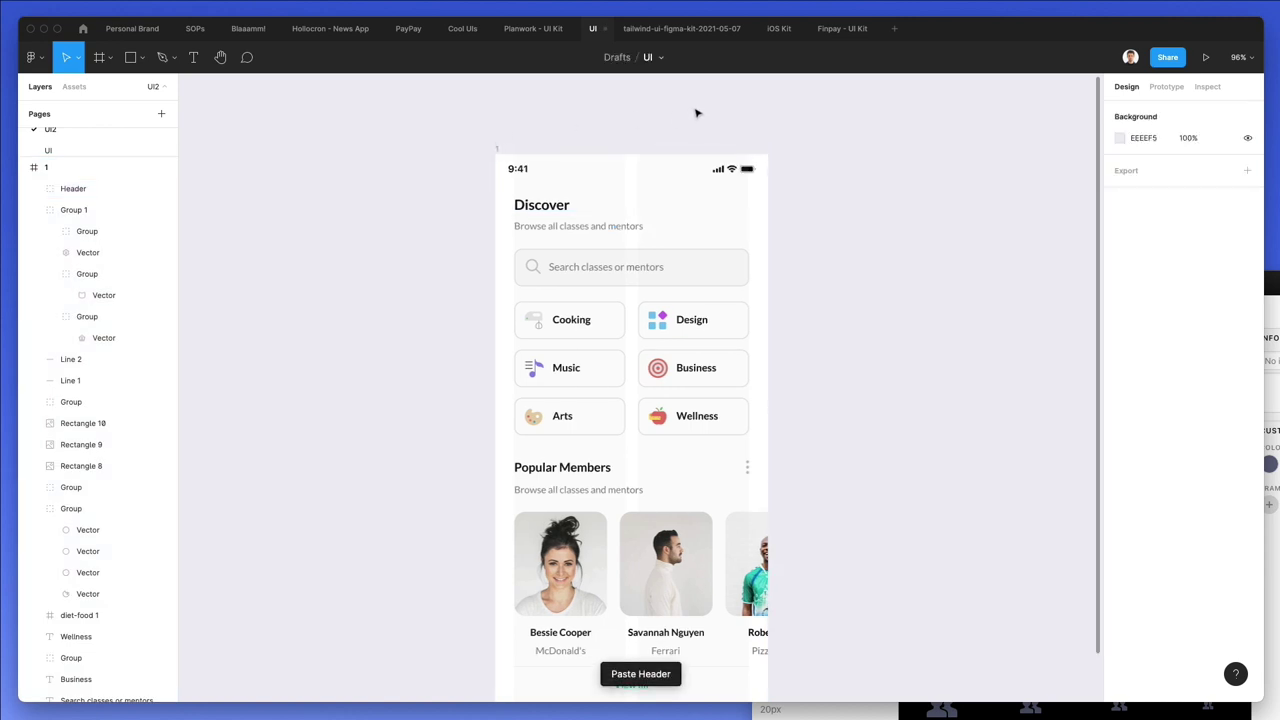
Scroll the canvas to view the whole Discover screen
scroll(697, 113, down, 3)
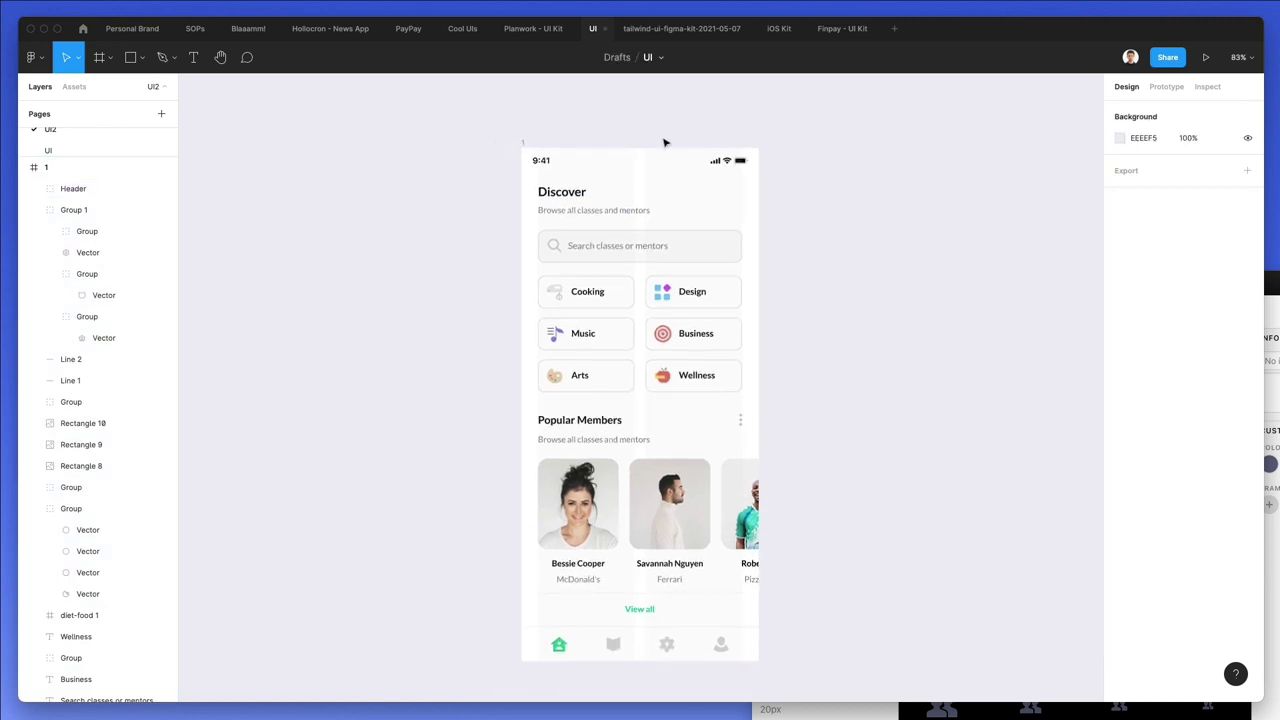
scroll(720, 172, left, 1)
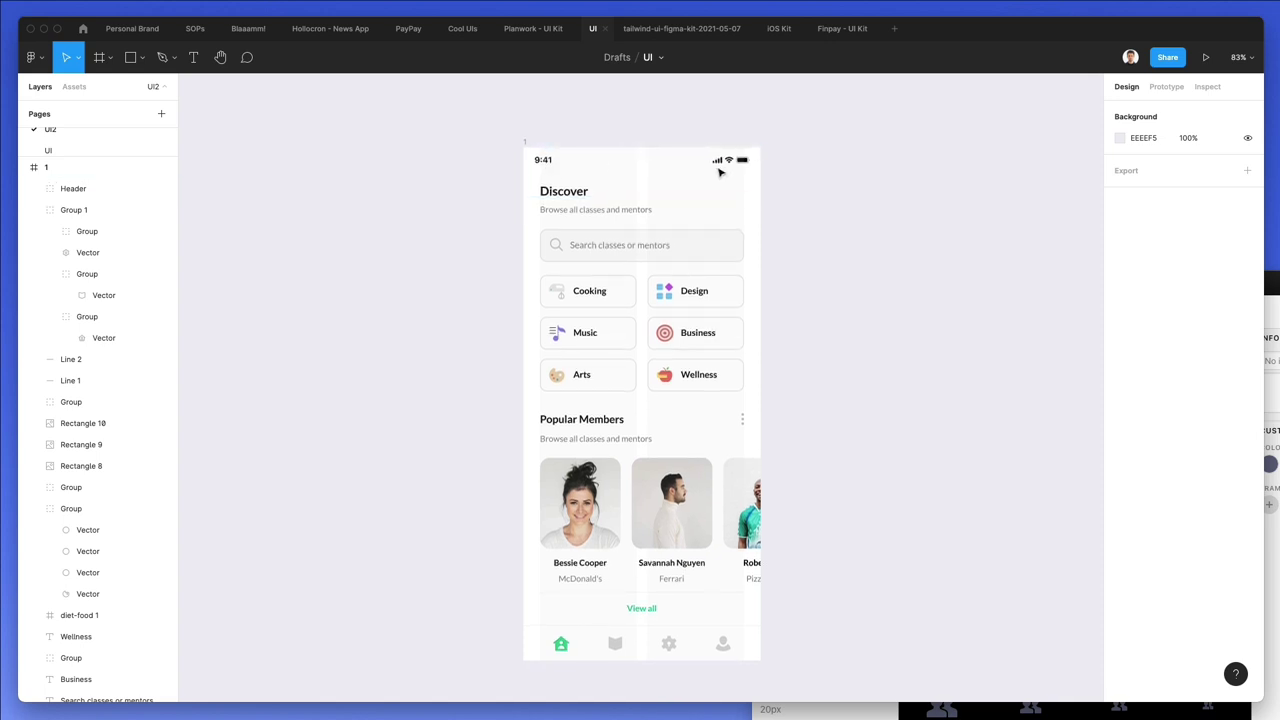
scroll(643, 171, up, 1)
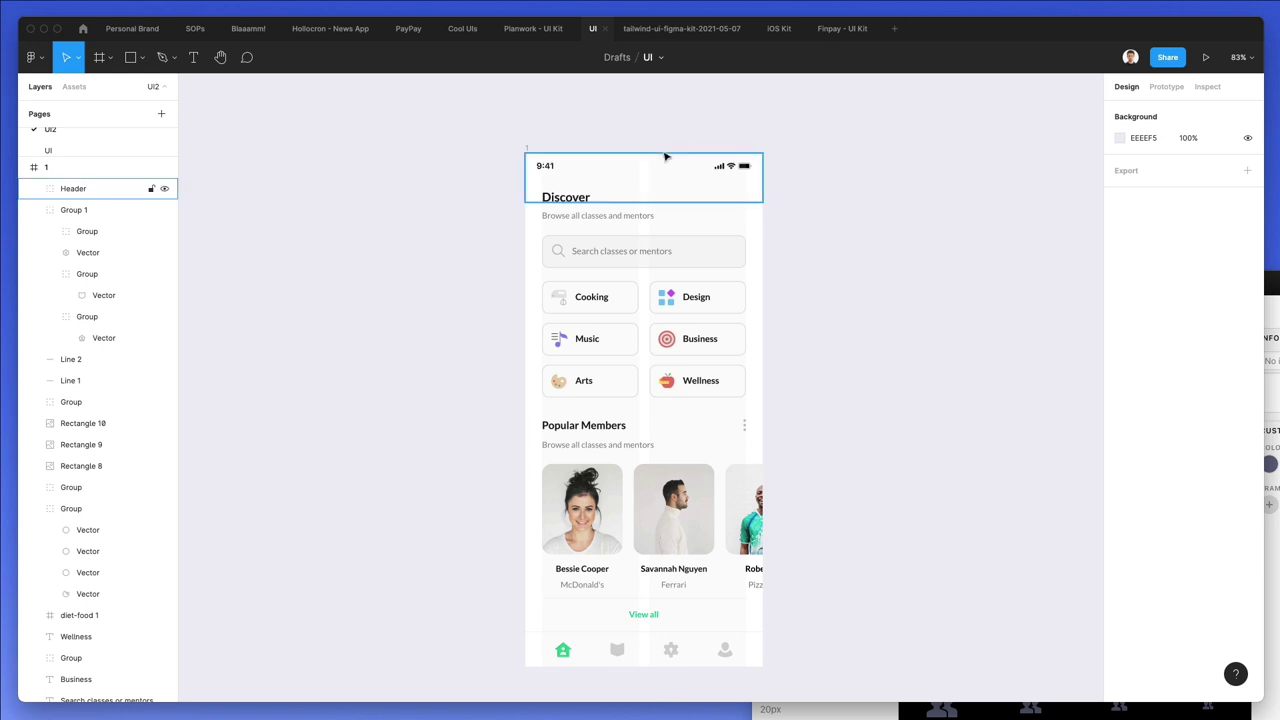
Set the Discover title to font size 24 and nudge it one pixel up and left
click(554, 198)
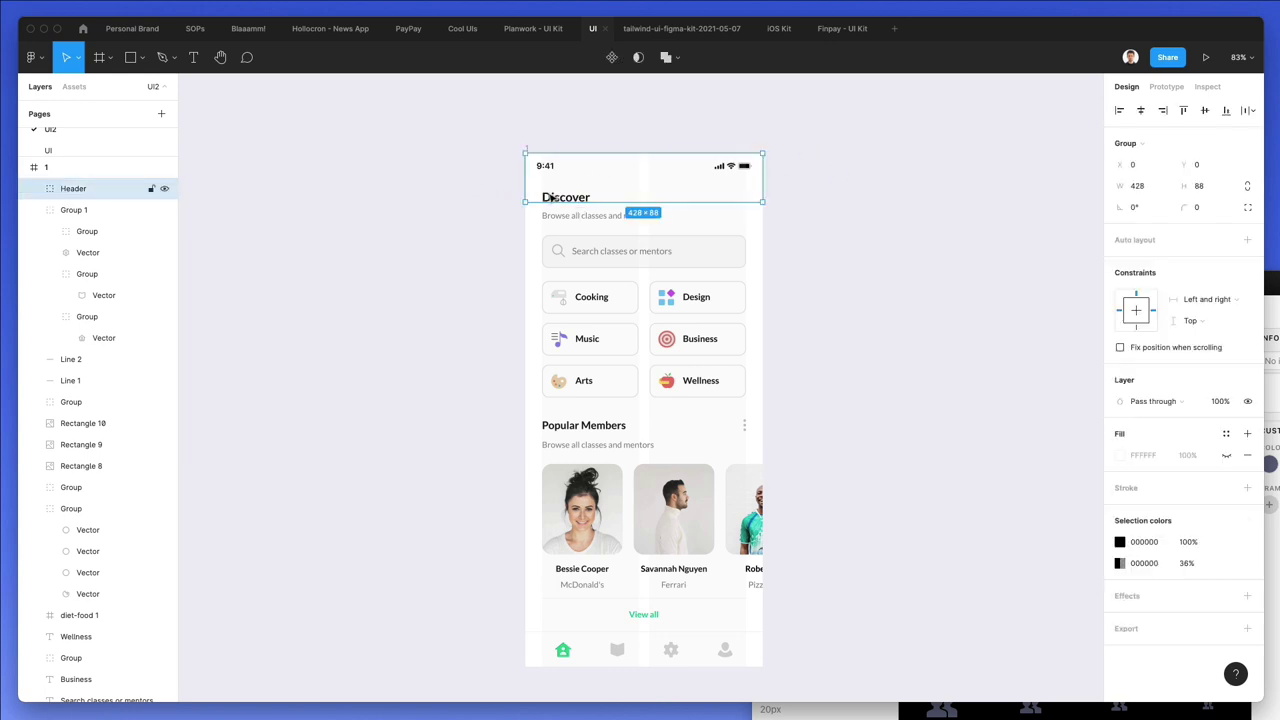
drag(478, 188, 607, 208)
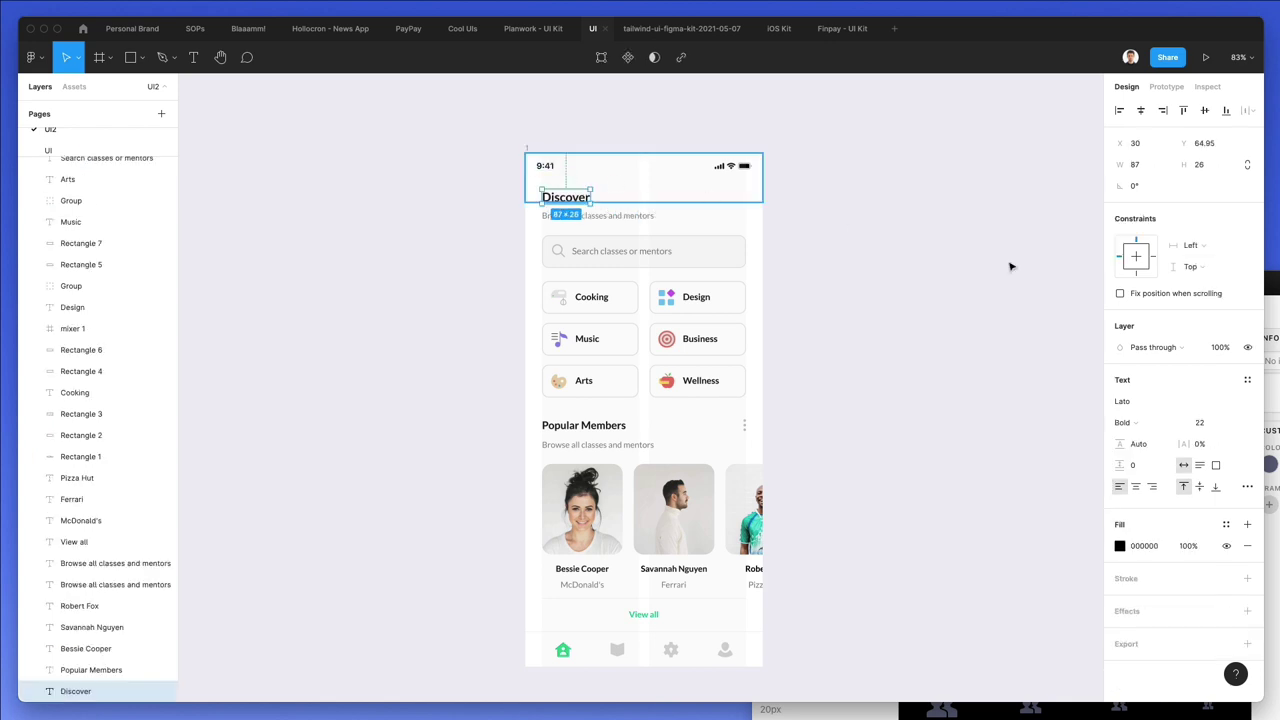
click(1202, 424)
key(Up)
key(Up)
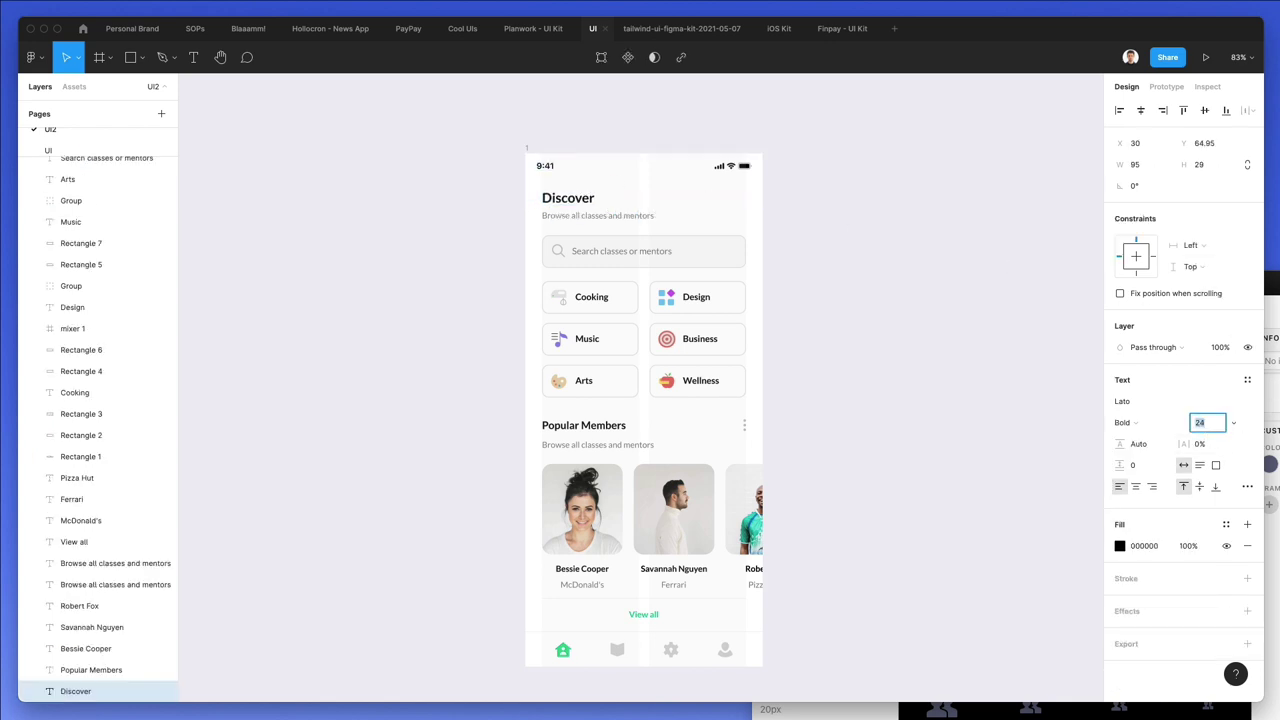
key(Return)
key(Up)
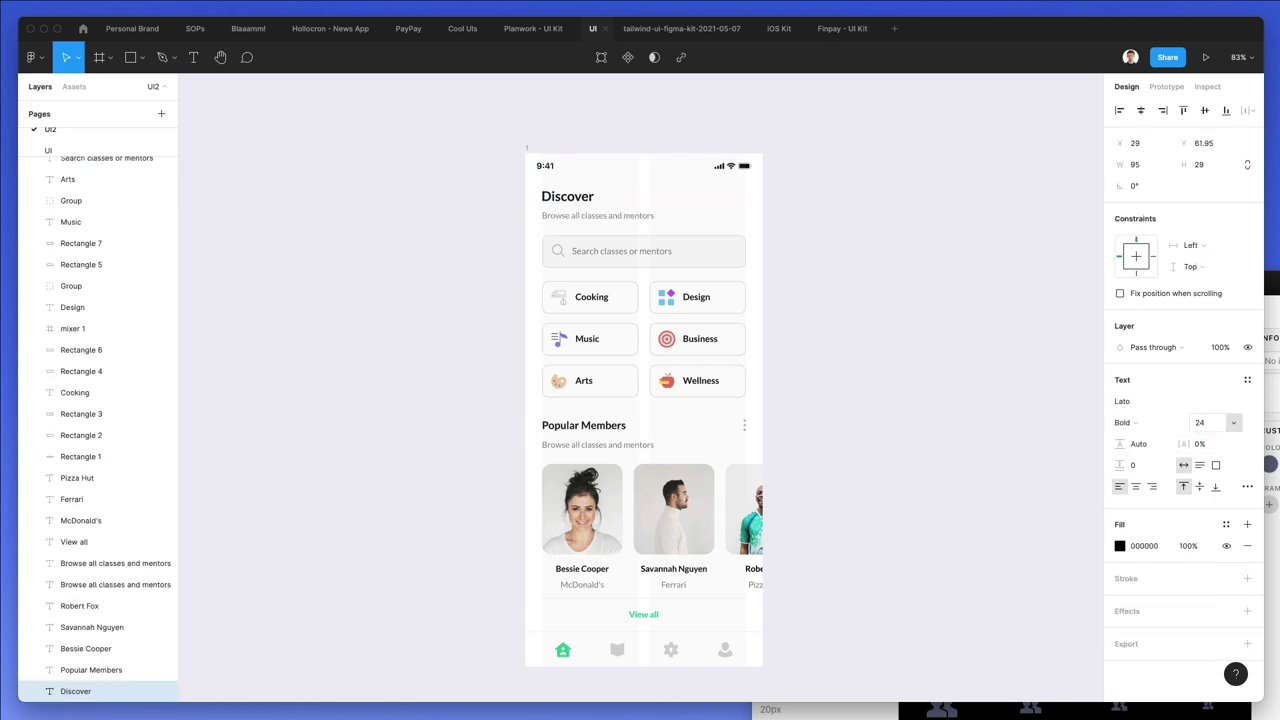
key(Left)
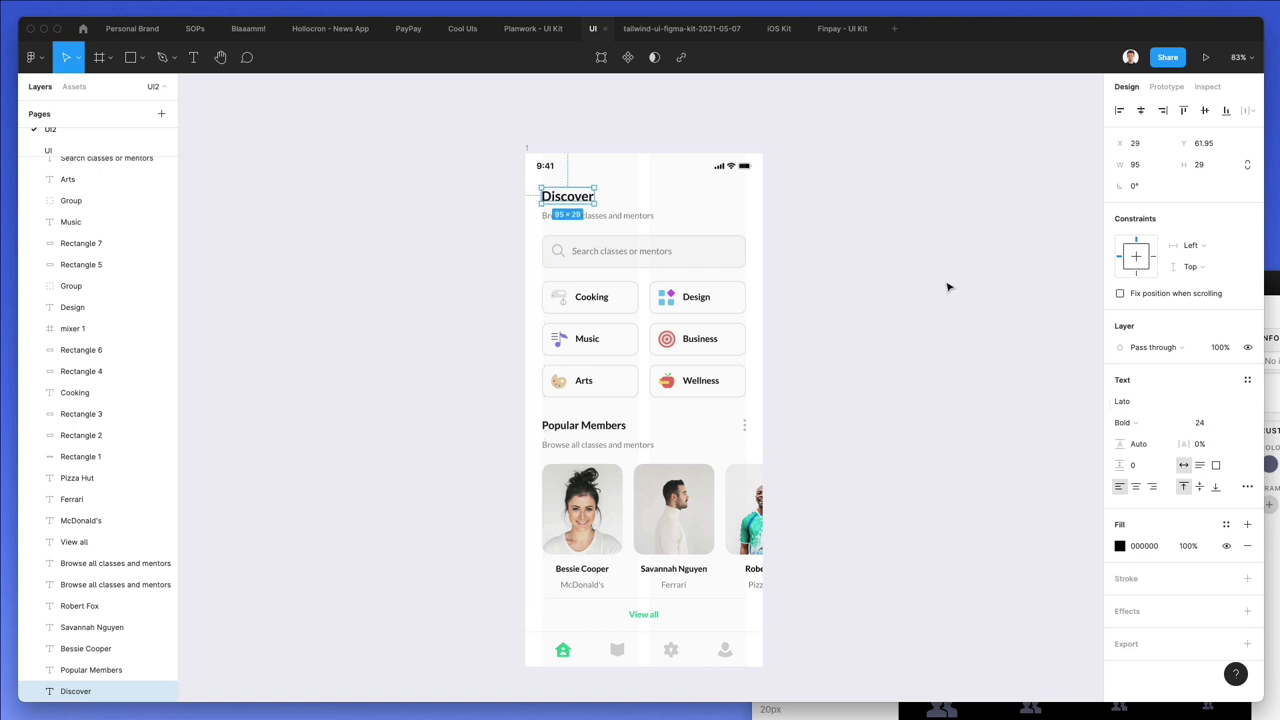
click(949, 286)
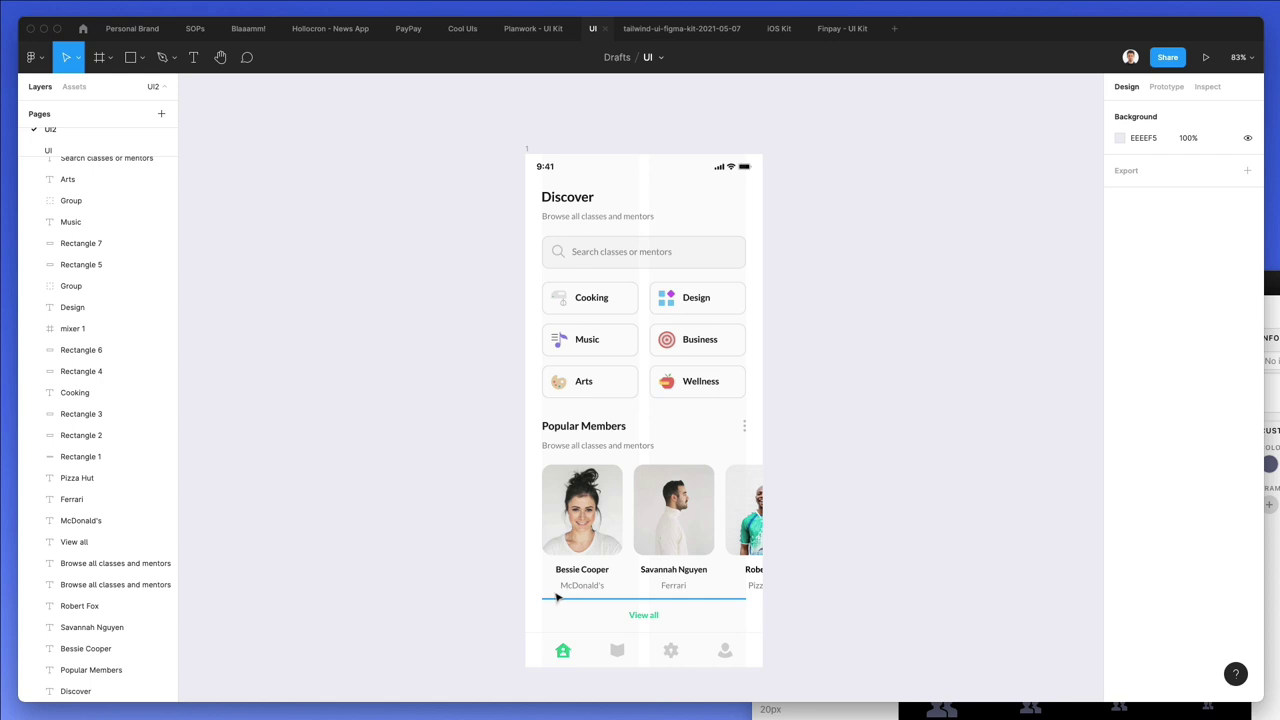
Shift the View all link slightly lower to y 825.27 beneath the short divider
click(567, 598)
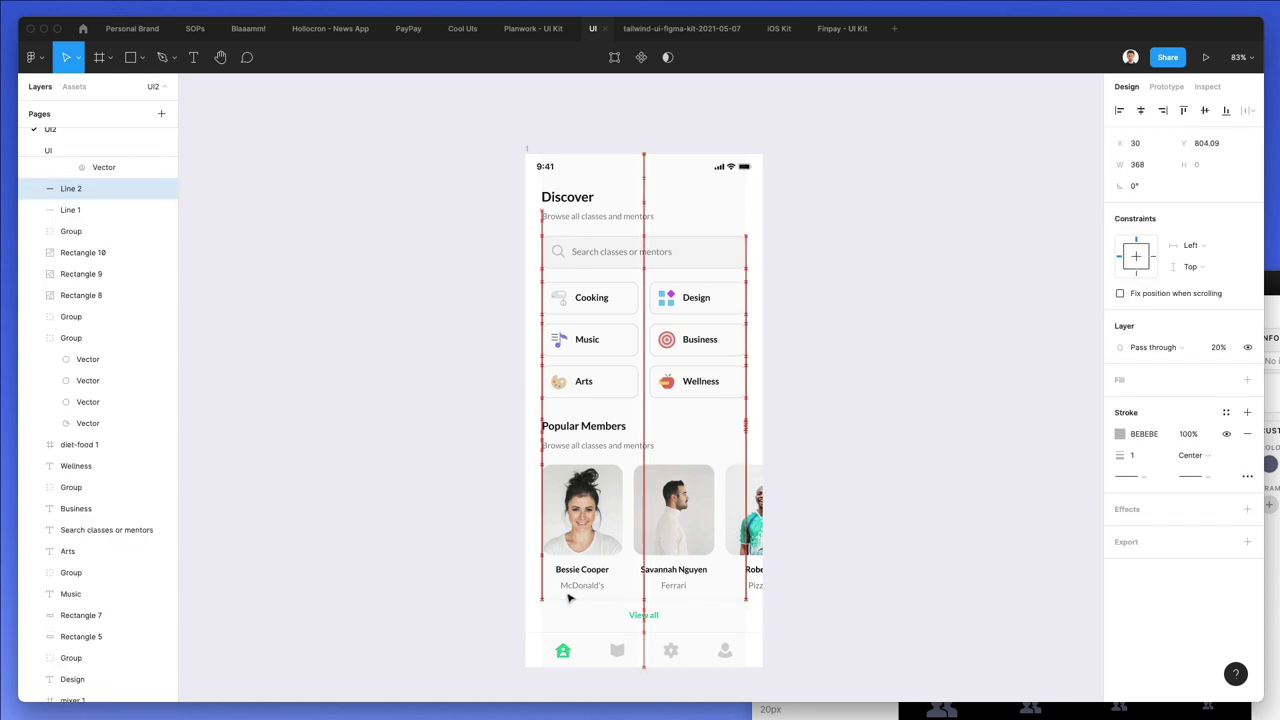
click(643, 613)
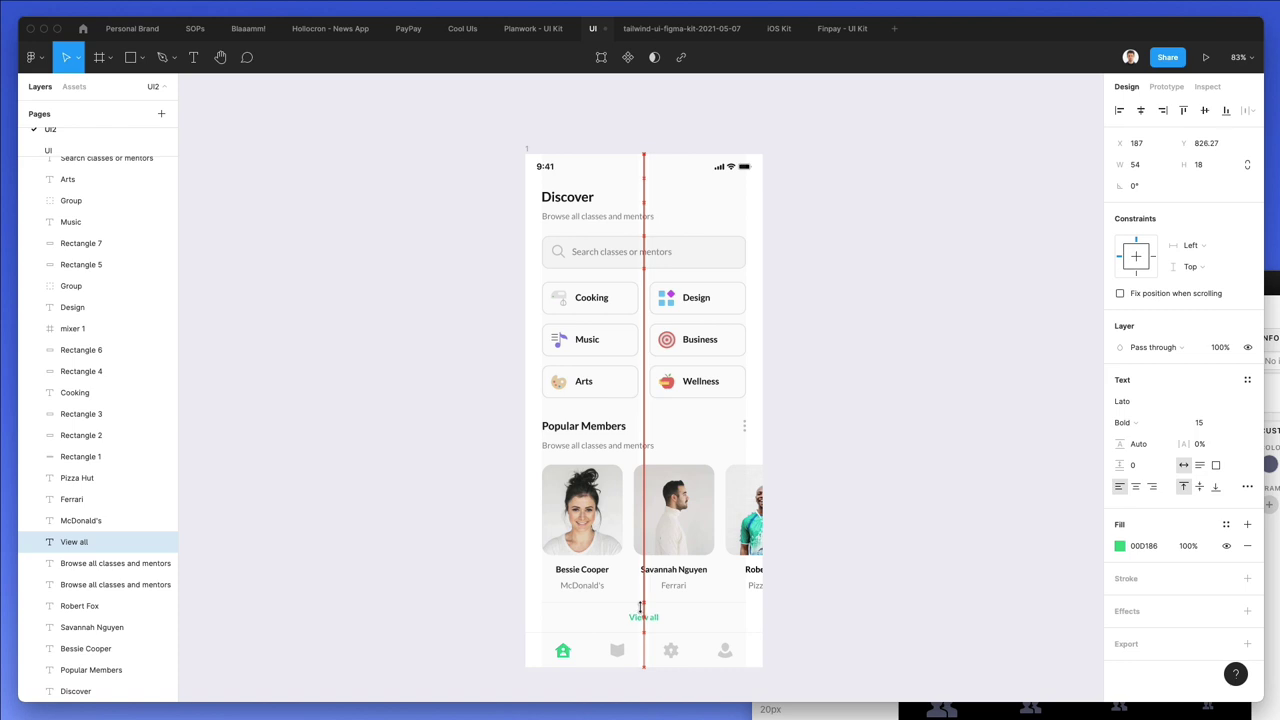
drag(640, 607, 641, 609)
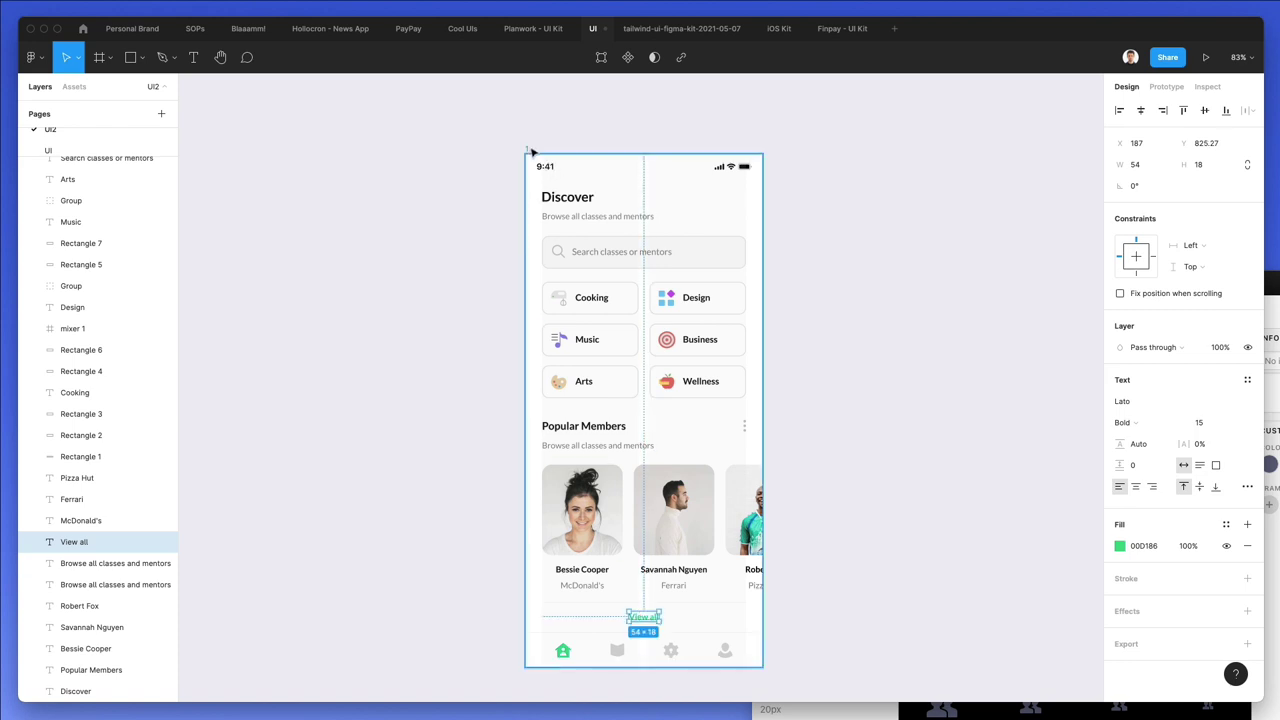
click(530, 149)
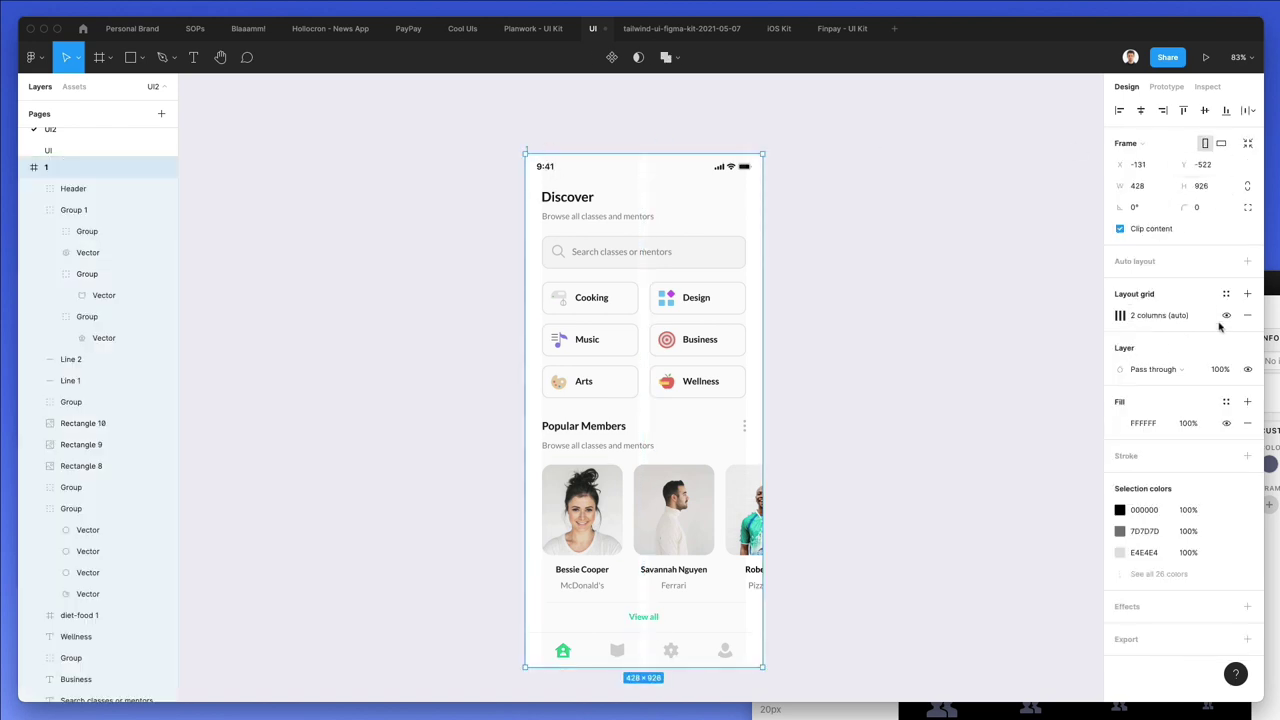
Lighten the search box background fill slightly
click(800, 268)
click(727, 251)
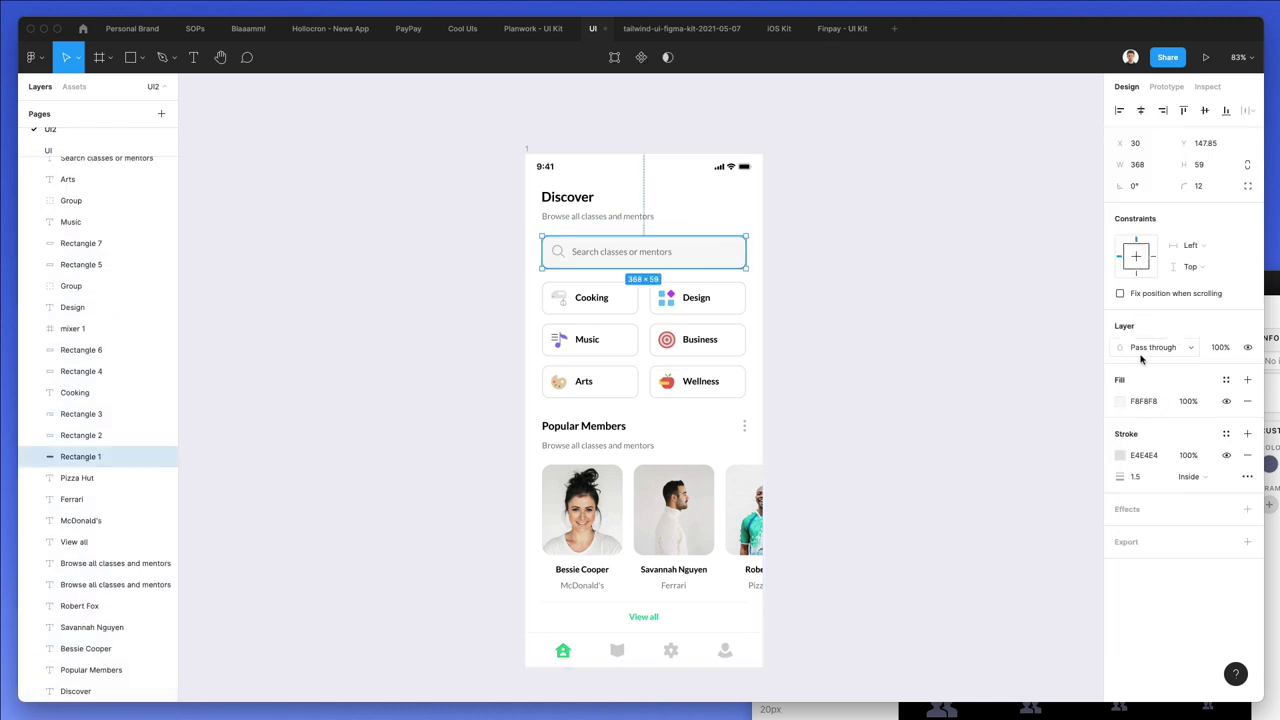
click(1120, 401)
click(942, 373)
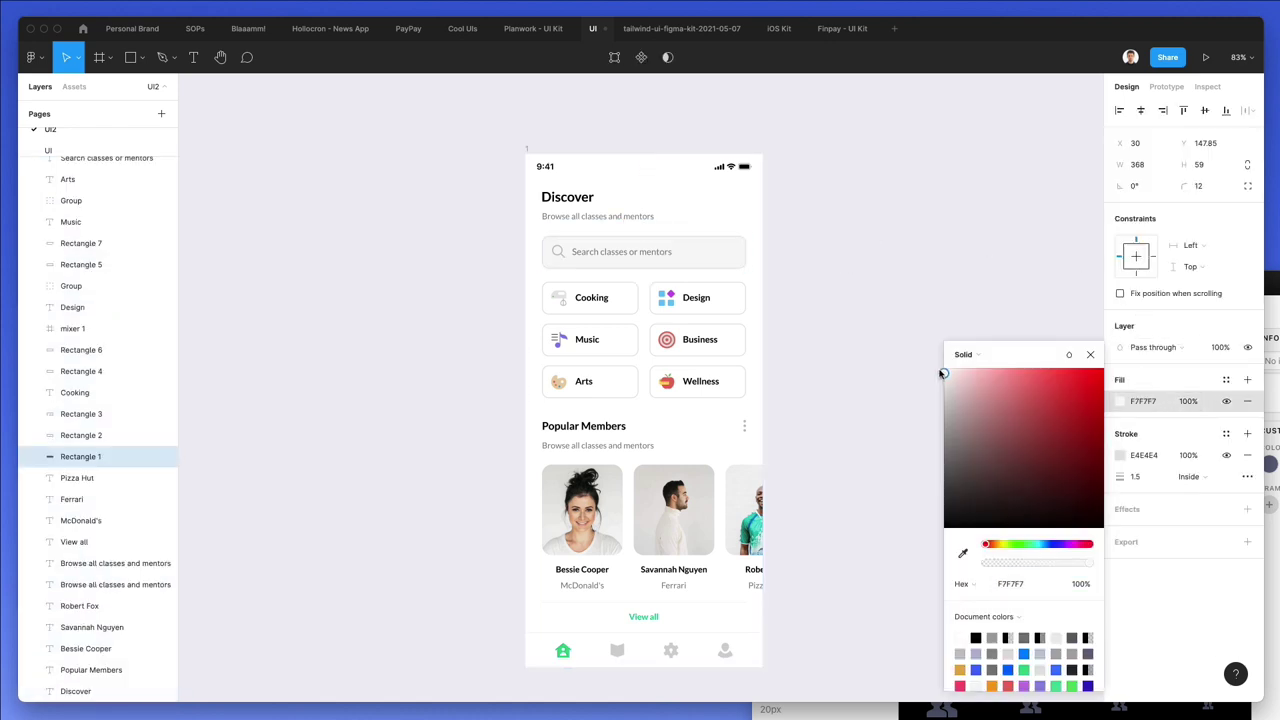
drag(942, 372, 942, 370)
click(849, 280)
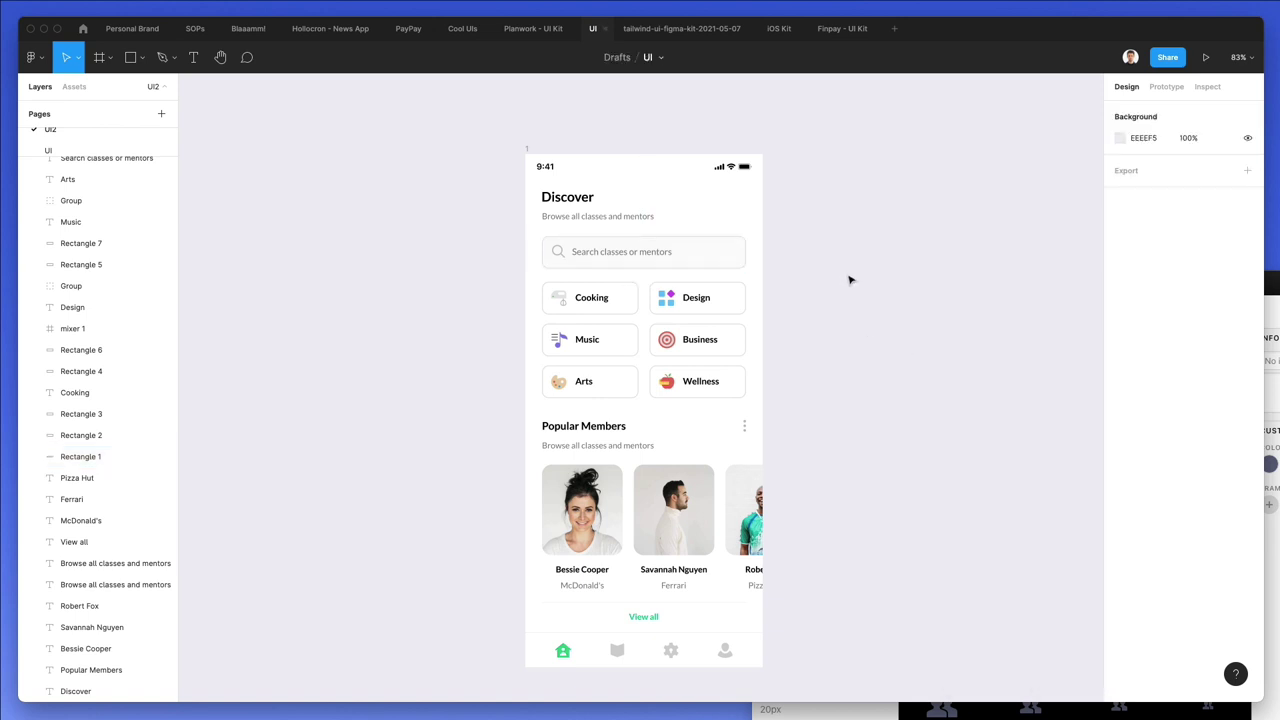
Lower the View all link two pixels and recentre the bottom icon menu group
scroll(853, 280, down, 1)
scroll(853, 280, right, 1)
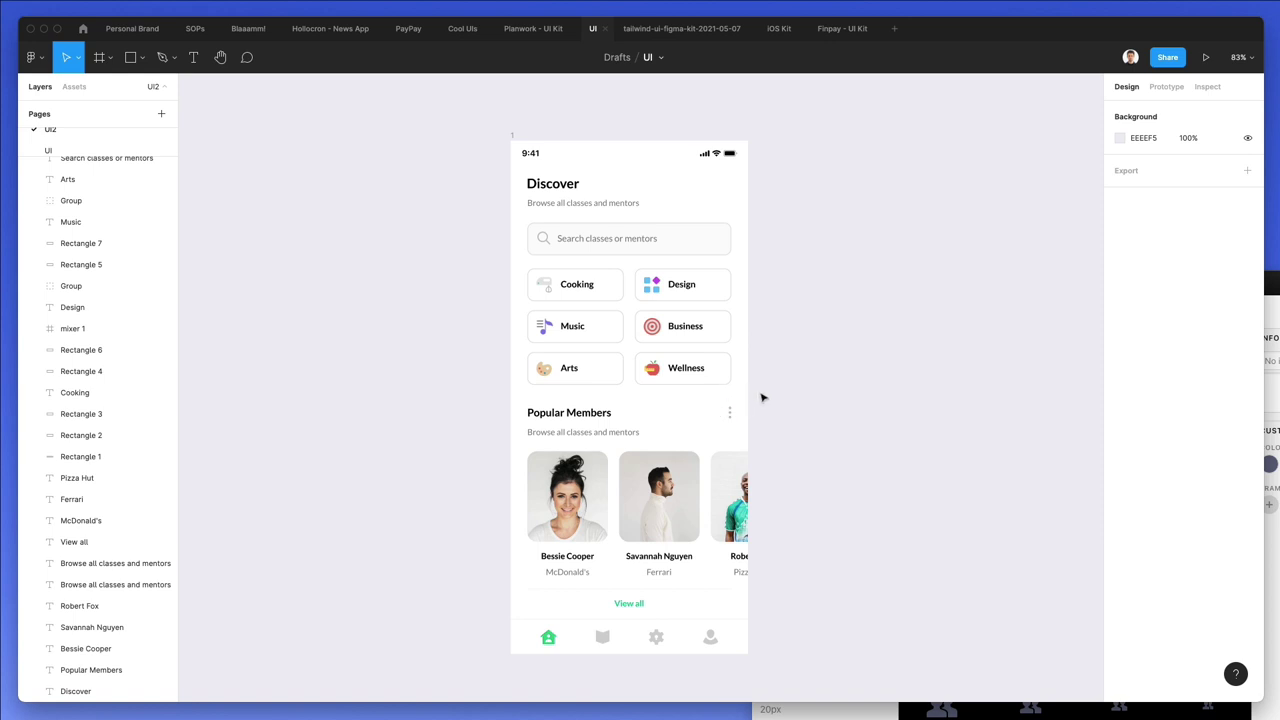
click(584, 590)
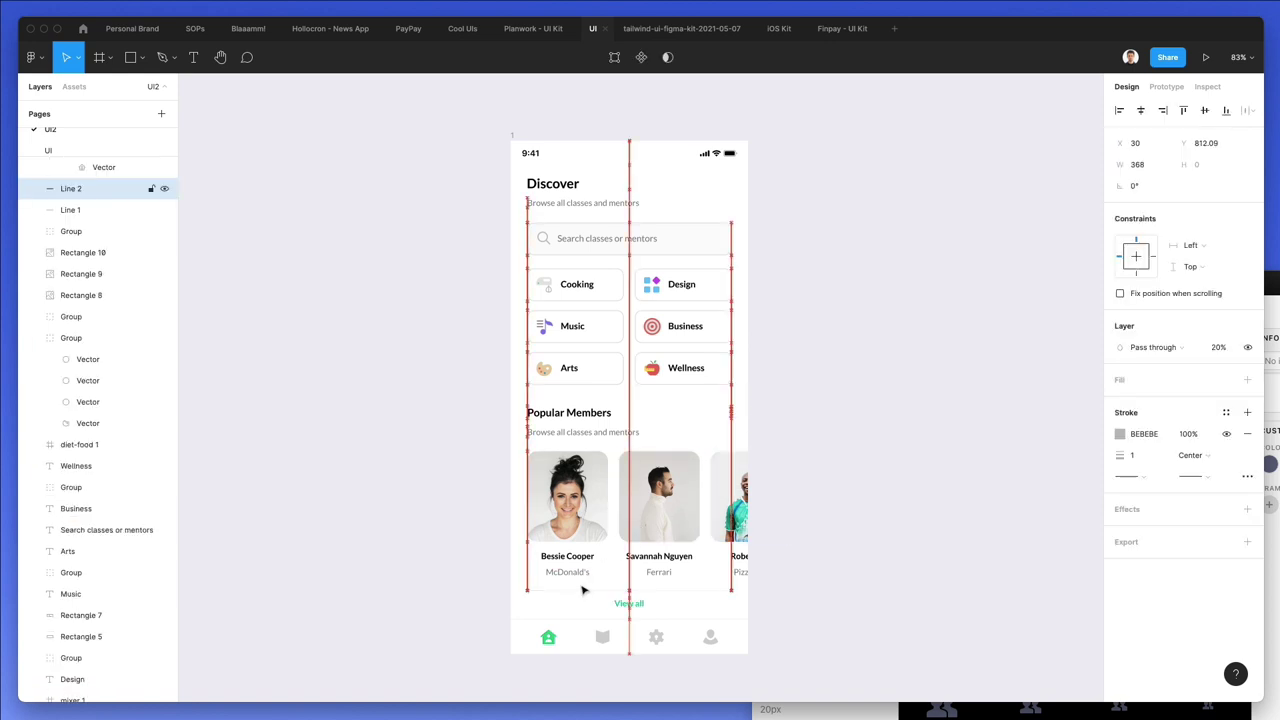
click(634, 604)
drag(636, 604, 636, 606)
click(800, 533)
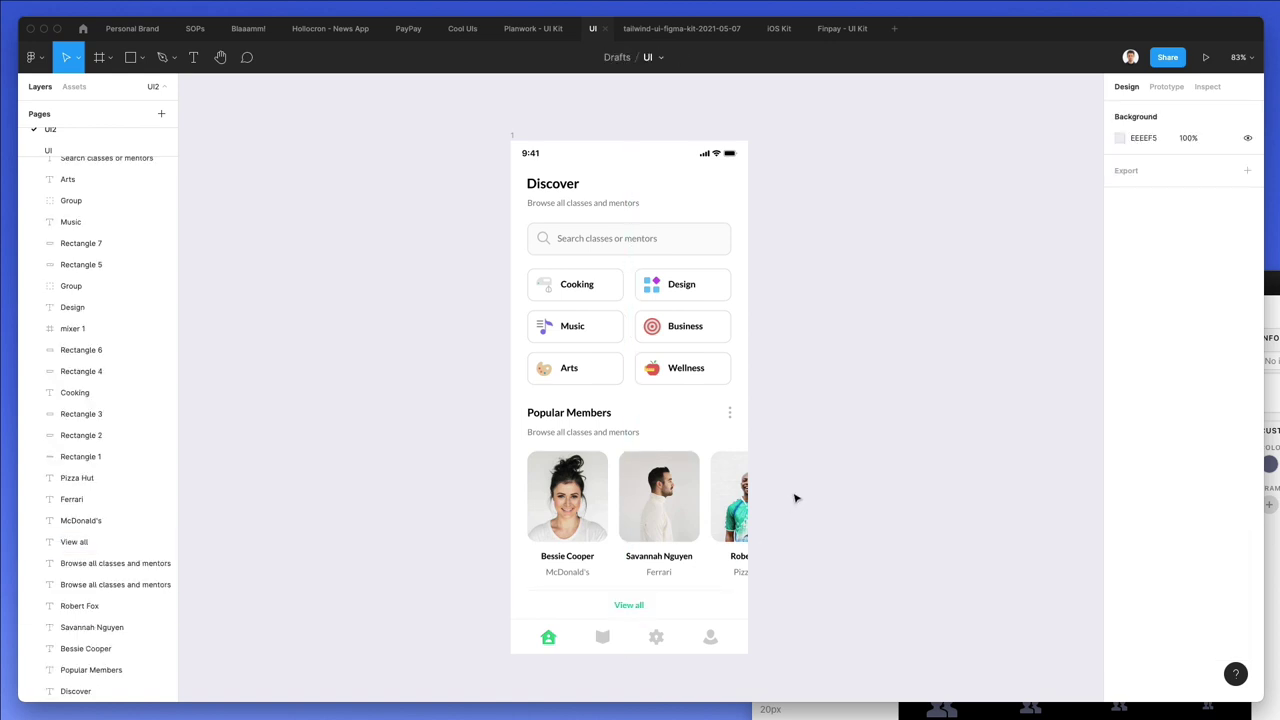
click(657, 636)
drag(657, 636, 657, 636)
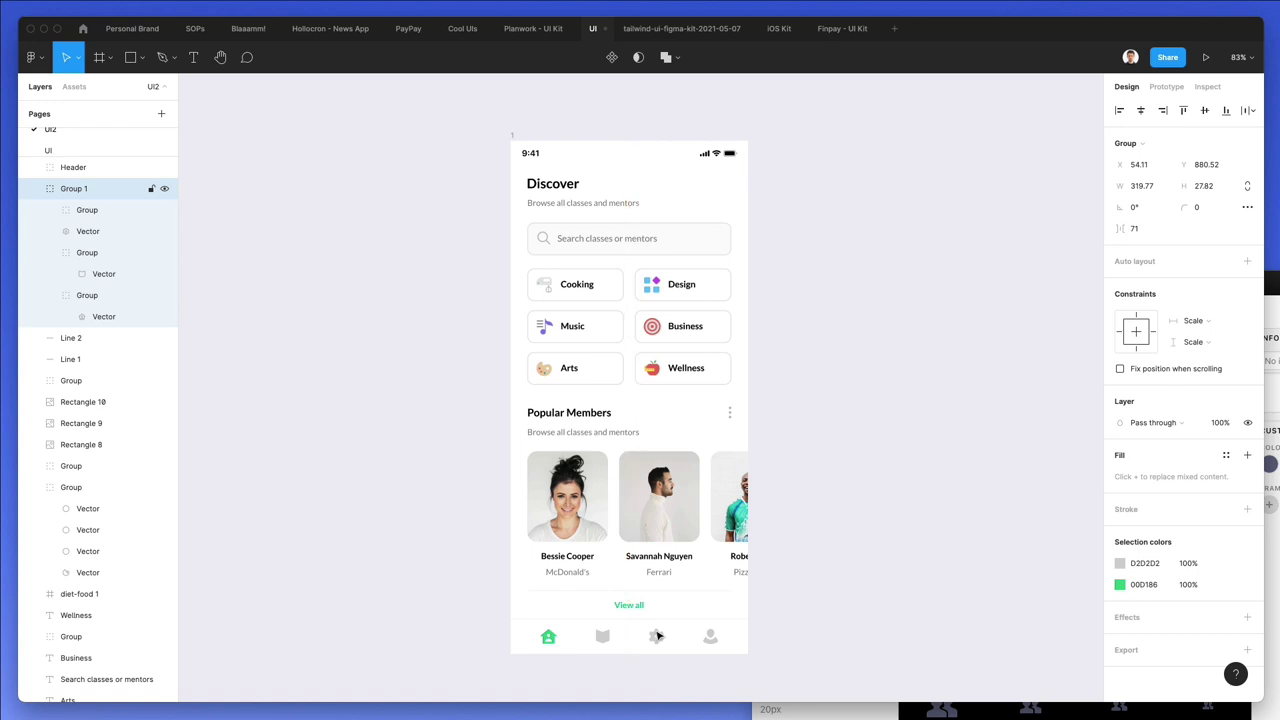
click(840, 537)
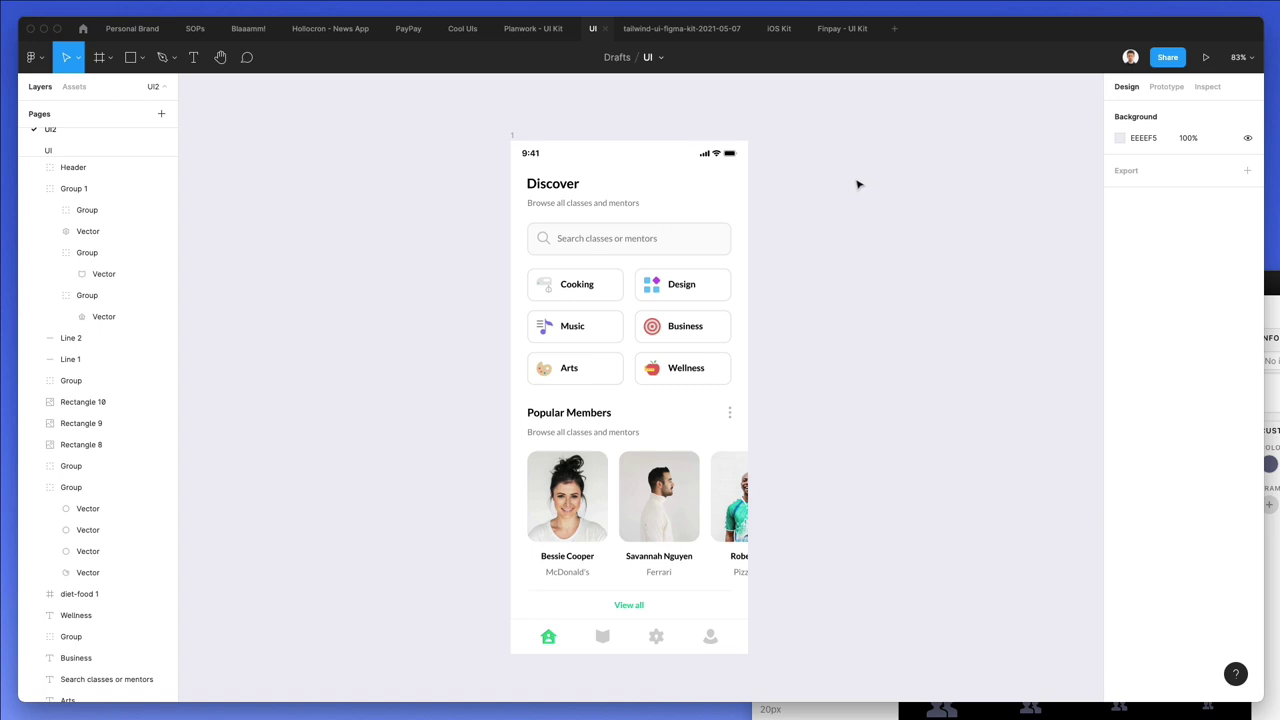
click(509, 133)
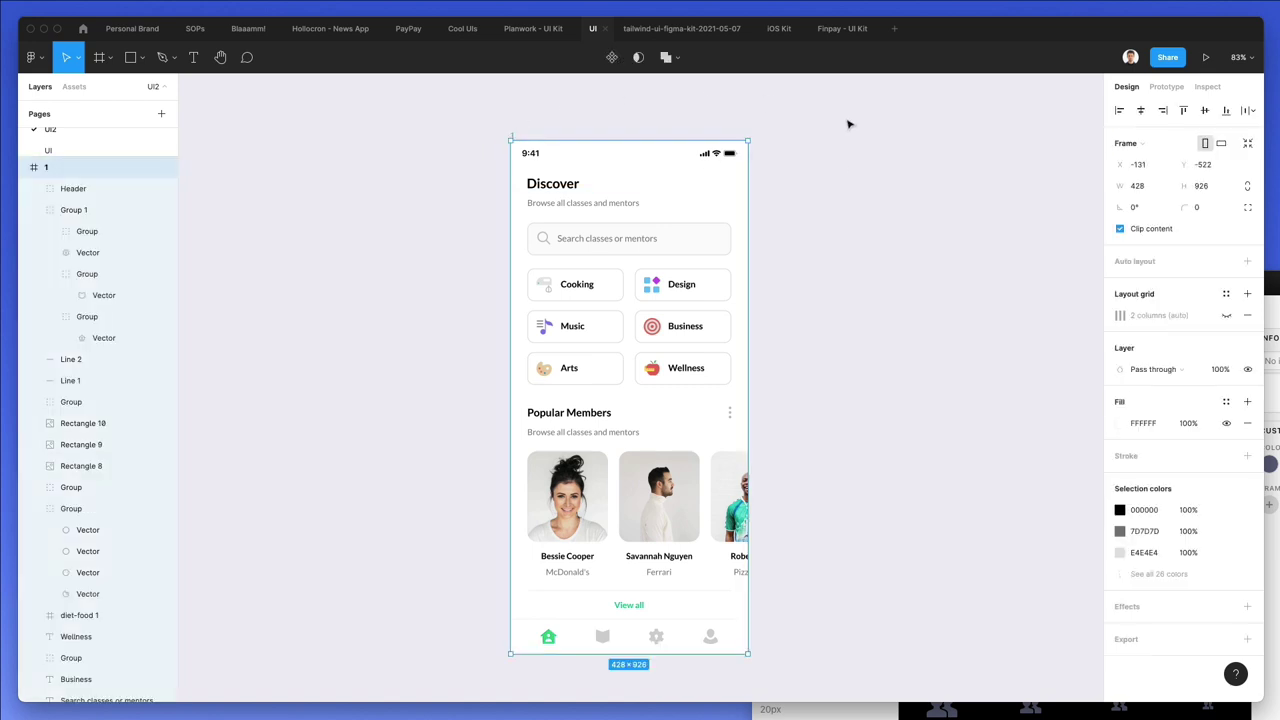